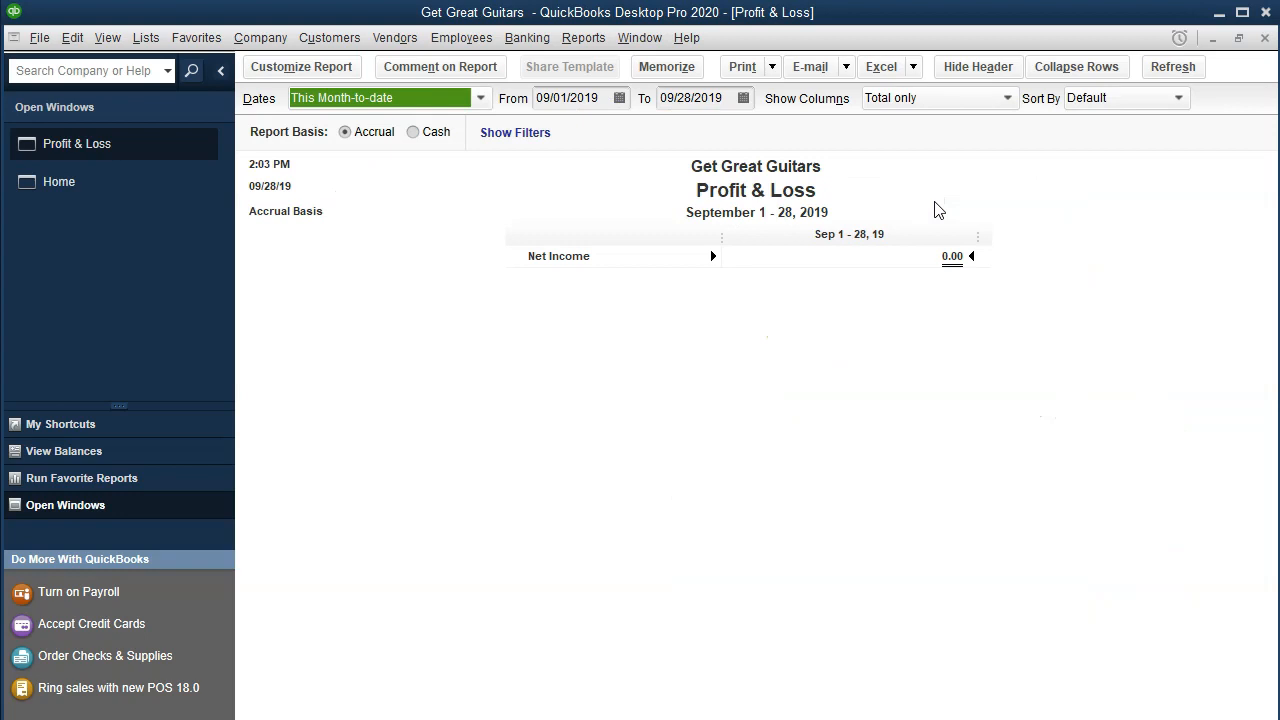
# Step: Set the Profit & Loss report's date range from 01/01/20 to 02/29/20
pyautogui.press('Tab')
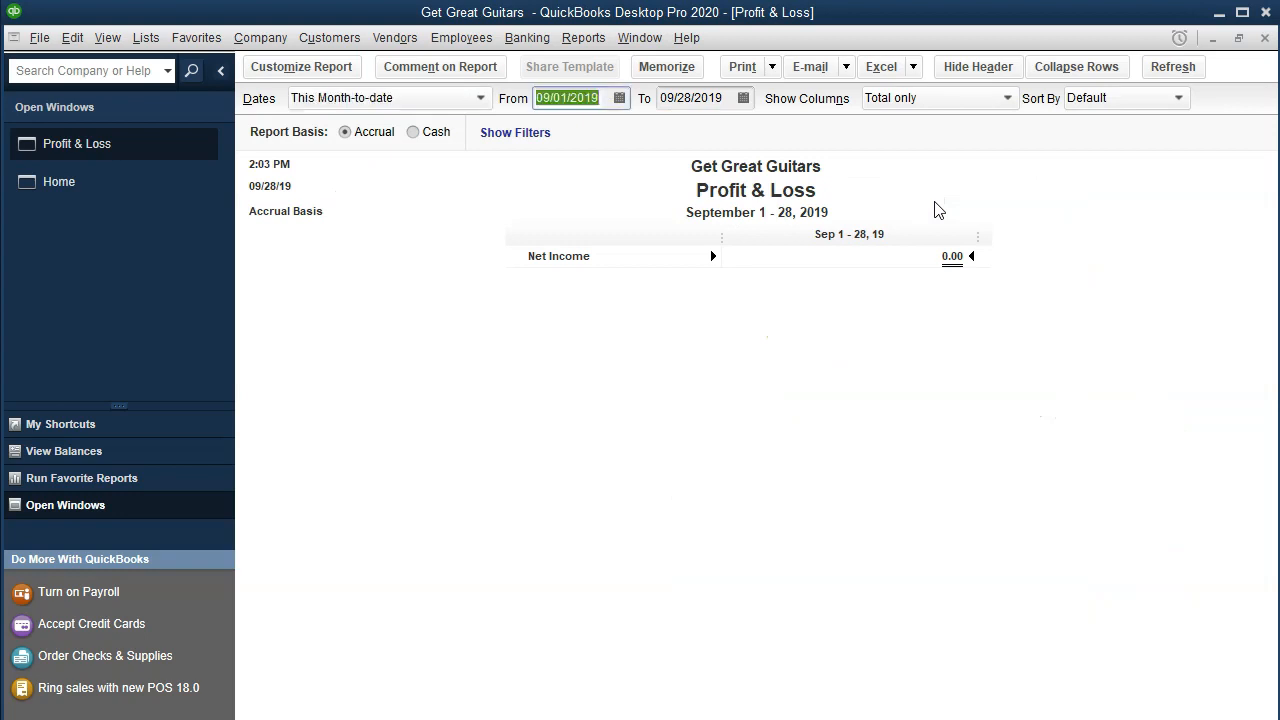
pyautogui.write('0')
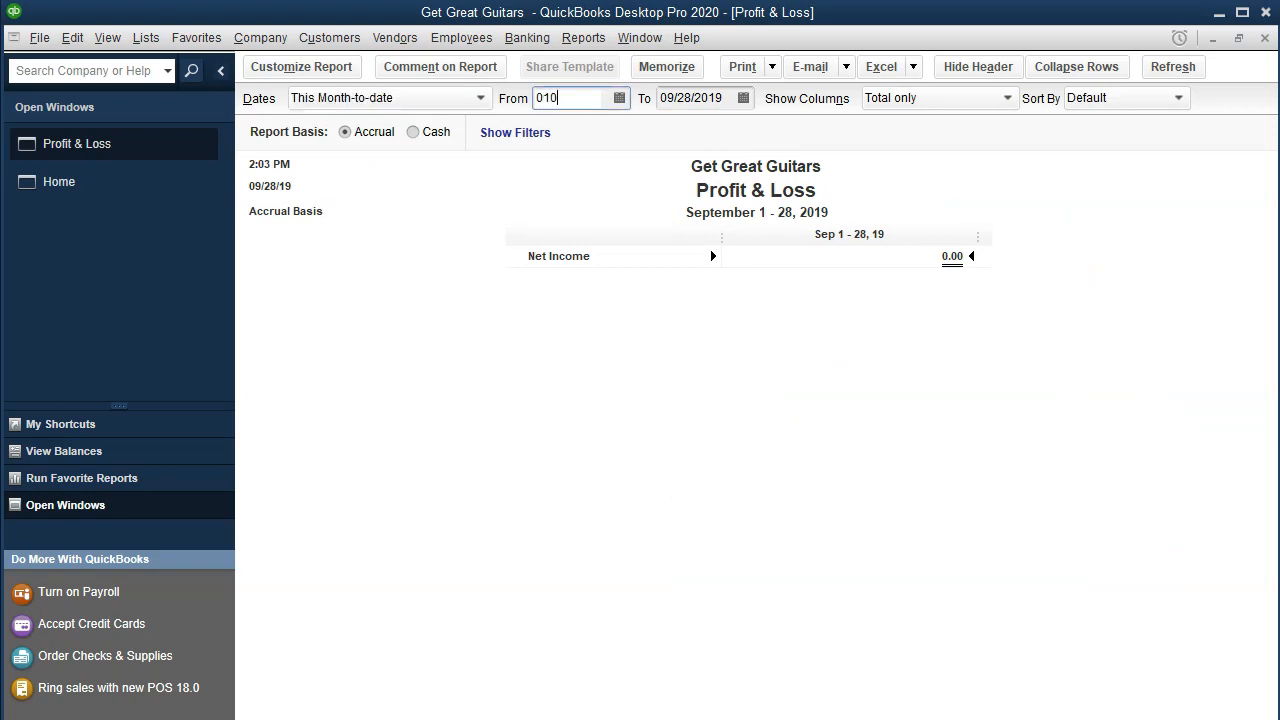
pyautogui.write('1/01/20')
pyautogui.press('Tab')
pyautogui.write('02/29/20')
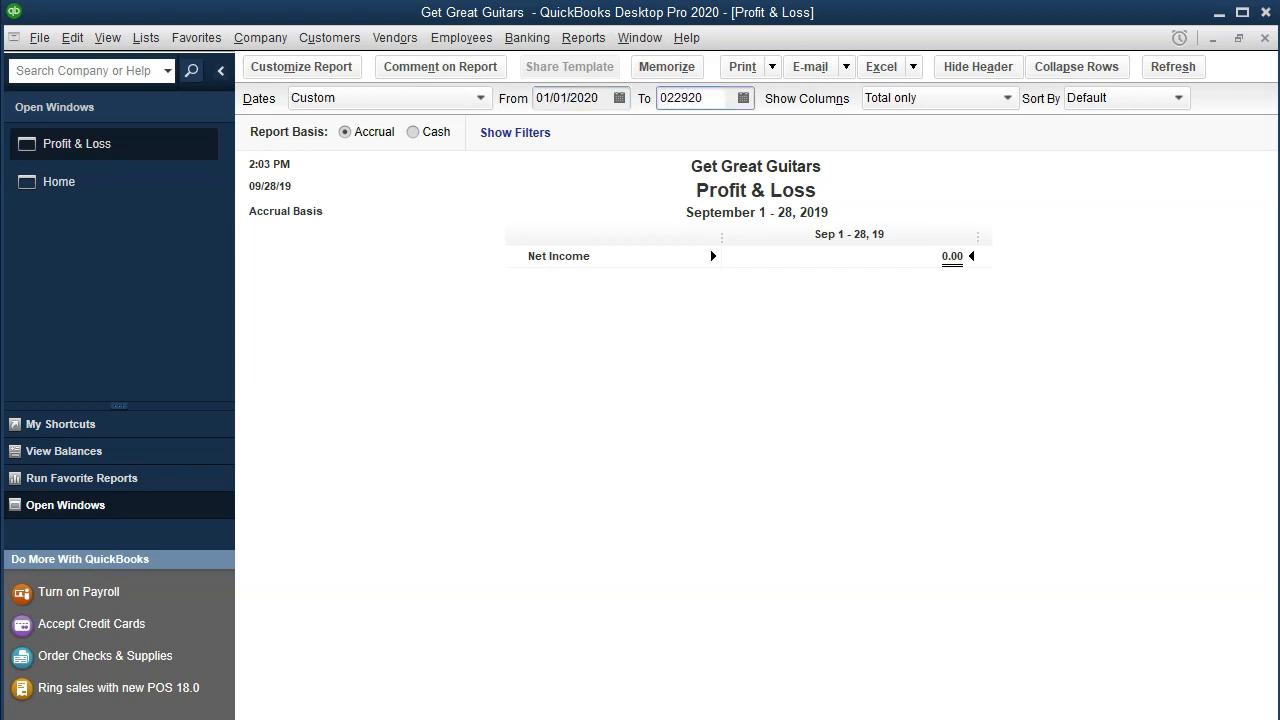
pyautogui.press('Tab')
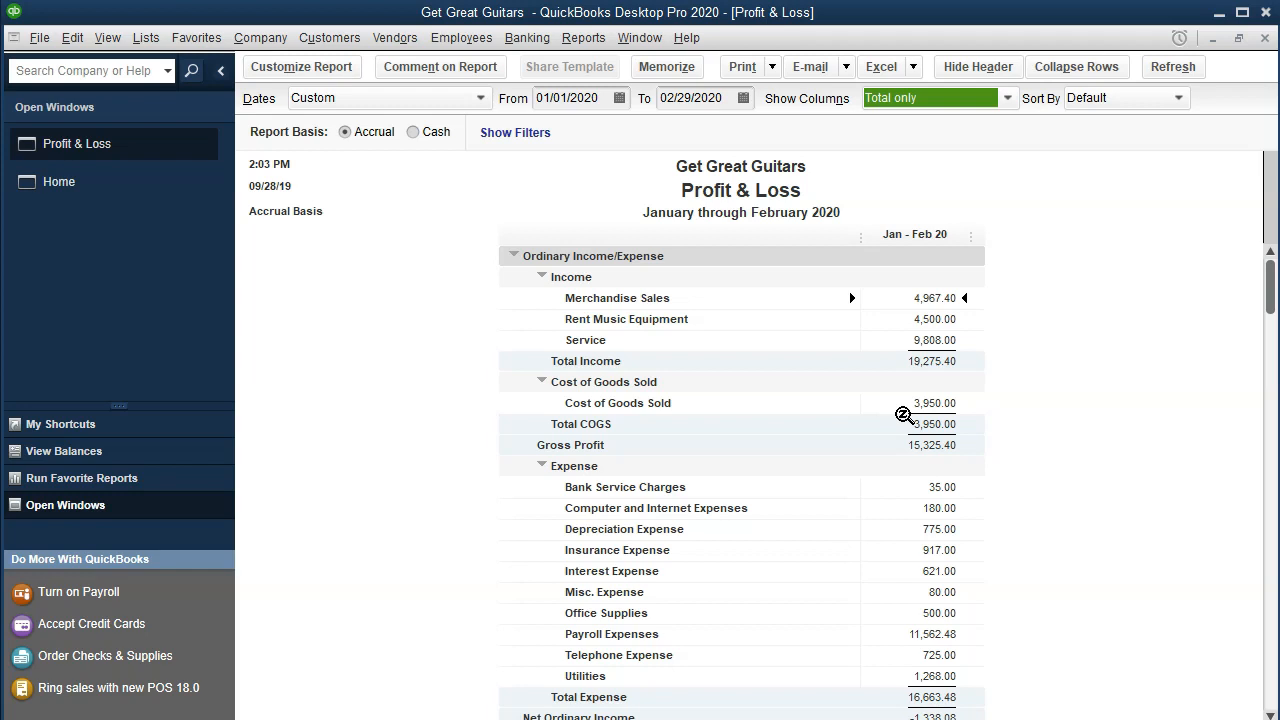
pyautogui.click(891, 414)
pyautogui.click(276, 46)
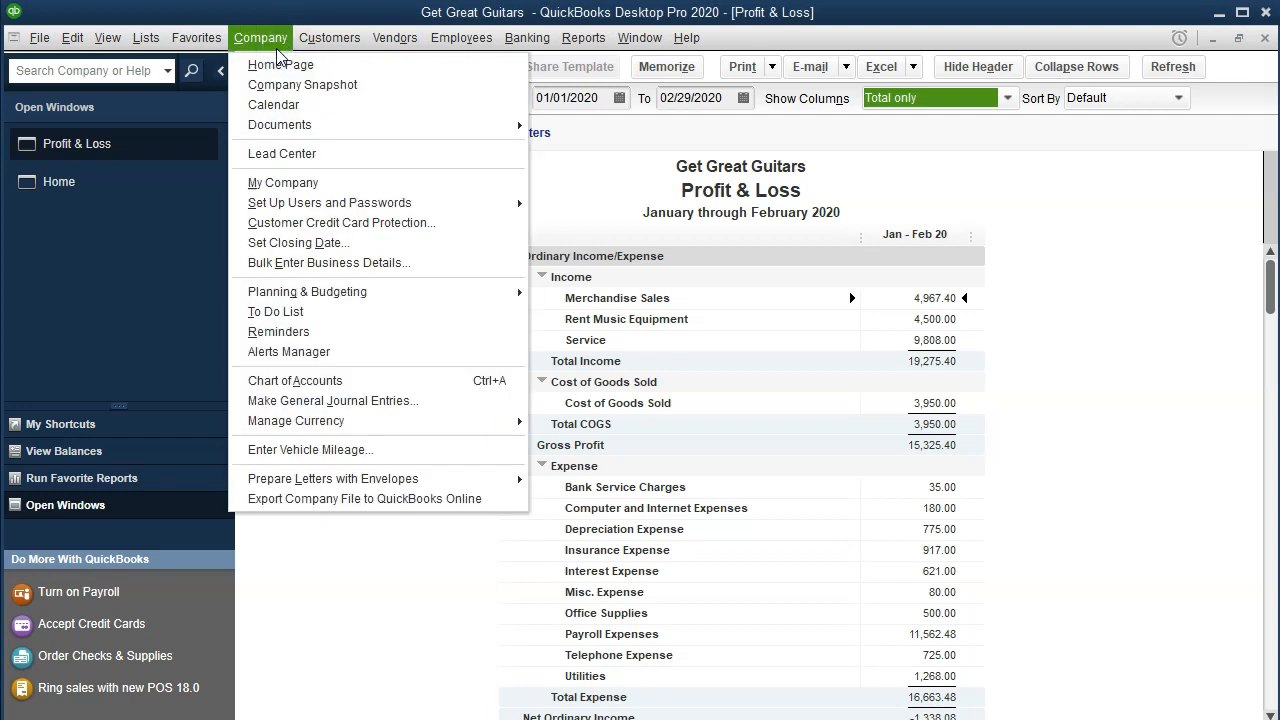
# Step: Launch Set Up Budgets from Company > Planning & Budgeting
pyautogui.click(471, 291)
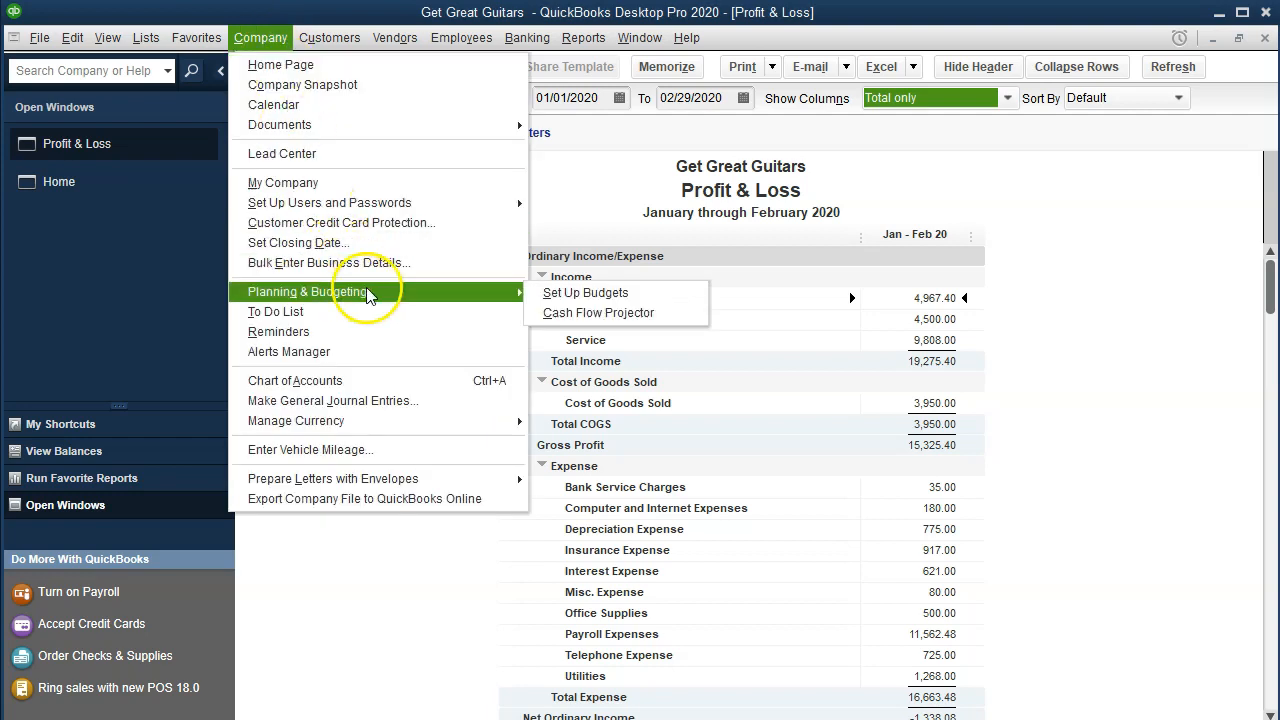
pyautogui.click(654, 291)
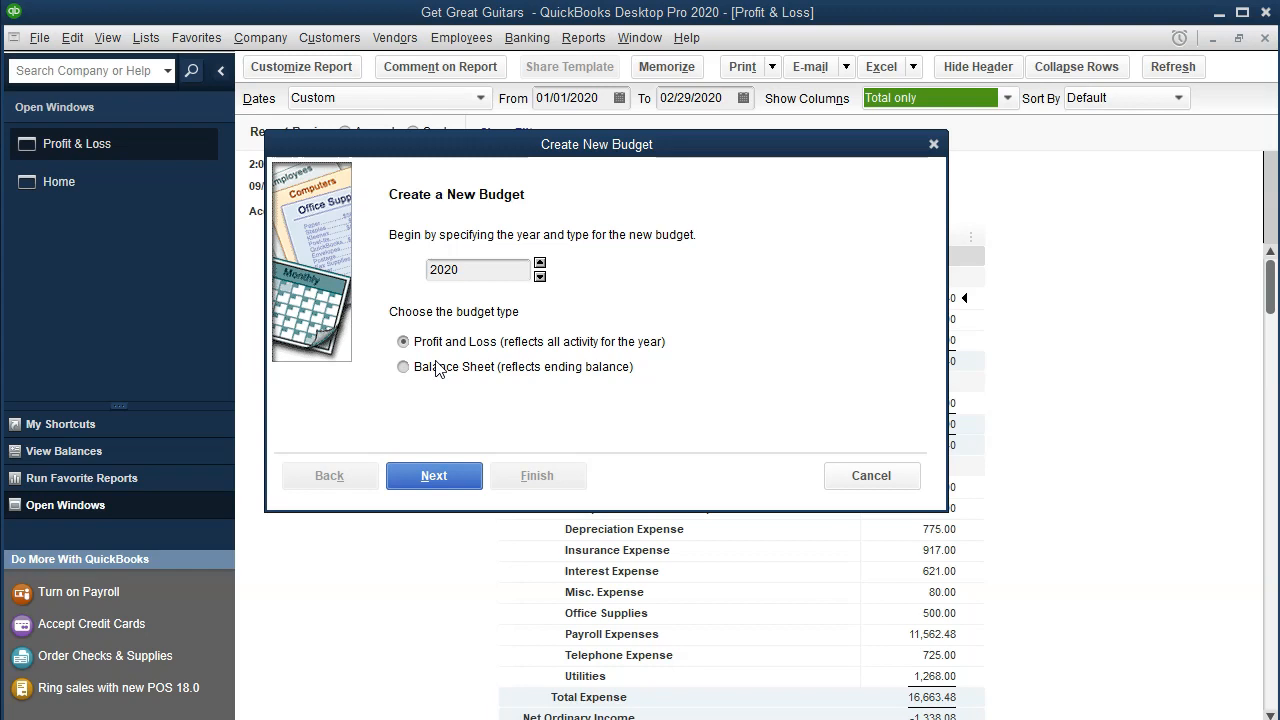
# Step: Create a 2020 Profit and Loss budget from scratch with no additional criteria
pyautogui.click(444, 474)
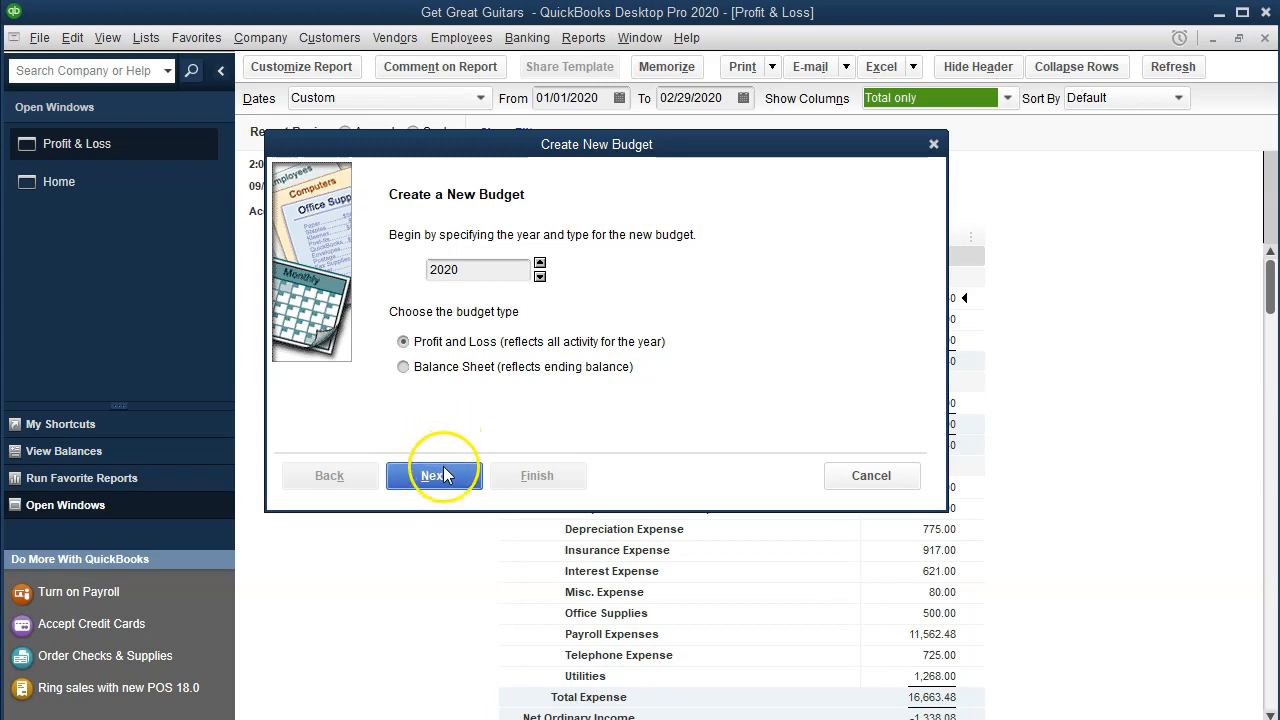
pyautogui.click(443, 474)
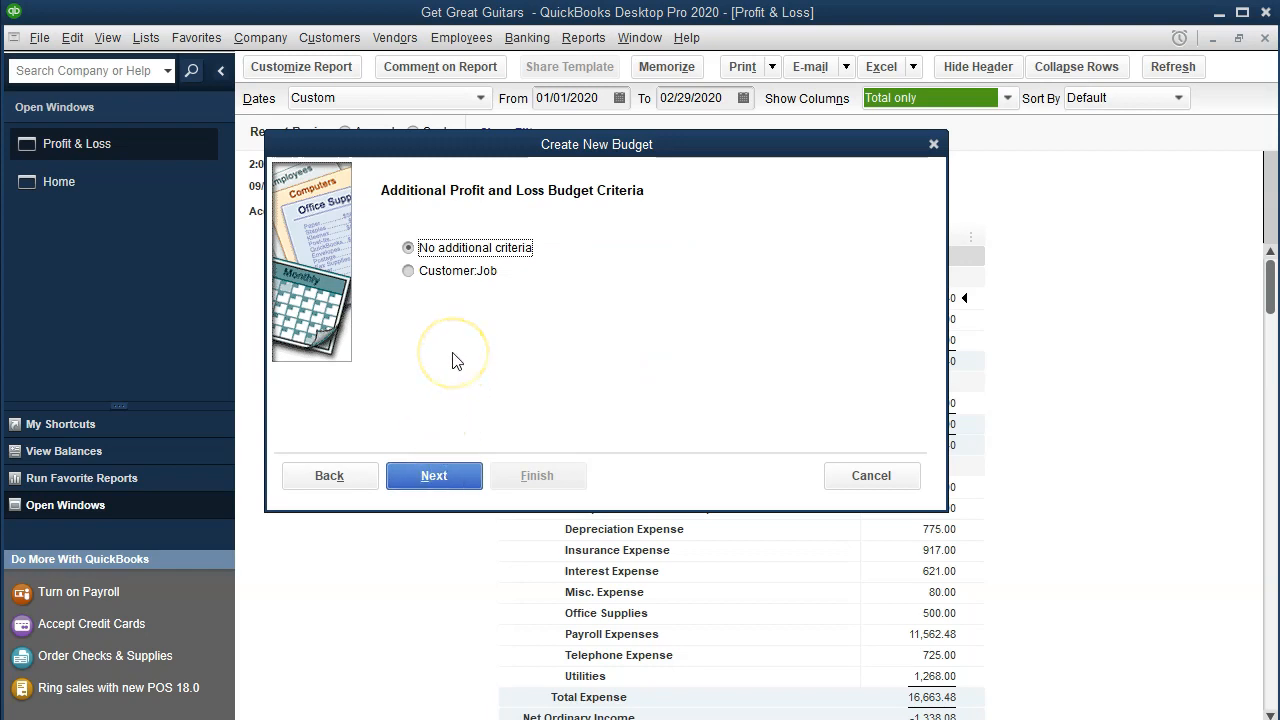
pyautogui.click(430, 475)
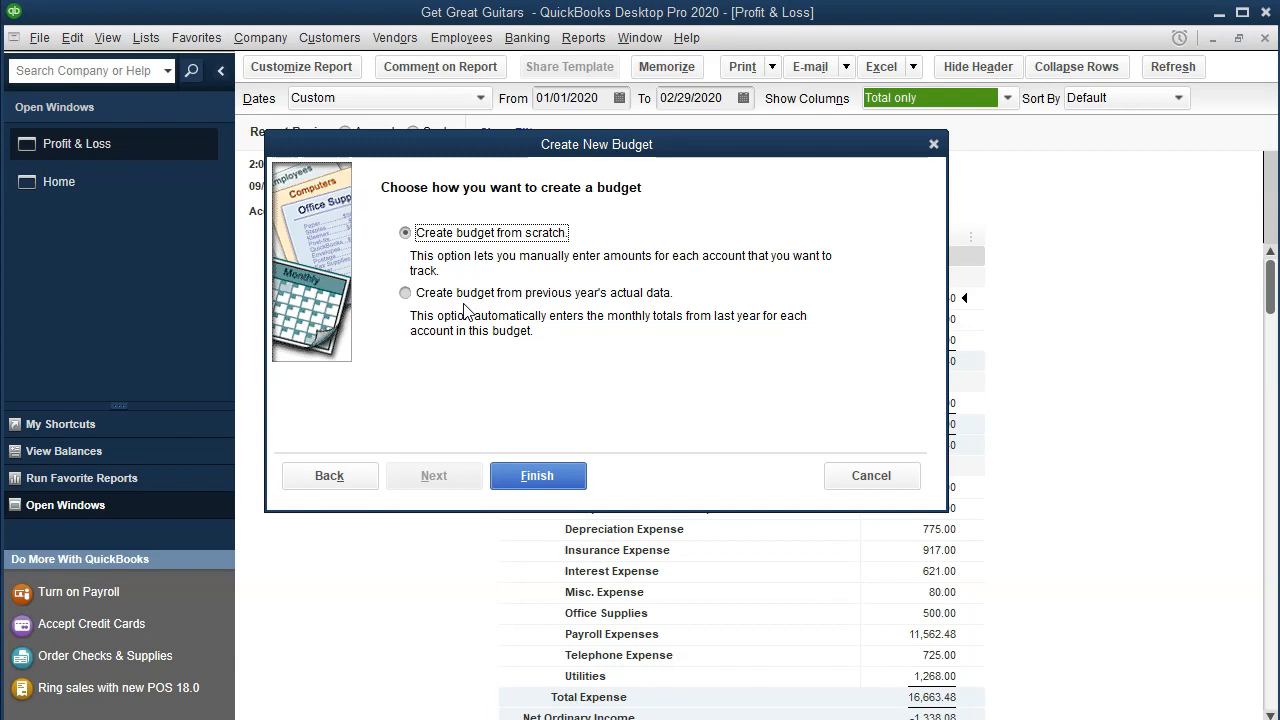
pyautogui.click(552, 480)
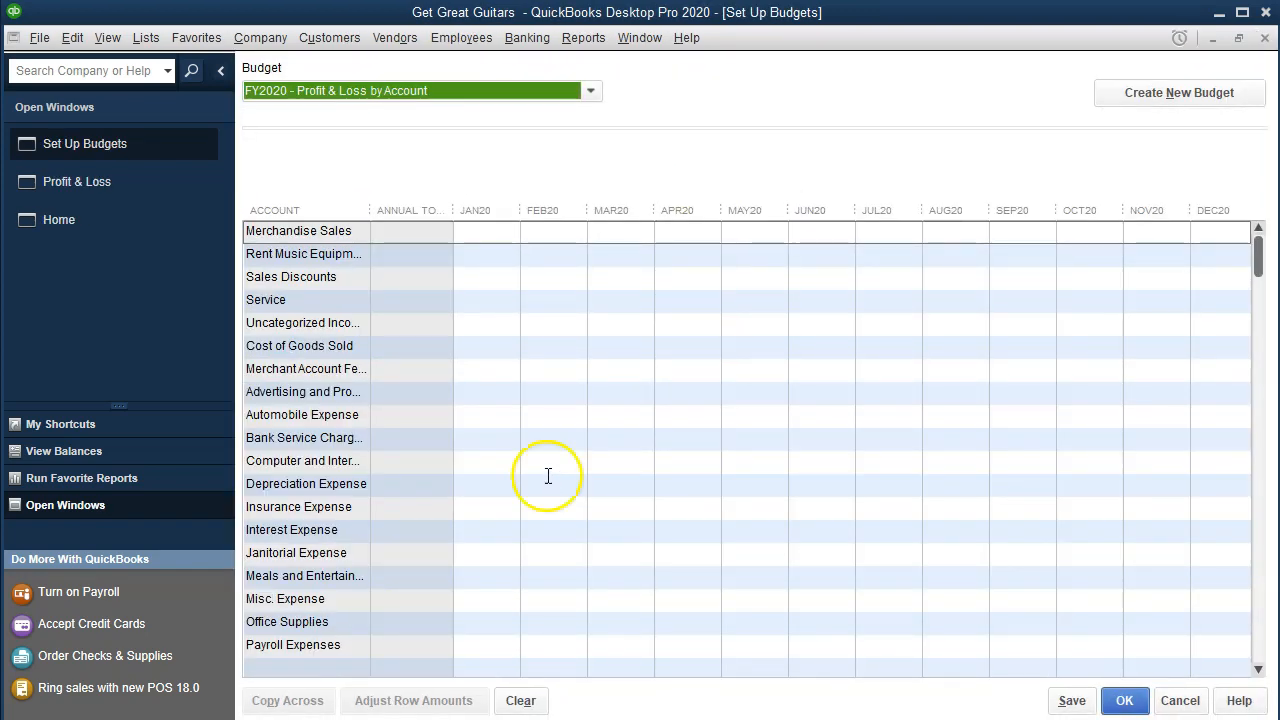
# Step: Keep FY2020 selected in the budget list and widen the Account column to show full names
pyautogui.click(591, 91)
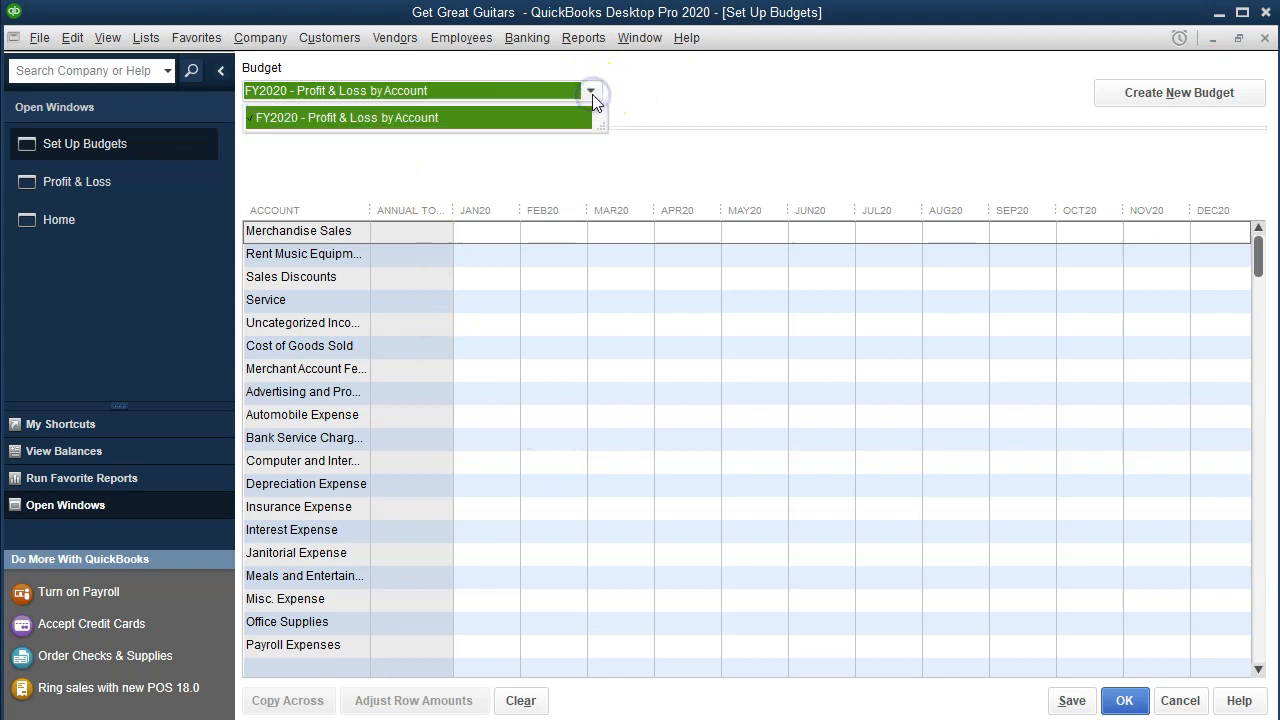
pyautogui.click(593, 95)
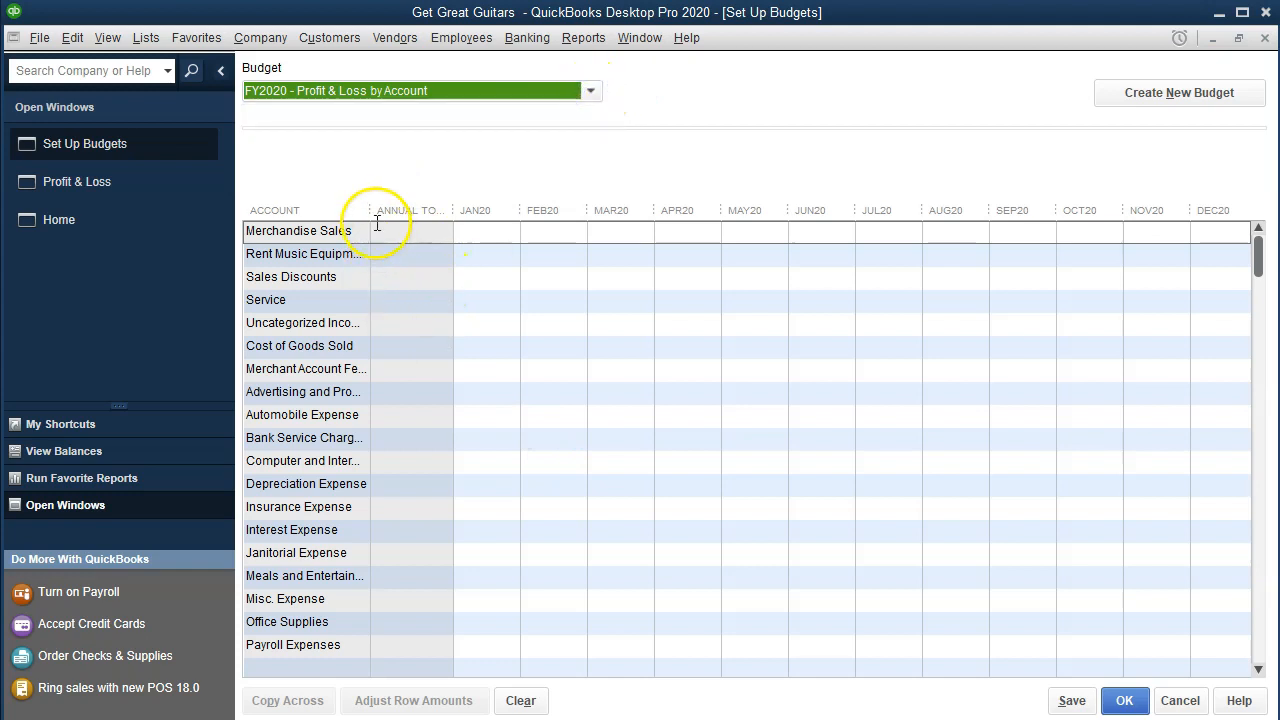
pyautogui.moveTo(368, 211); pyautogui.dragTo(405, 254)
pyautogui.click(331, 250)
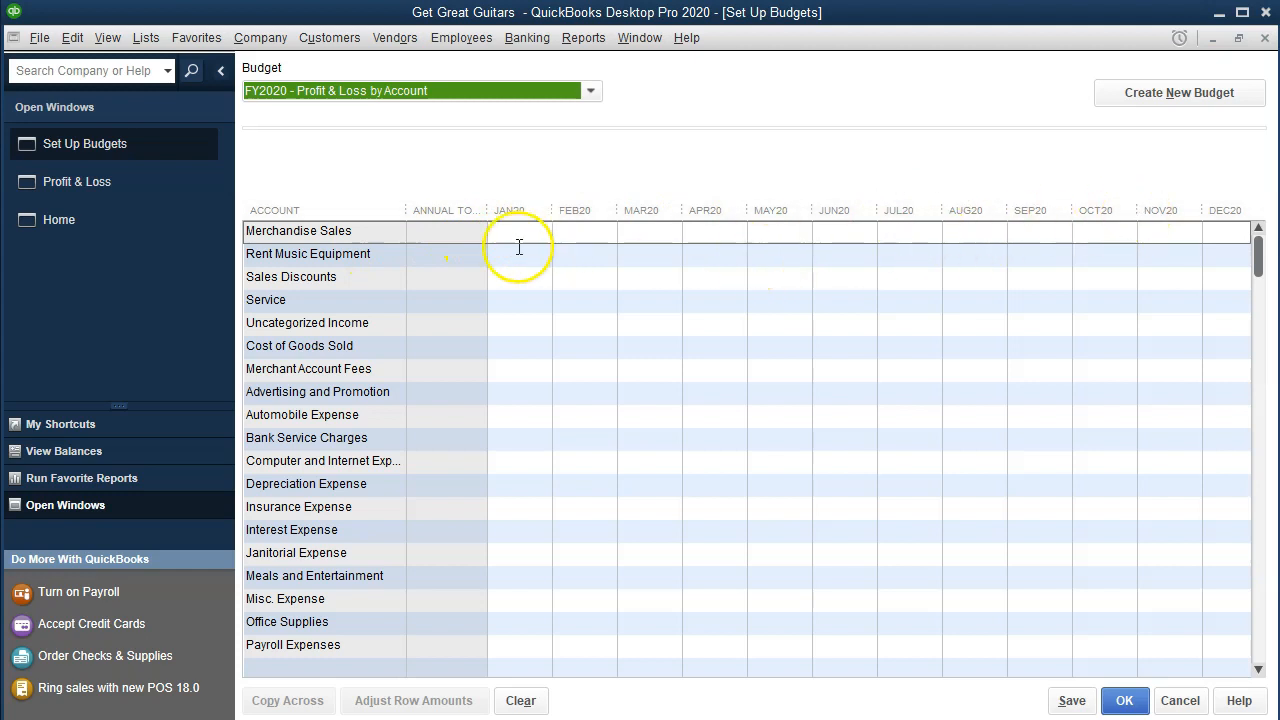
# Step: Enter 500 as the January 2020 Merchandise Sales budget amount
pyautogui.click(461, 233)
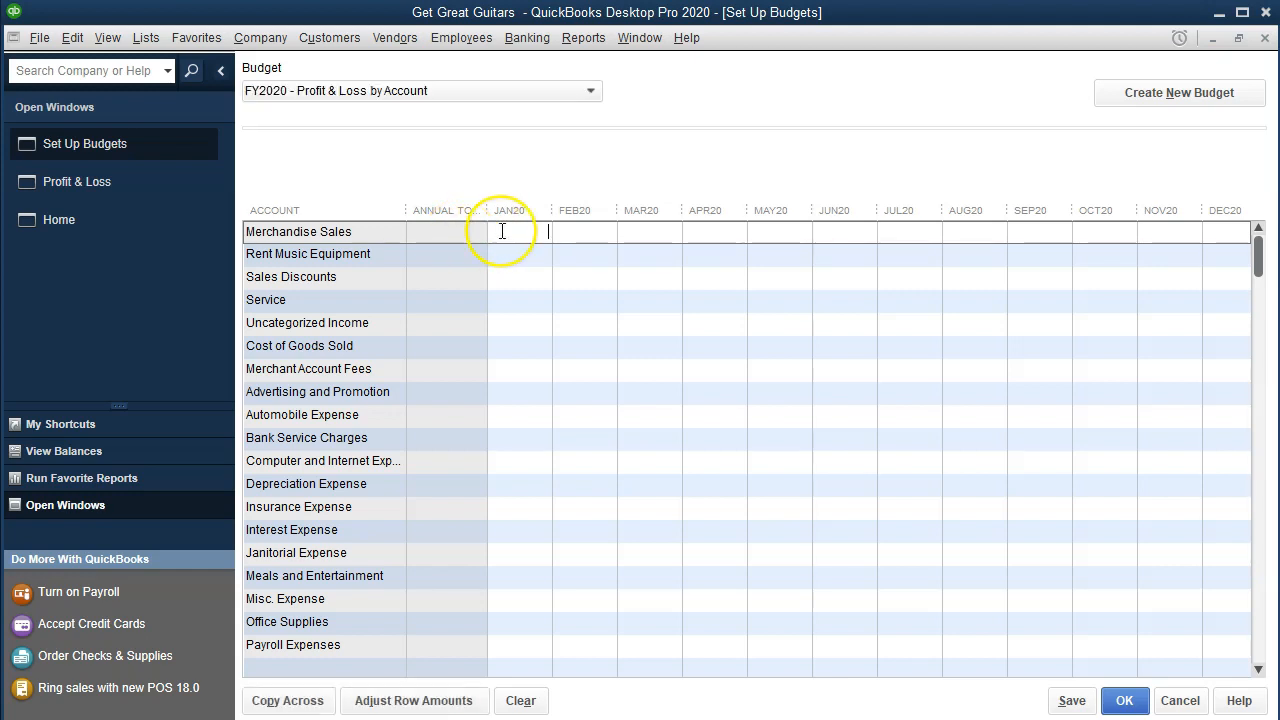
pyautogui.click(502, 231)
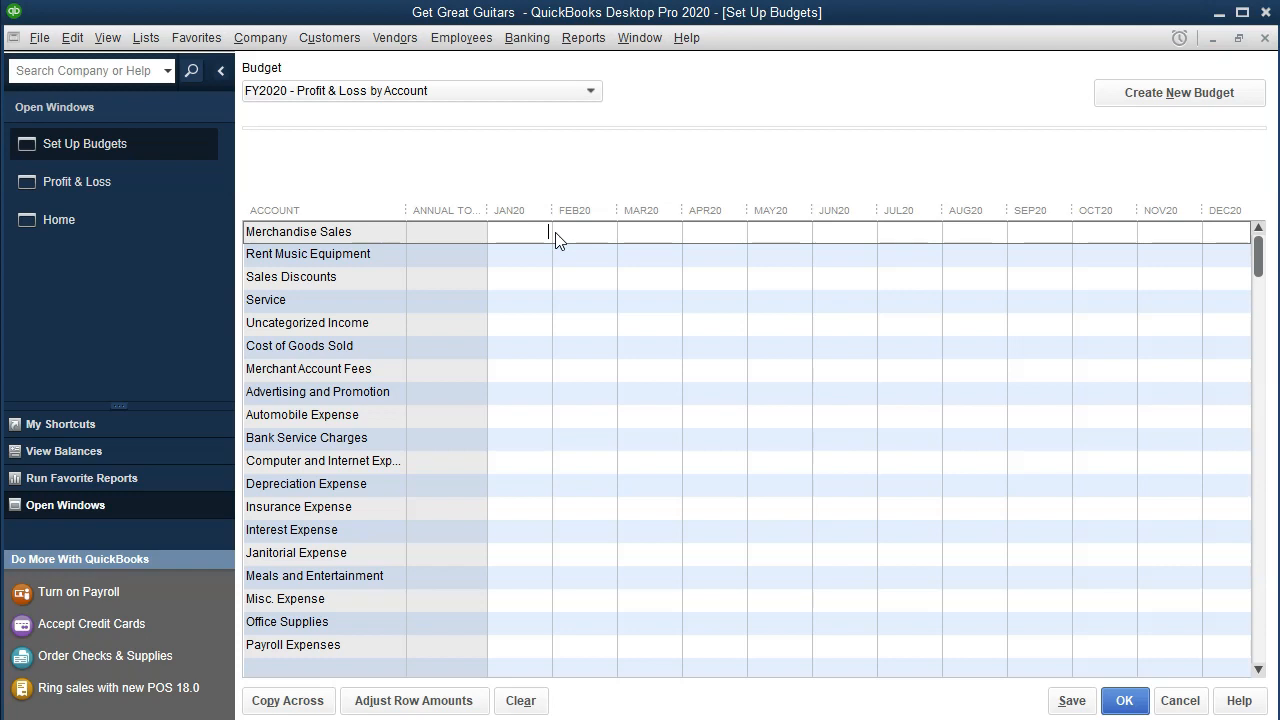
pyautogui.click(519, 287)
pyautogui.write('500')
pyautogui.press('Tab')
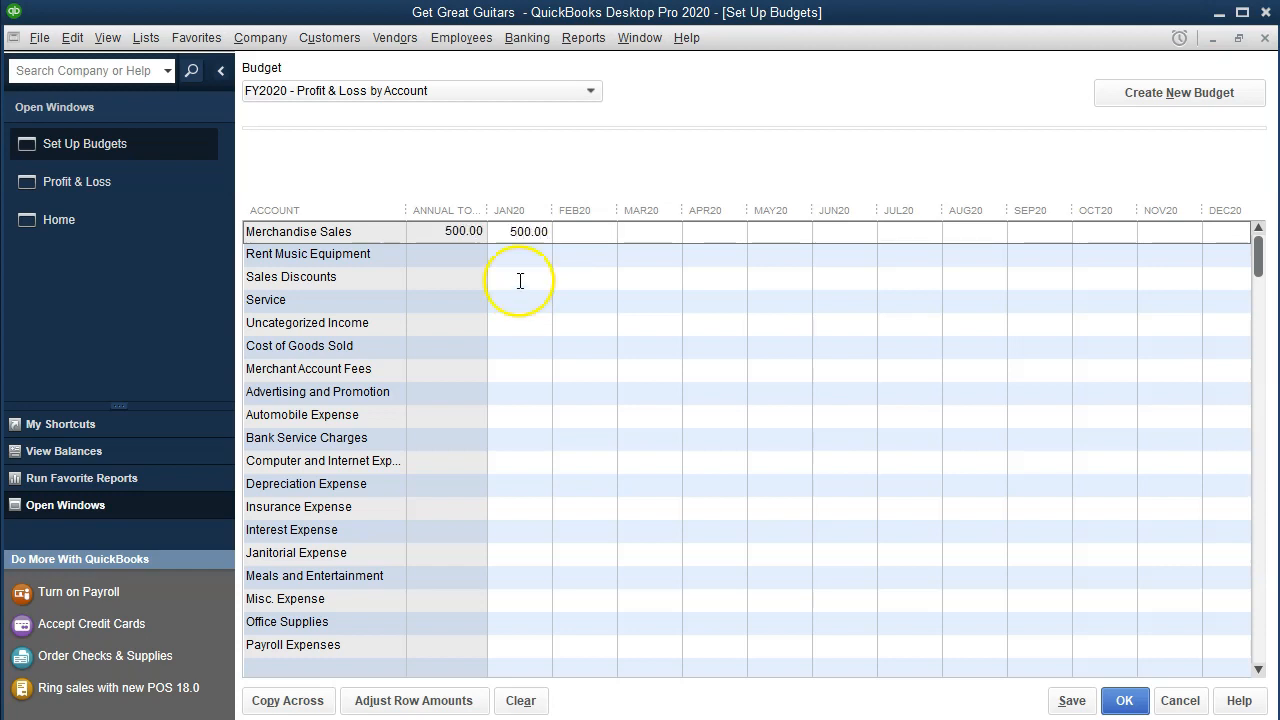
pyautogui.click(537, 238)
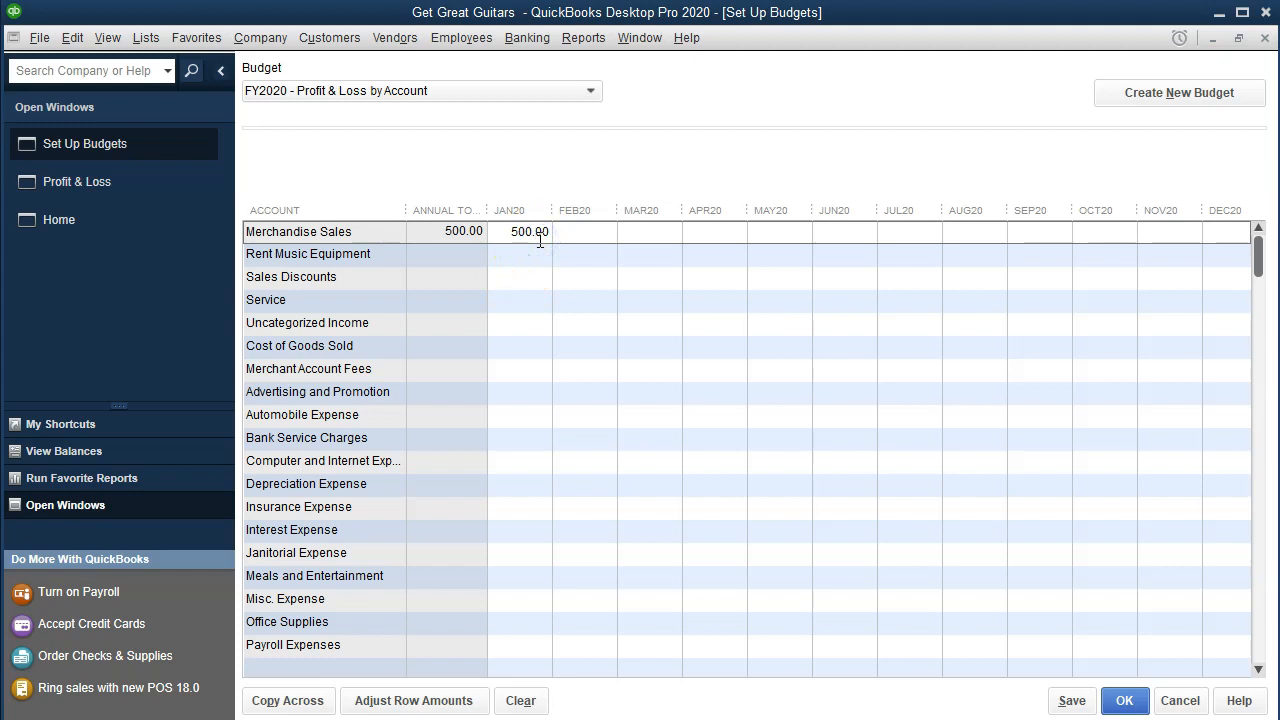
pyautogui.click(670, 240)
# Step: Adjust Merchandise Sales from the selected month by a compounded 15% monthly increase
pyautogui.click(414, 700)
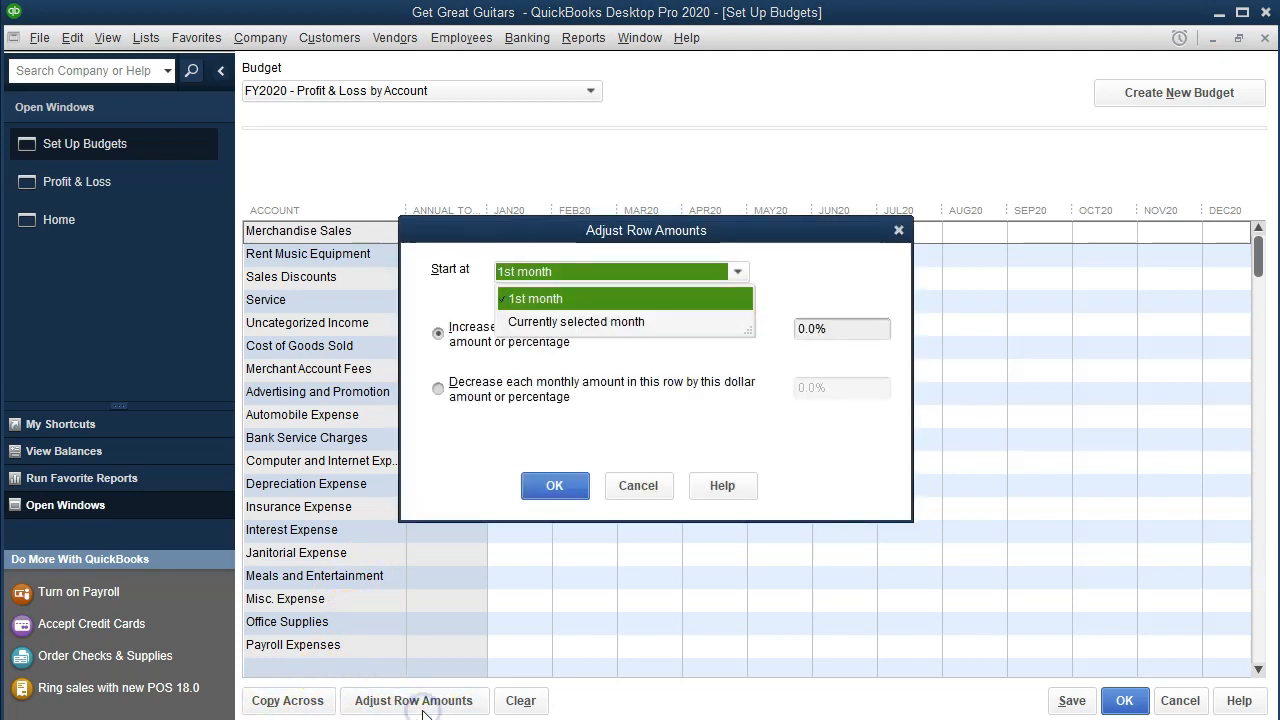
pyautogui.click(822, 316)
pyautogui.click(823, 316)
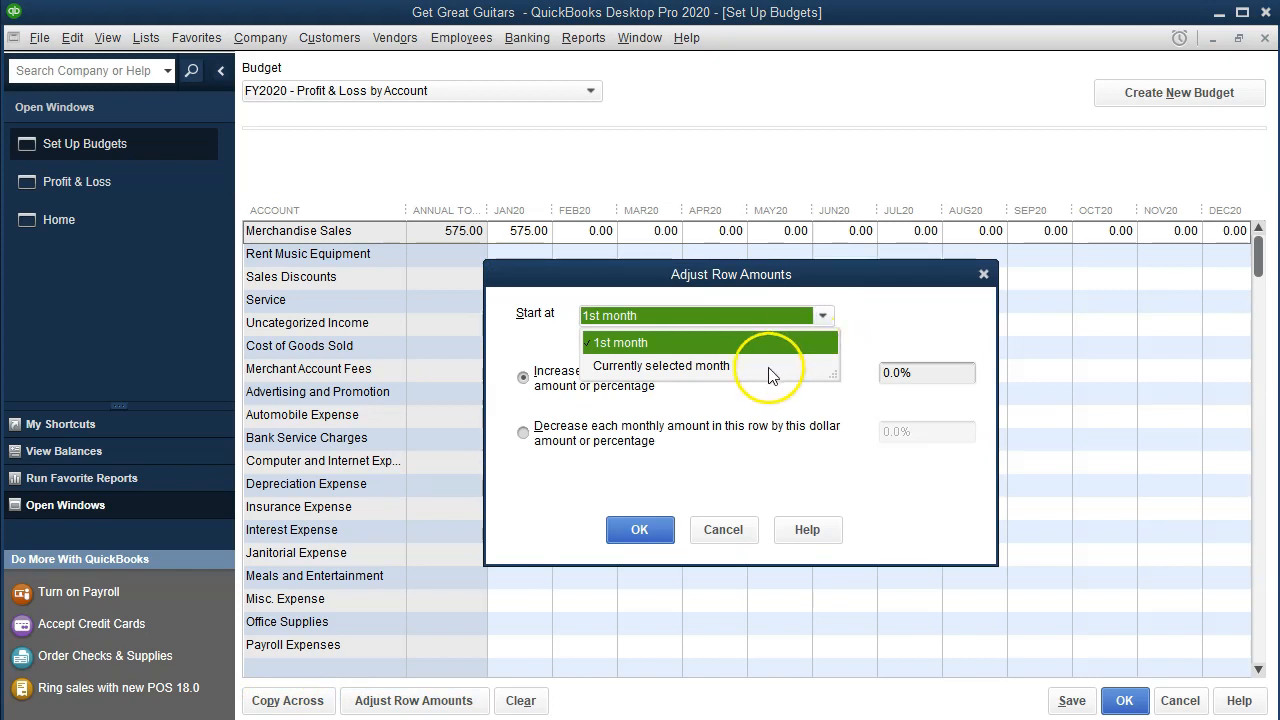
pyautogui.click(727, 366)
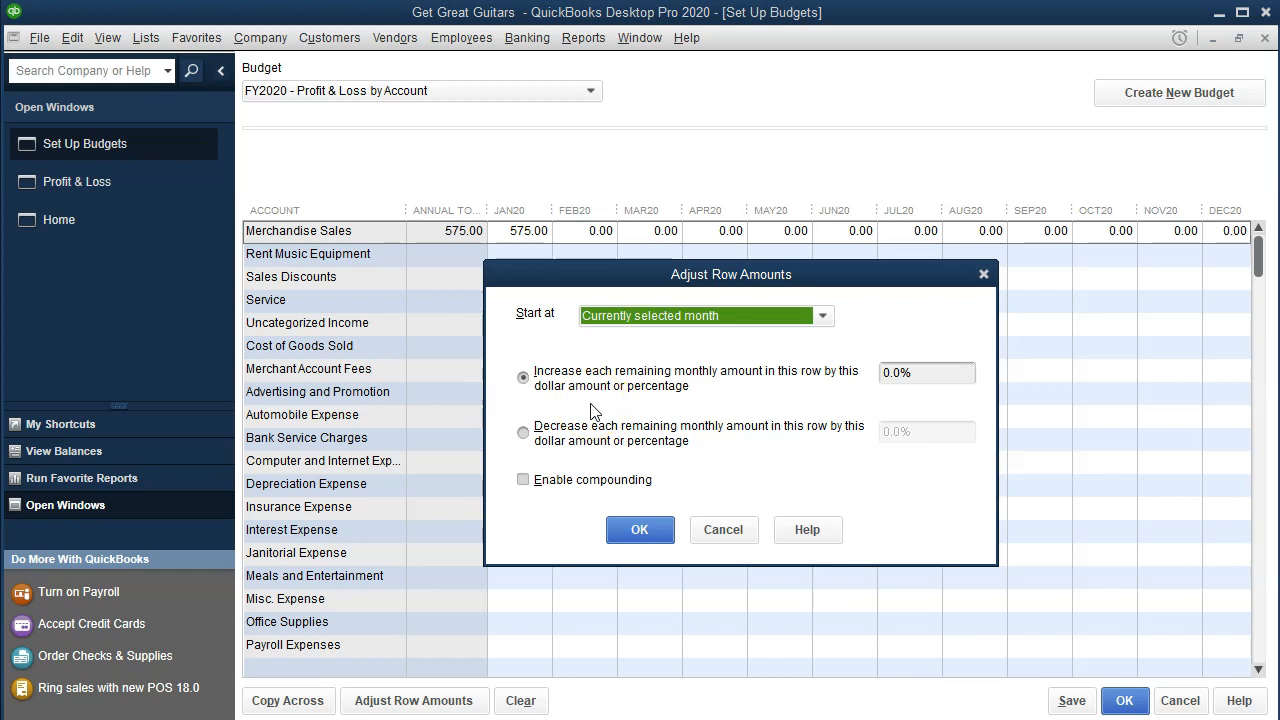
pyautogui.click(902, 372)
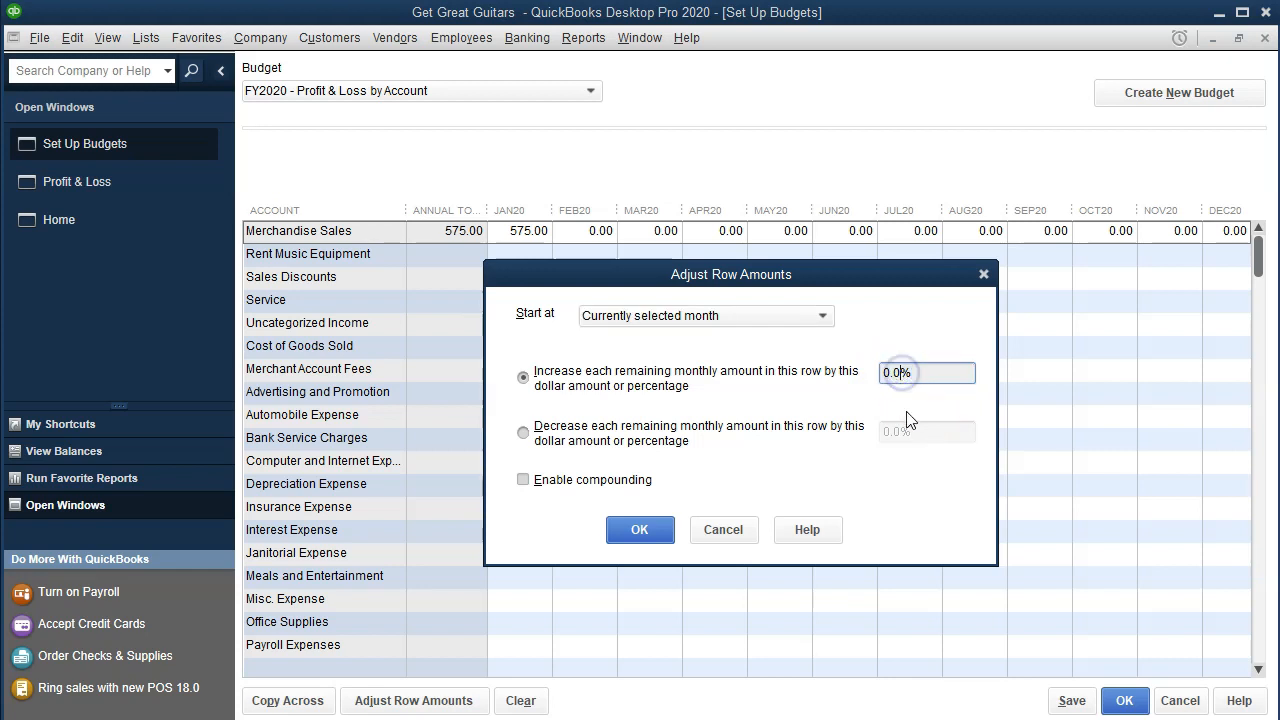
pyautogui.press('BackSpace')
pyautogui.press('BackSpace')
pyautogui.press('BackSpace')
pyautogui.write('15')
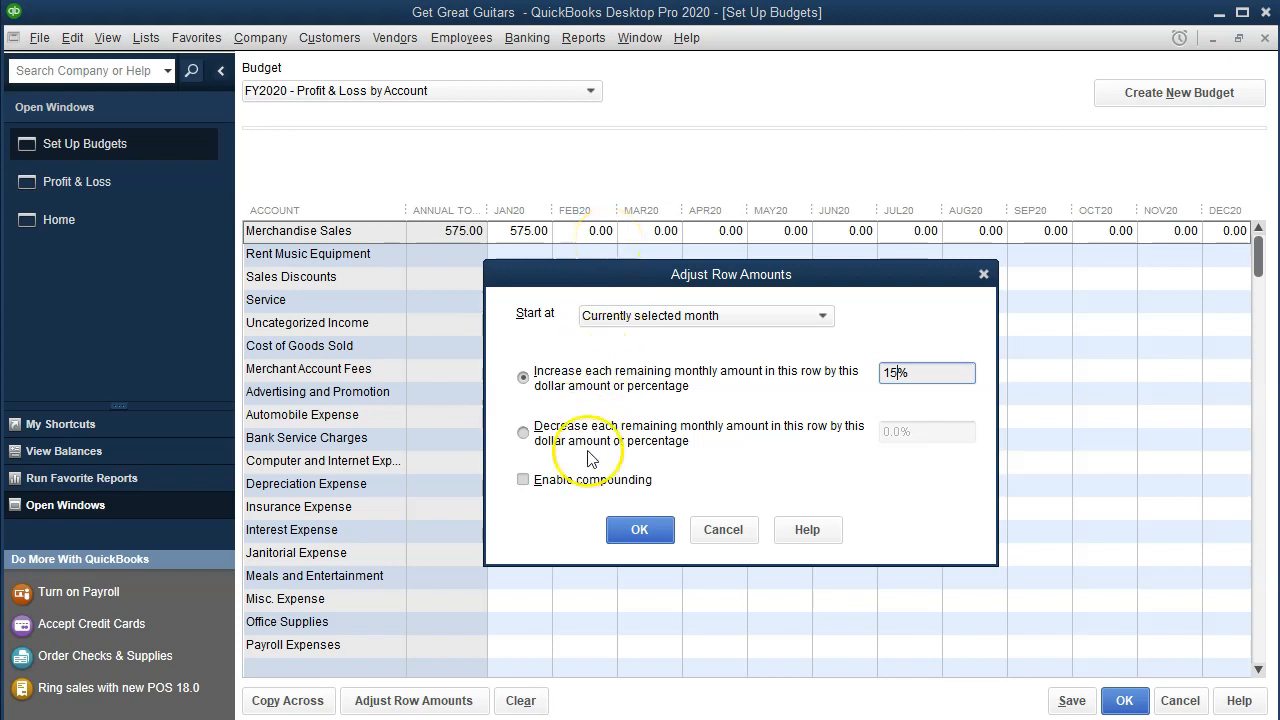
pyautogui.click(529, 484)
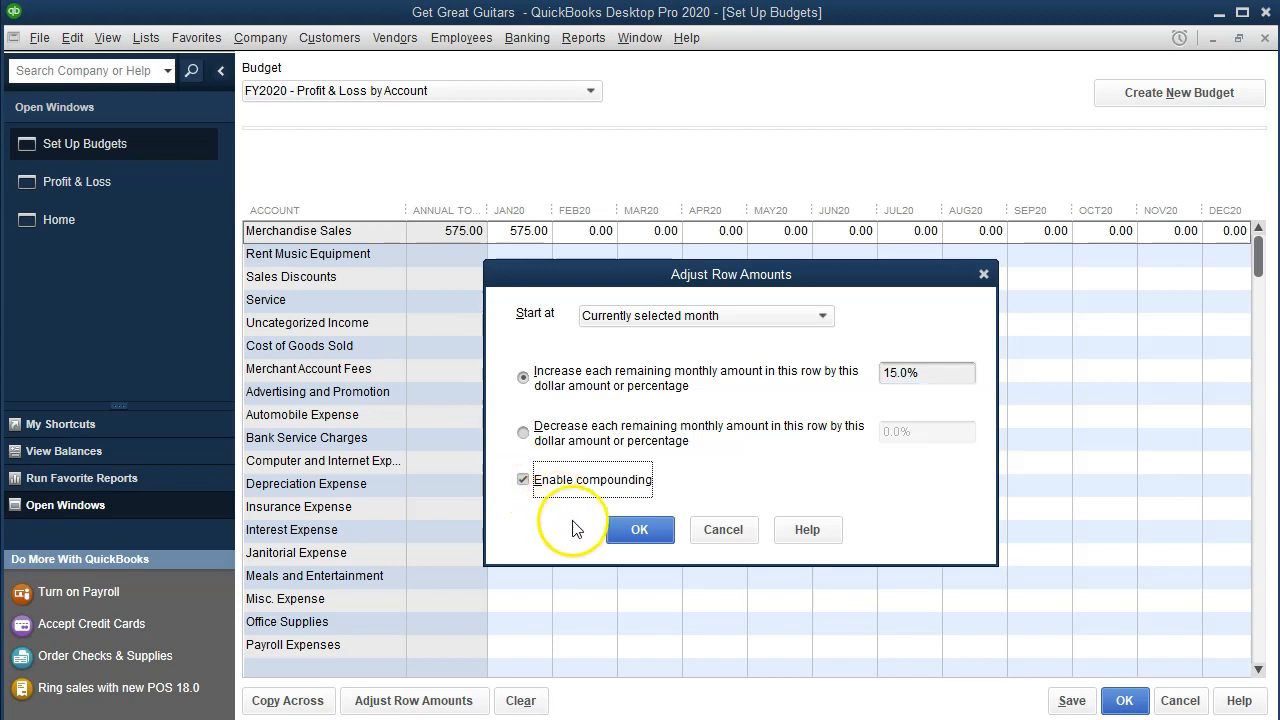
pyautogui.click(616, 536)
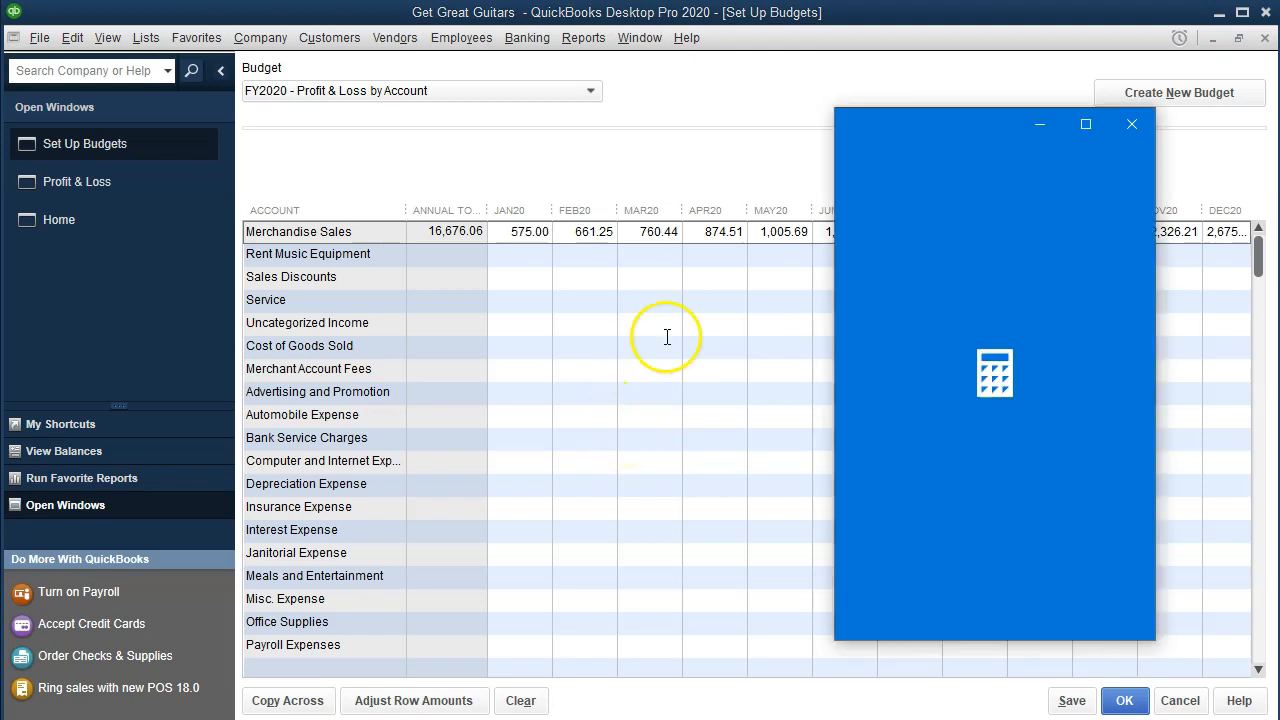
# Step: Verify in Calculator that 575 × 1.15 = 661.25 and 661.25 × 1.15 = 760.4375, then close it
pyautogui.moveTo(937, 129); pyautogui.dragTo(586, 316)
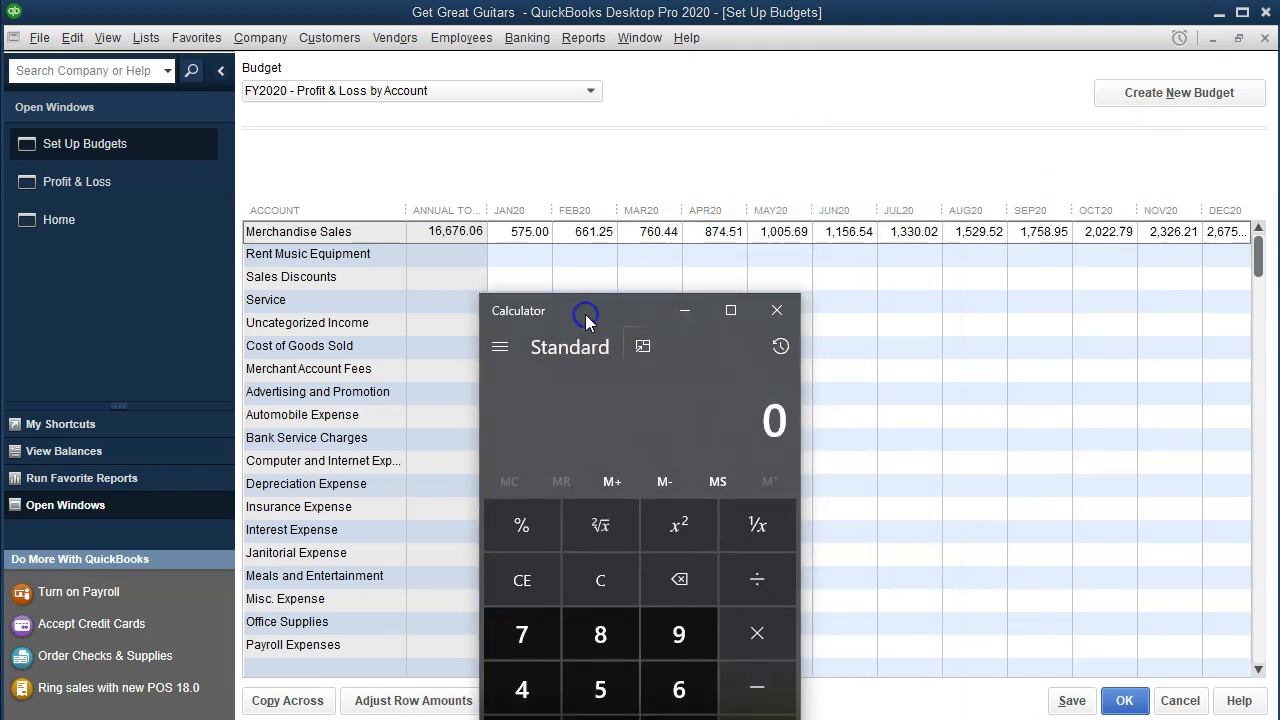
pyautogui.write('575')
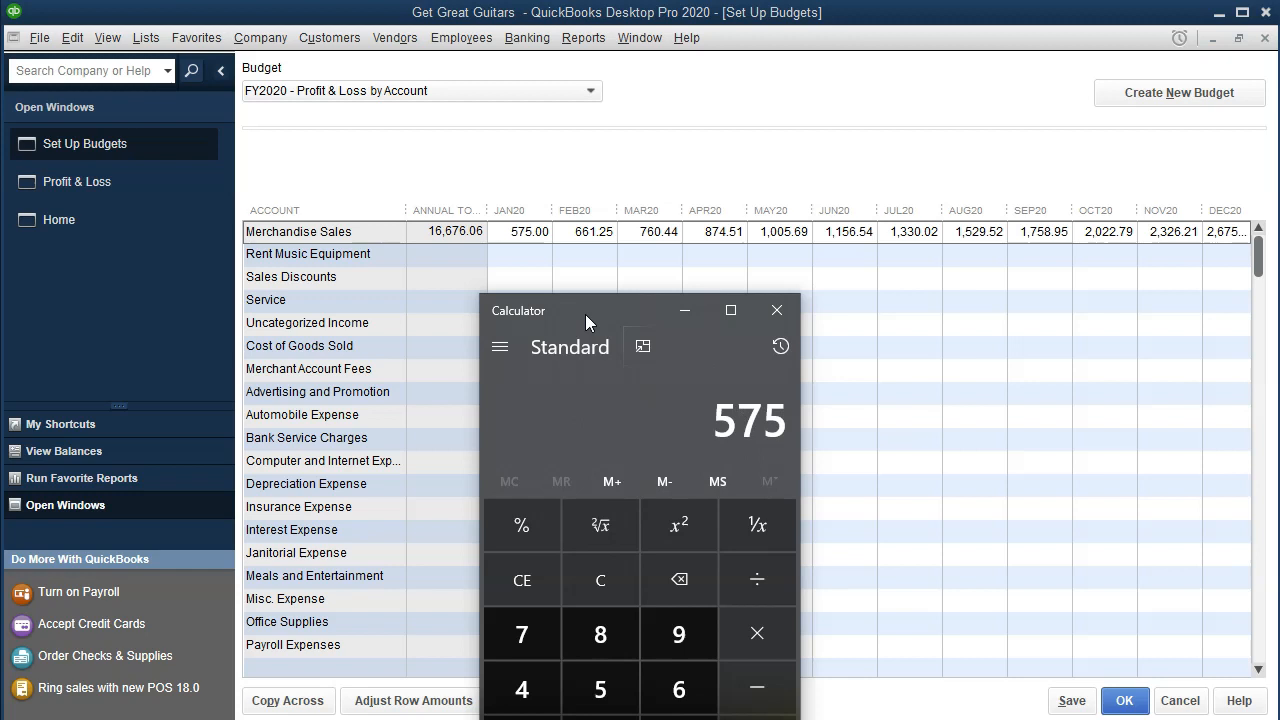
pyautogui.press('*')
pyautogui.write('1.15')
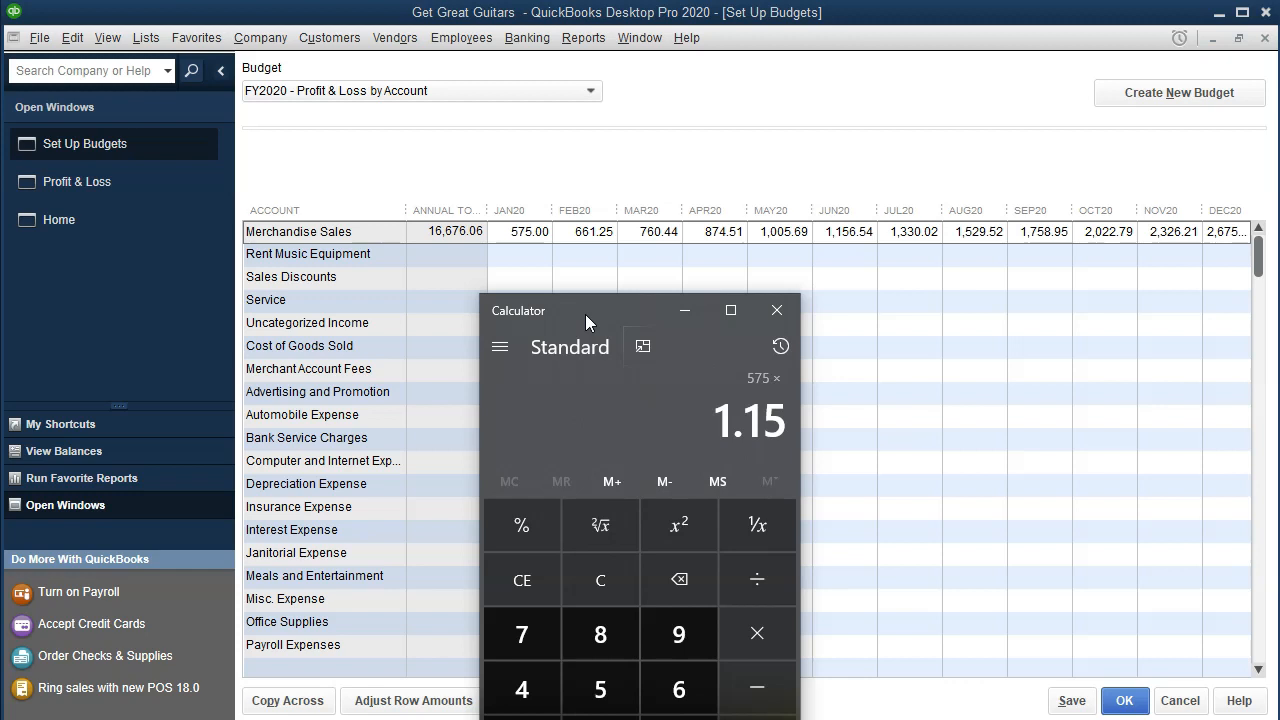
pyautogui.press('Return')
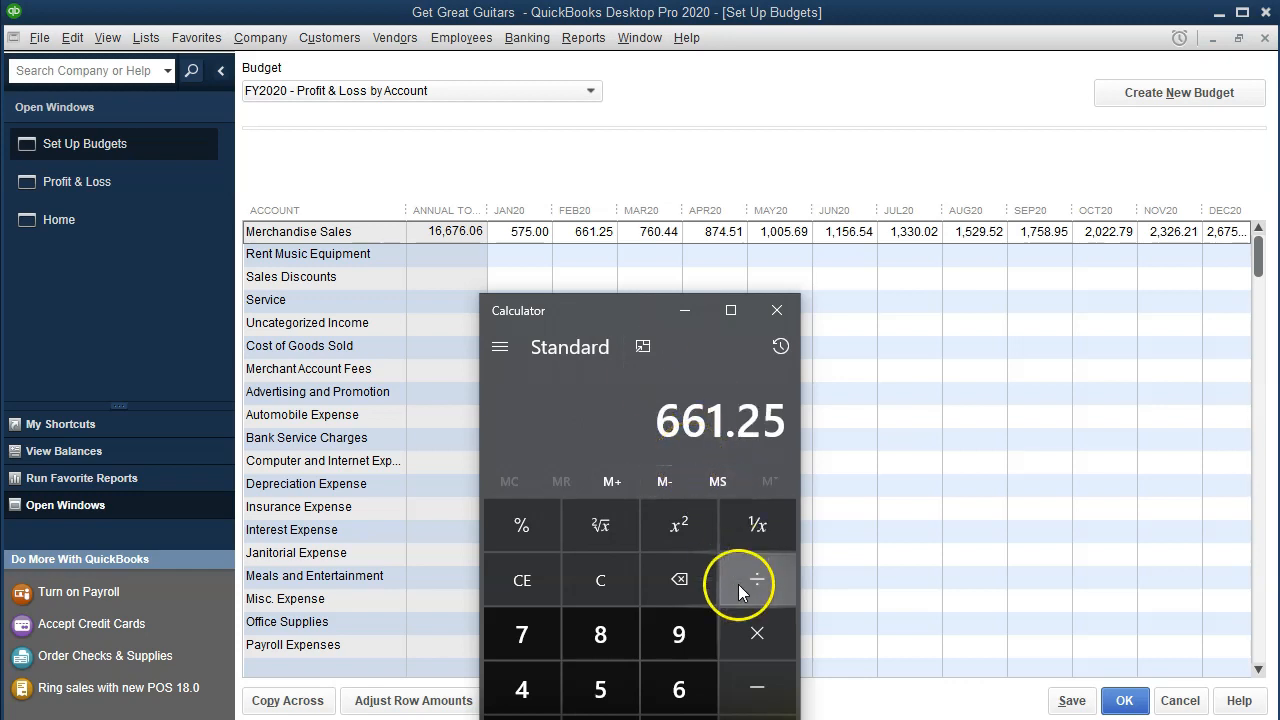
pyautogui.click(757, 633)
pyautogui.write('1.15')
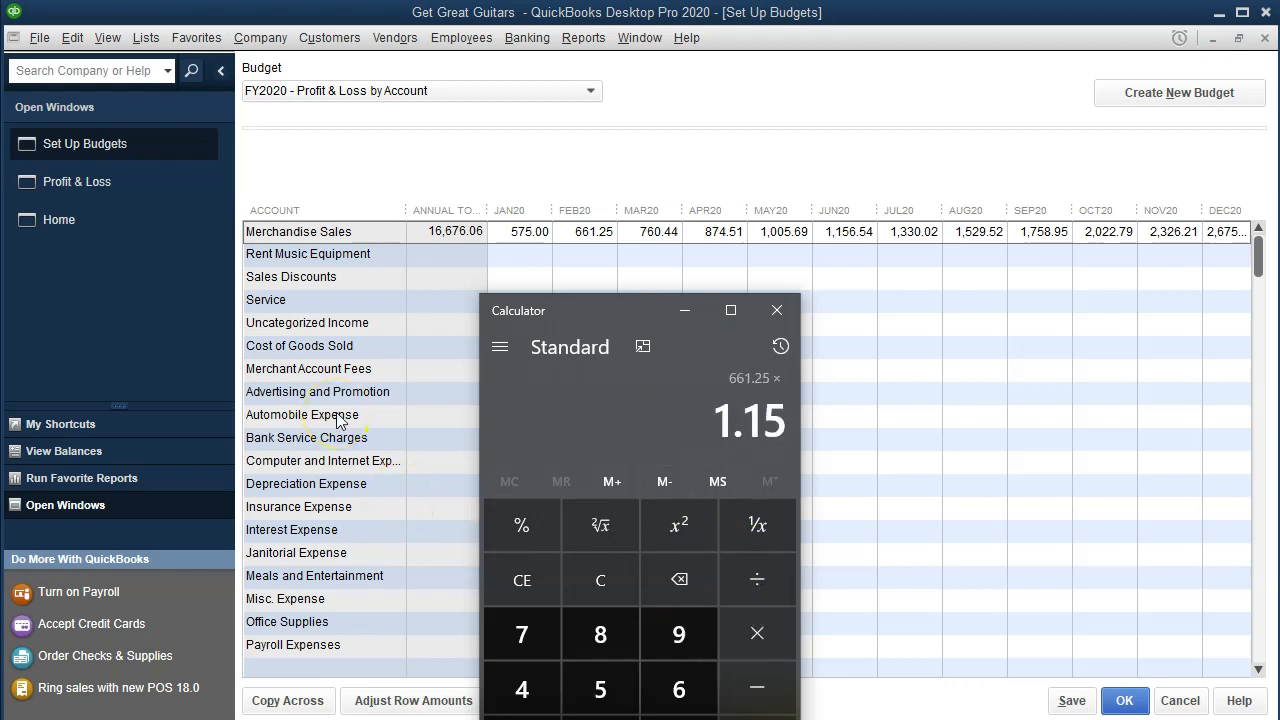
pyautogui.press('Return')
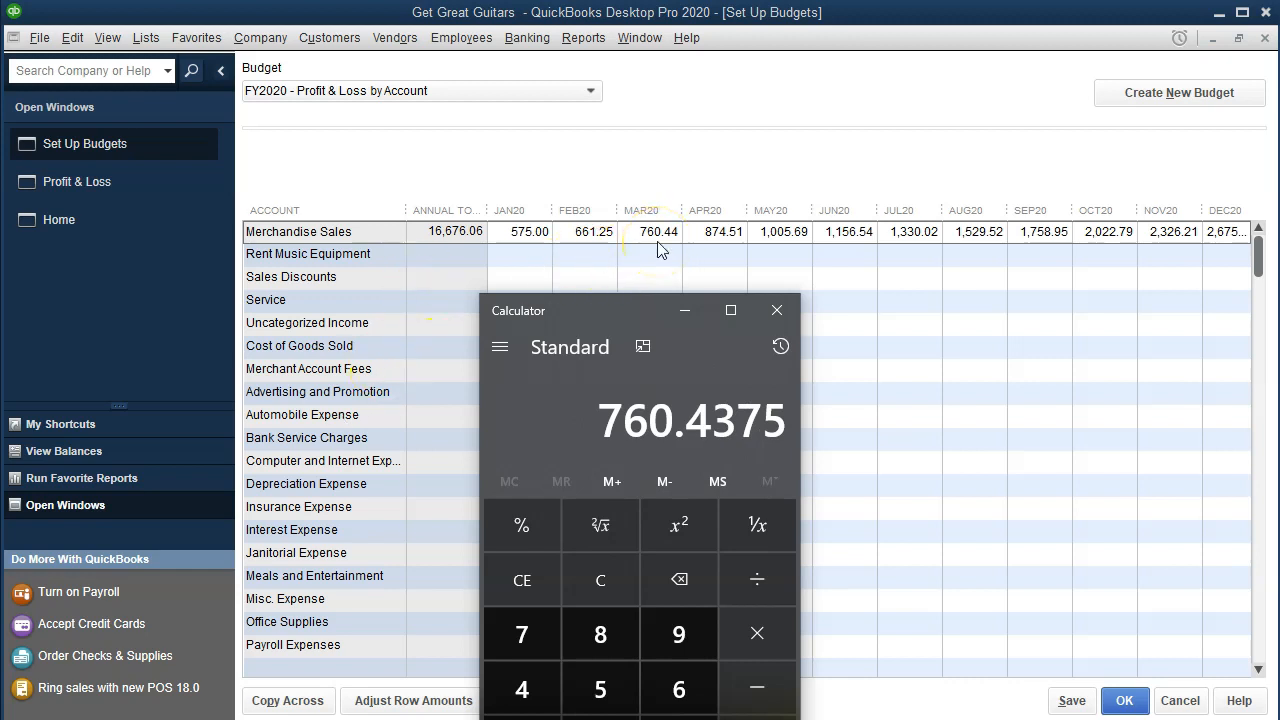
pyautogui.click(773, 311)
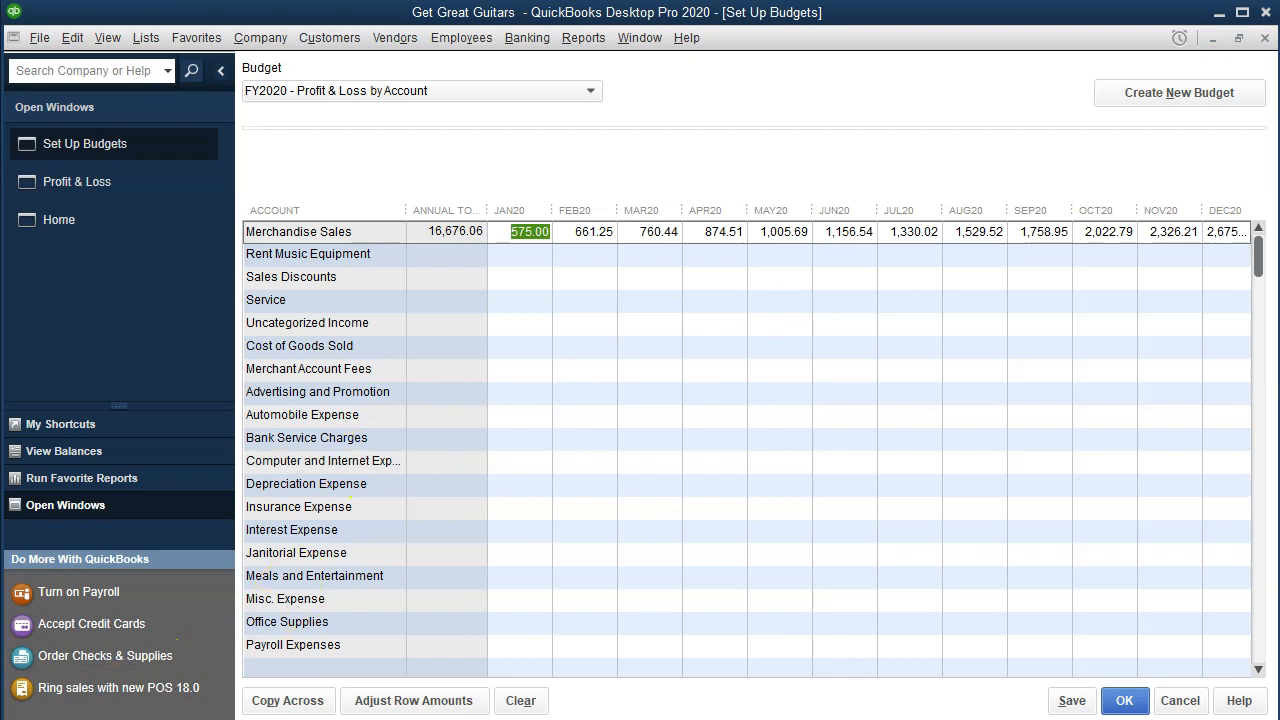
# Step: Enter 1000 as the January 2020 Rent Music Equipment amount
pyautogui.click(516, 256)
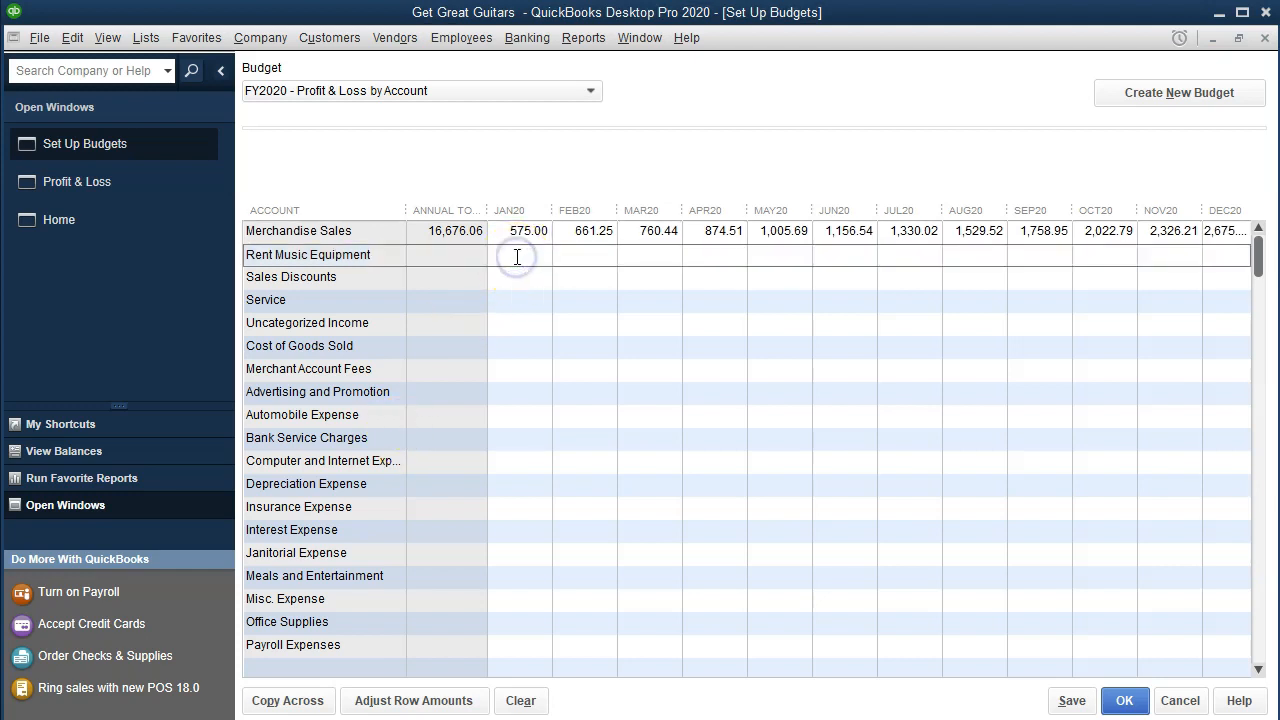
pyautogui.write('1000')
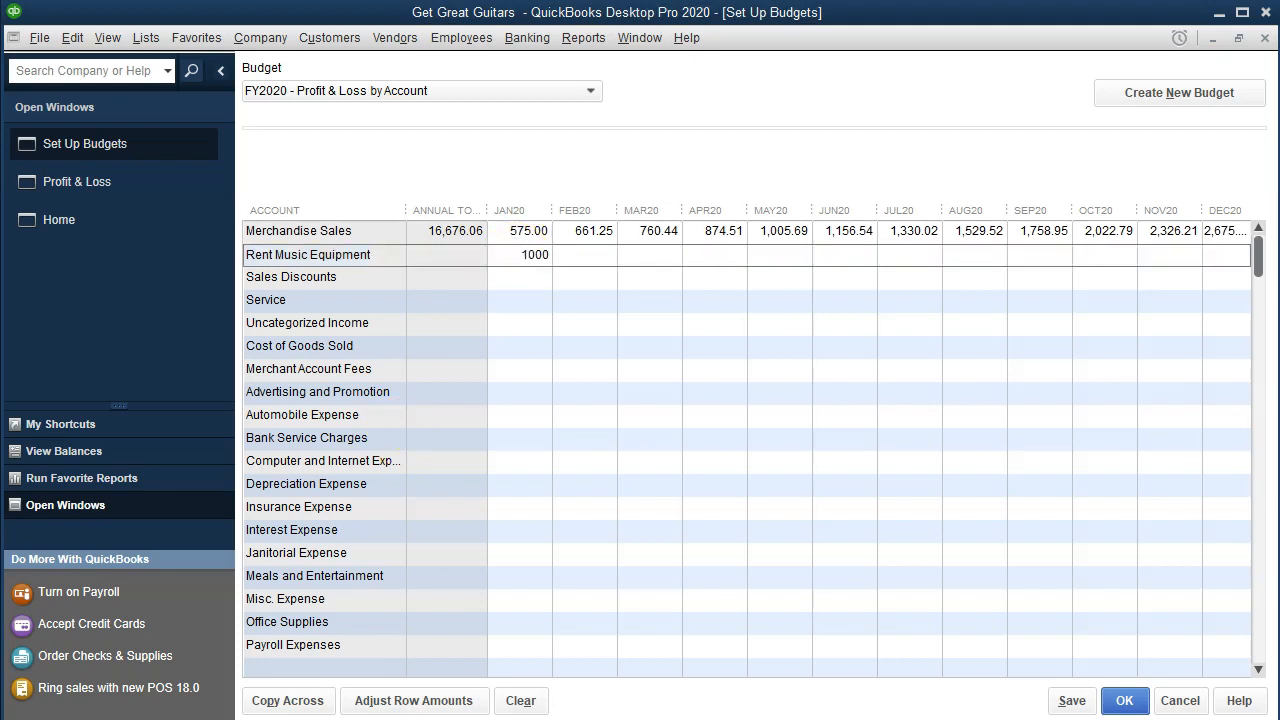
pyautogui.click(460, 703)
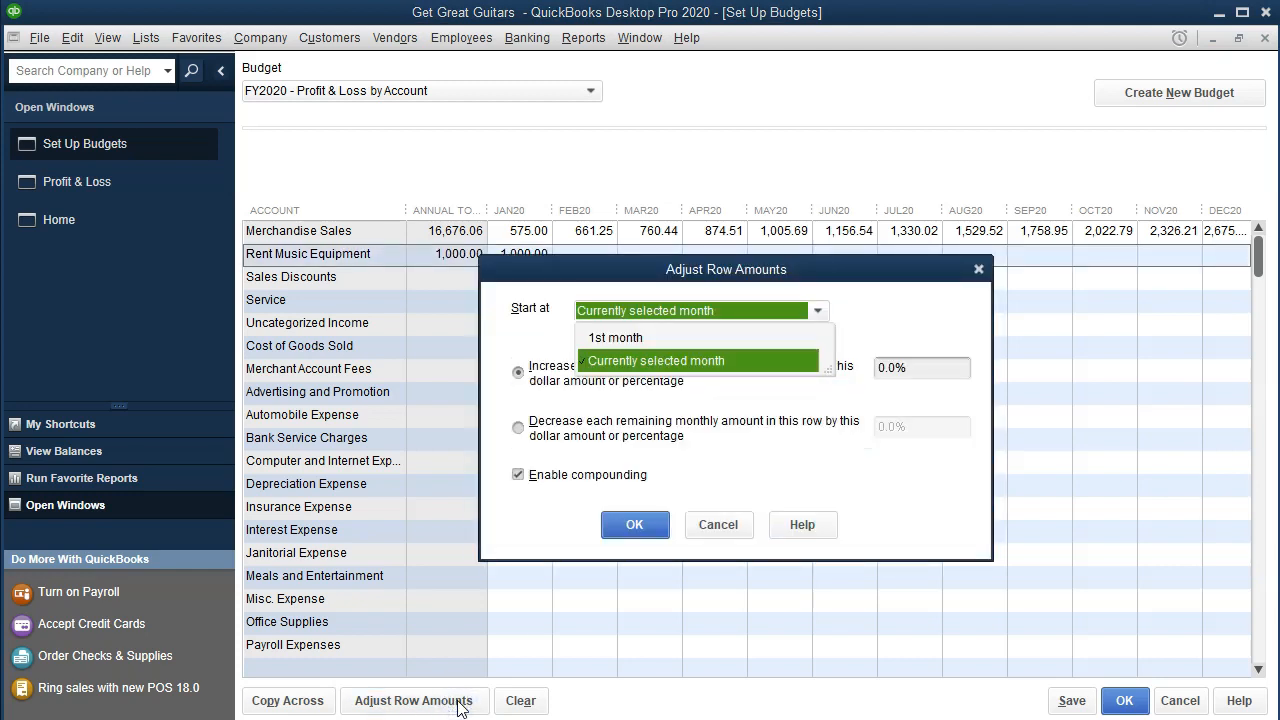
# Step: Apply a first row adjustment of 1000, which fills every Rent Music Equipment month with 1,000.00
pyautogui.click(697, 362)
pyautogui.click(925, 370)
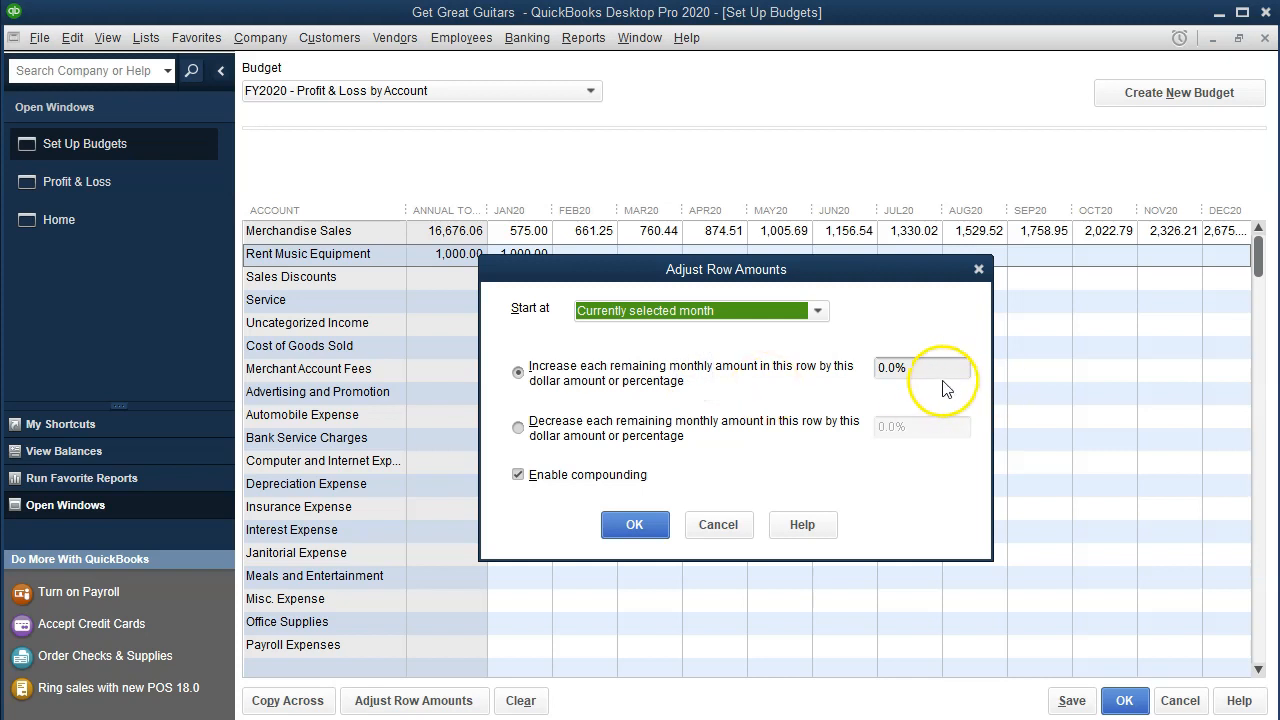
pyautogui.press('BackSpace')
pyautogui.press('BackSpace')
pyautogui.press('BackSpace')
pyautogui.press('BackSpace')
pyautogui.write('1000')
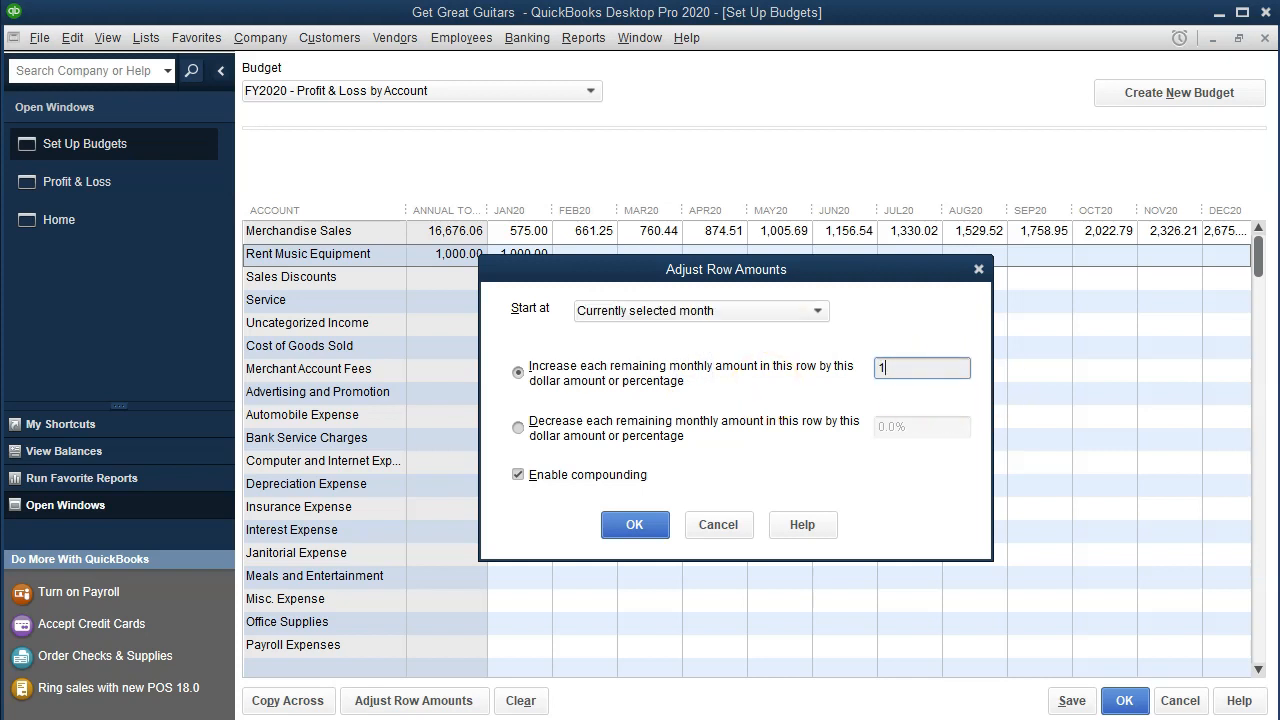
pyautogui.click(830, 430)
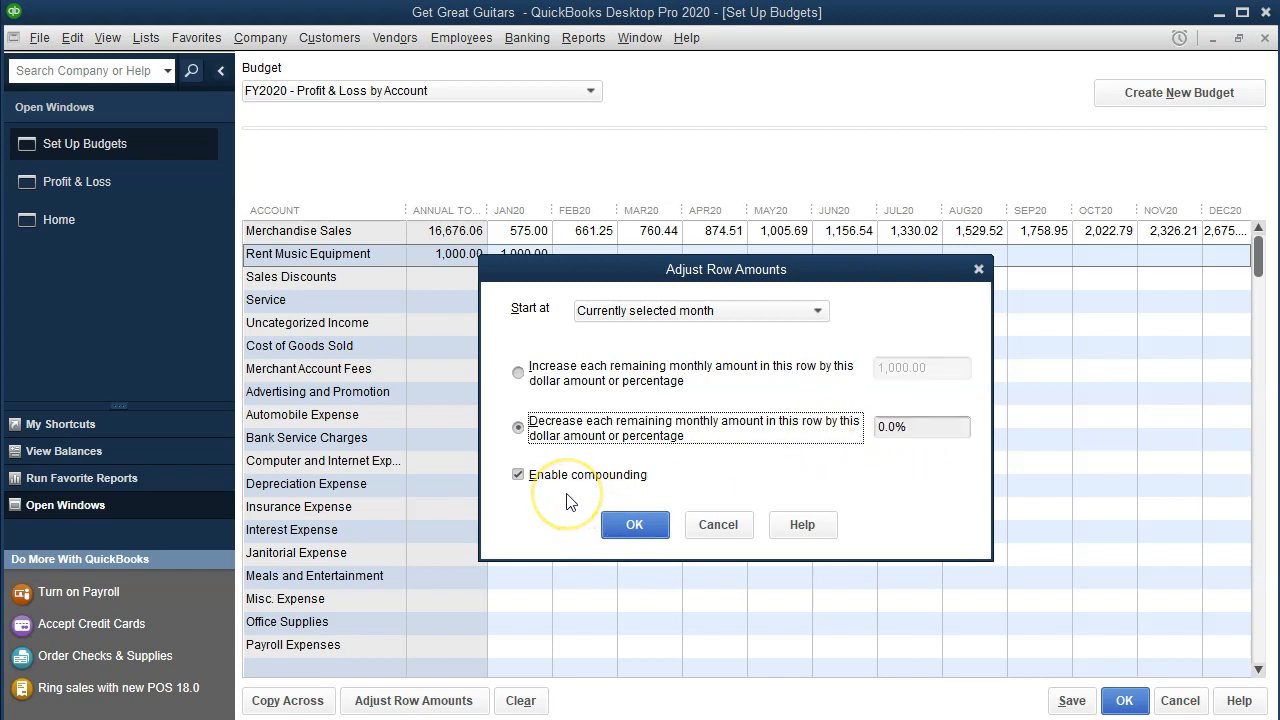
pyautogui.click(556, 520)
pyautogui.click(630, 526)
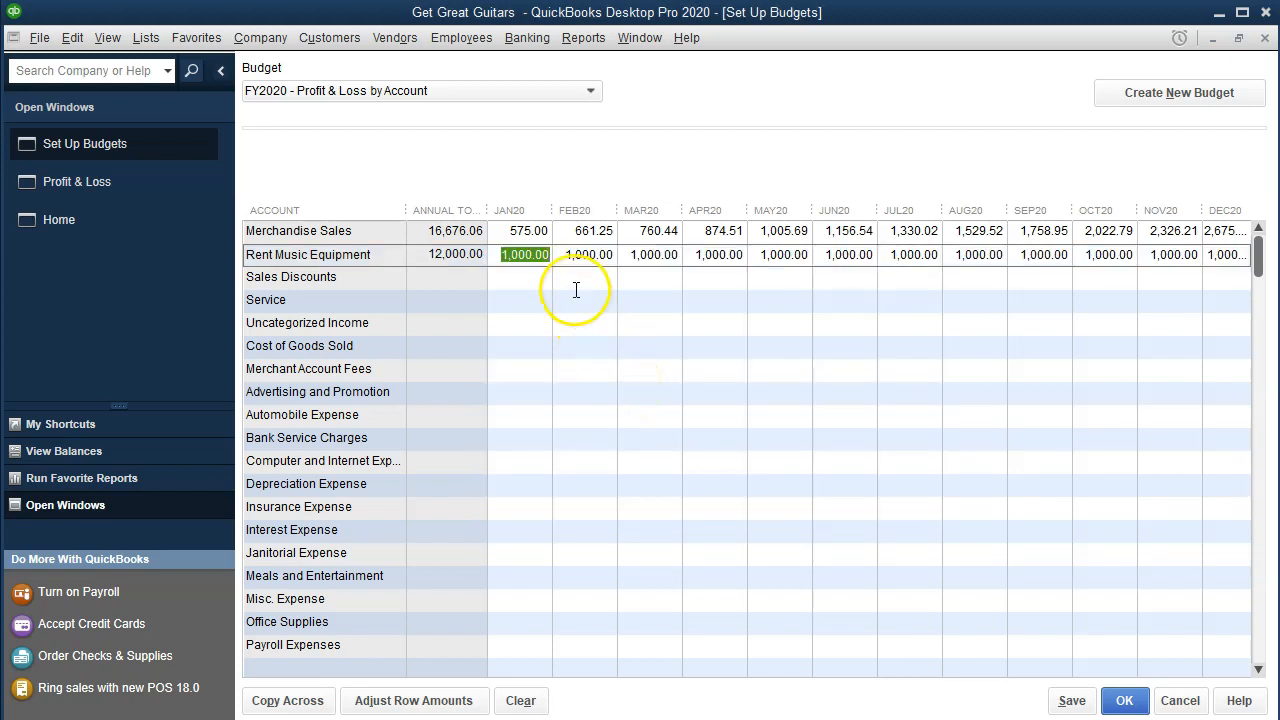
# Step: Reapply the row adjustment with a 1,000 monthly increase from the selected month
pyautogui.click(417, 702)
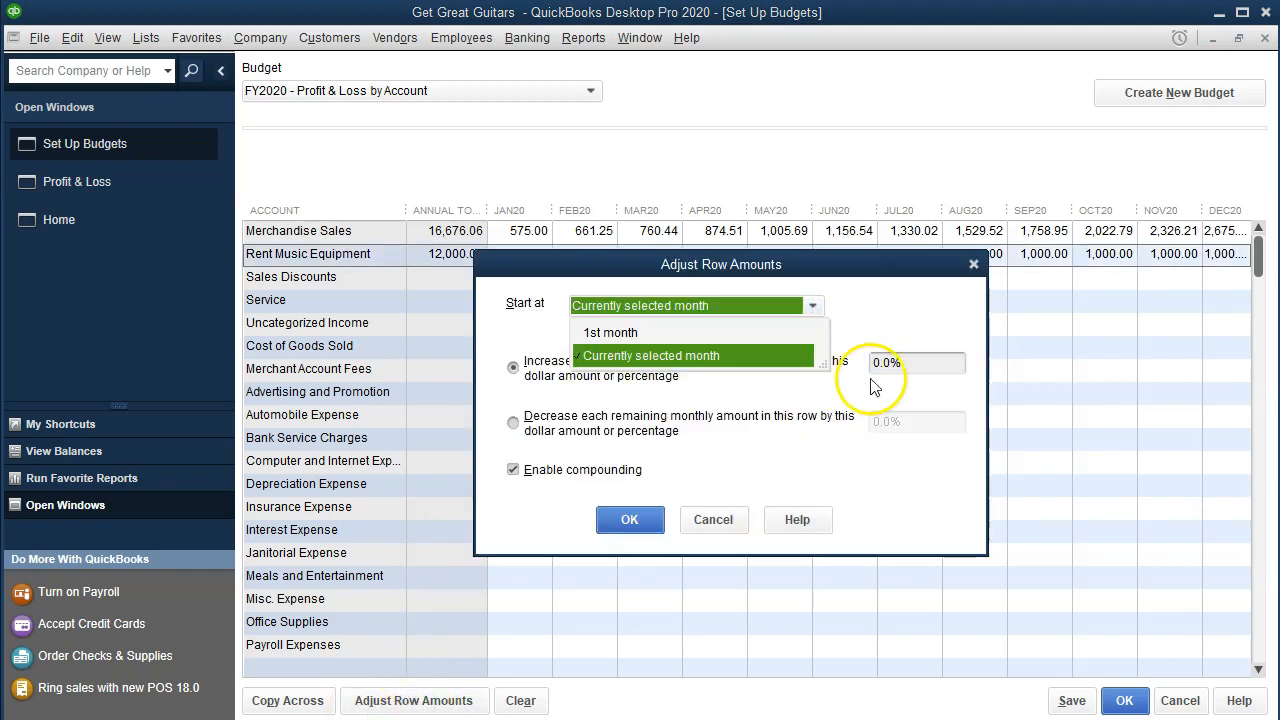
pyautogui.click(690, 356)
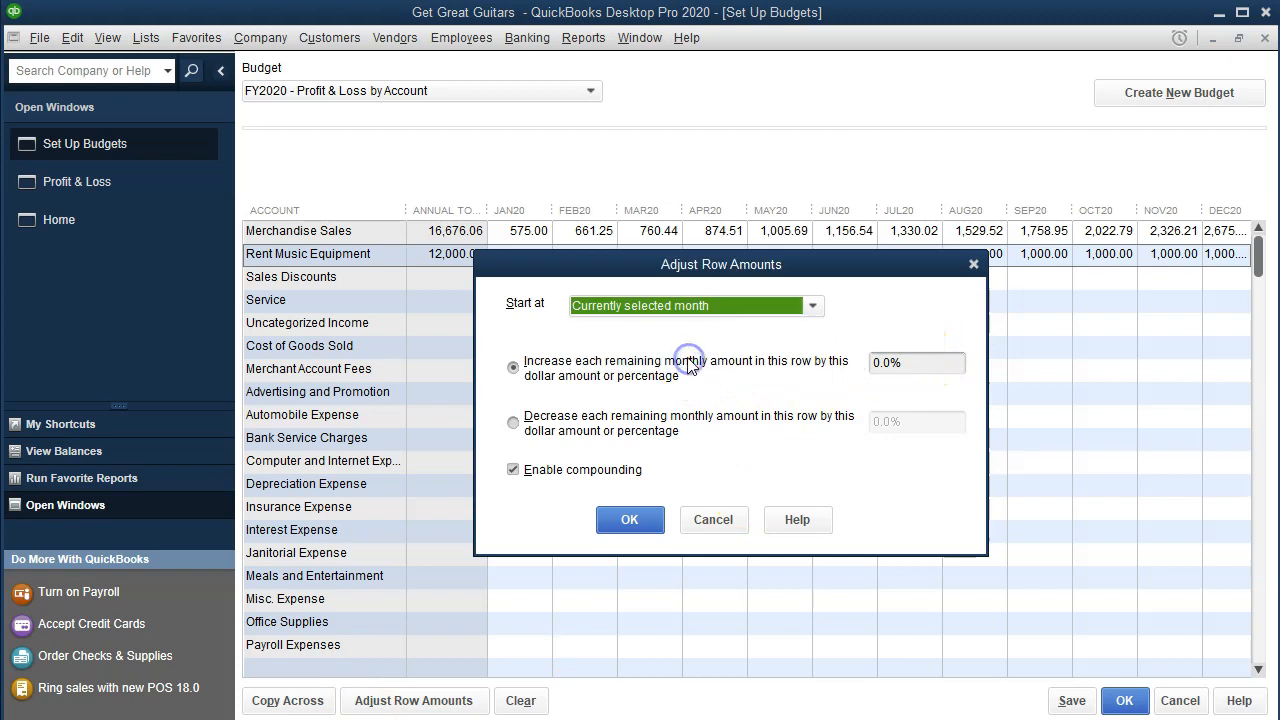
pyautogui.moveTo(918, 362); pyautogui.dragTo(808, 346)
pyautogui.write('1000')
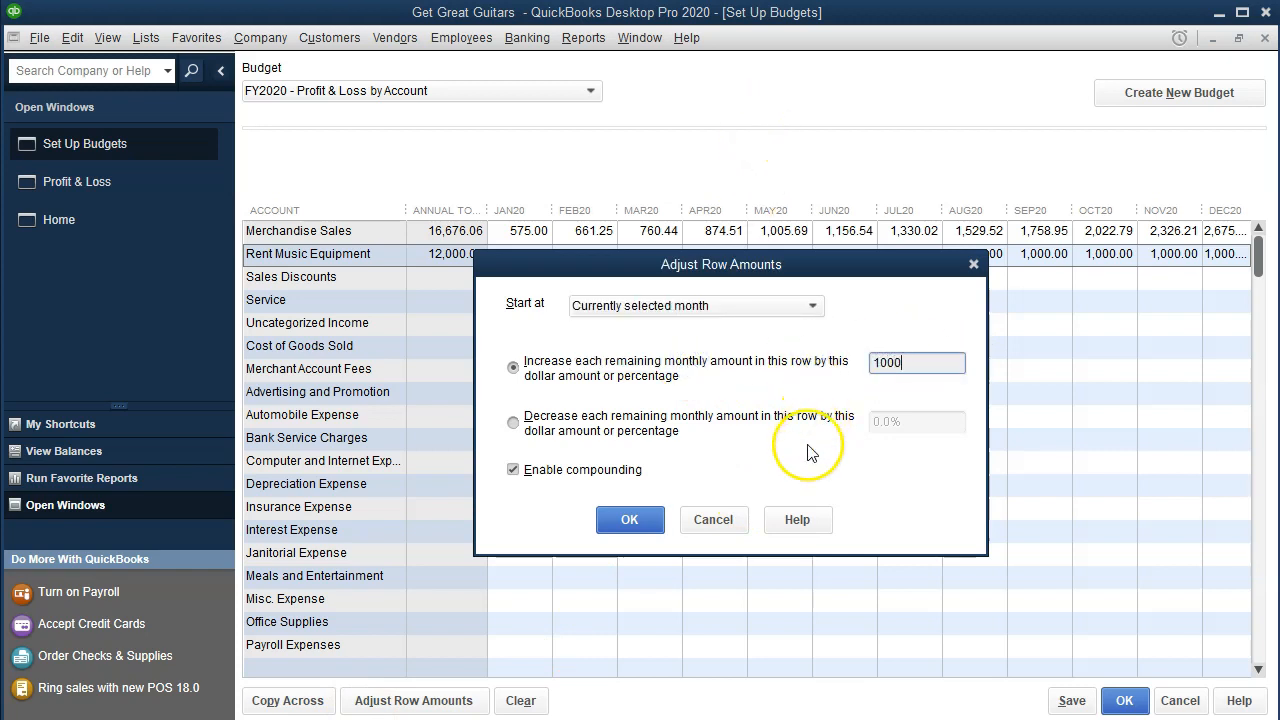
pyautogui.press('Tab')
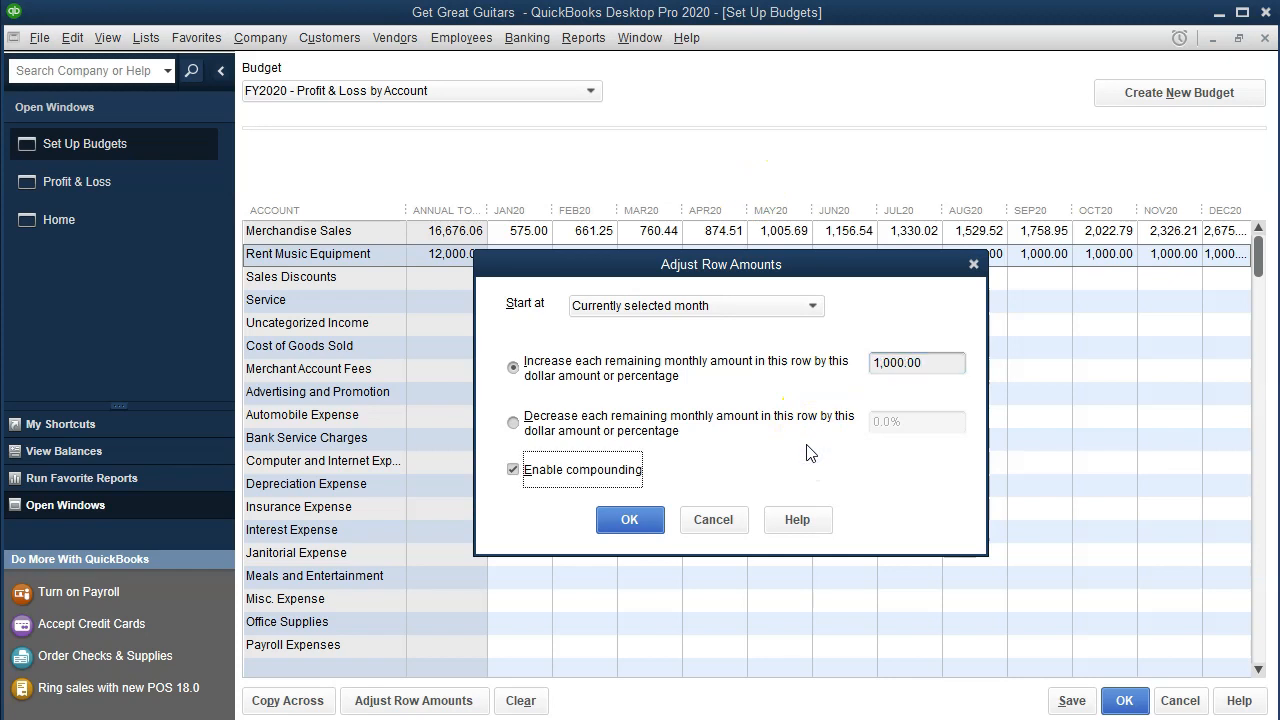
pyautogui.click(617, 524)
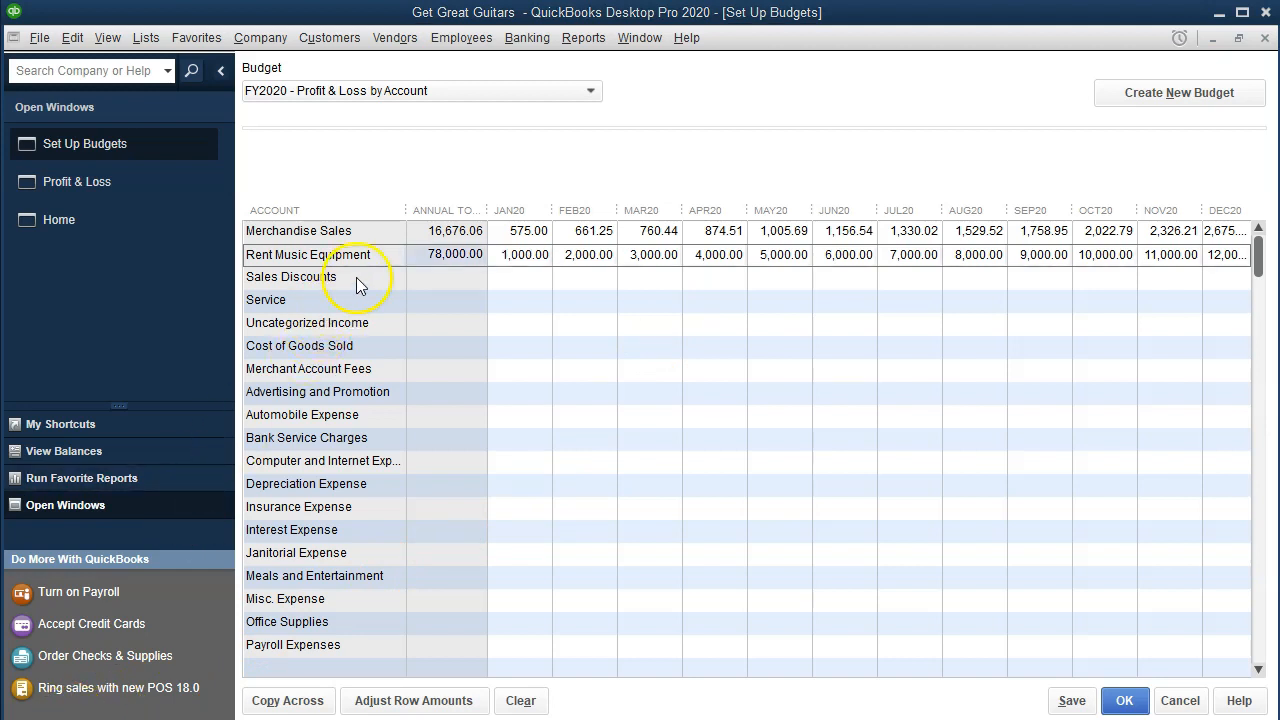
# Step: Enter 2,500 as the January 2020 Service amount
pyautogui.click(527, 302)
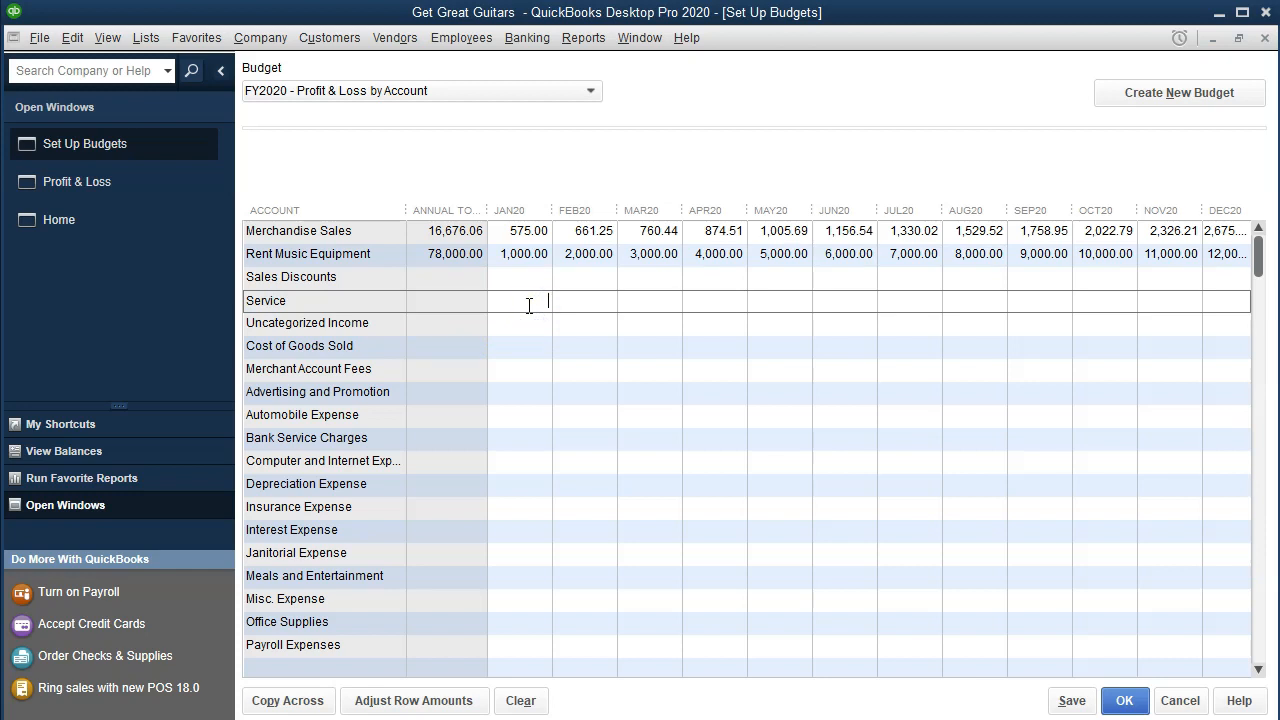
pyautogui.write('2500')
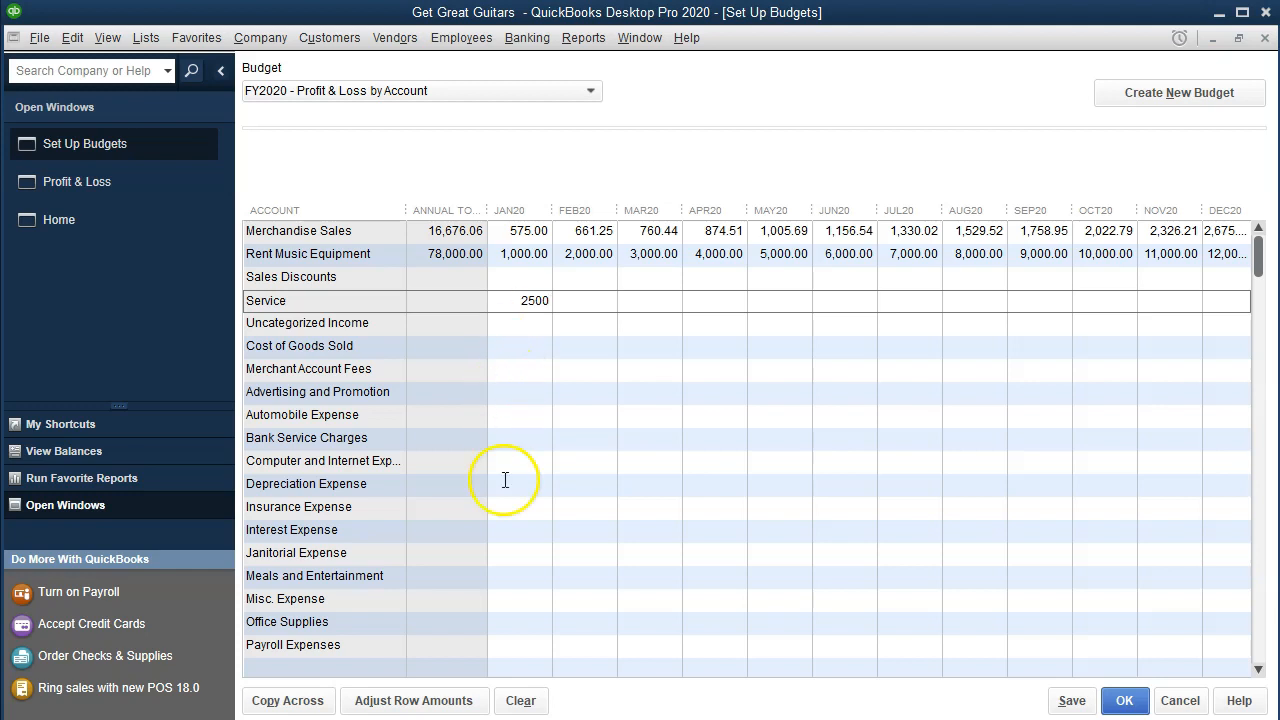
pyautogui.click(455, 713)
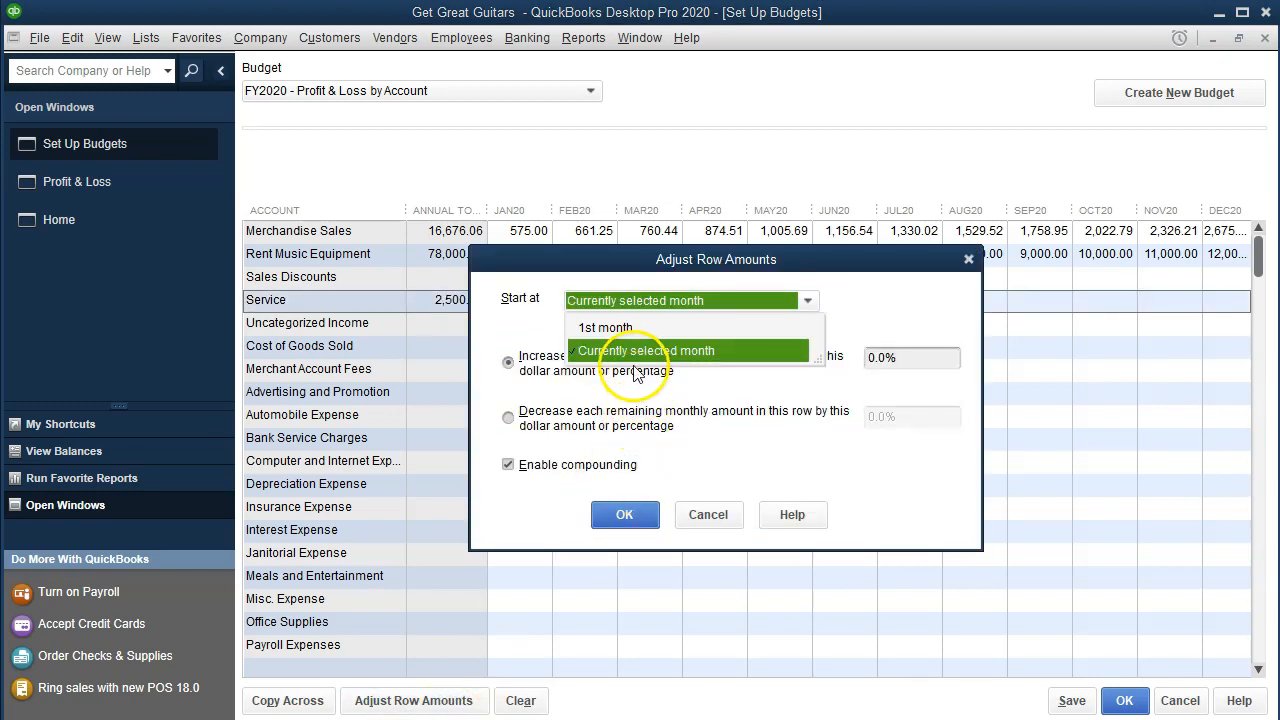
# Step: Increase Service by 500 each month from January, reaching 8,000.00 in December
pyautogui.click(630, 352)
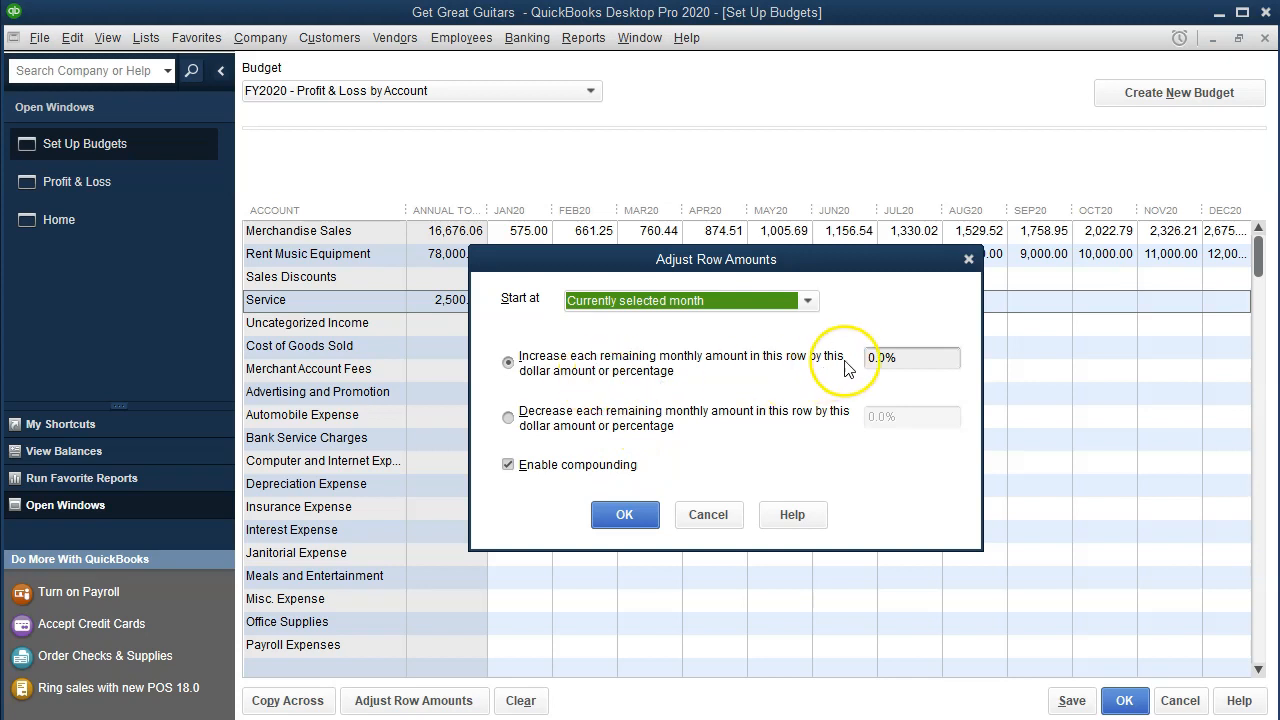
pyautogui.moveTo(819, 271); pyautogui.dragTo(826, 367)
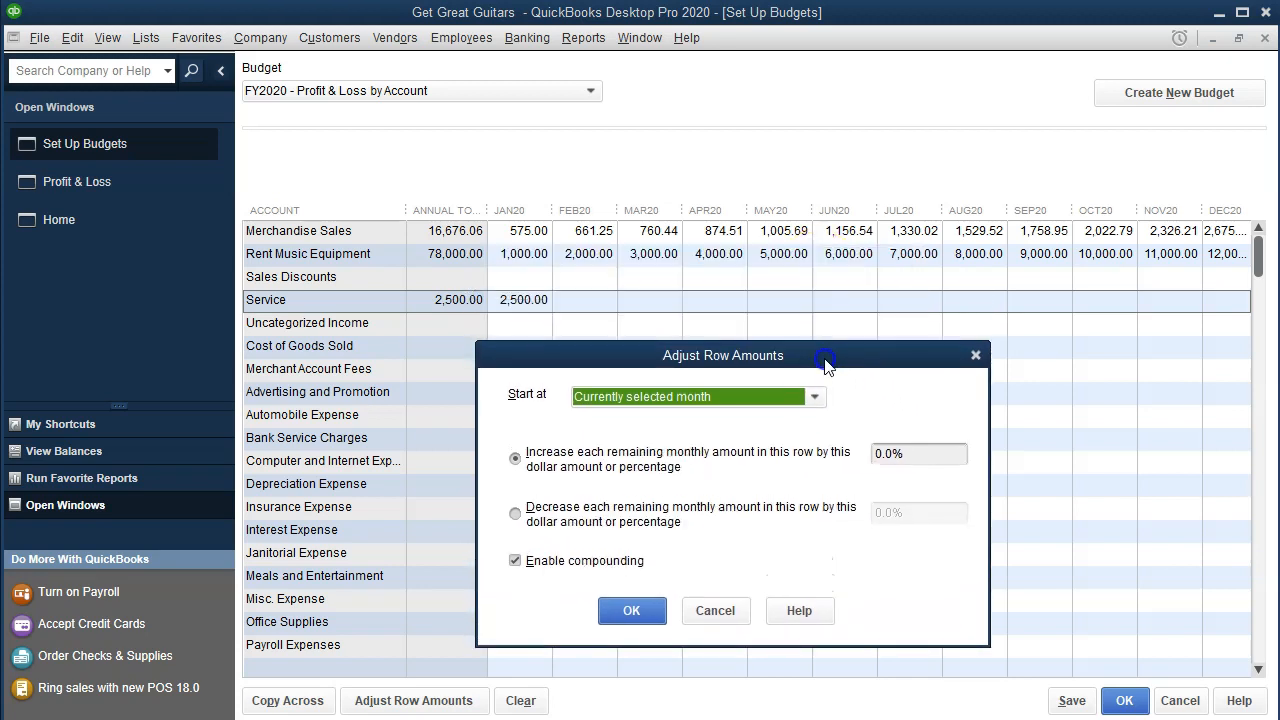
pyautogui.click(918, 455)
pyautogui.moveTo(918, 455); pyautogui.dragTo(797, 434)
pyautogui.write('500')
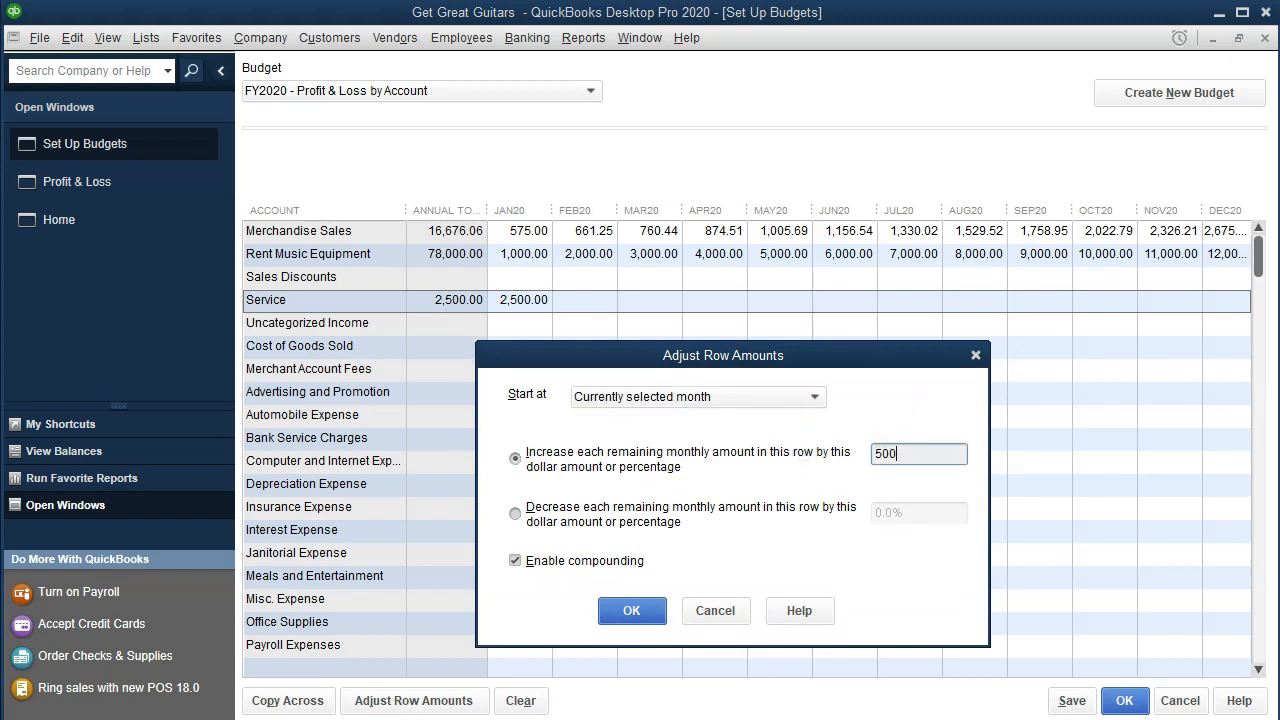
pyautogui.click(771, 515)
pyautogui.click(934, 455)
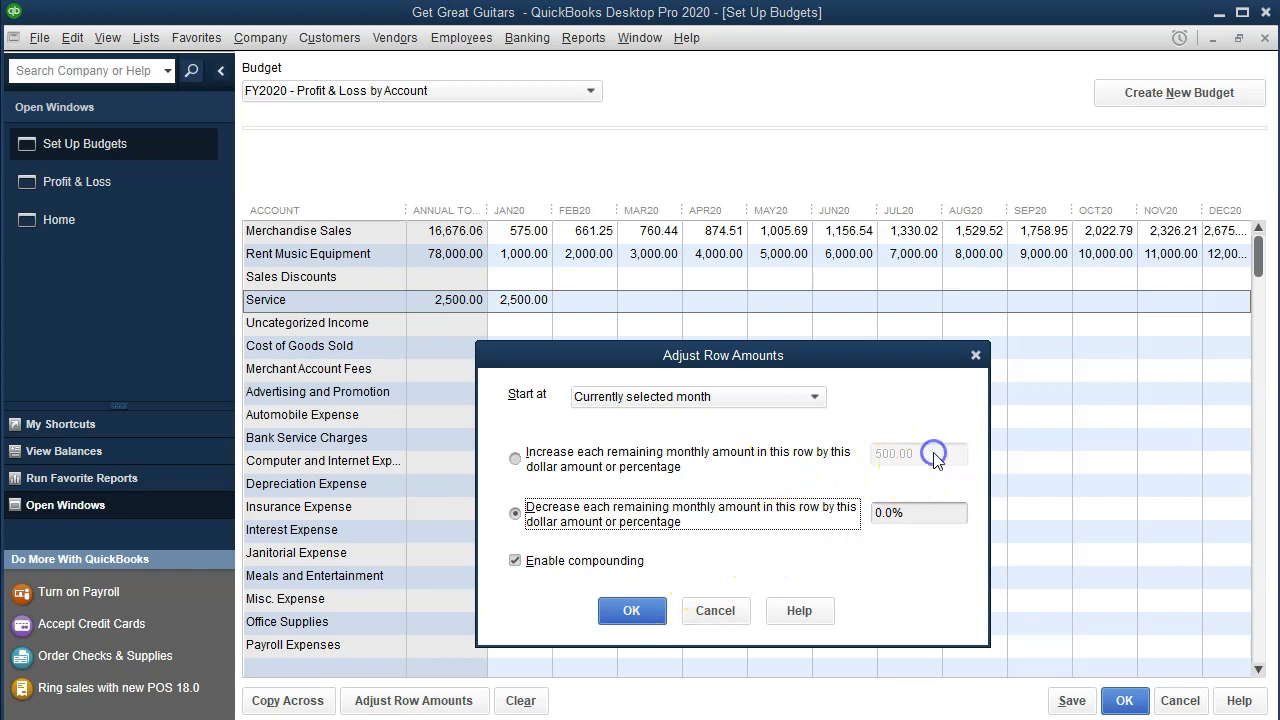
pyautogui.click(515, 458)
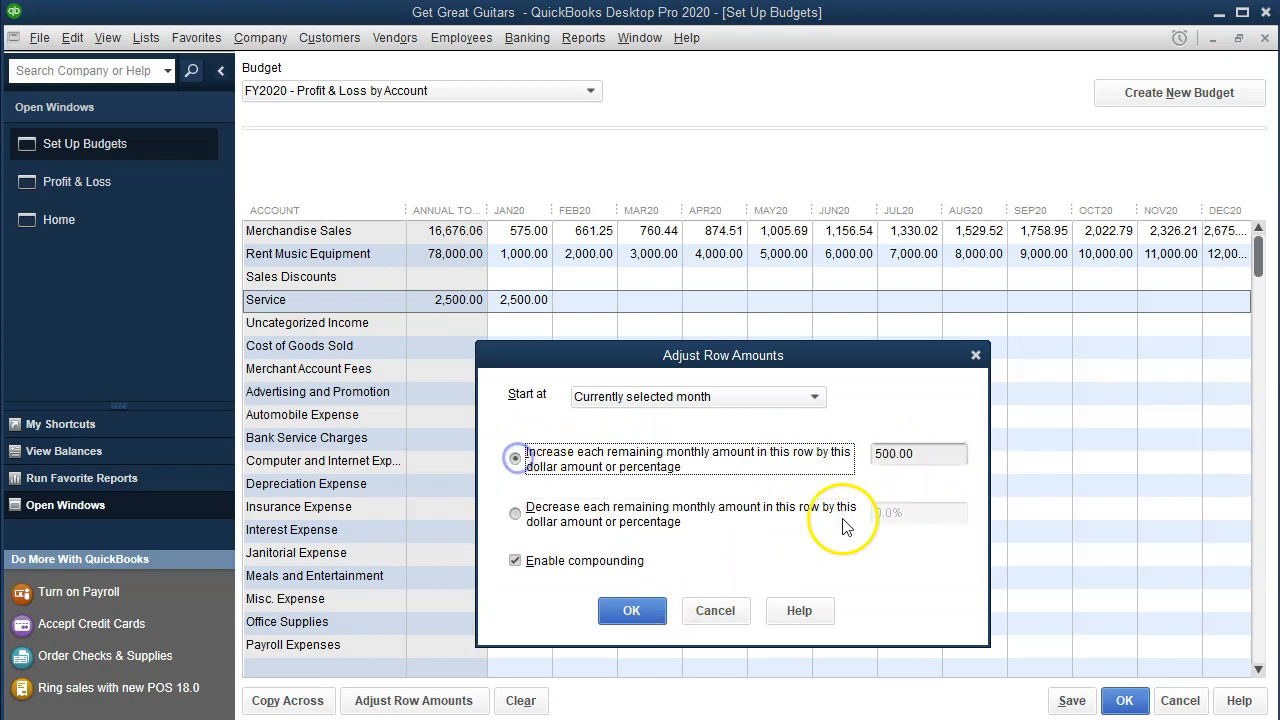
pyautogui.press('Tab')
pyautogui.press('Tab')
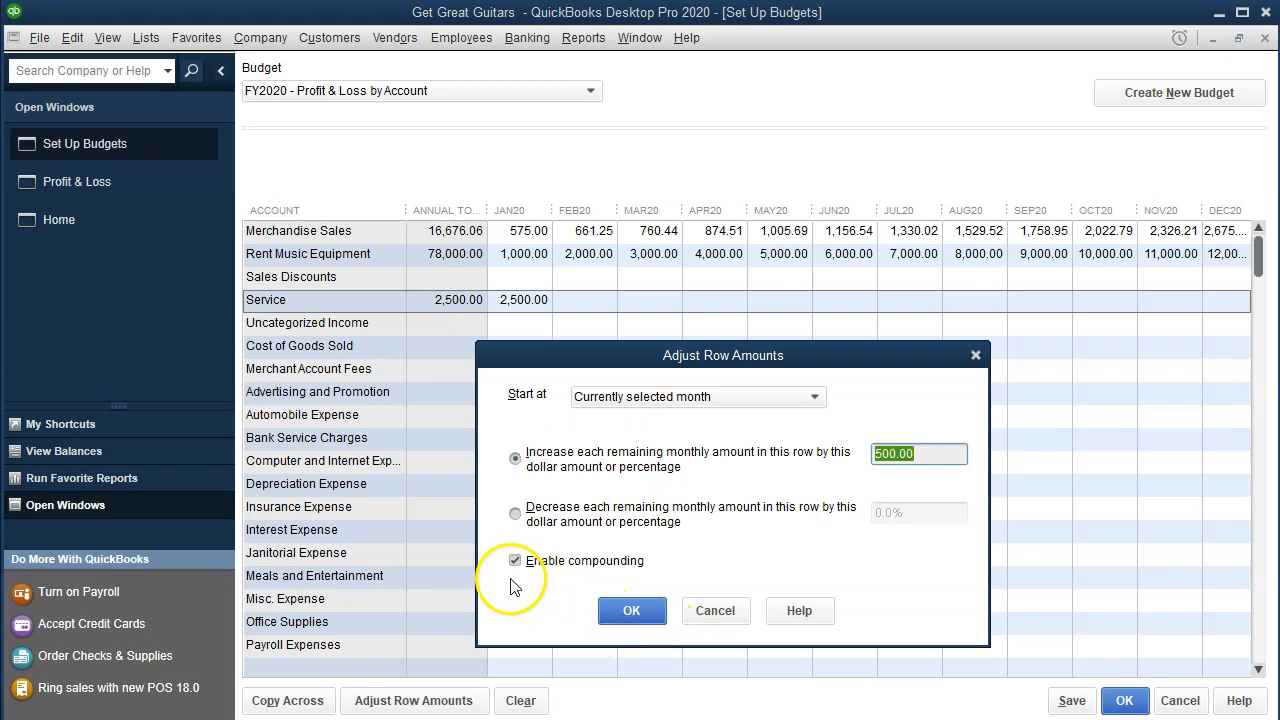
pyautogui.click(631, 610)
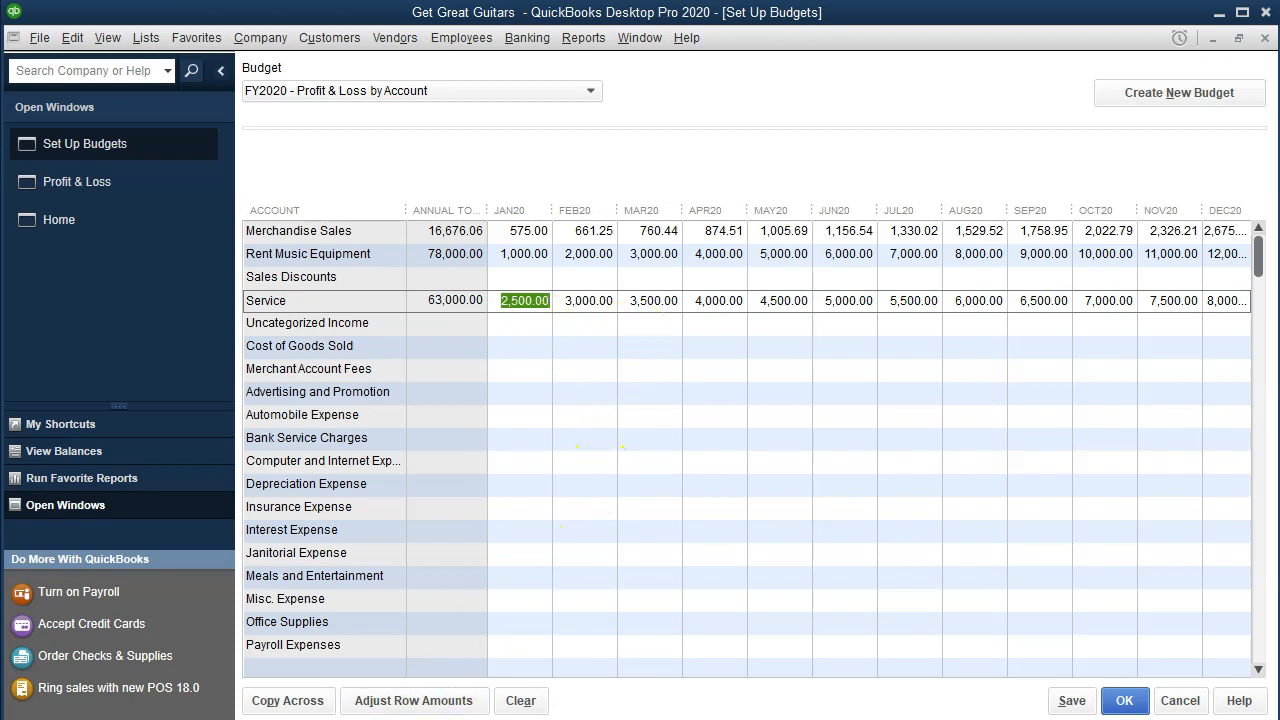
pyautogui.click(457, 386)
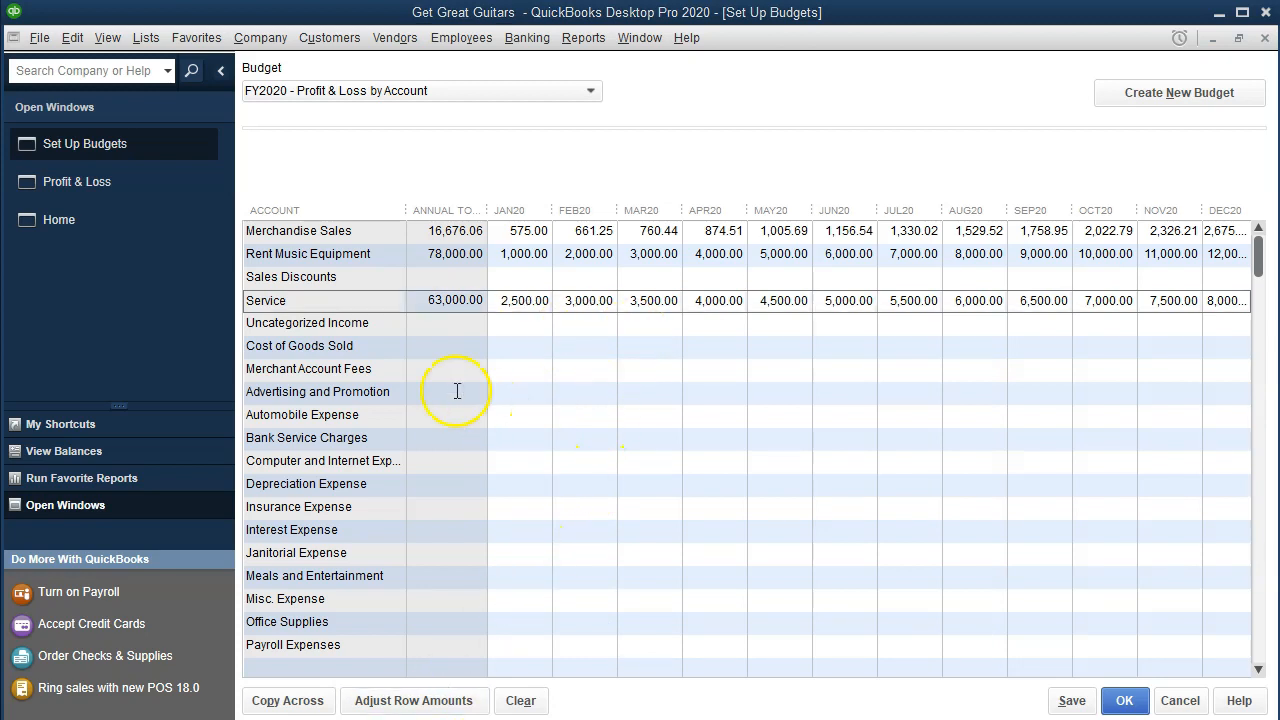
# Step: Enter 400 for January Cost of Goods Sold and bring up a cleared Windows Calculator
pyautogui.click(526, 347)
pyautogui.write('400')
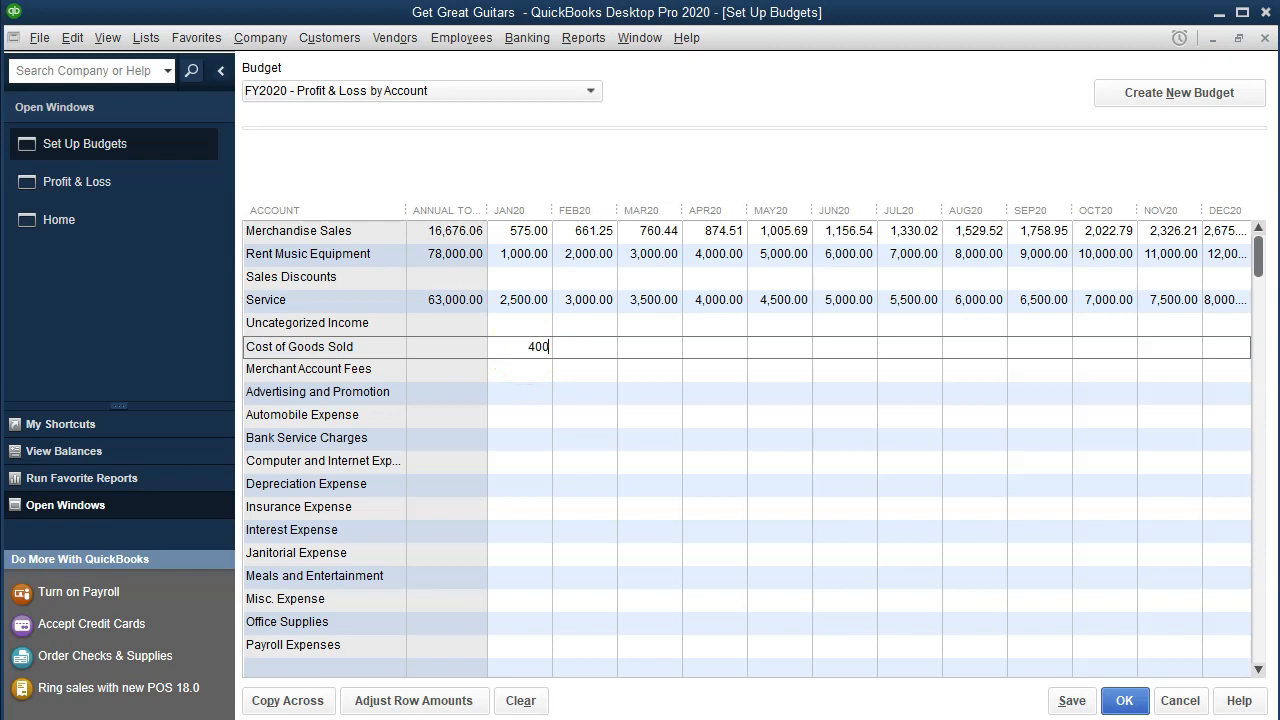
pyautogui.press('XF86Calculator')
pyautogui.moveTo(611, 314); pyautogui.dragTo(683, 245)
pyautogui.click(693, 518)
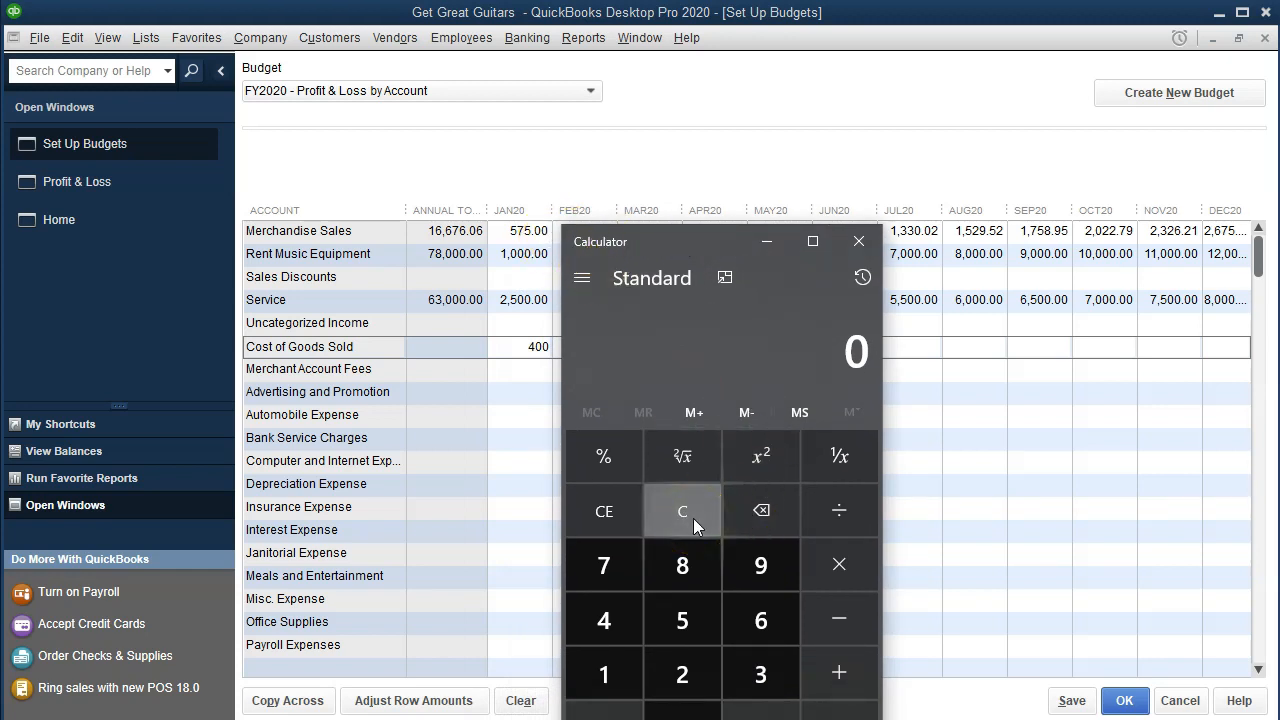
# Step: Divide 400 by 575 in Calculator to get the ratio
pyautogui.write('400')
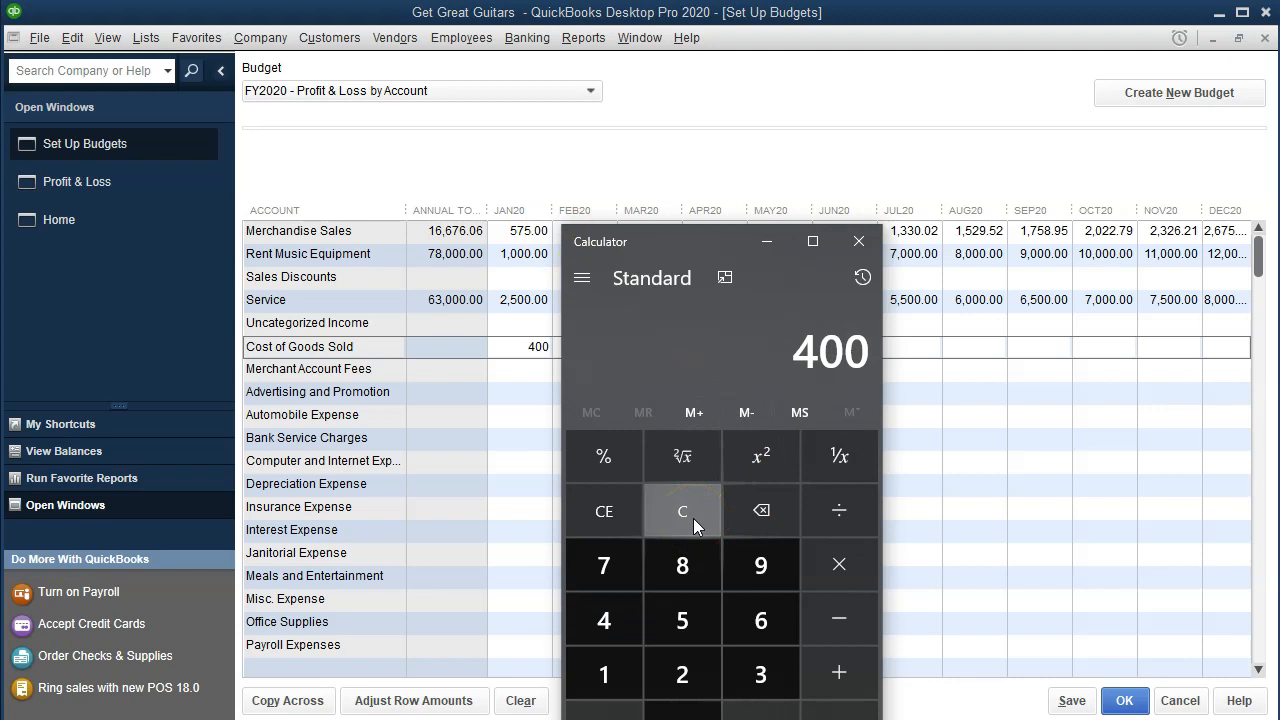
pyautogui.press('/')
pyautogui.write('575')
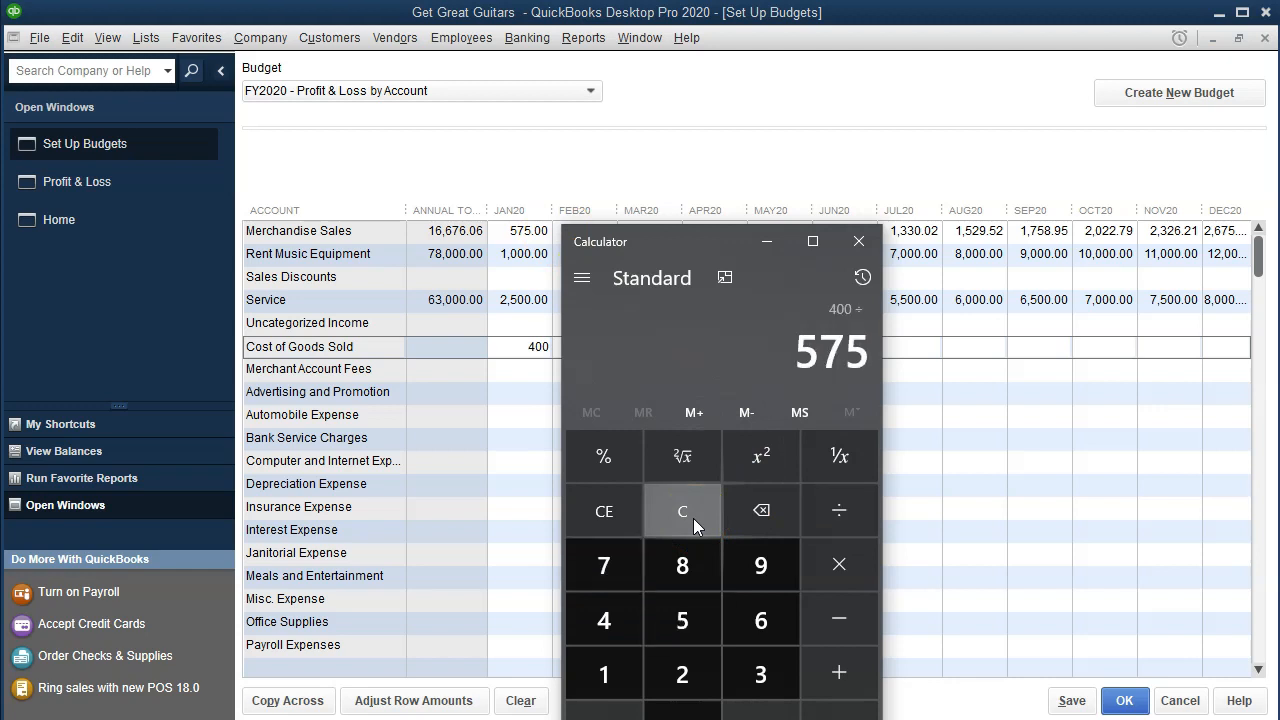
pyautogui.press('Return')
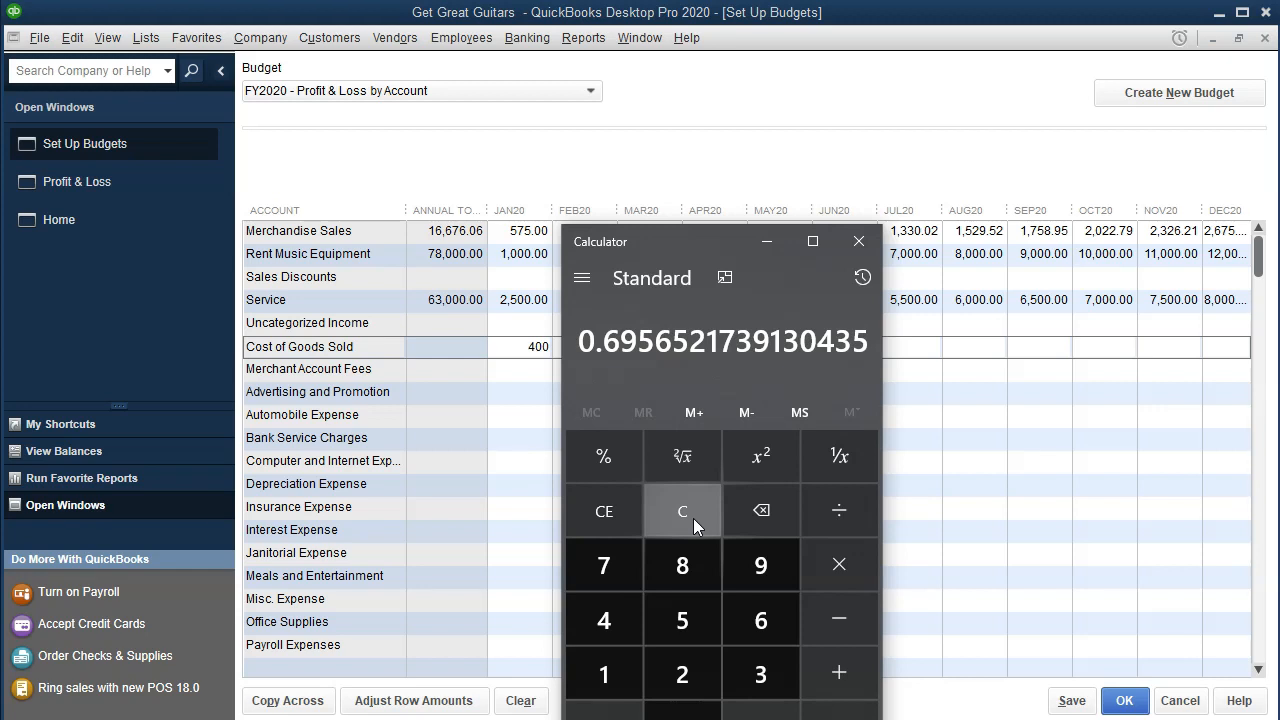
pyautogui.moveTo(705, 241); pyautogui.dragTo(764, 233)
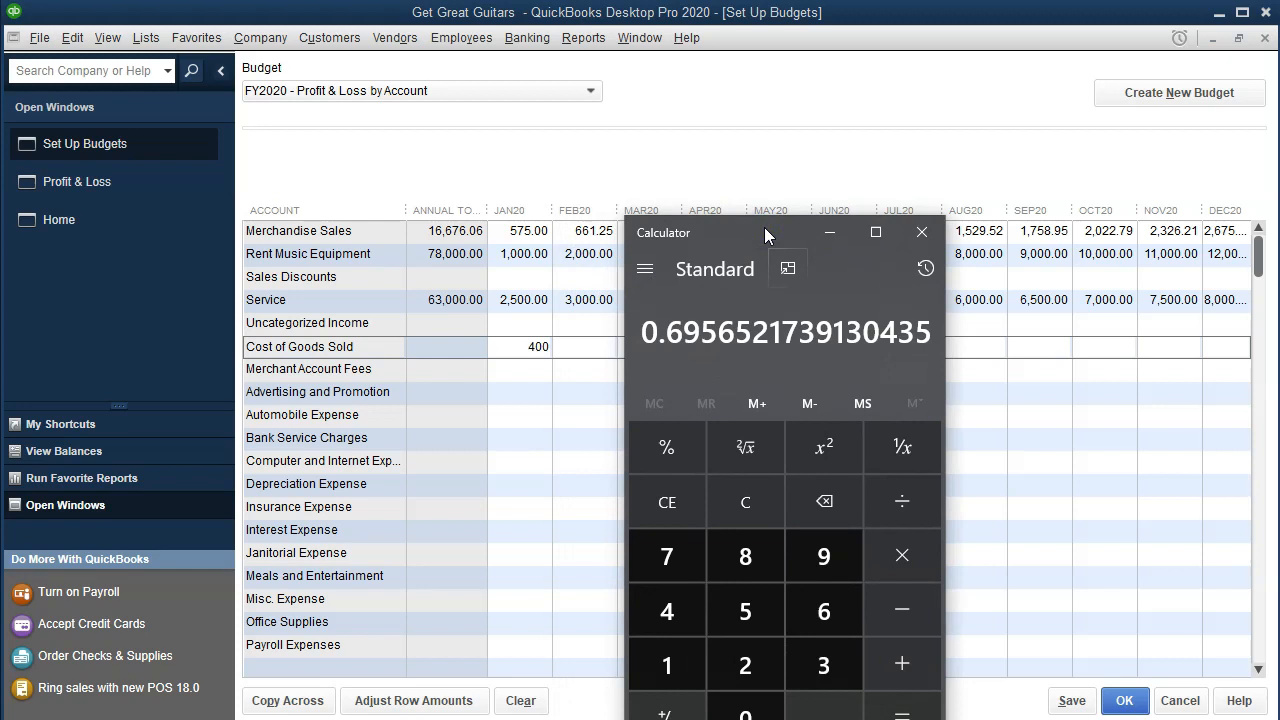
# Step: Multiply the ratio by 661.25 to get 460, then close Calculator
pyautogui.click(906, 564)
pyautogui.write('661.25')
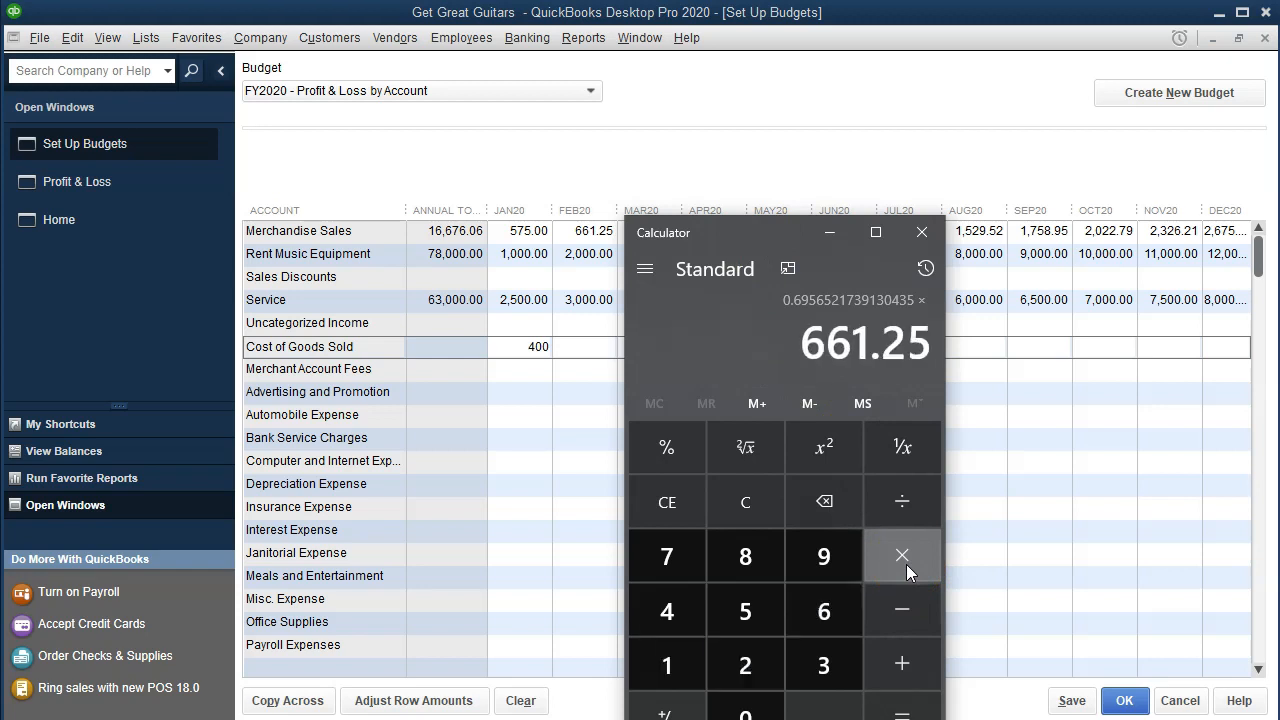
pyautogui.press('Return')
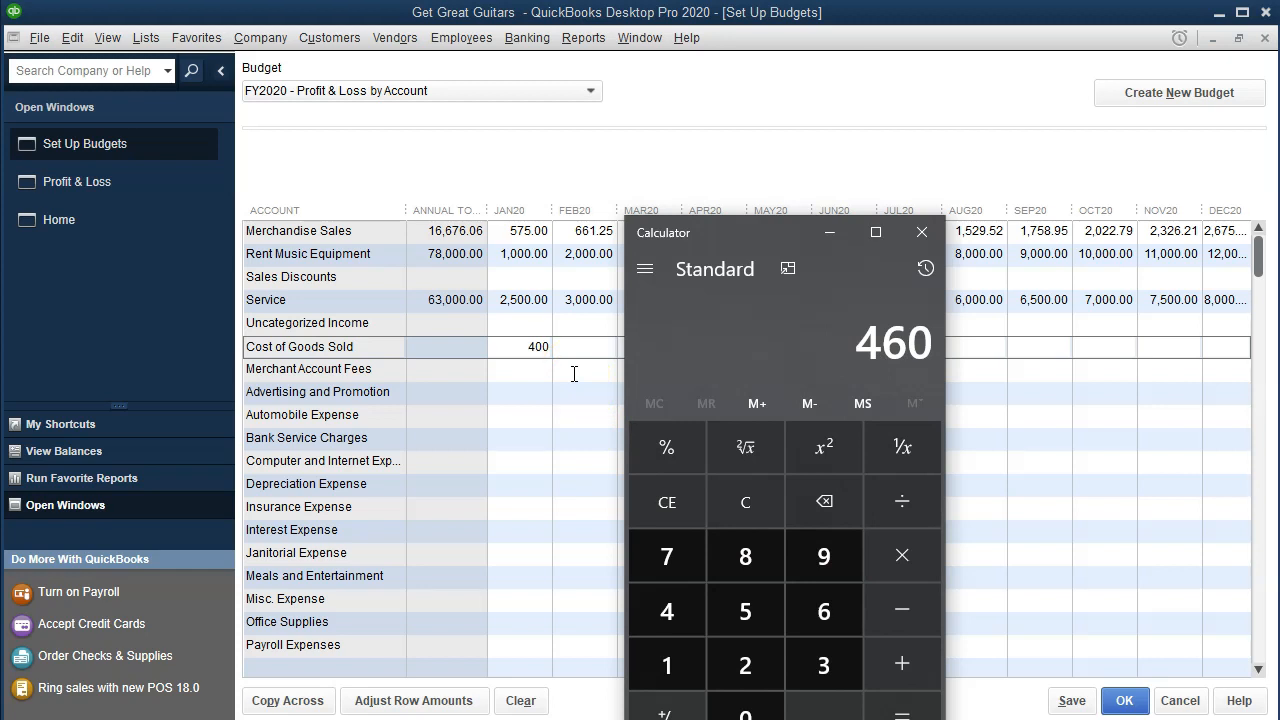
pyautogui.click(908, 232)
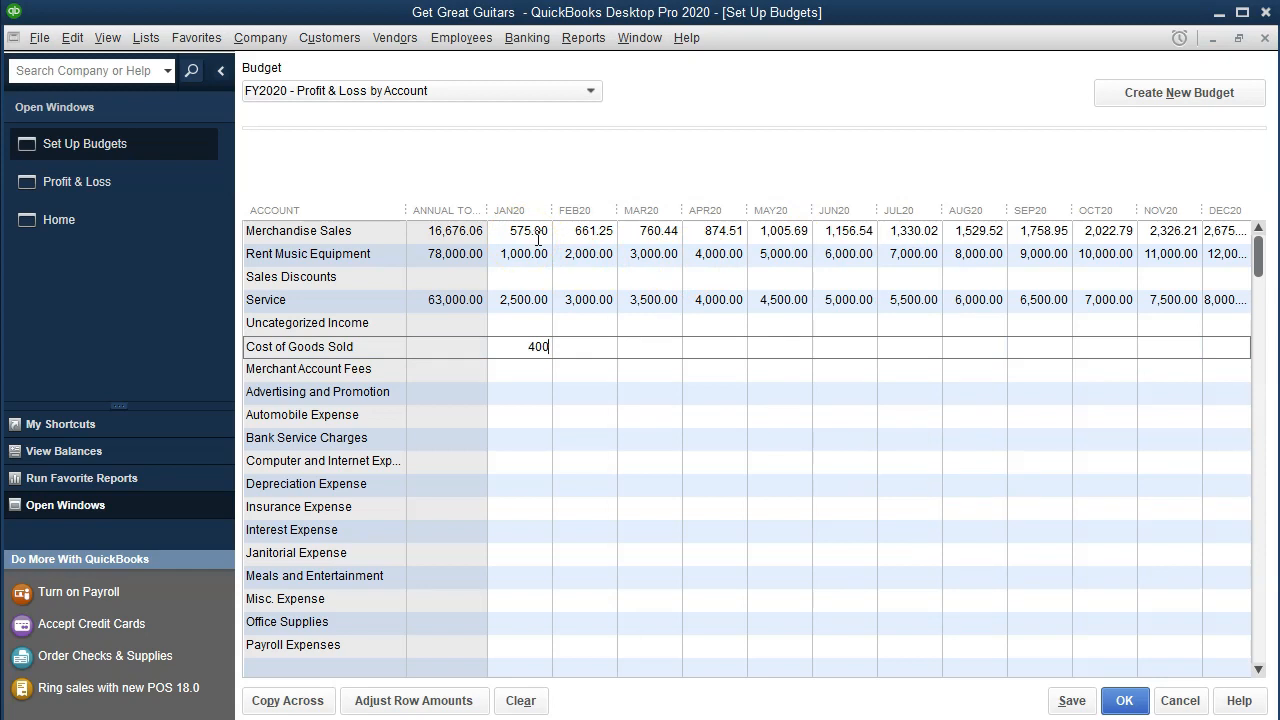
pyautogui.click(536, 348)
# Step: Compound Cost of Goods Sold 15% monthly from the selected month, totalling 11,600.60
pyautogui.click(474, 704)
pyautogui.click(413, 700)
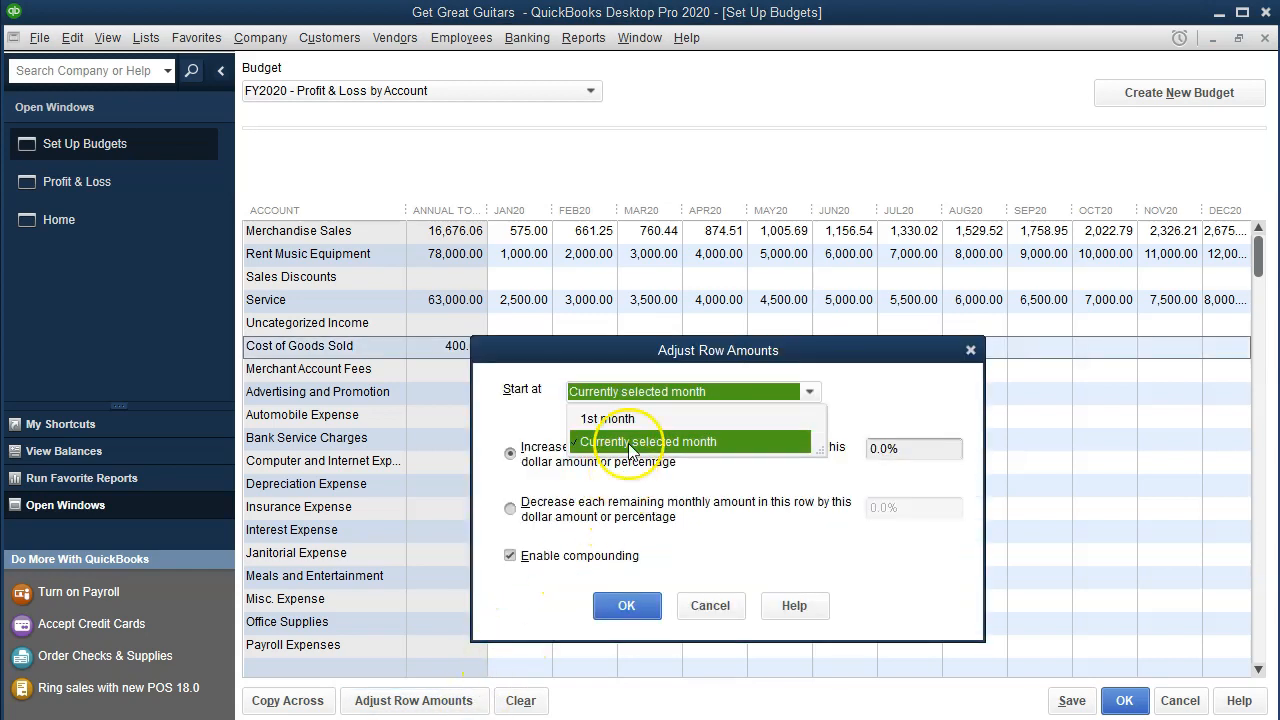
pyautogui.click(630, 442)
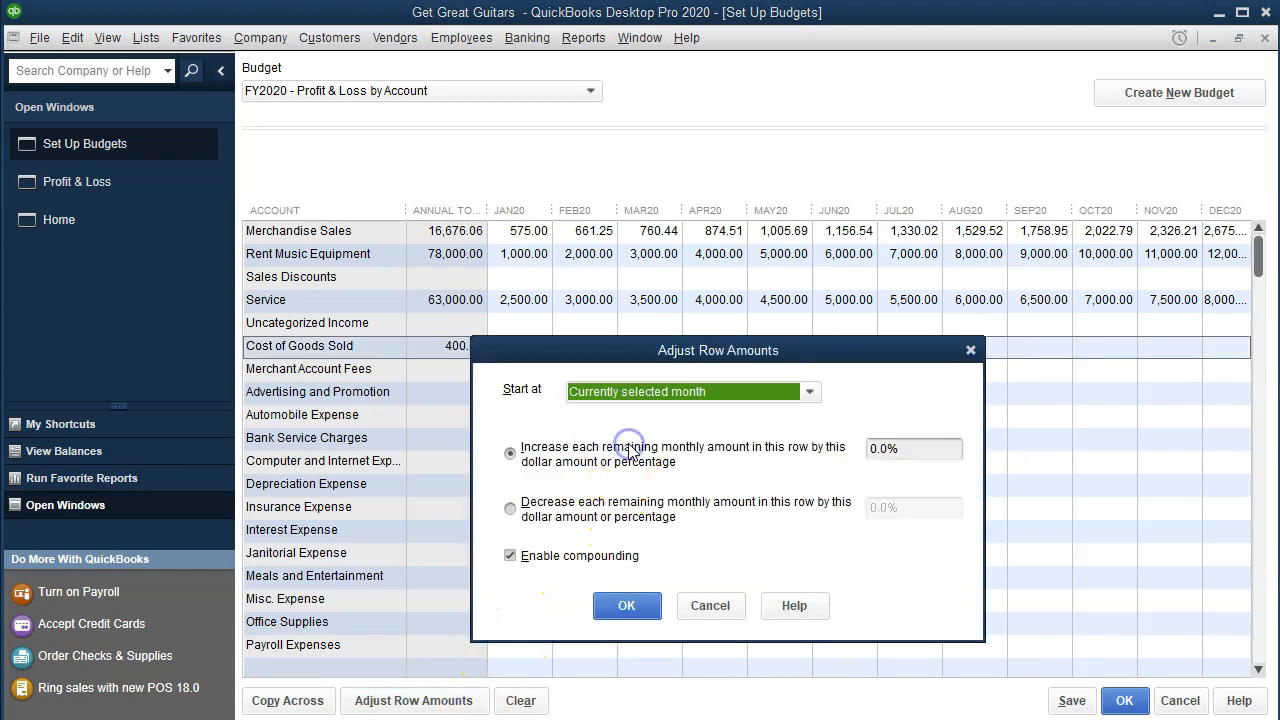
pyautogui.doubleClick(895, 450)
pyautogui.press('BackSpace')
pyautogui.write('15')
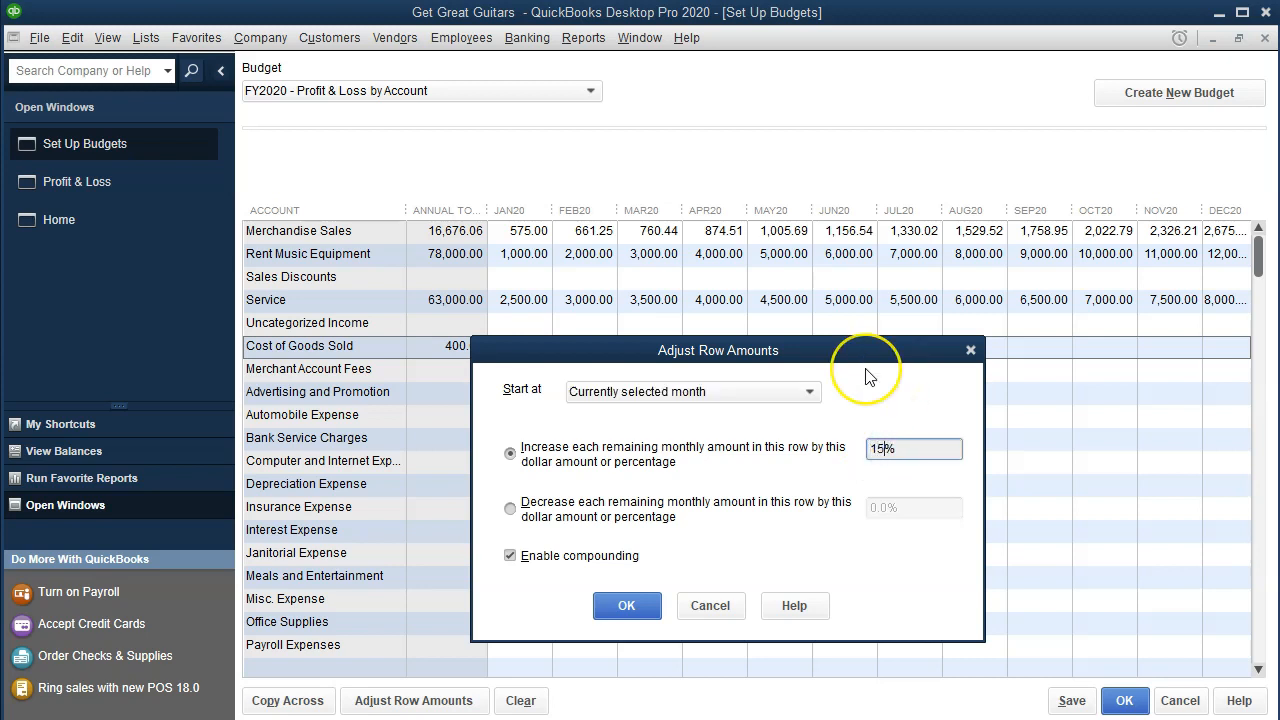
pyautogui.press('Tab')
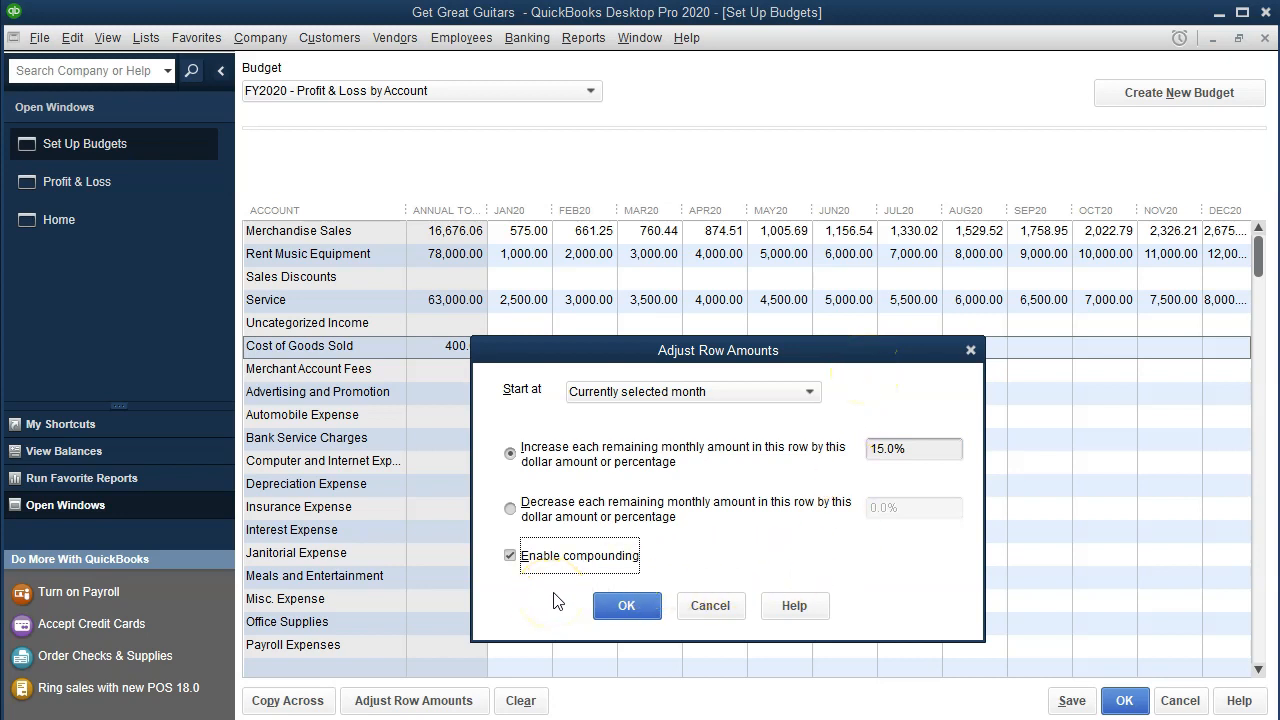
pyautogui.click(602, 606)
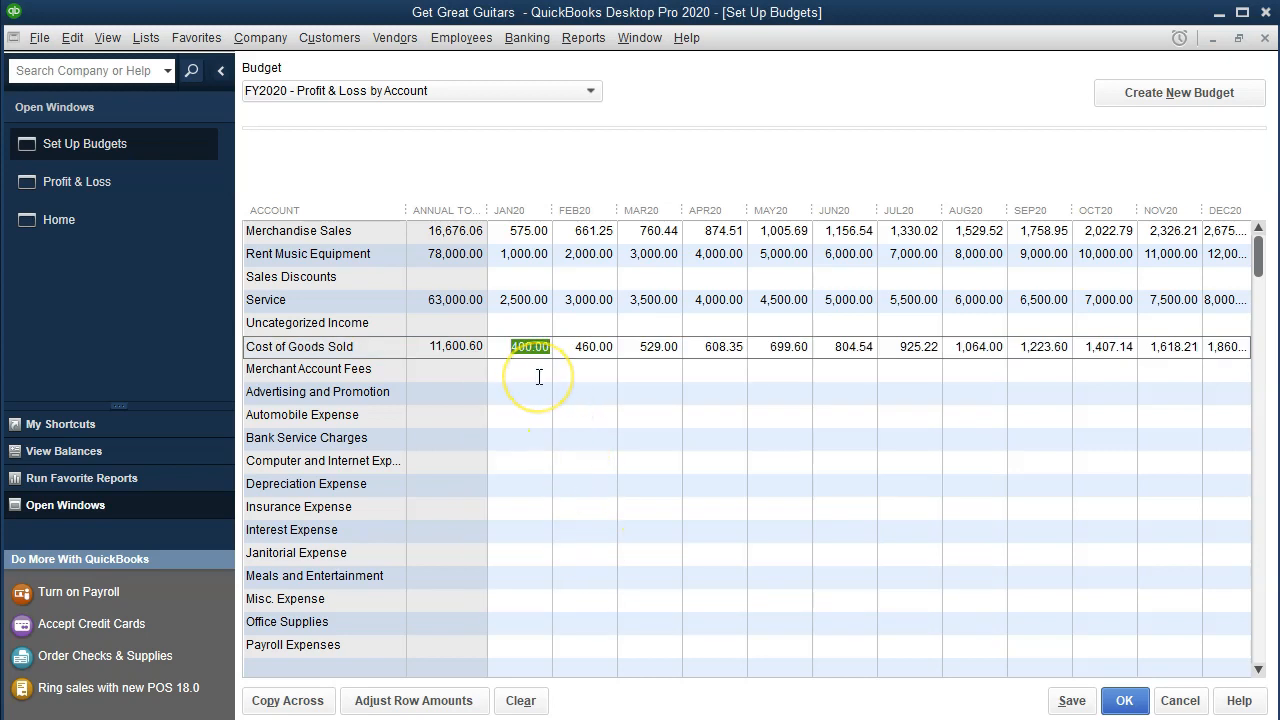
pyautogui.press('XF86Calculator')
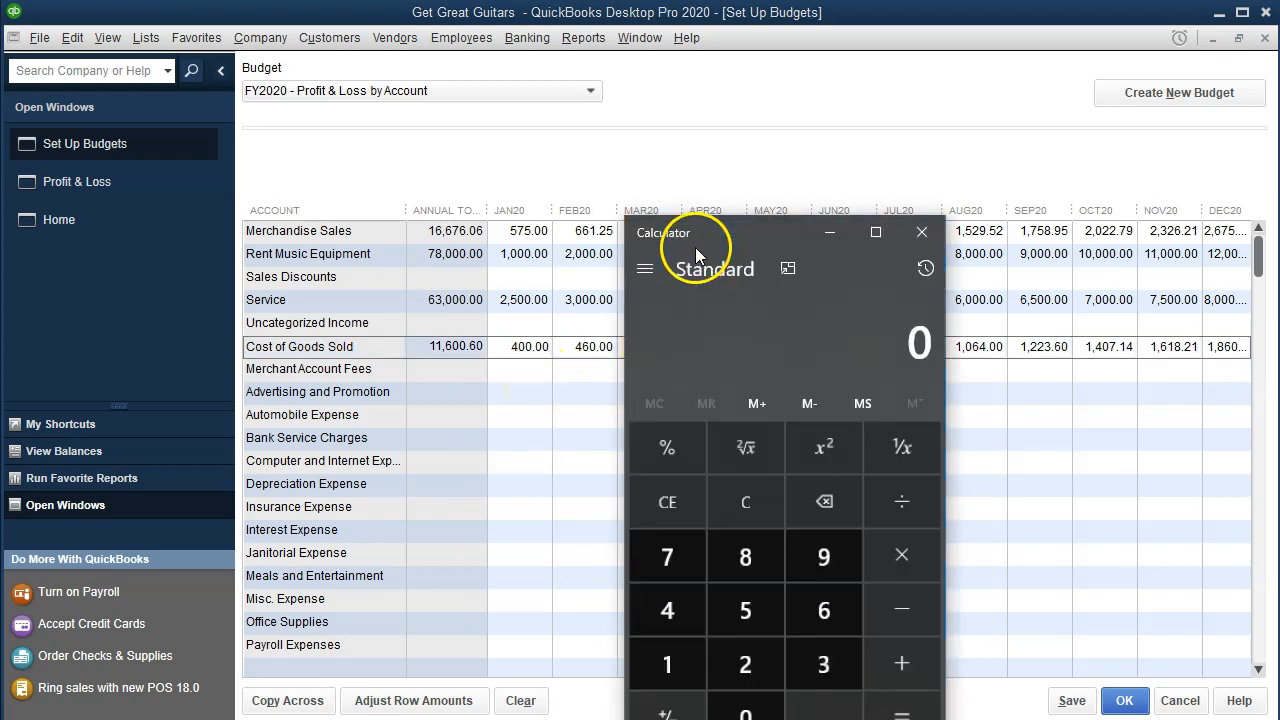
# Step: Check that 529 ÷ 760.44 gives about 0.6956, close Calculator, and return to the grid
pyautogui.moveTo(712, 232); pyautogui.dragTo(785, 220)
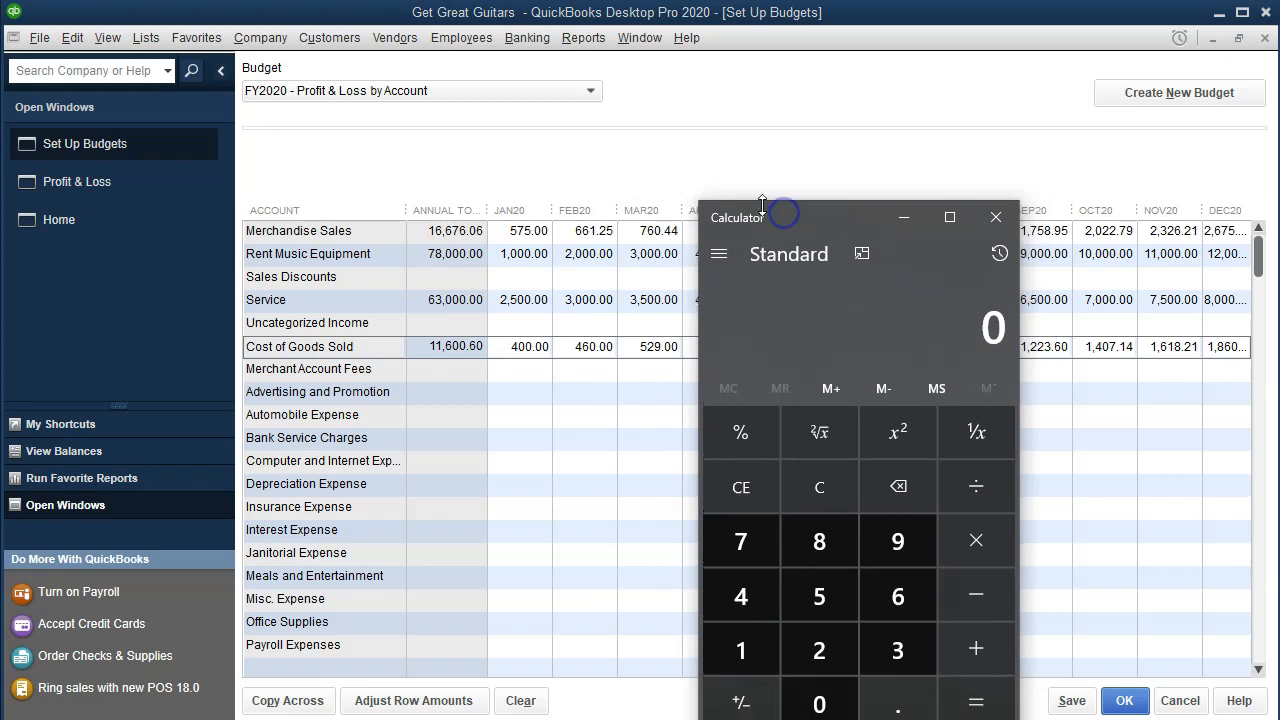
pyautogui.write('59')
pyautogui.press('BackSpace')
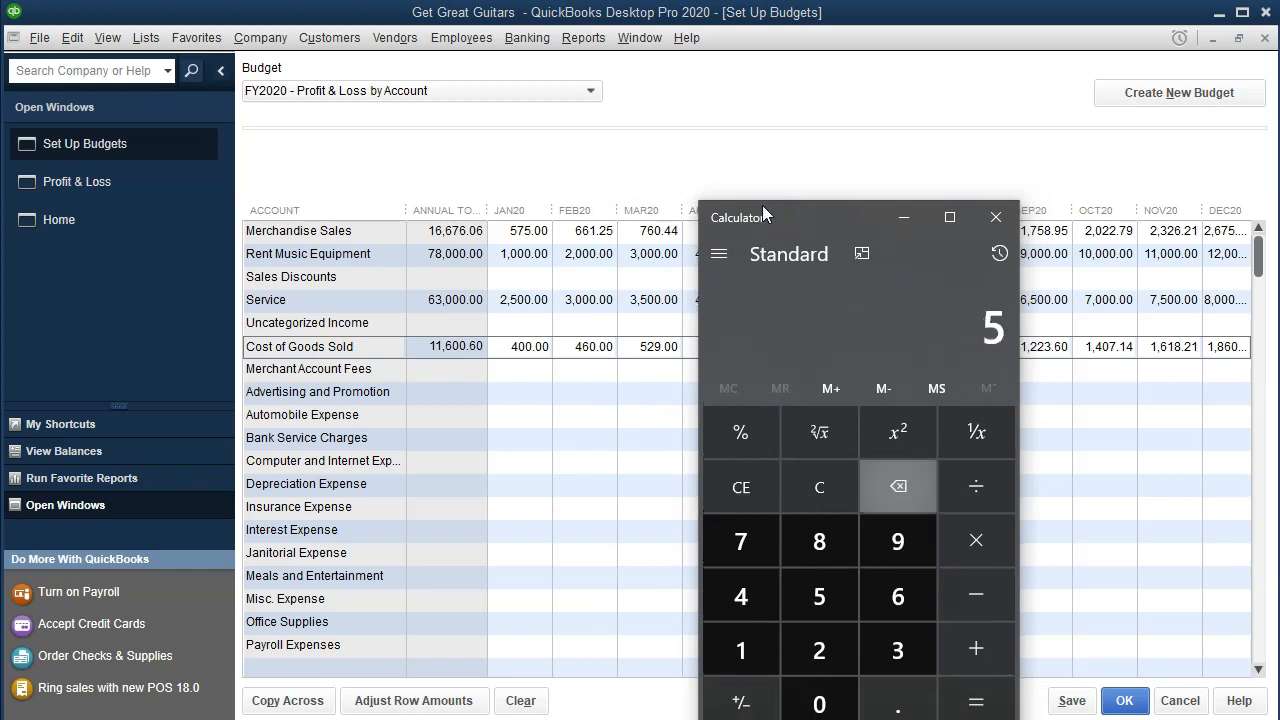
pyautogui.write('29')
pyautogui.press('/')
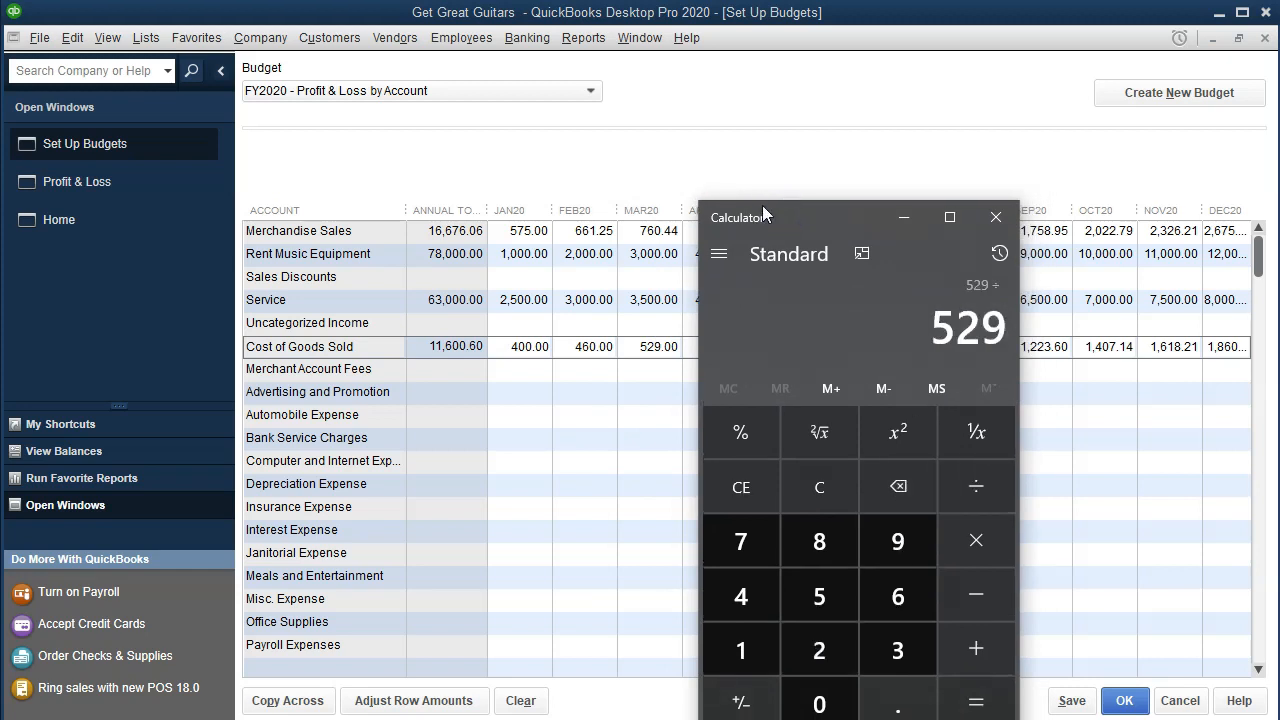
pyautogui.write('760')
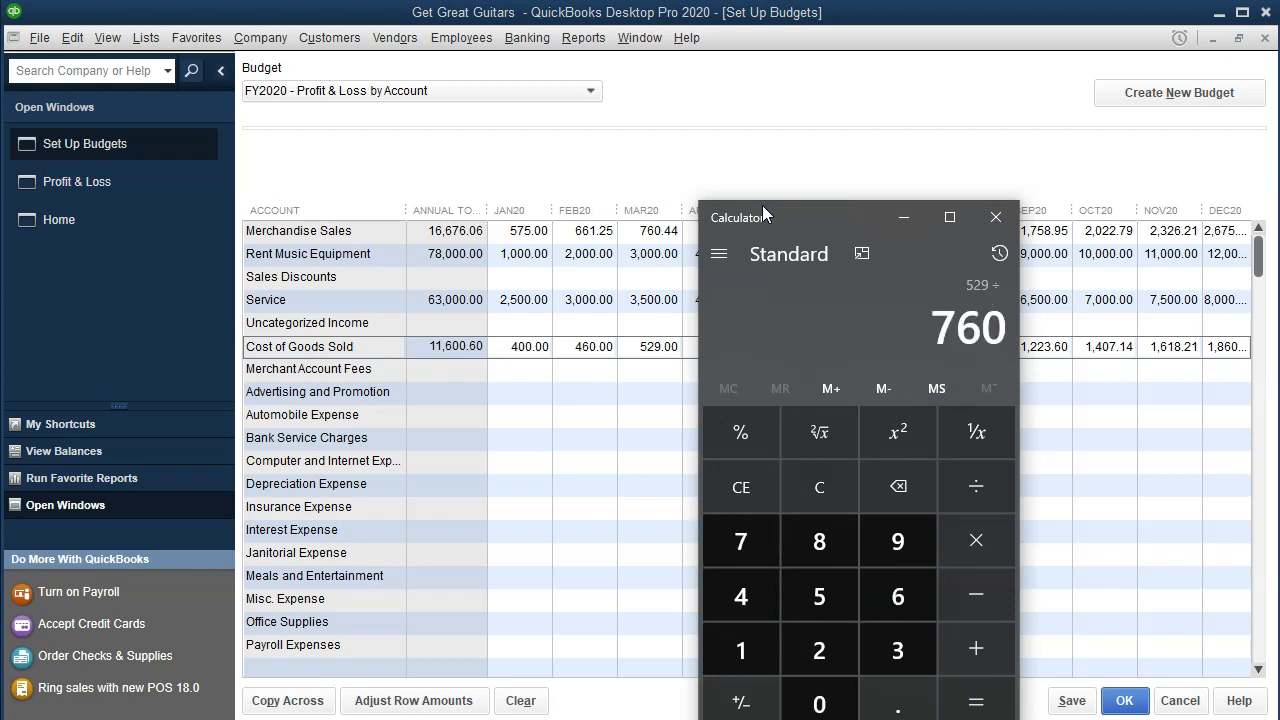
pyautogui.write('.44')
pyautogui.press('Return')
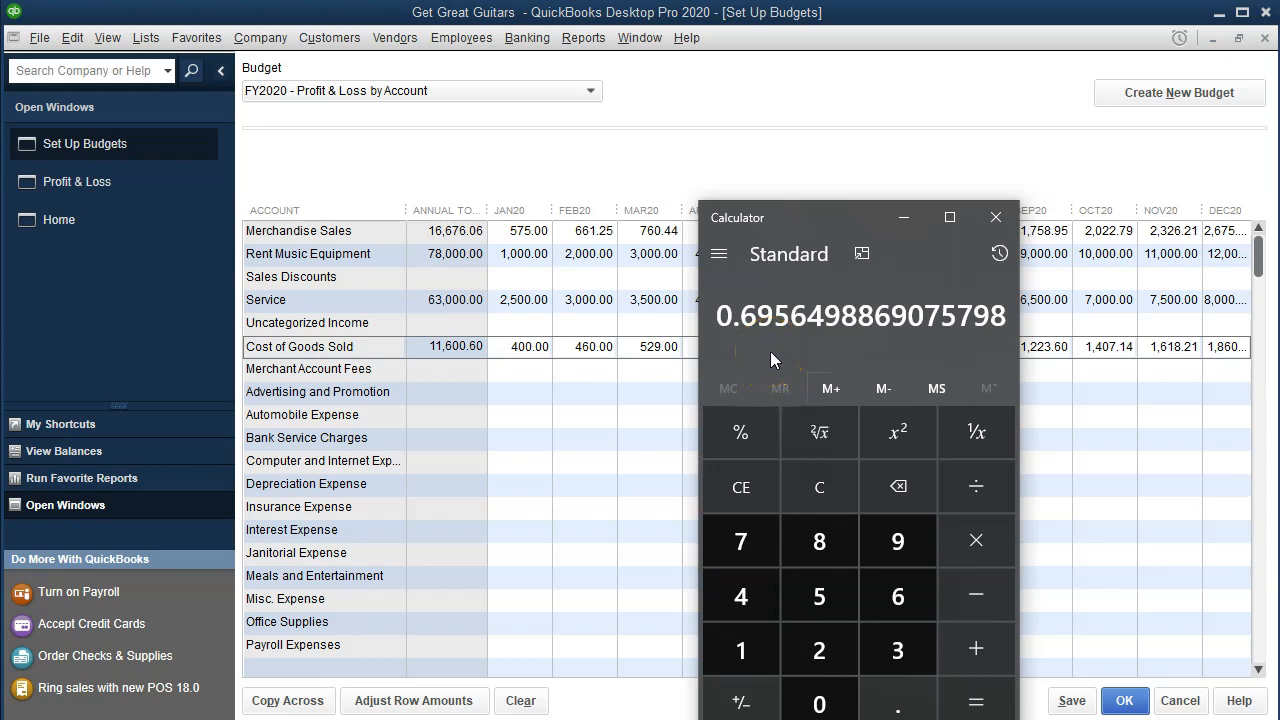
pyautogui.click(996, 217)
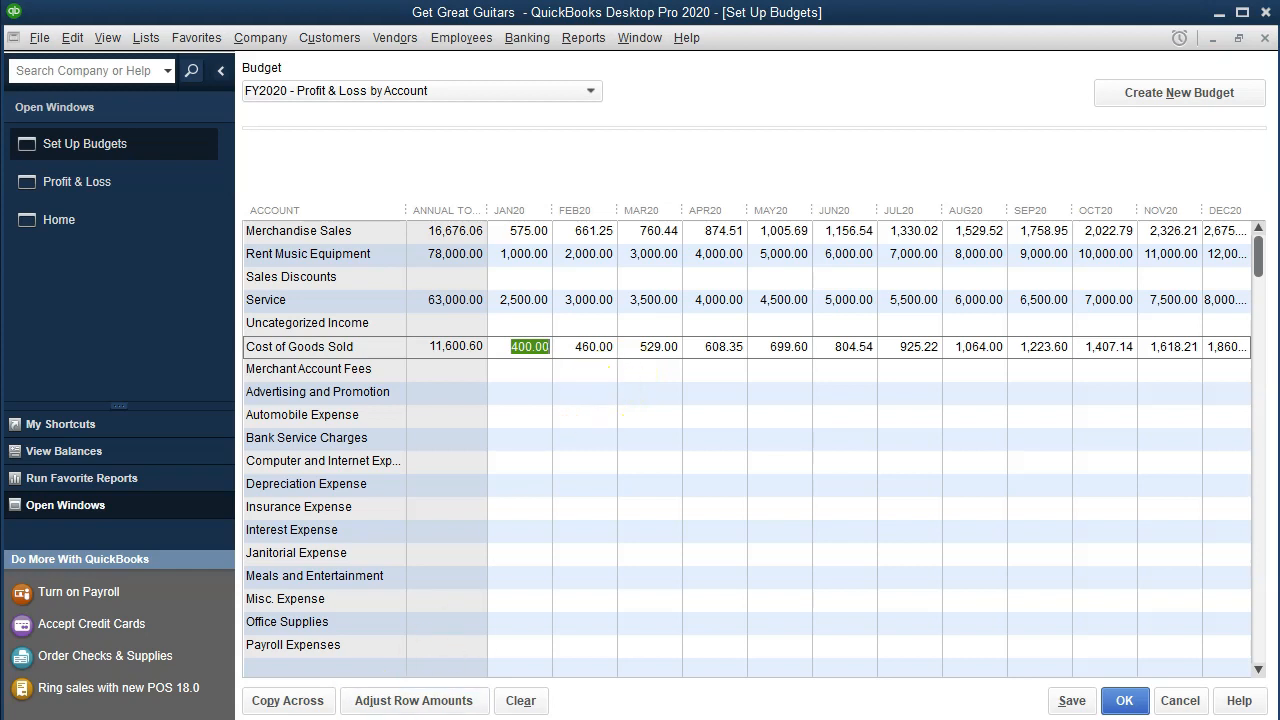
pyautogui.click(391, 460)
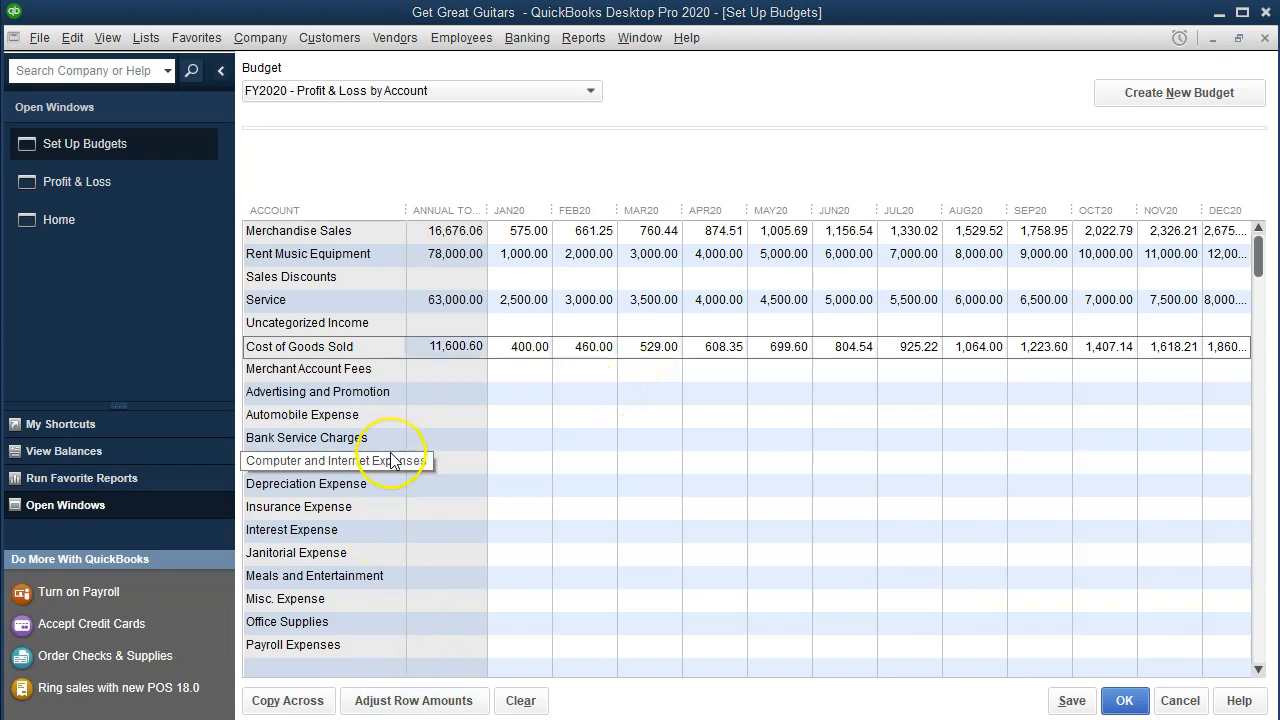
pyautogui.click(614, 479)
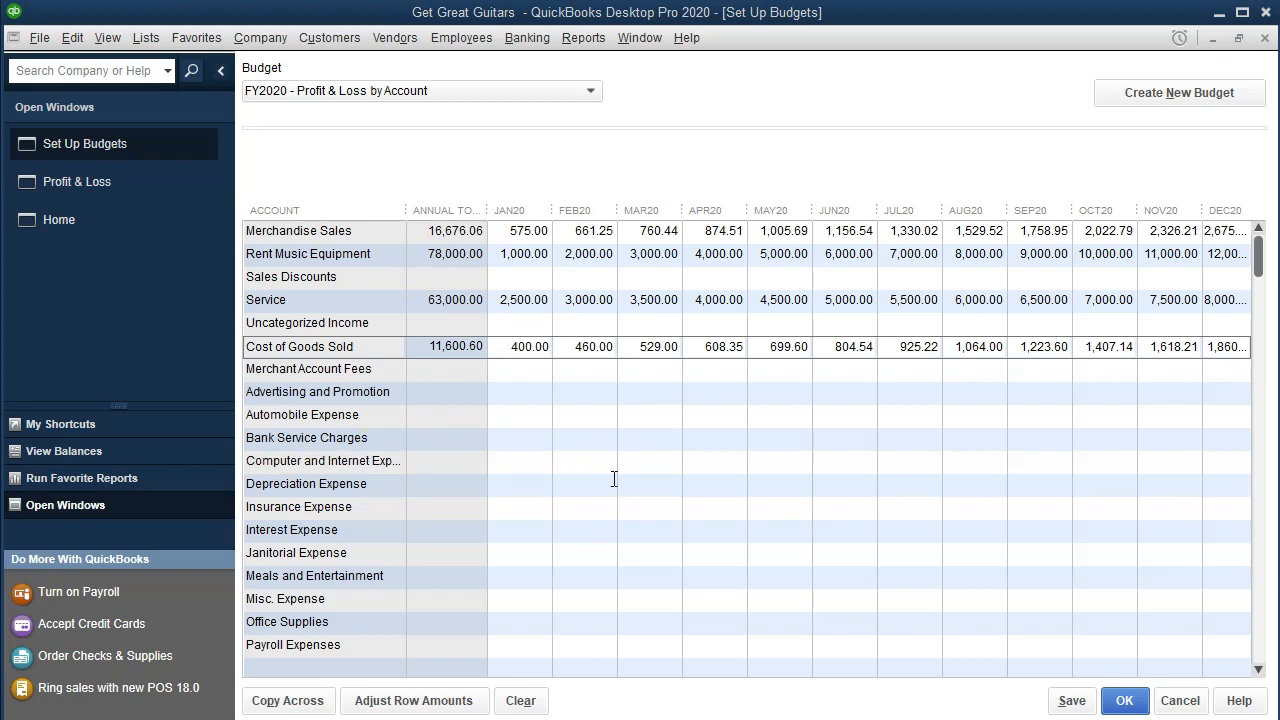
# Step: Copy Bank Service Charges 10.00, Computer and Internet 150.00 and Depreciation 775 across all months
pyautogui.click(531, 451)
pyautogui.click(526, 447)
pyautogui.click(526, 446)
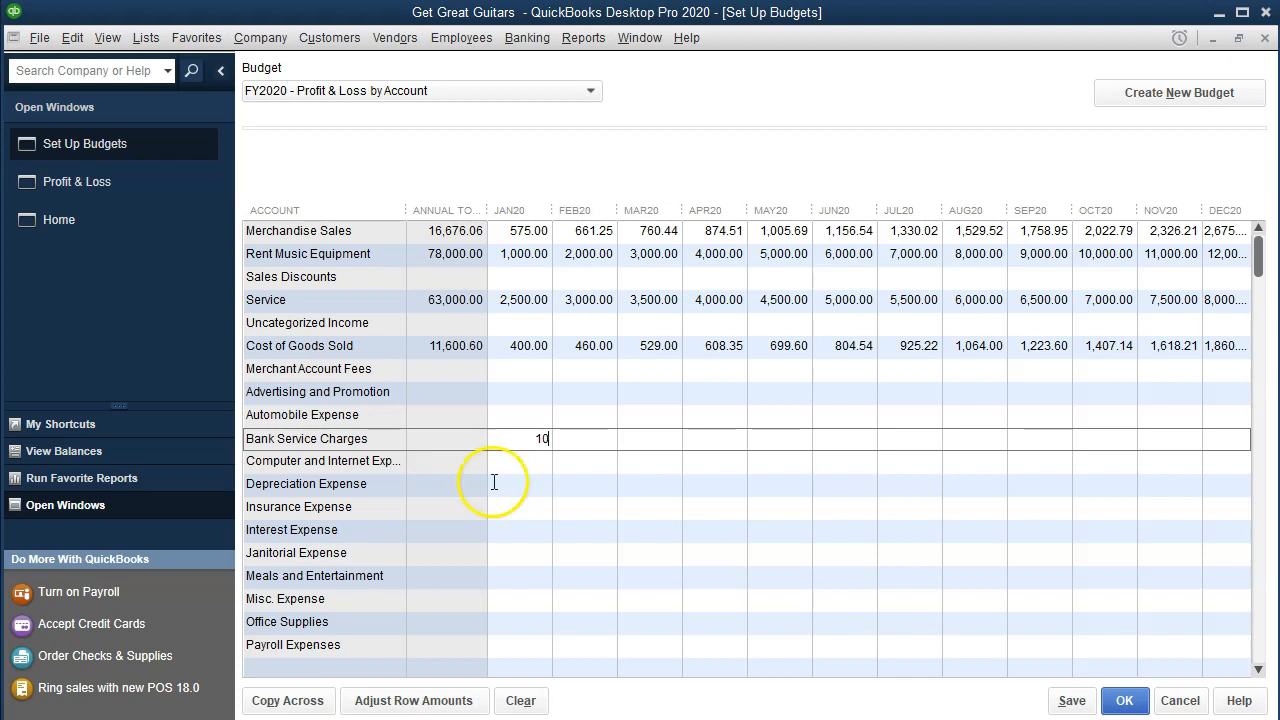
pyautogui.click(328, 706)
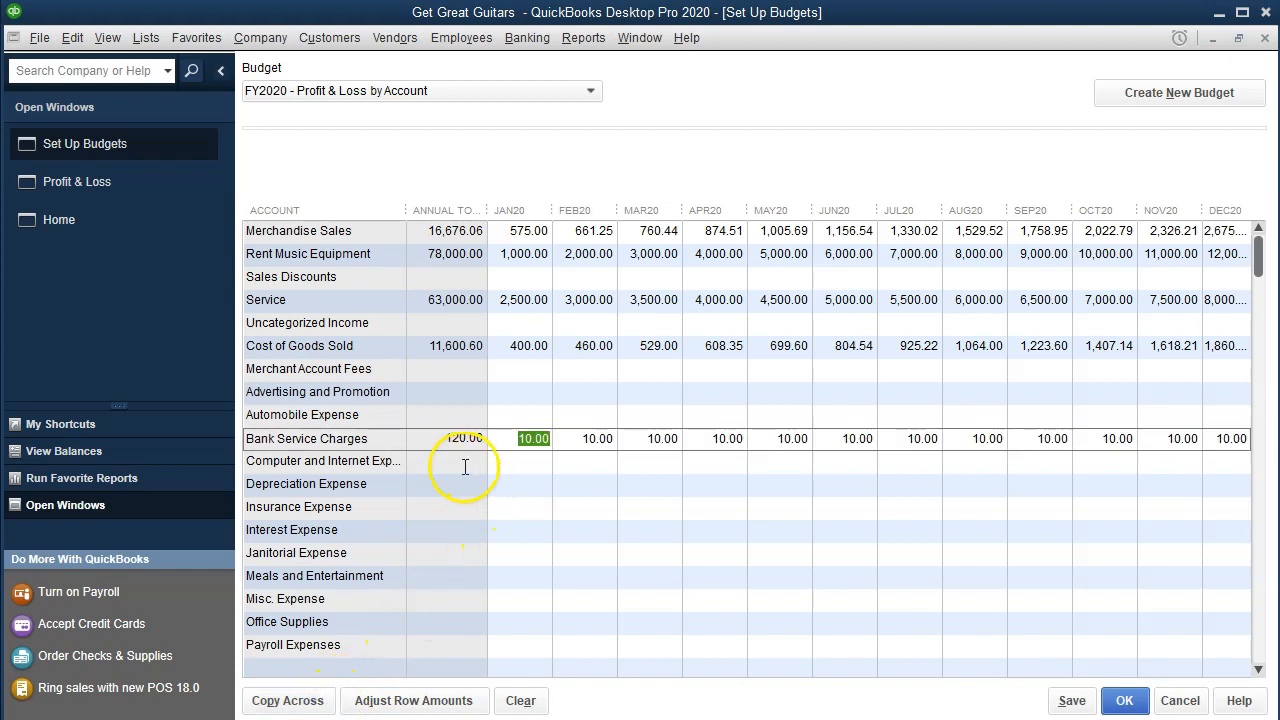
pyautogui.click(494, 465)
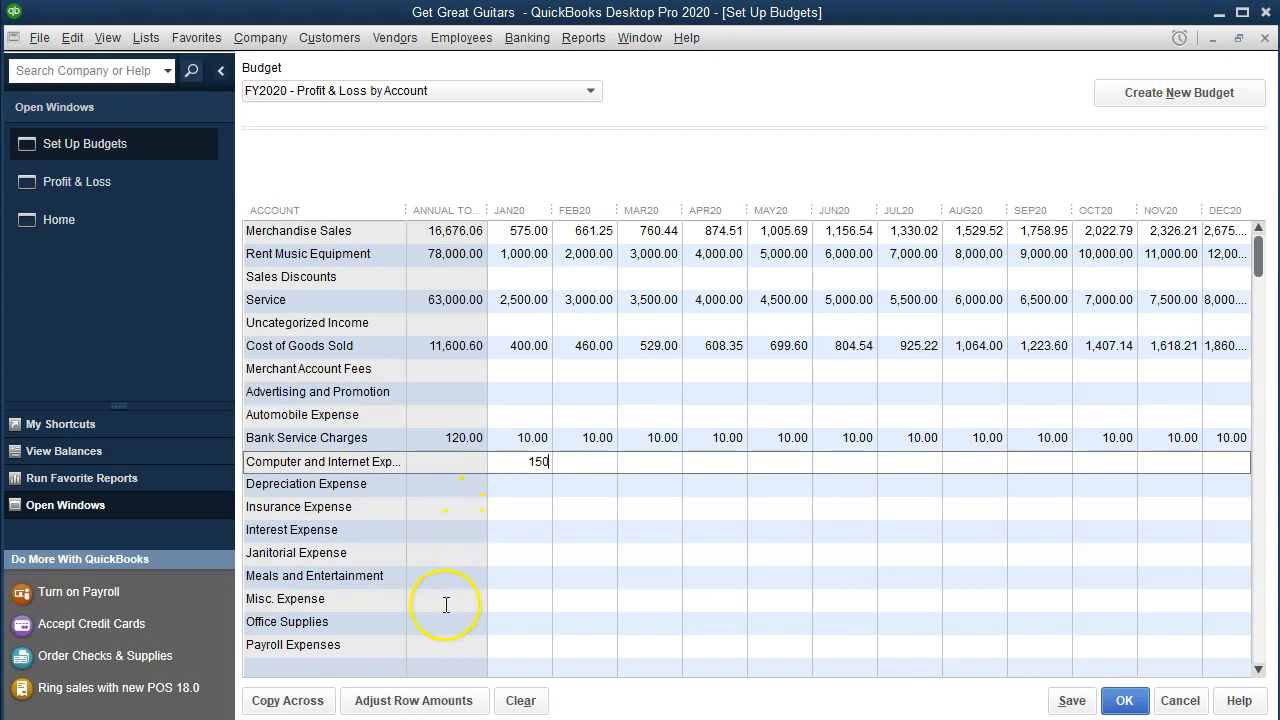
pyautogui.click(300, 701)
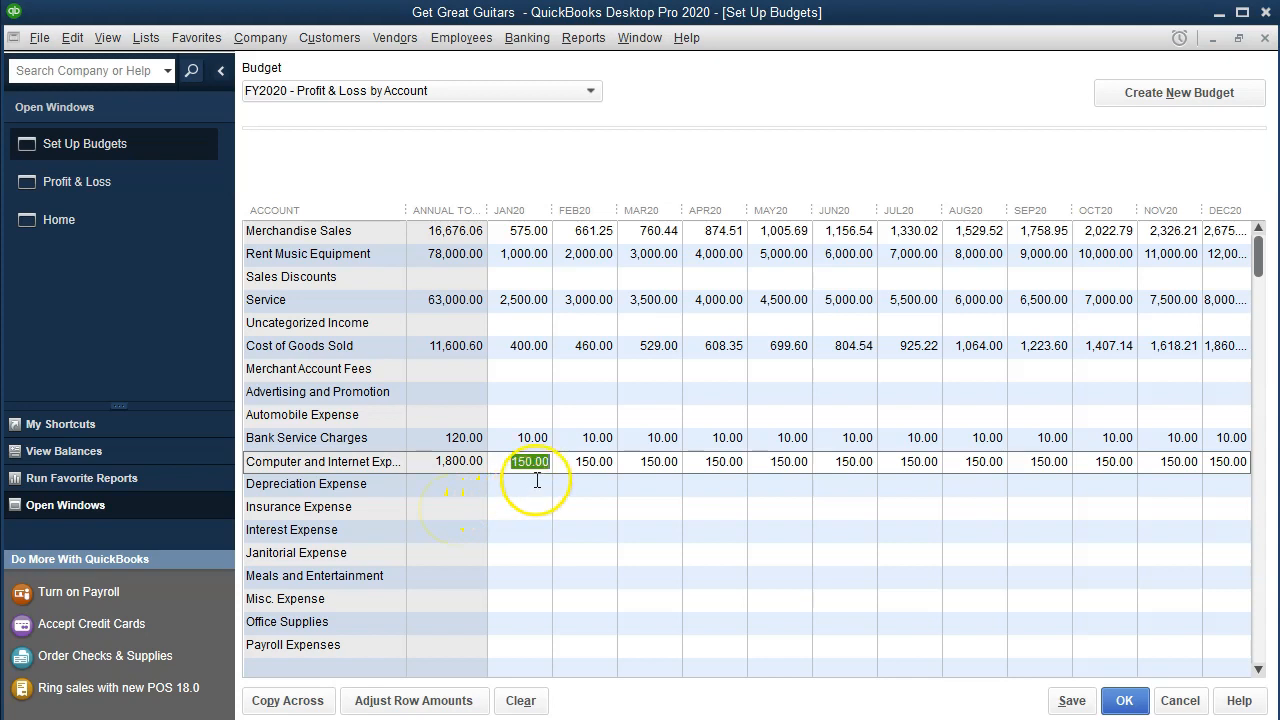
pyautogui.click(531, 486)
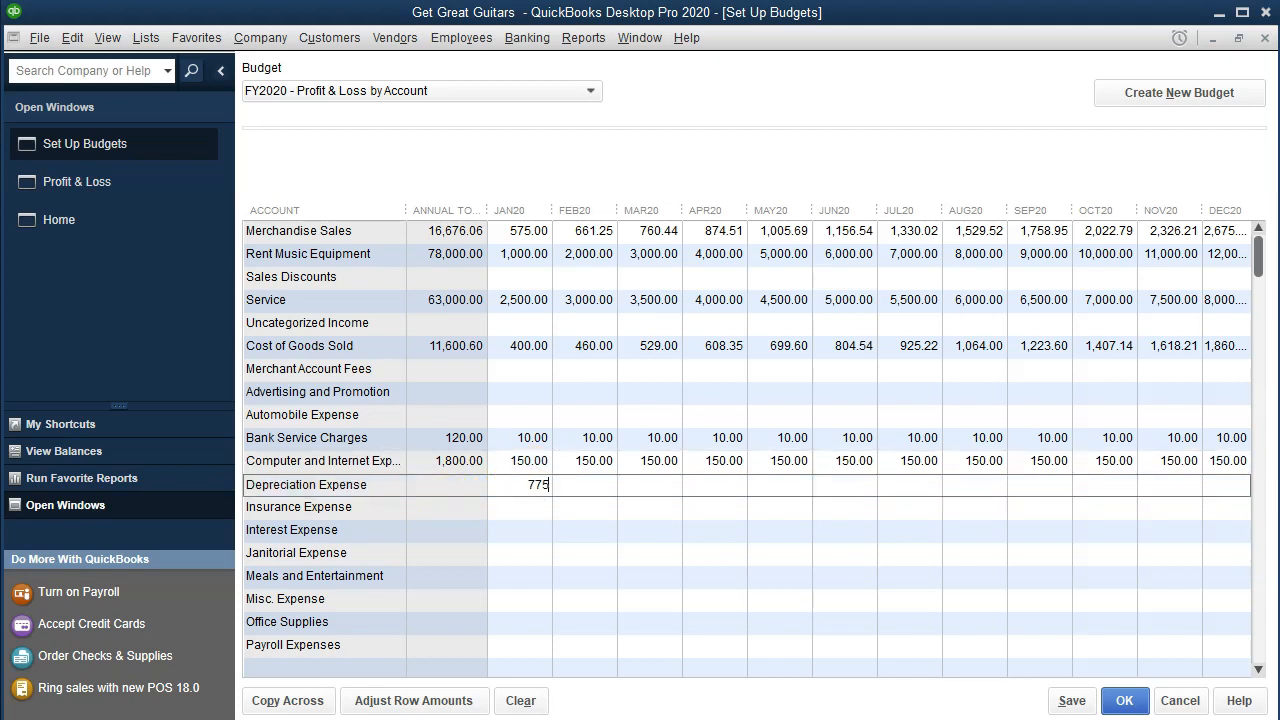
pyautogui.click(300, 702)
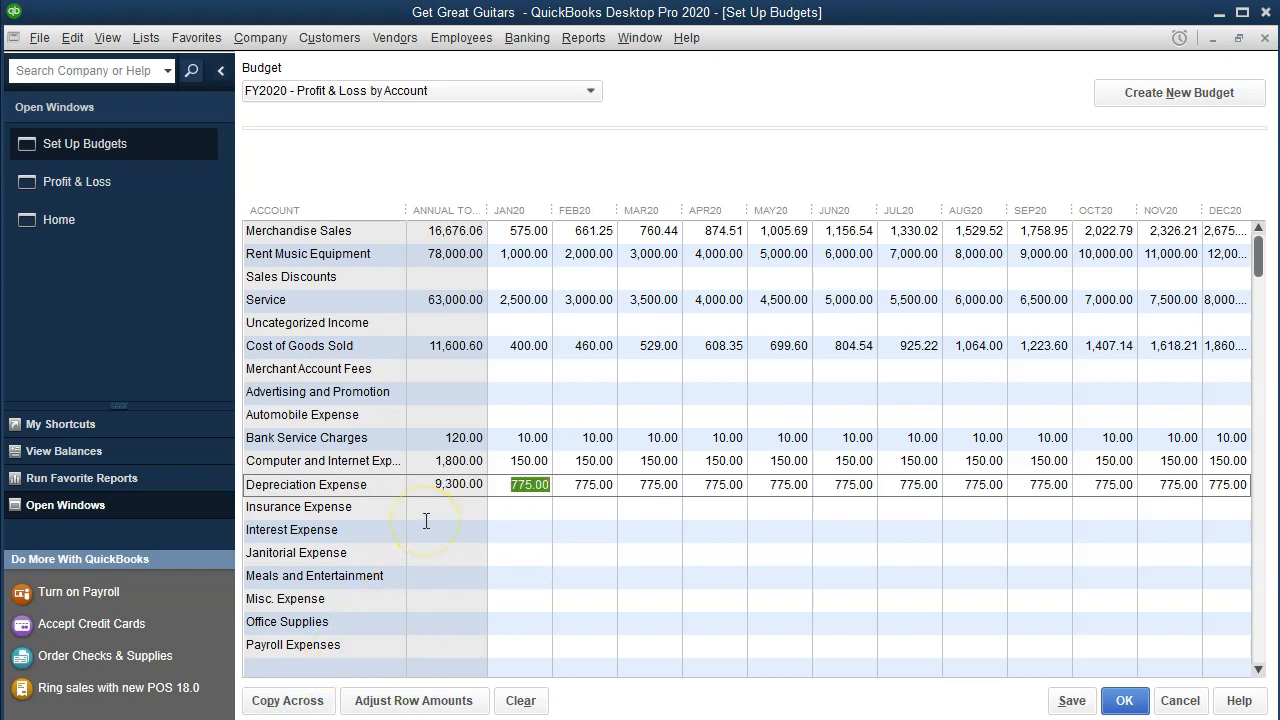
# Step: Copy Insurance Expense 1,000 and Interest Expense 300 across every month
pyautogui.click(523, 508)
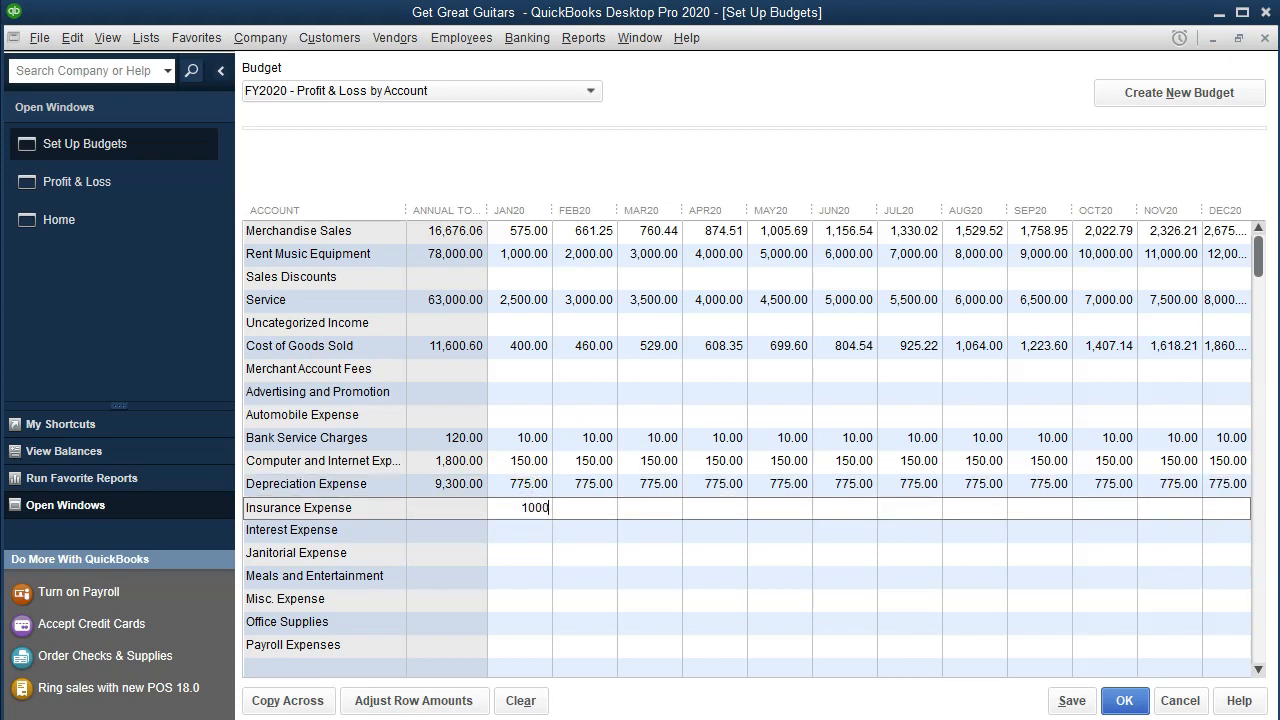
pyautogui.click(275, 700)
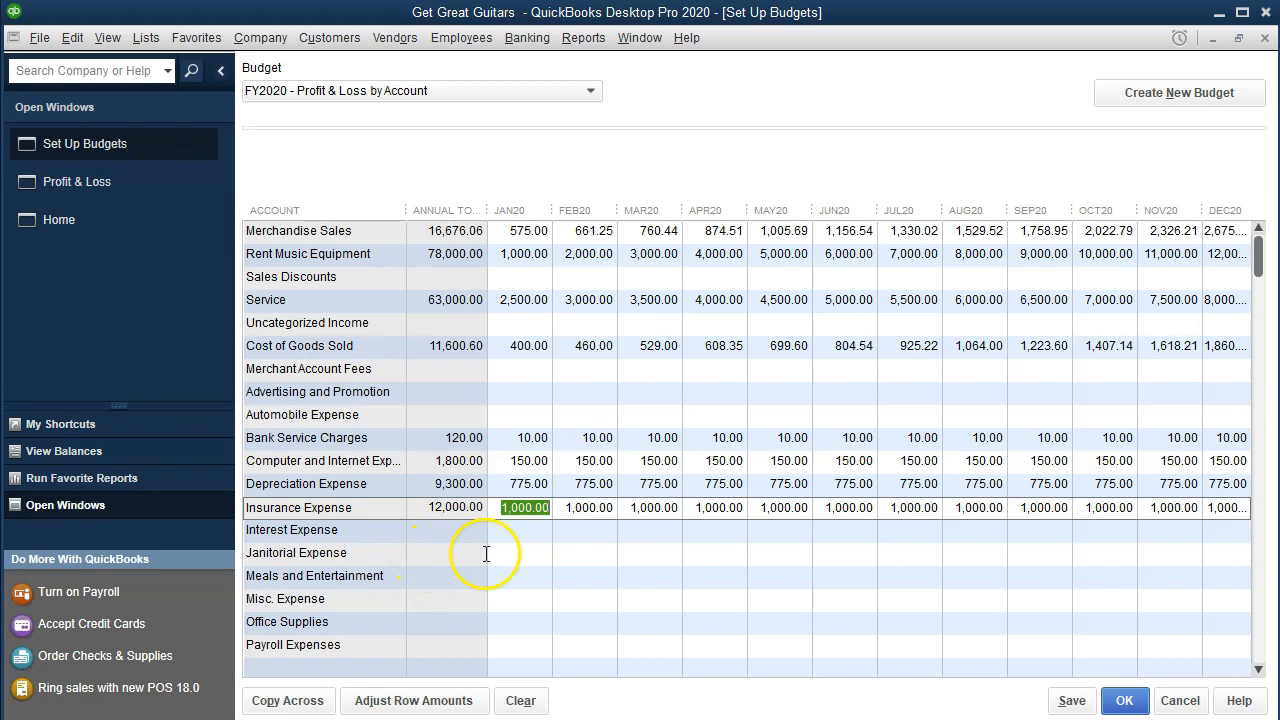
pyautogui.click(540, 529)
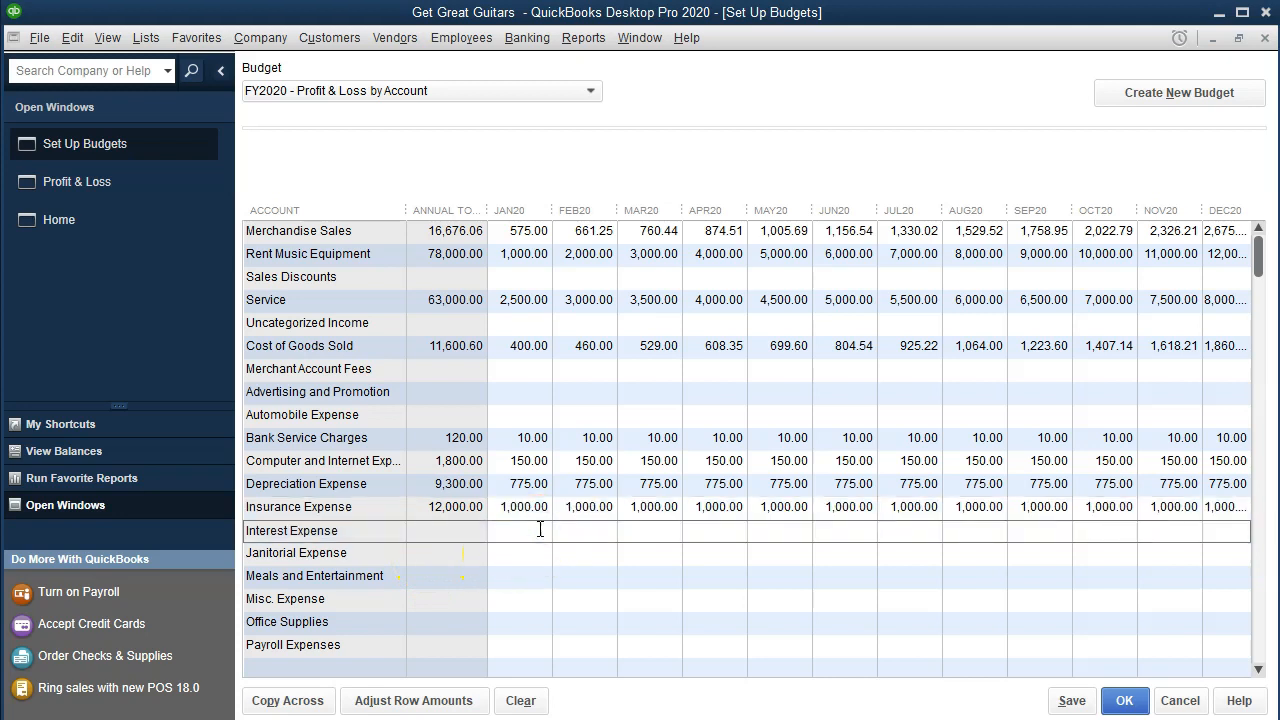
pyautogui.write('300')
pyautogui.click(325, 700)
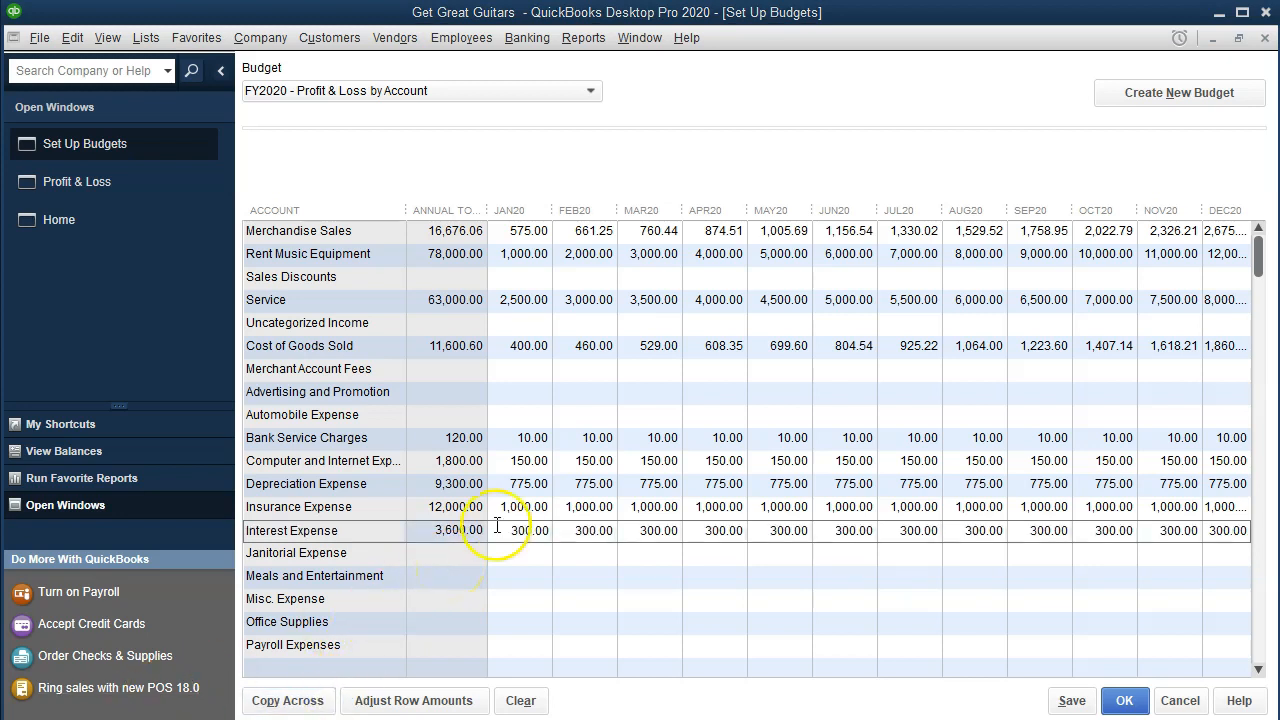
pyautogui.scroll(-1, 505, 550)
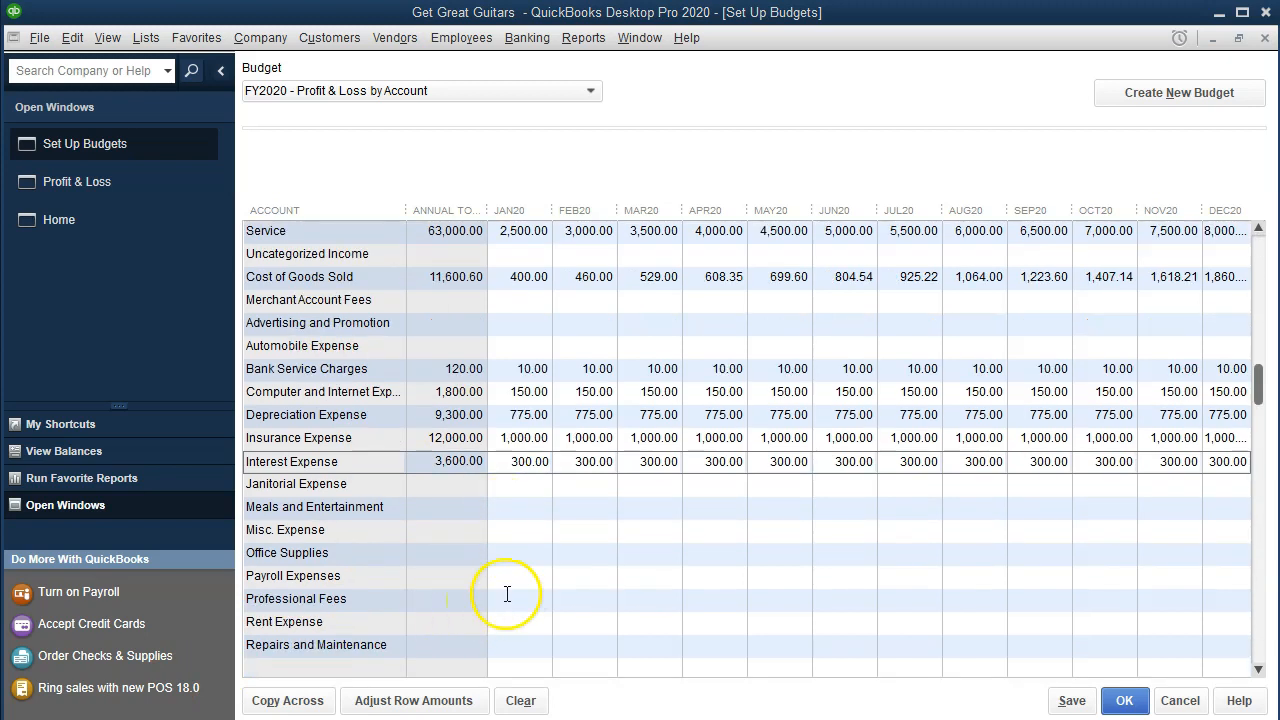
# Step: Copy Payroll Expenses 6,000 and Telephone Expense 360 across every month
pyautogui.click(531, 578)
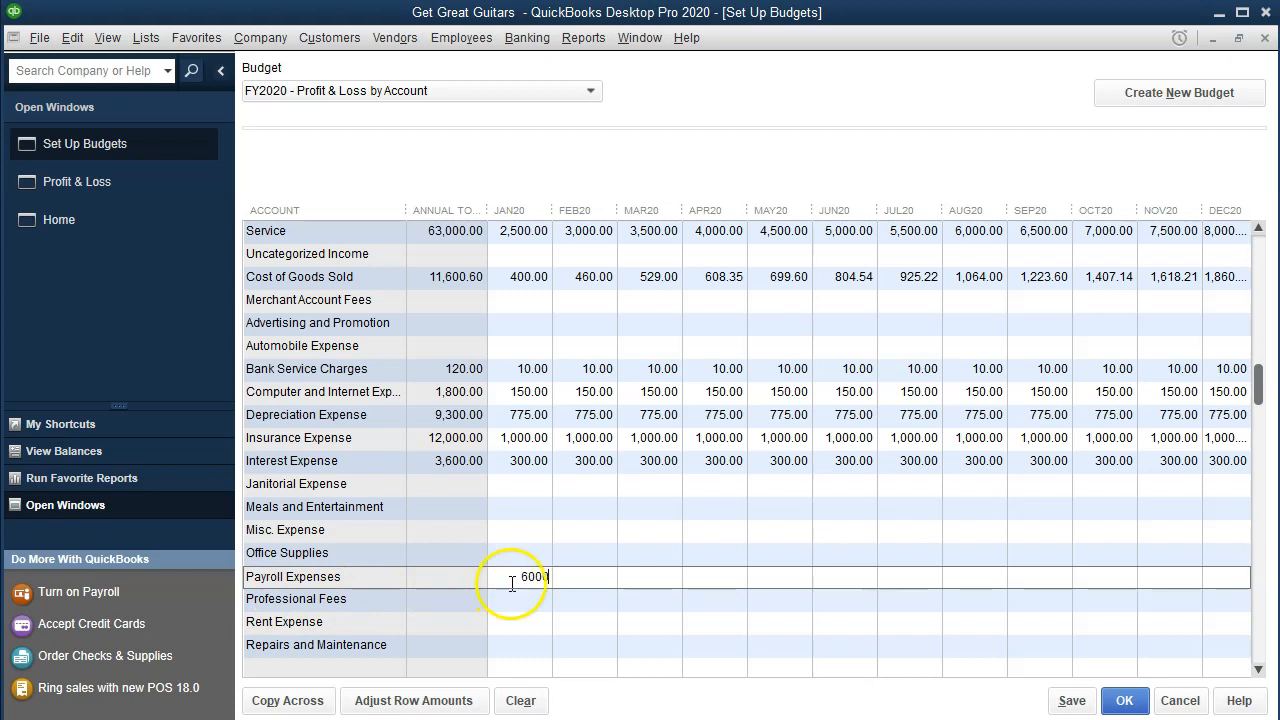
pyautogui.click(291, 702)
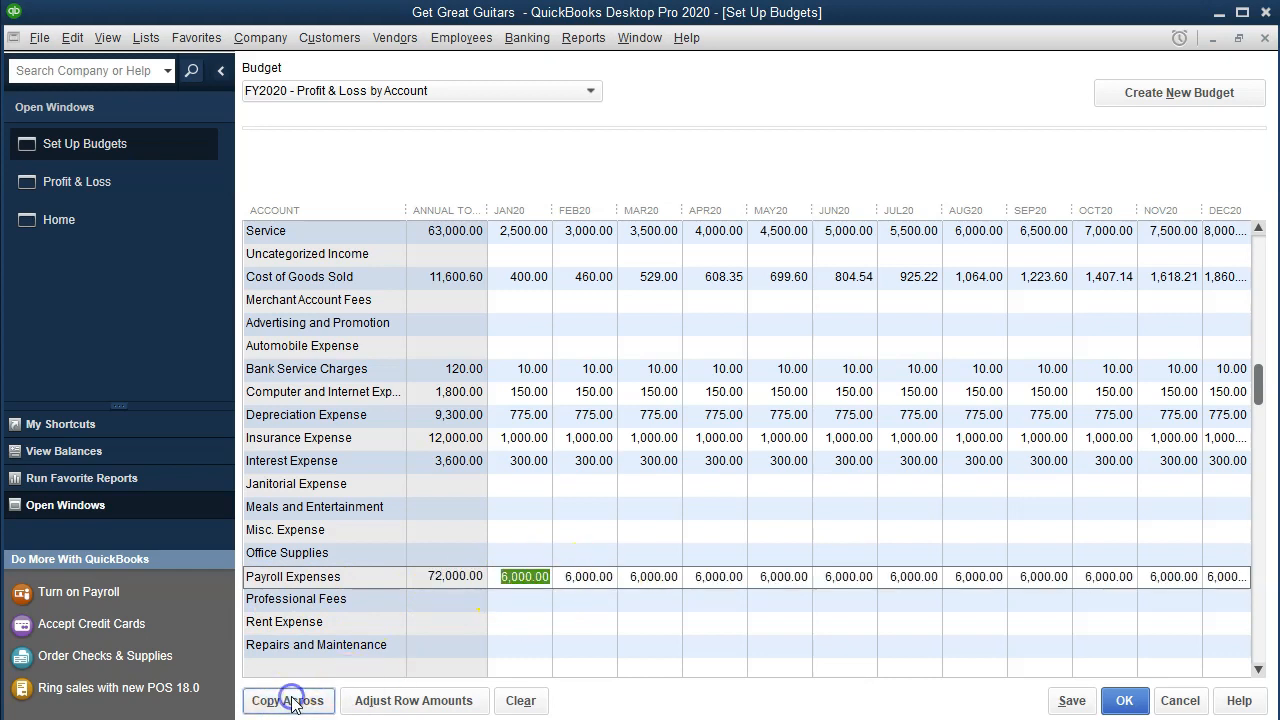
pyautogui.scroll(-1, 547, 498)
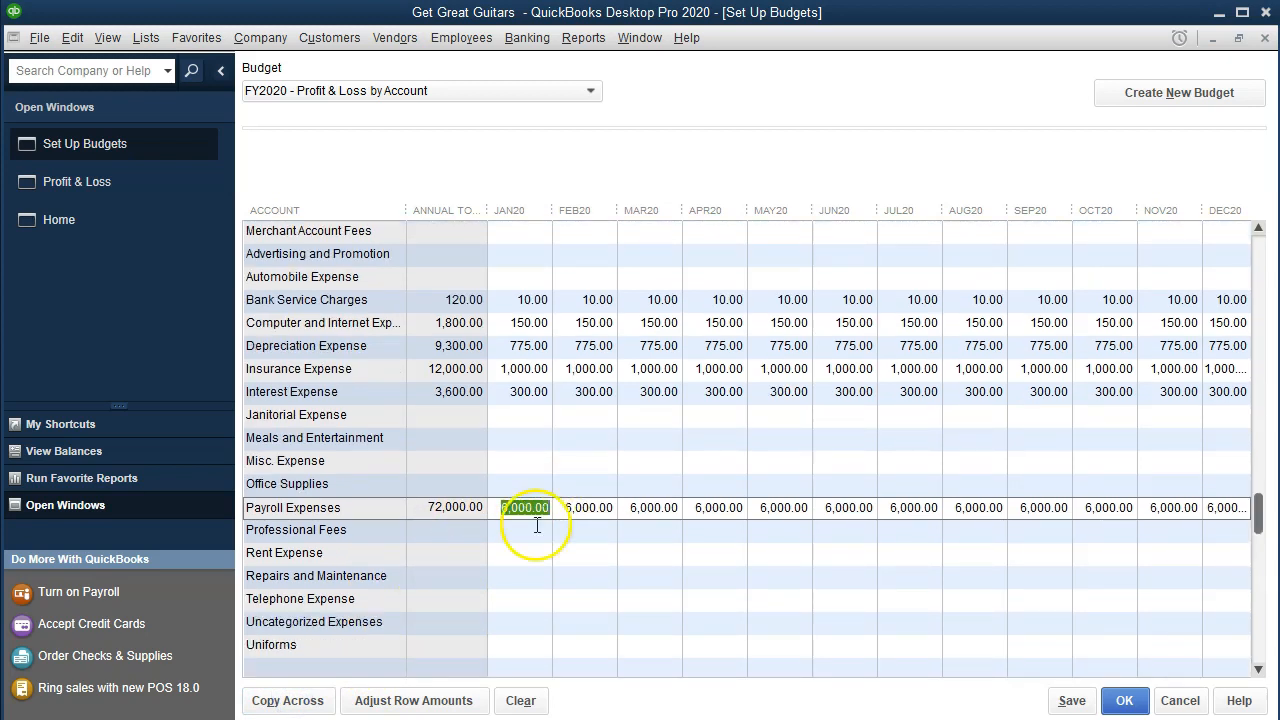
pyautogui.click(518, 598)
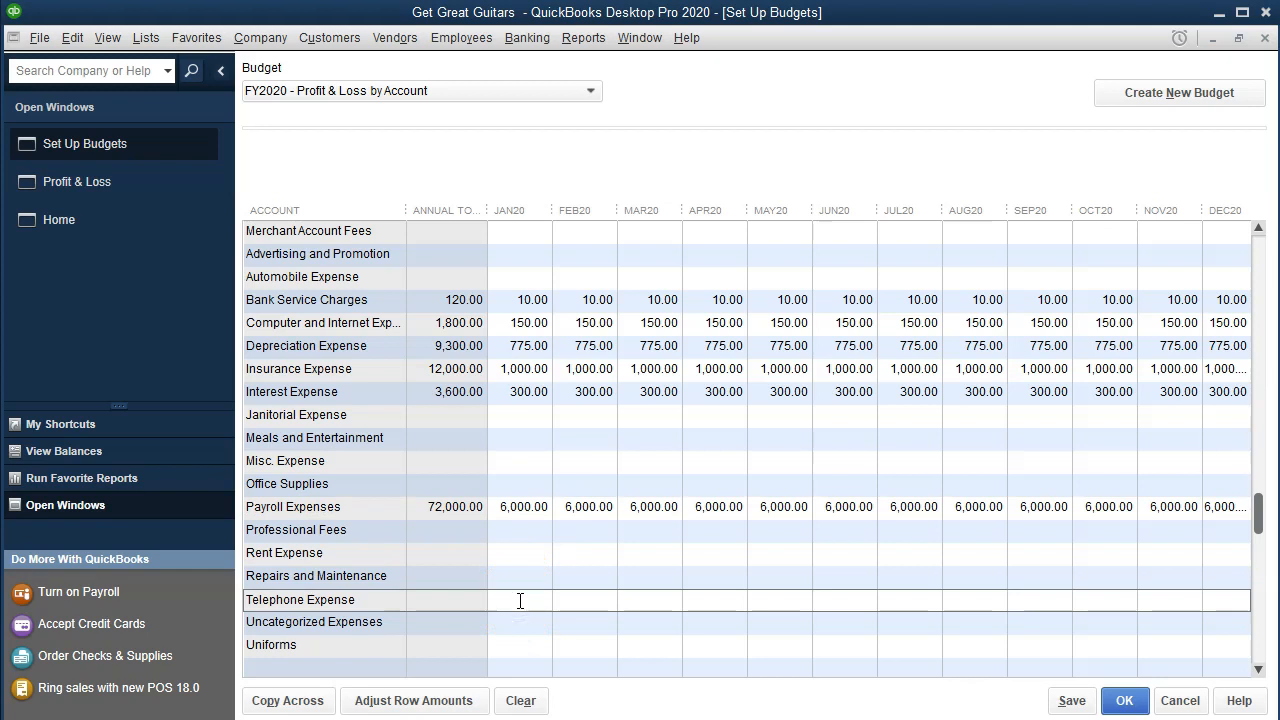
pyautogui.write('360')
pyautogui.click(285, 700)
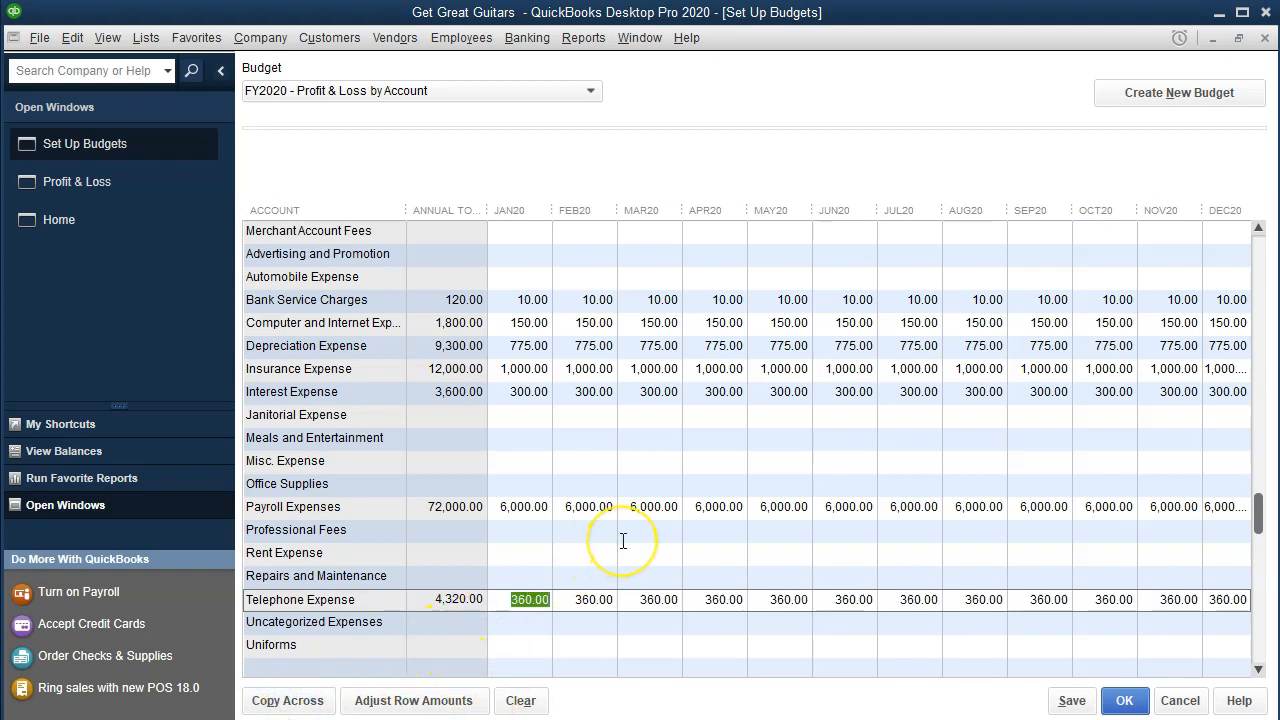
# Step: Copy Utilities 650 across every month and save the FY2020 budget
pyautogui.scroll(-1, 623, 541)
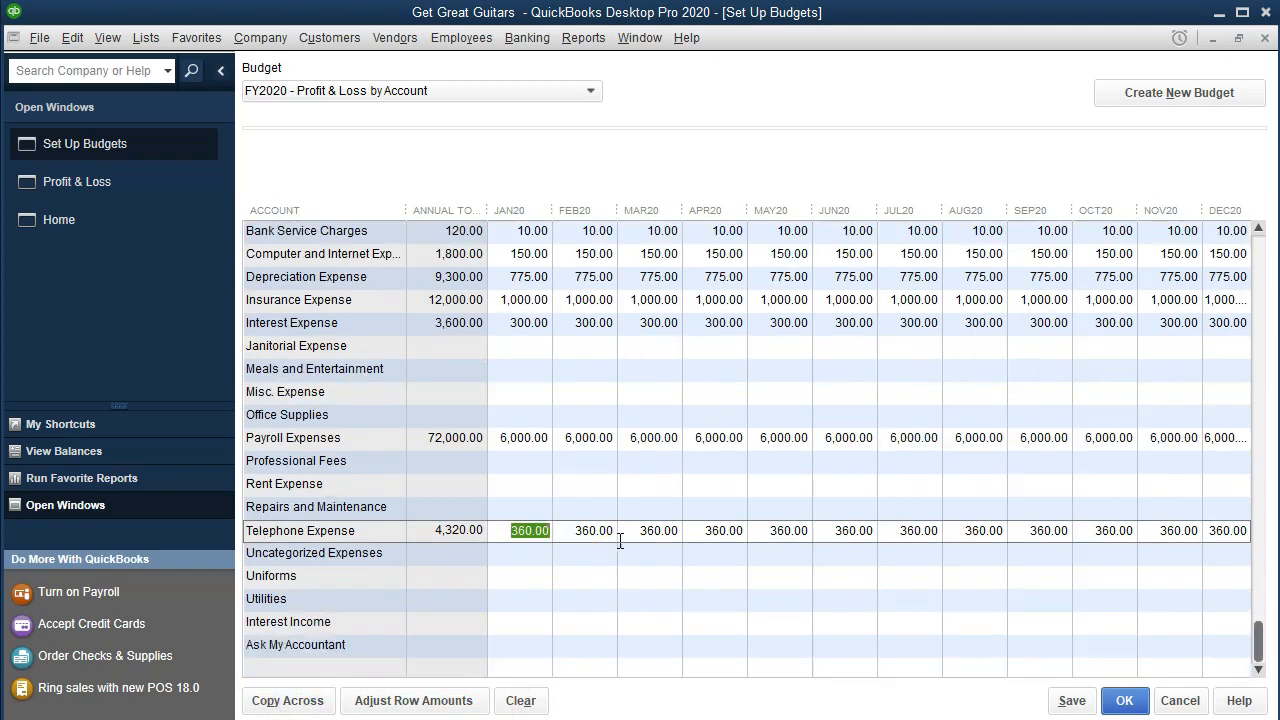
pyautogui.click(510, 600)
pyautogui.write('650')
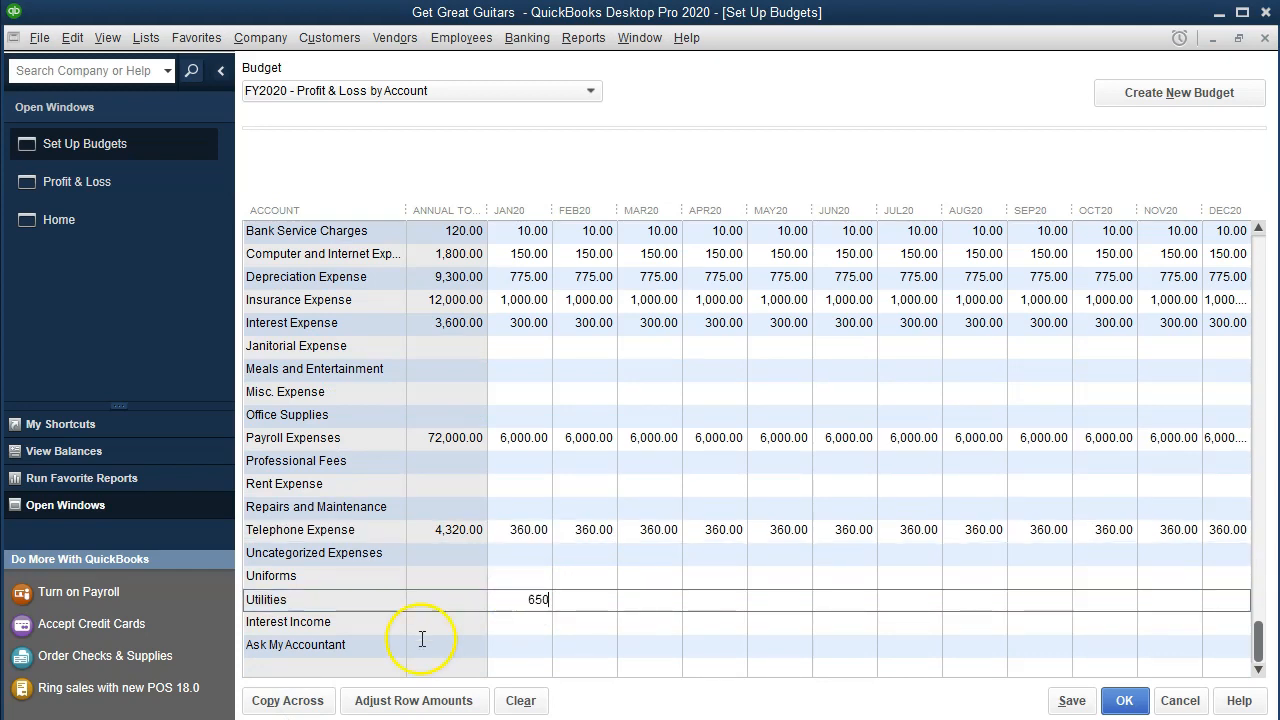
pyautogui.click(287, 700)
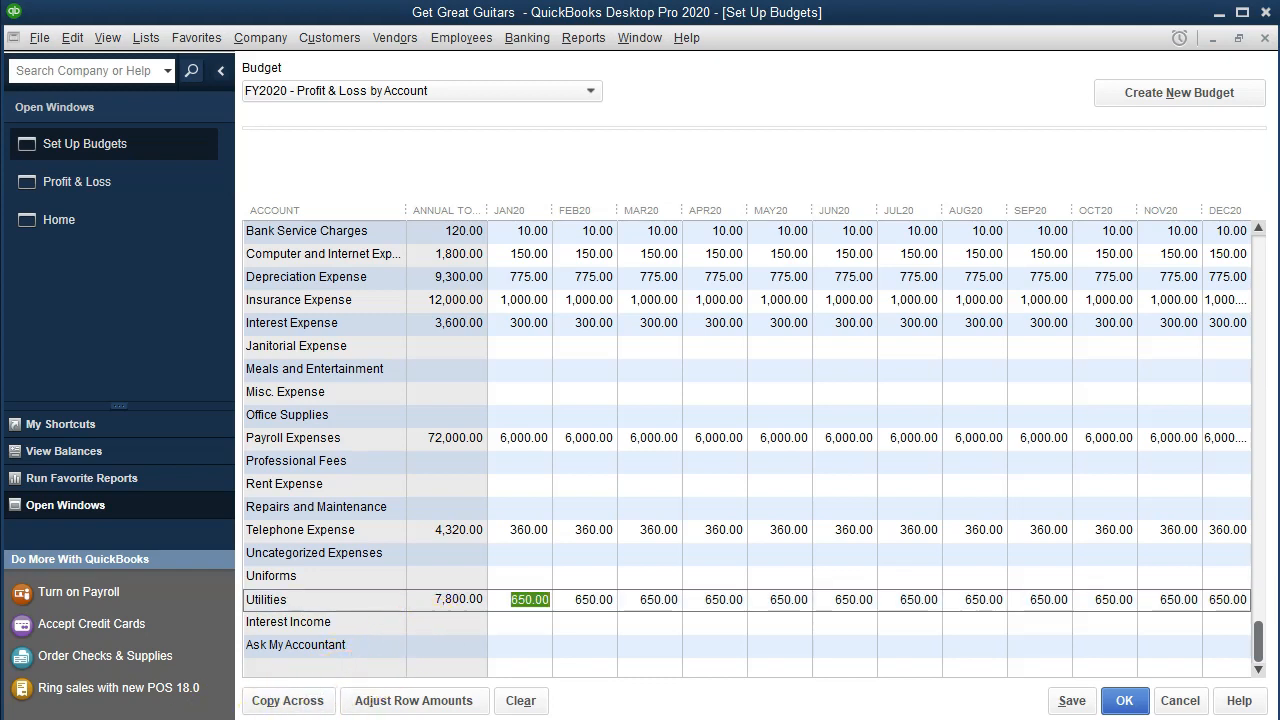
pyautogui.click(1070, 702)
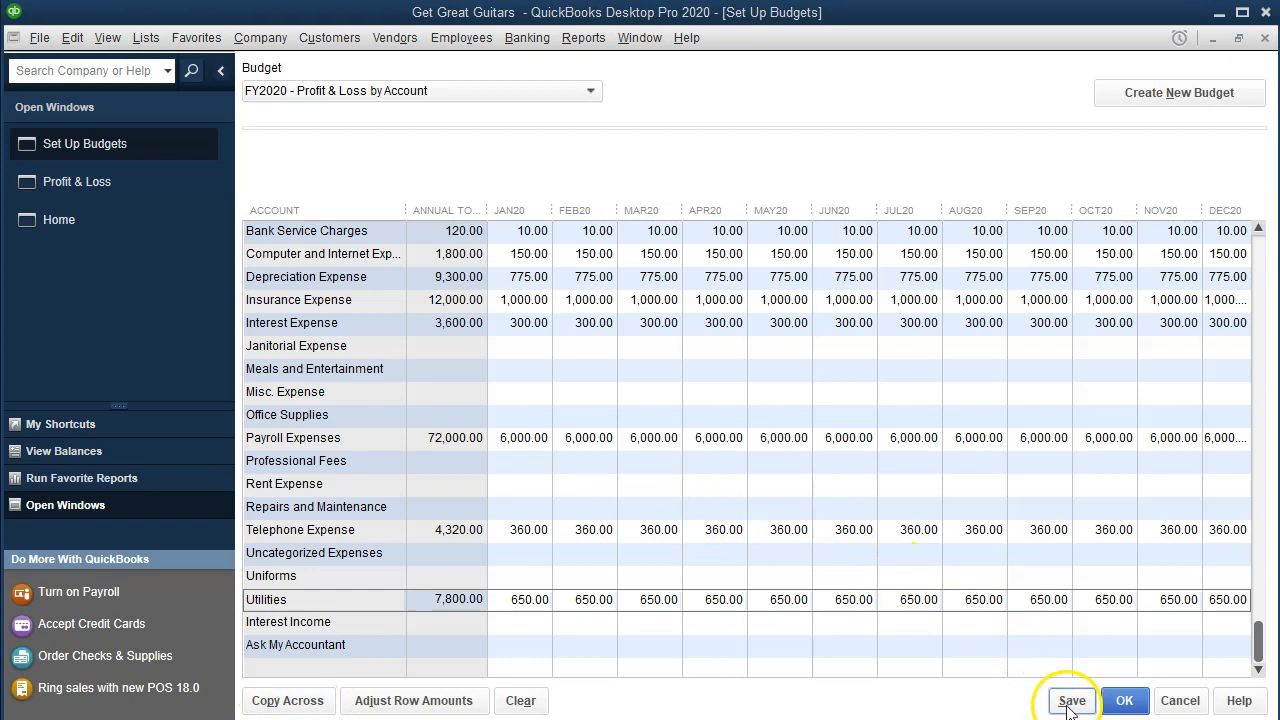
# Step: Close budget setup and start a Budget Overview report from Reports > Budgets
pyautogui.click(1124, 701)
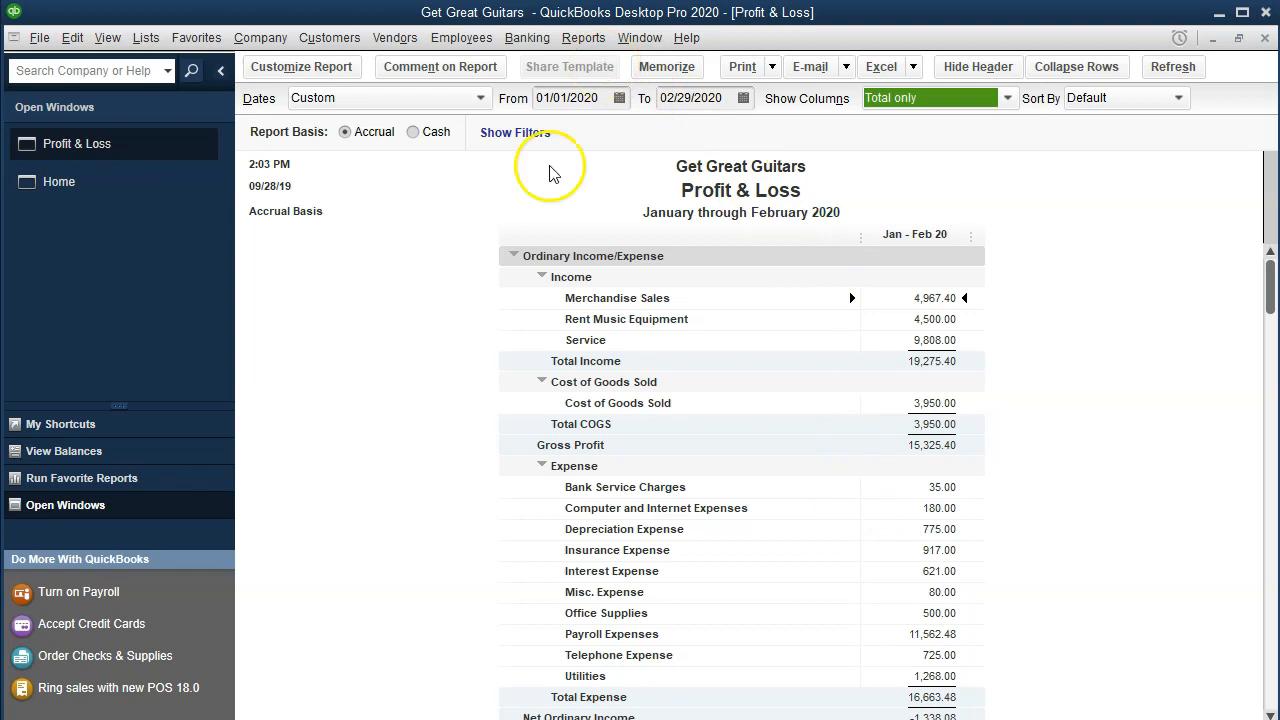
pyautogui.click(582, 38)
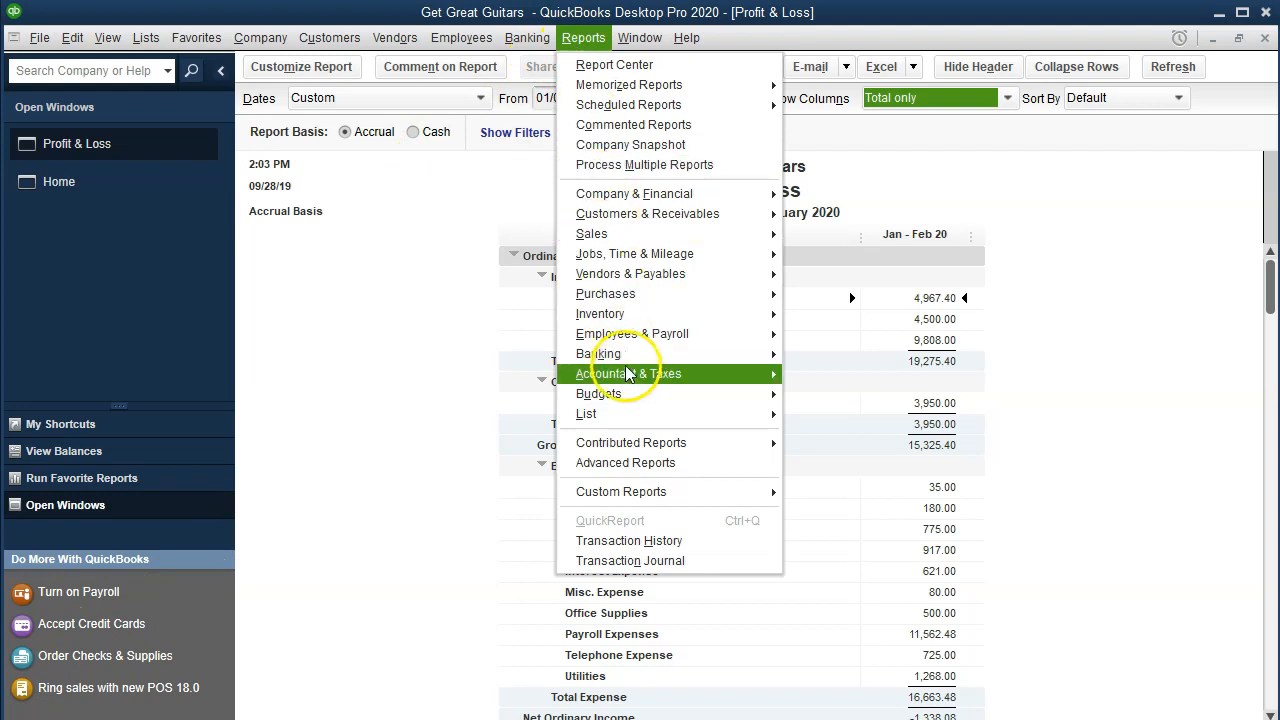
pyautogui.moveTo(750, 395)
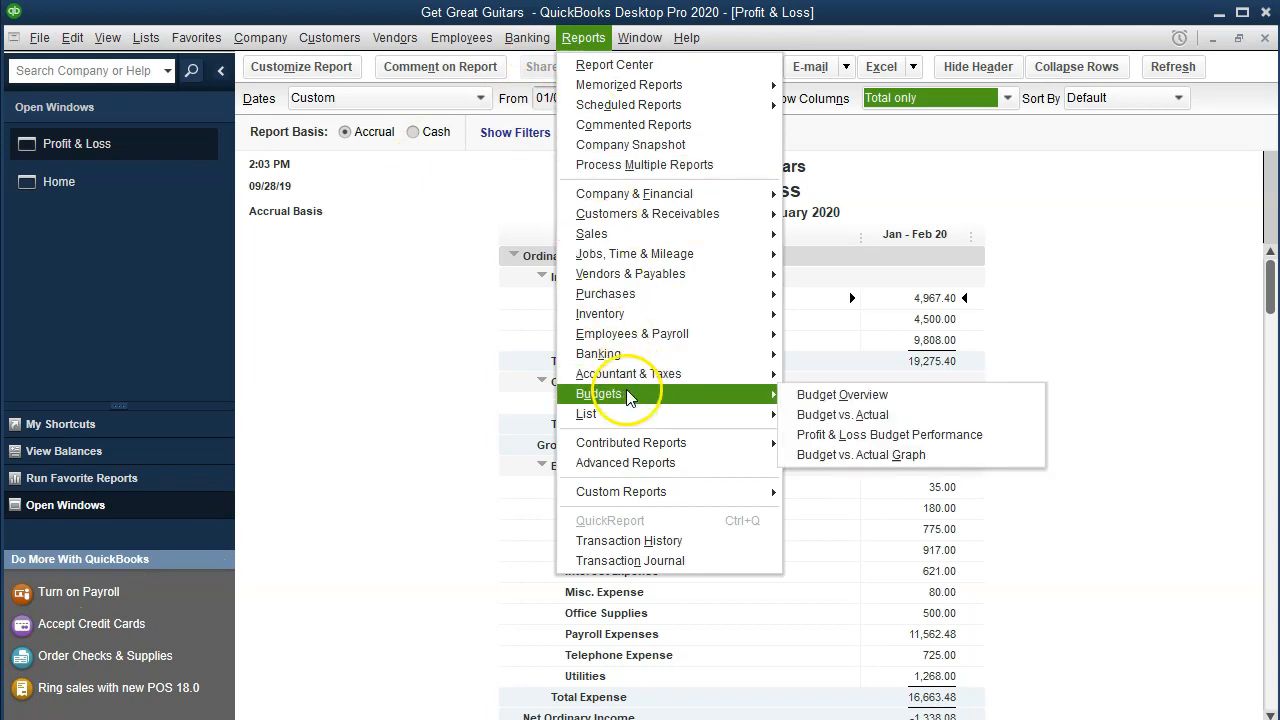
pyautogui.click(912, 396)
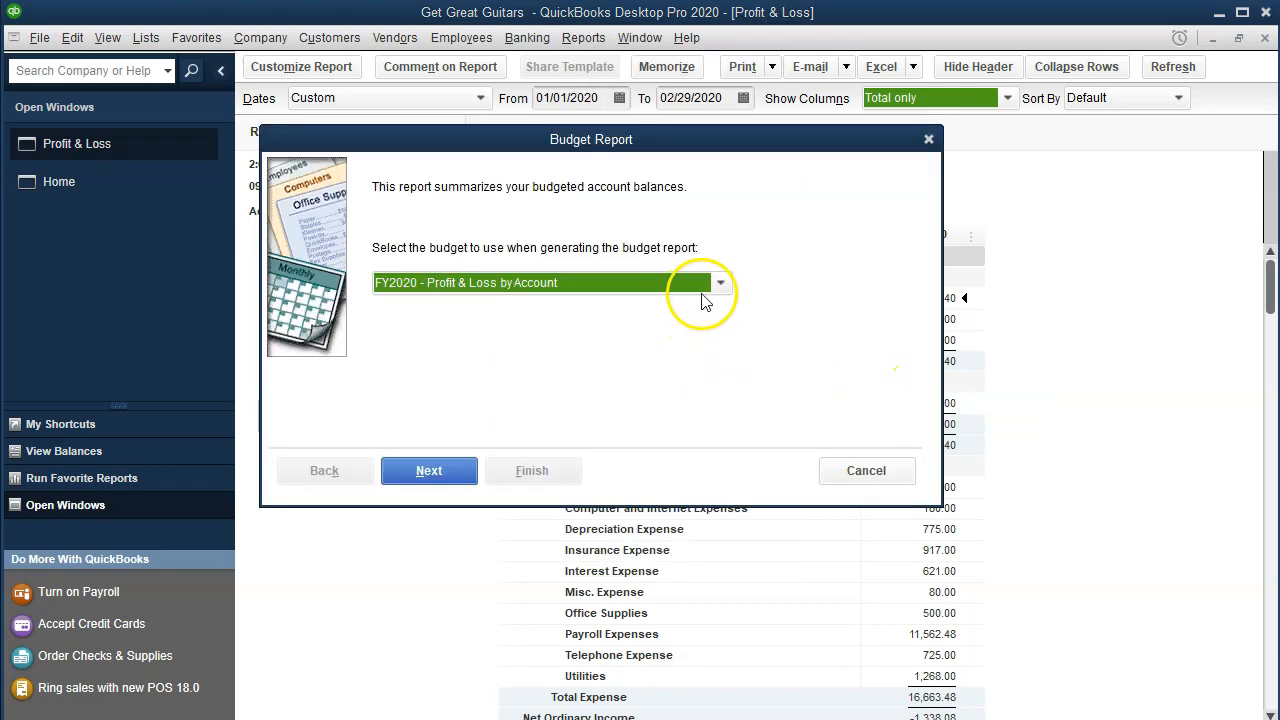
# Step: Generate the report for the FY2020 budget with the Account by Month layout
pyautogui.click(719, 286)
pyautogui.click(719, 286)
pyautogui.click(451, 469)
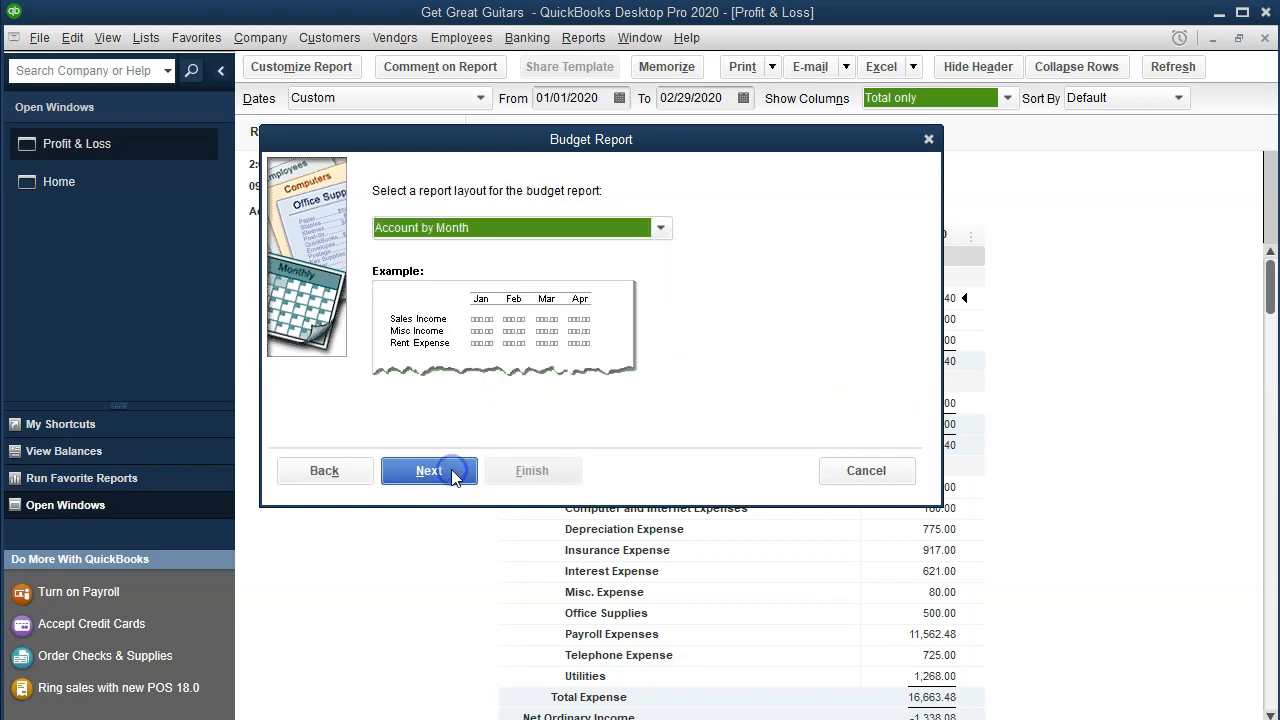
pyautogui.click(660, 229)
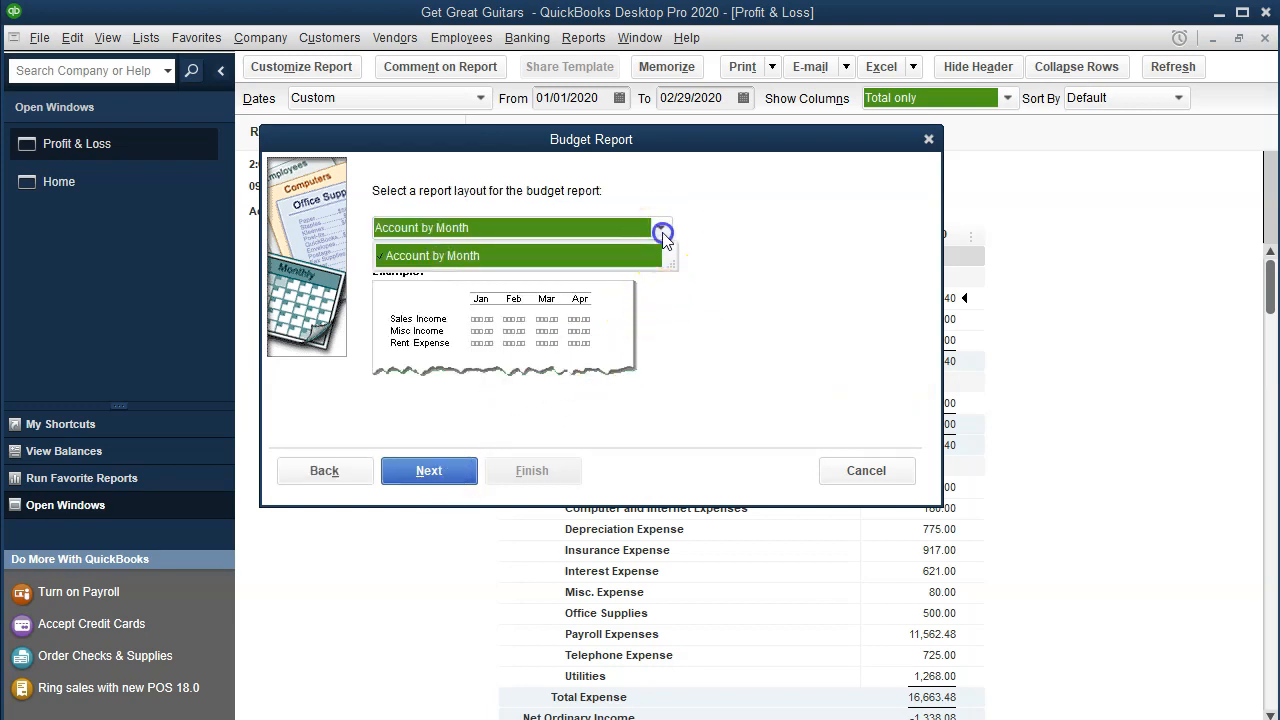
pyautogui.click(662, 232)
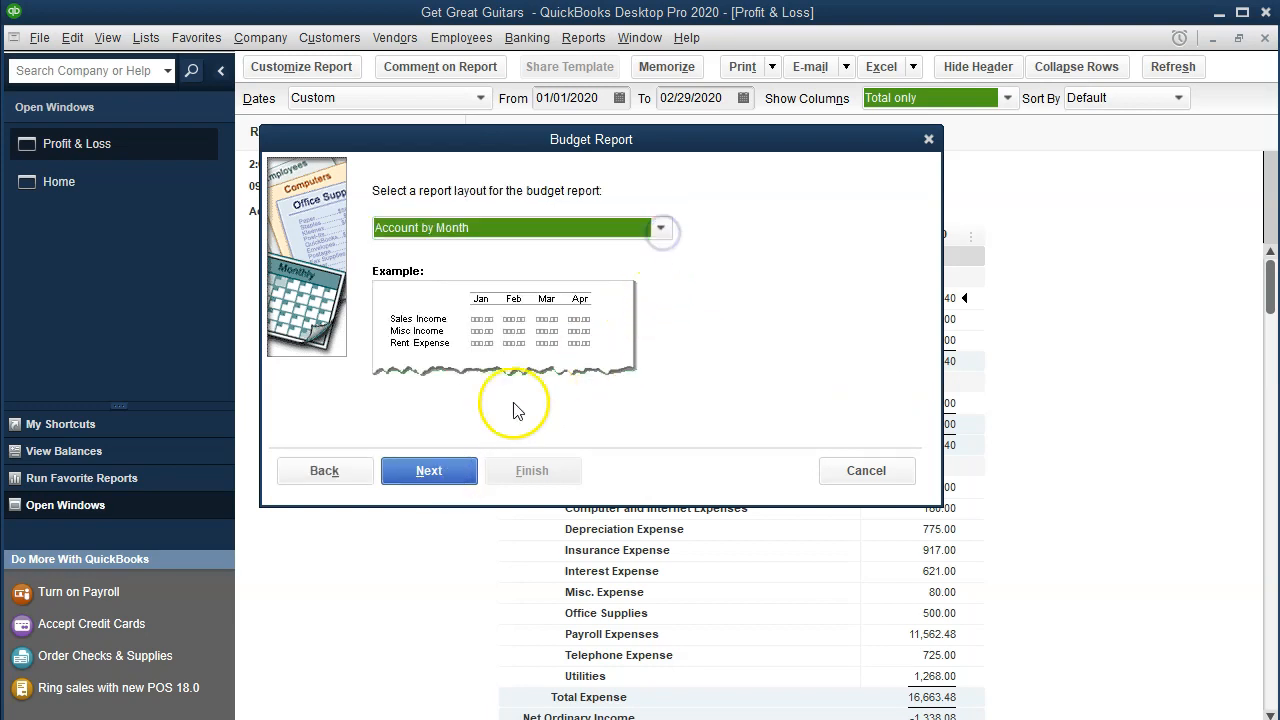
pyautogui.click(412, 472)
pyautogui.click(527, 470)
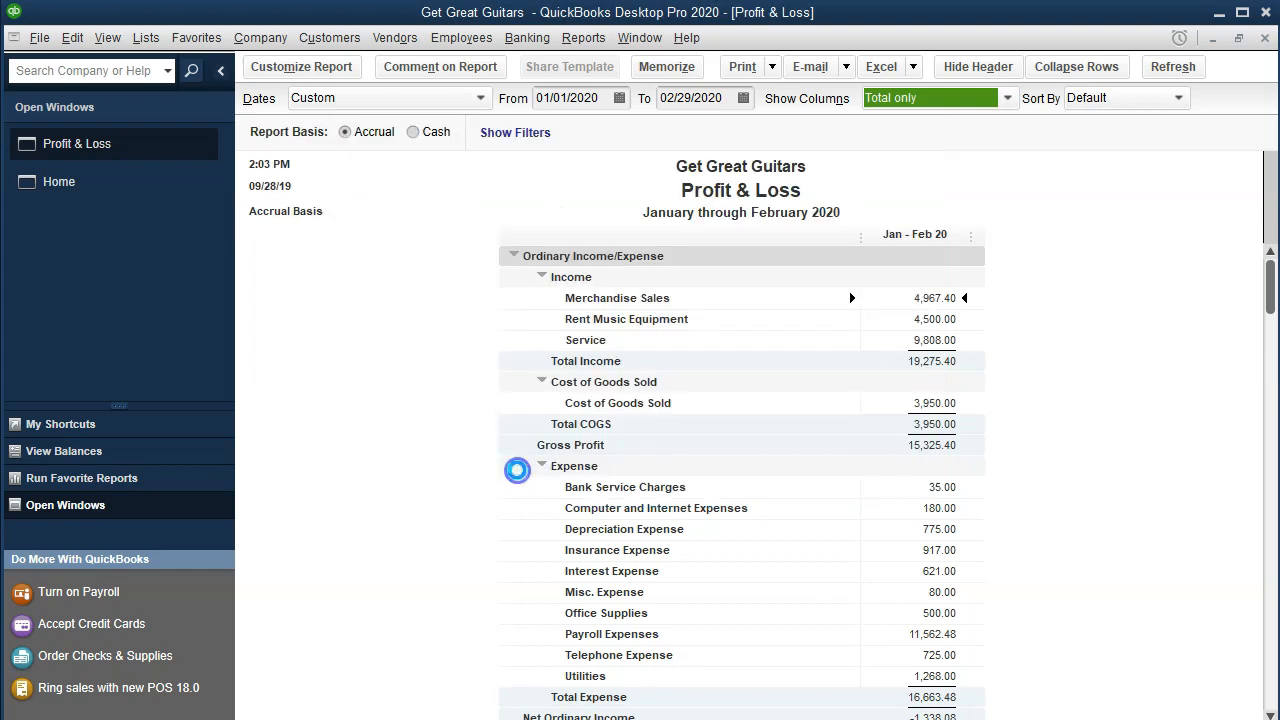
pyautogui.click(511, 470)
pyautogui.click(558, 468)
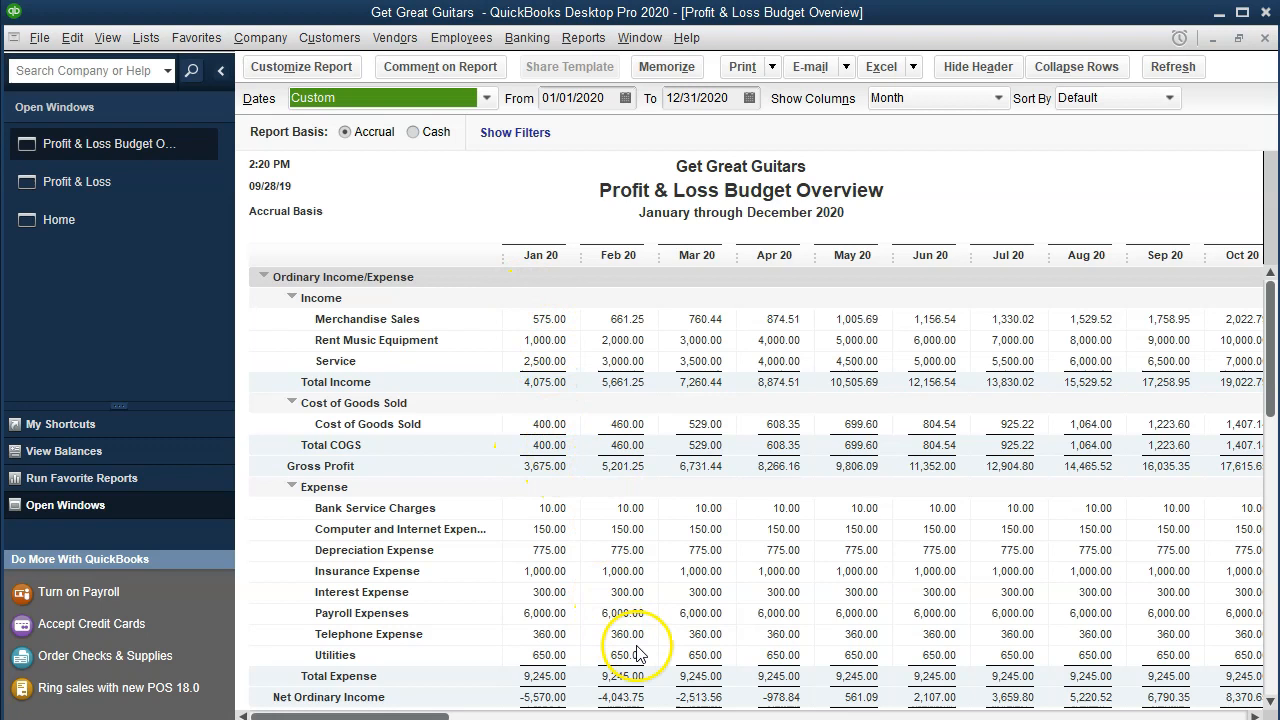
pyautogui.moveTo(432, 714); pyautogui.dragTo(1194, 687)
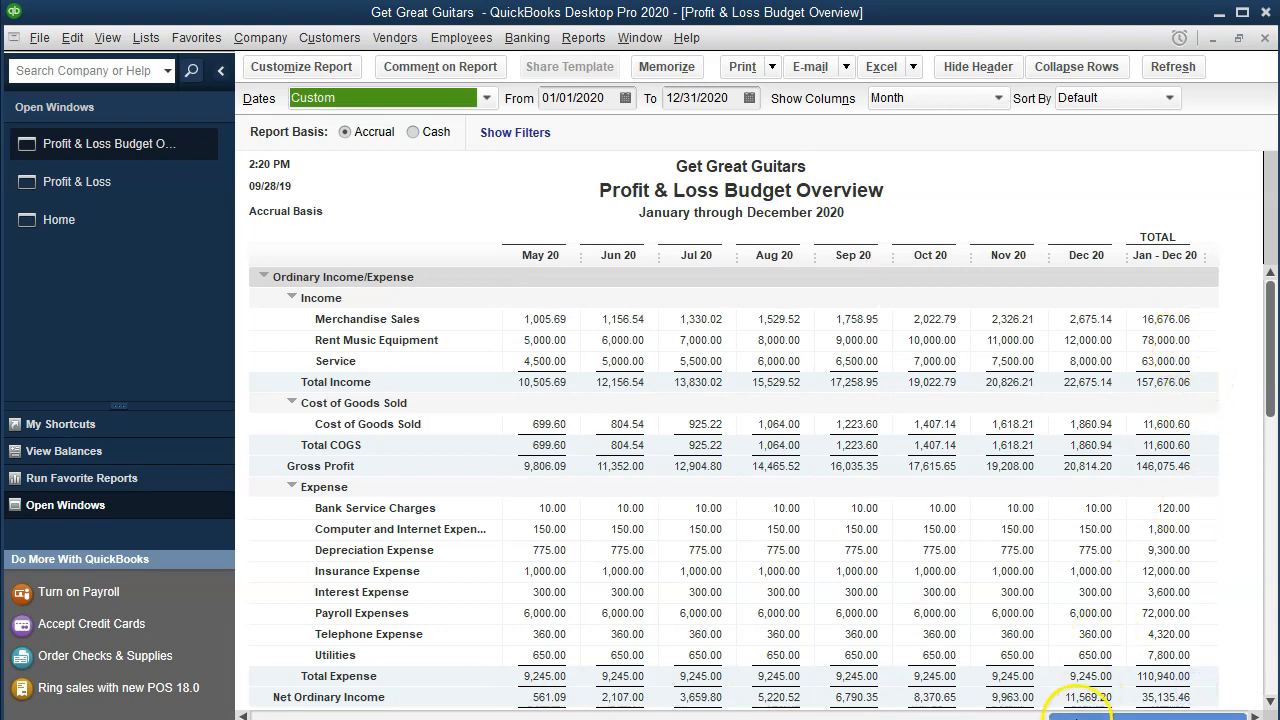
pyautogui.moveTo(1077, 714); pyautogui.dragTo(528, 684)
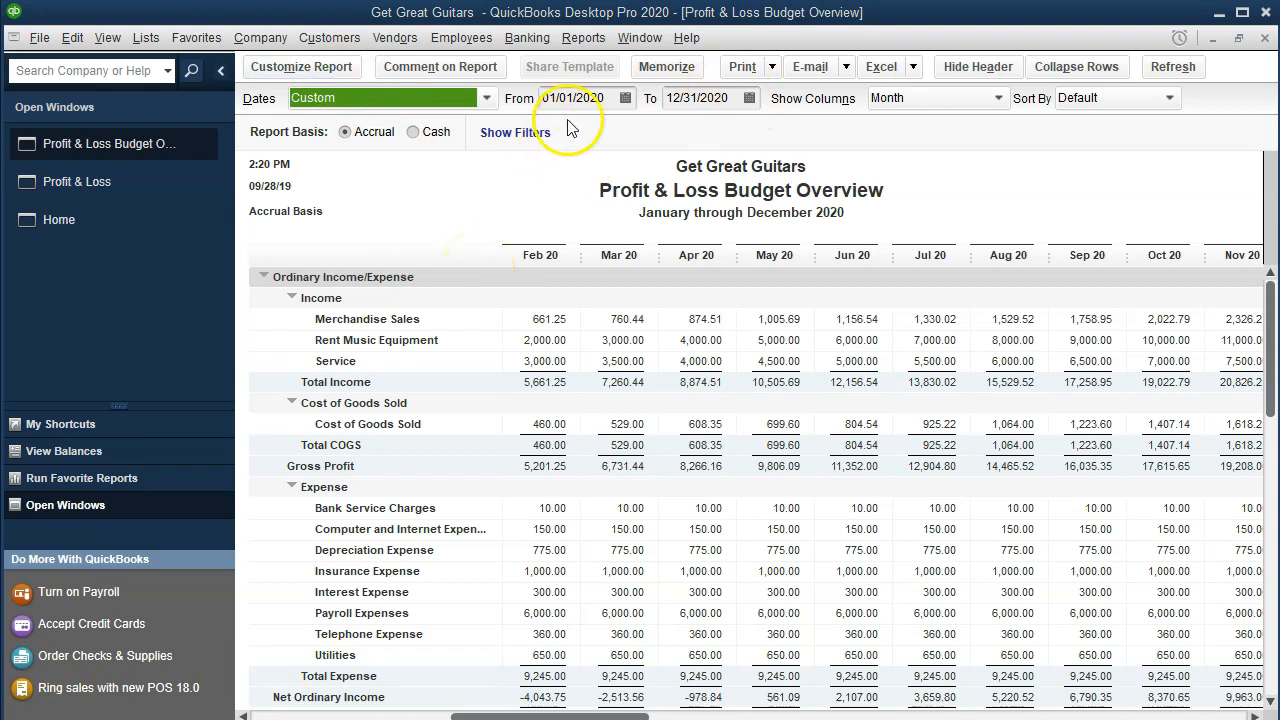
pyautogui.click(605, 100)
# Step: Try a 03/31/2020 end date, then set the report end date to 12/31/2020
pyautogui.press('Tab')
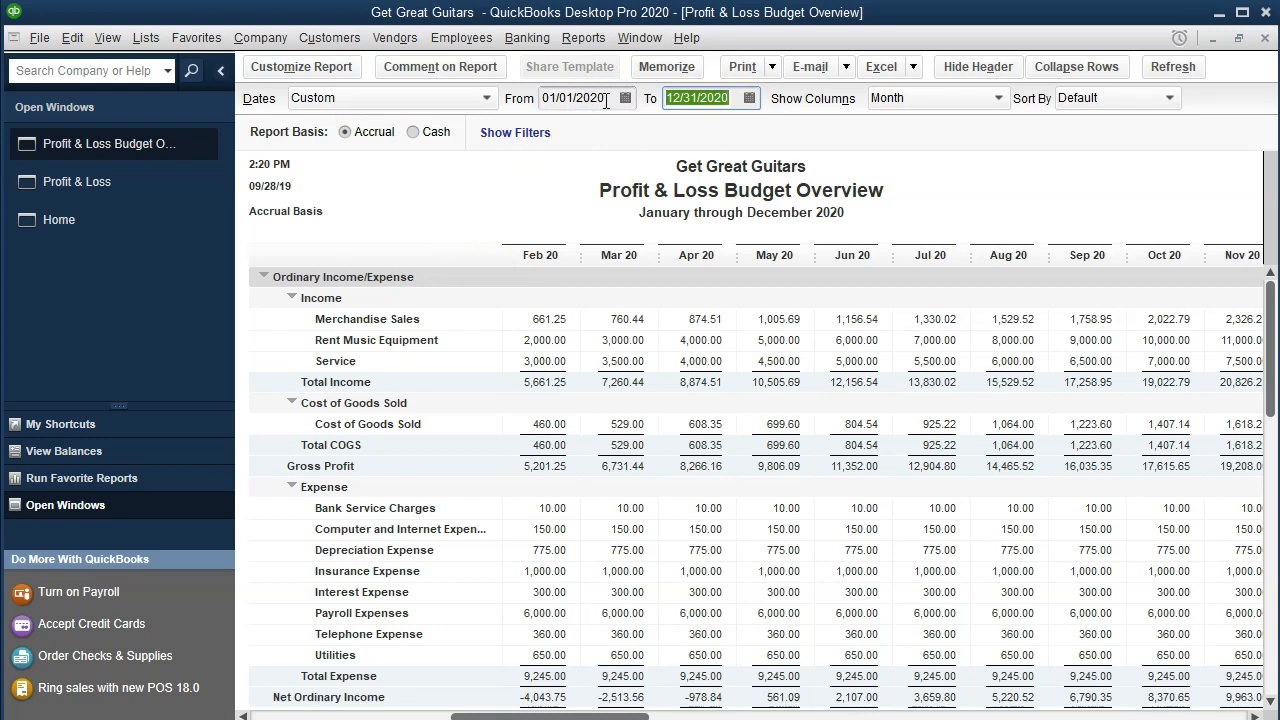
pyautogui.write('0303120')
pyautogui.press('Tab')
pyautogui.click(634, 349)
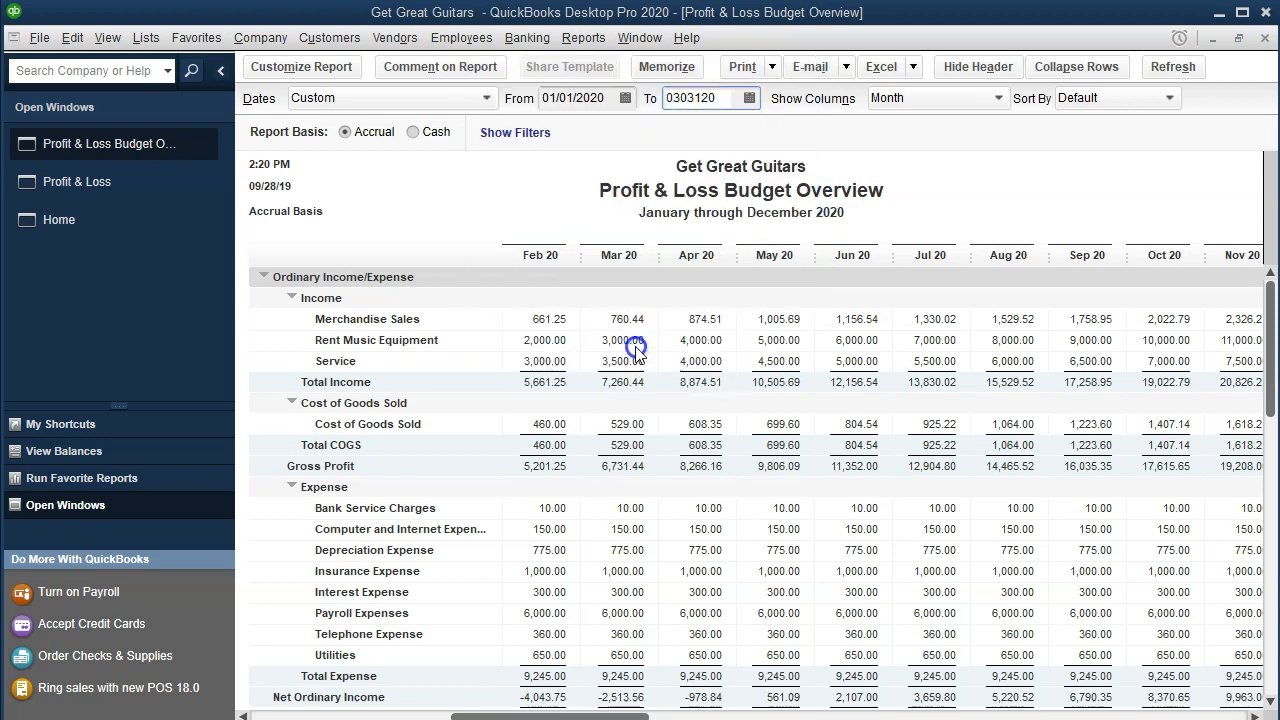
pyautogui.click(381, 67)
pyautogui.write('03')
pyautogui.press('Tab')
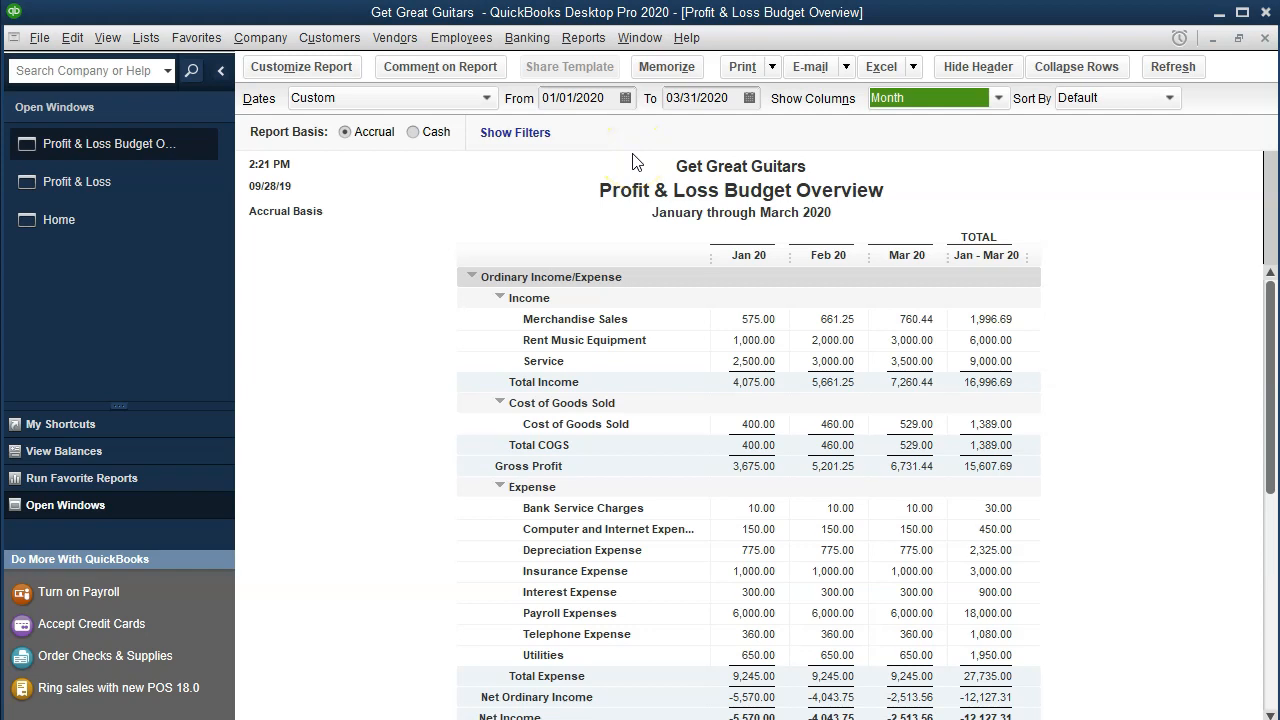
pyautogui.click(615, 103)
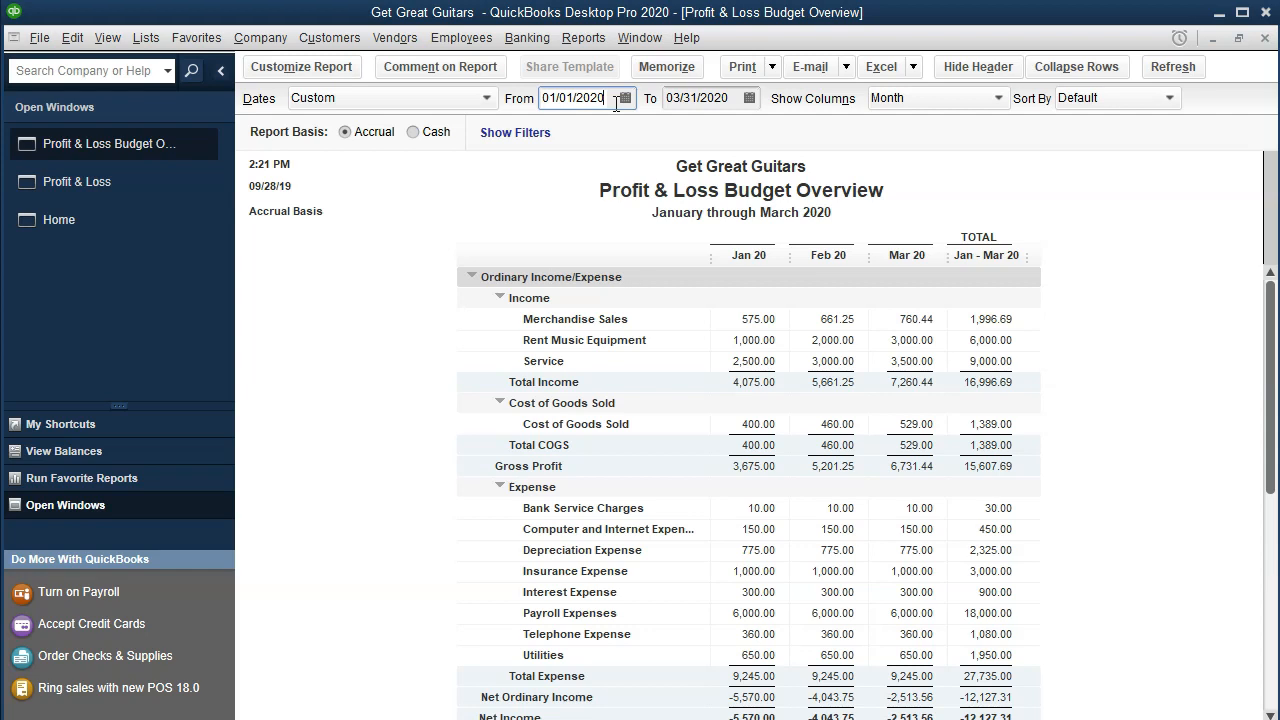
pyautogui.press('Tab')
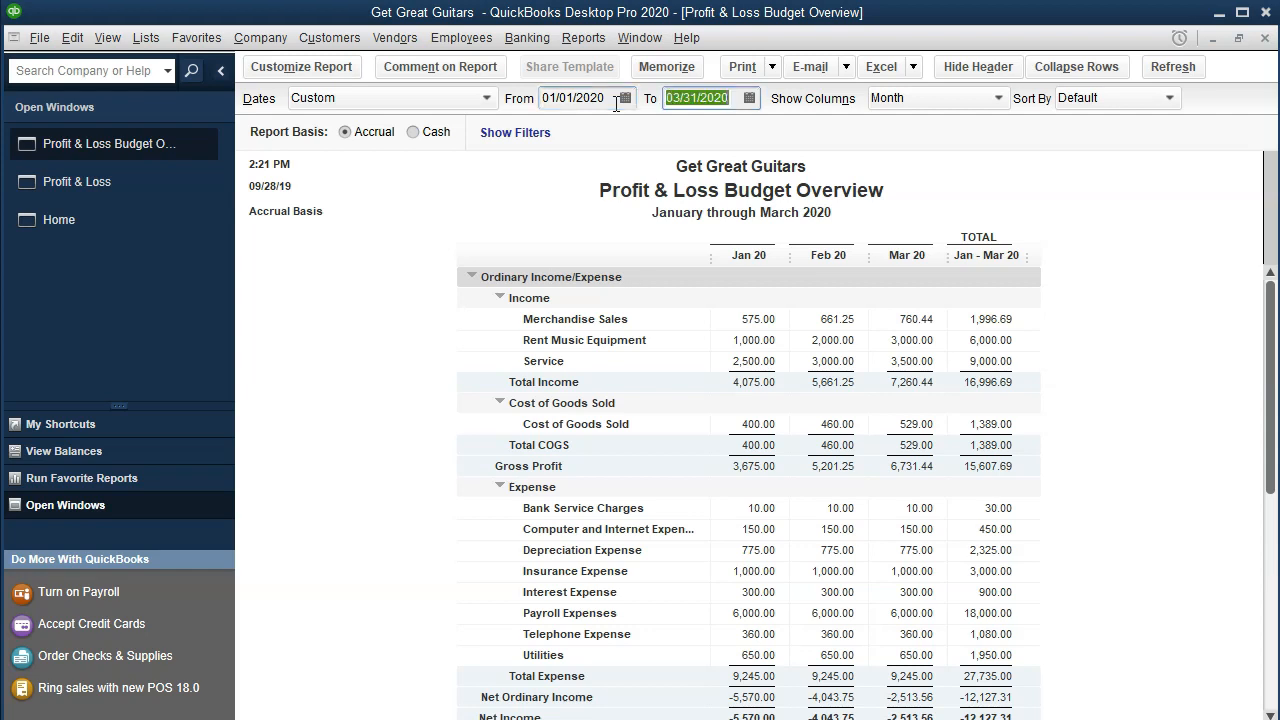
pyautogui.write('1')
pyautogui.write('2/31/20')
pyautogui.press('Tab')
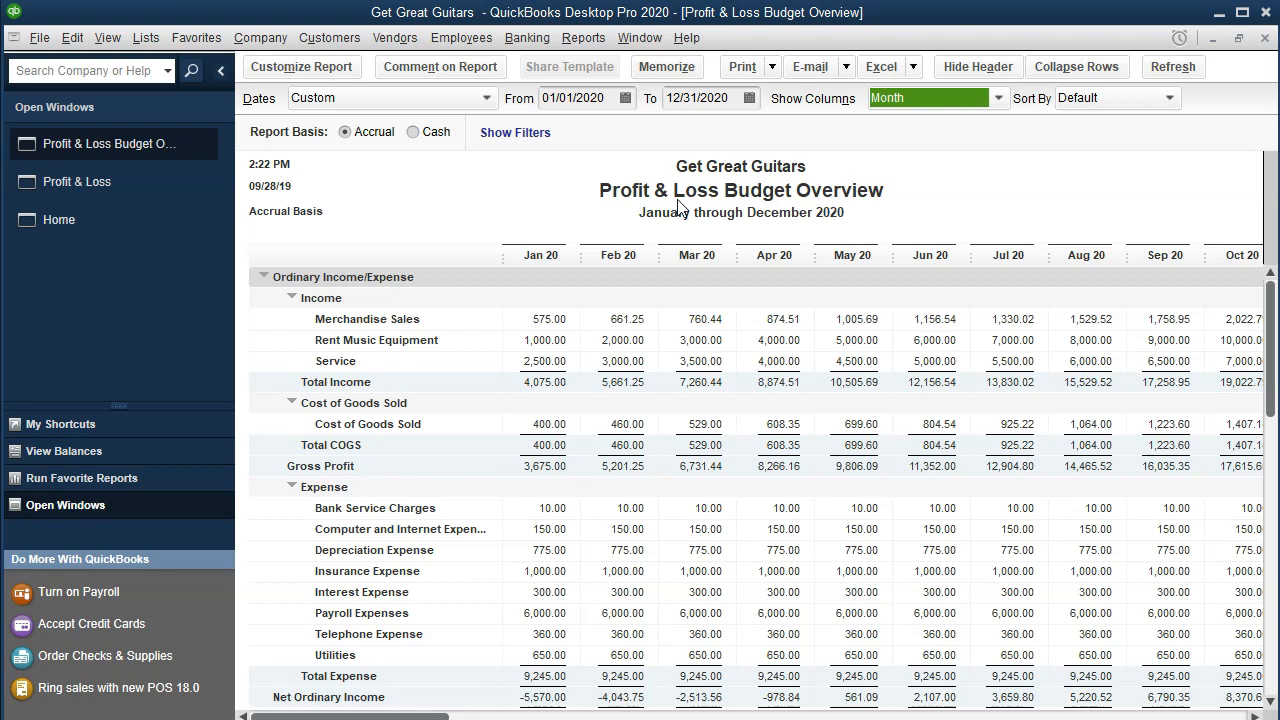
# Step: Export the report to a new worksheet in a new Excel workbook
pyautogui.click(913, 68)
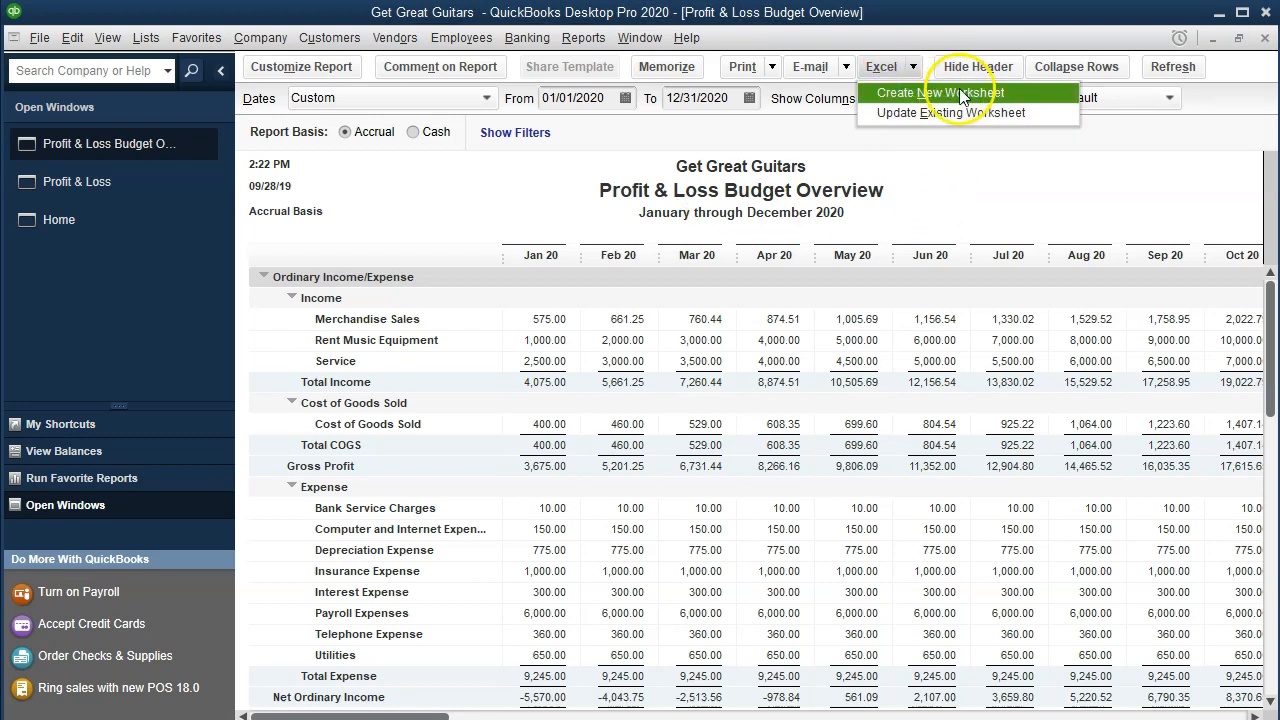
pyautogui.click(992, 94)
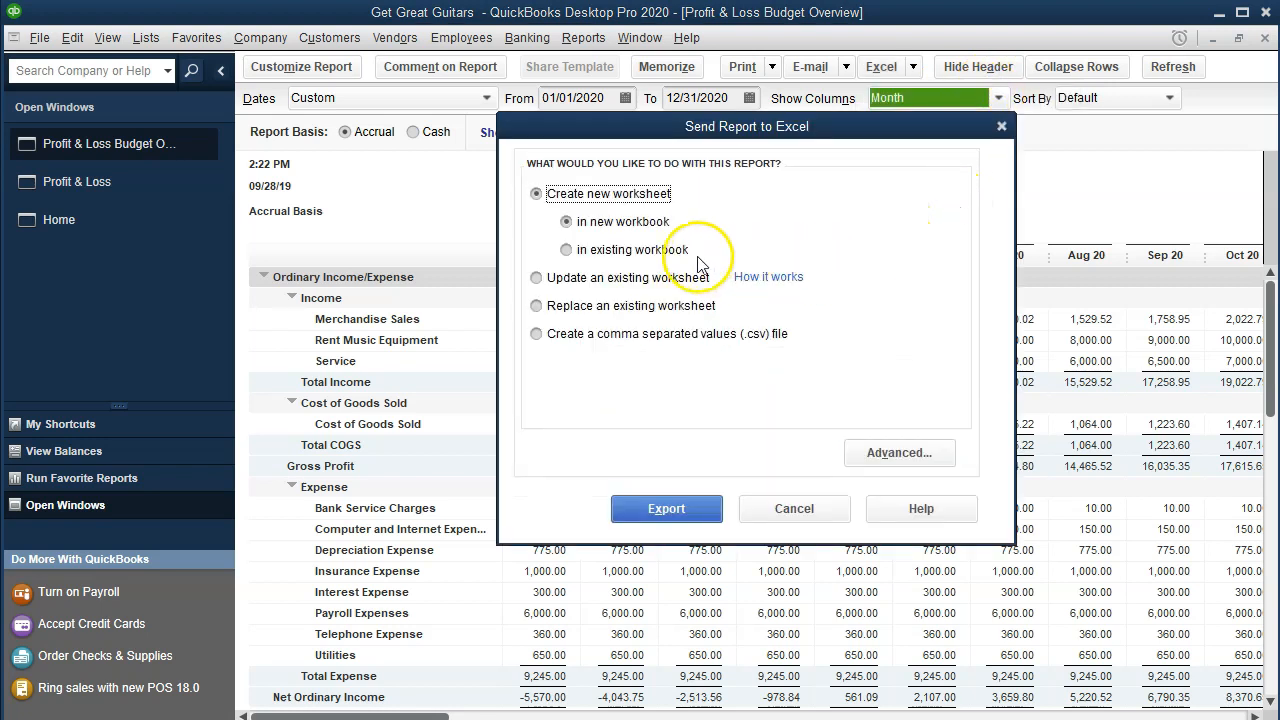
pyautogui.click(686, 512)
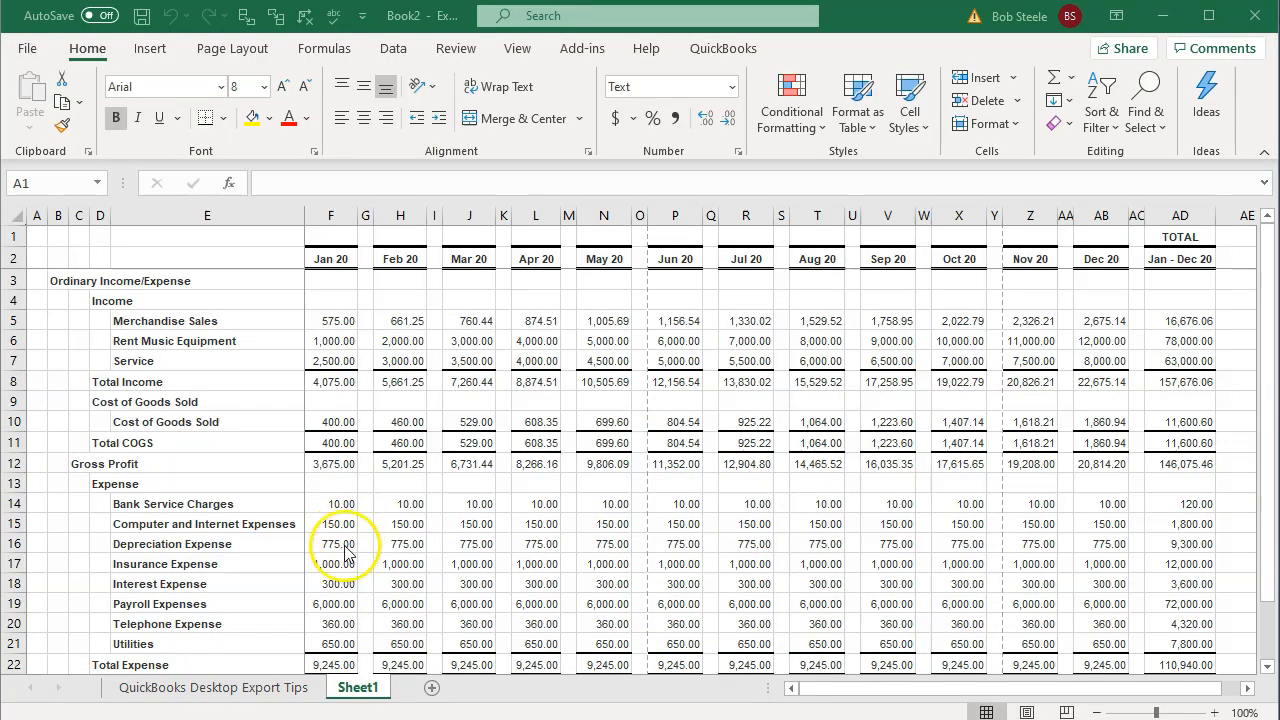
# Step: Delete the QuickBooks Desktop Export Tips sheet
pyautogui.click(243, 688)
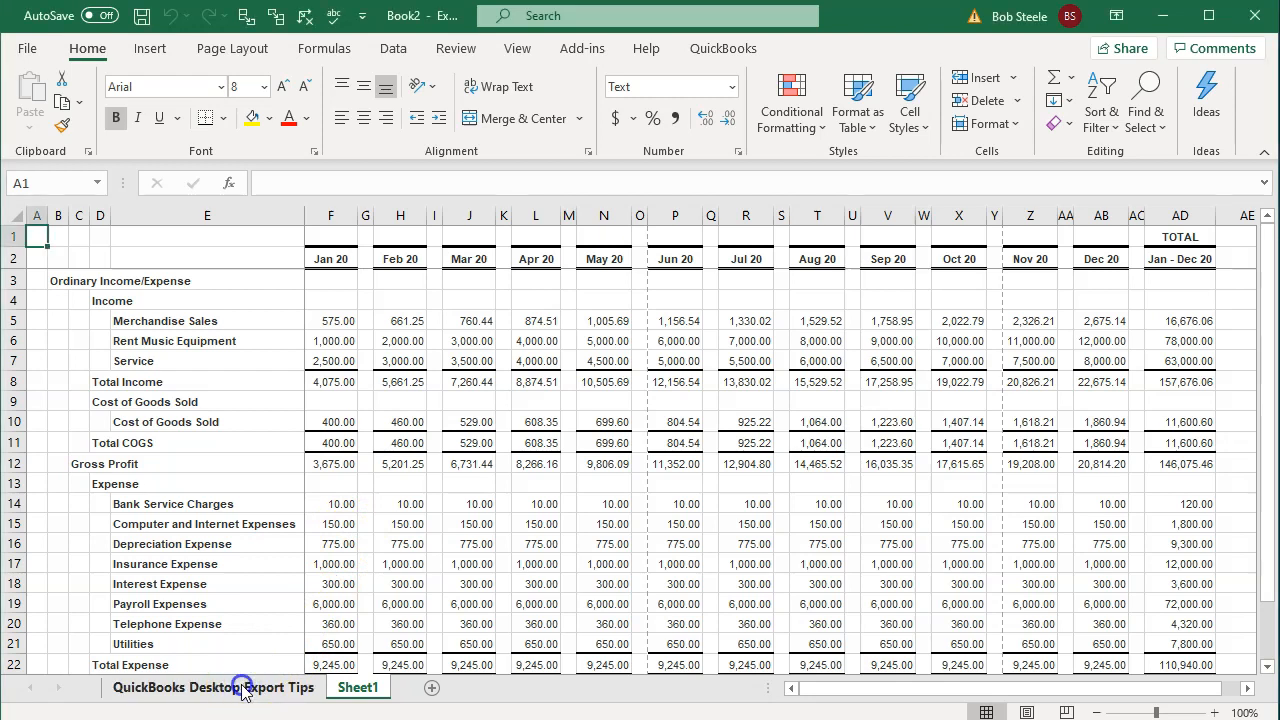
pyautogui.rightClick(243, 688)
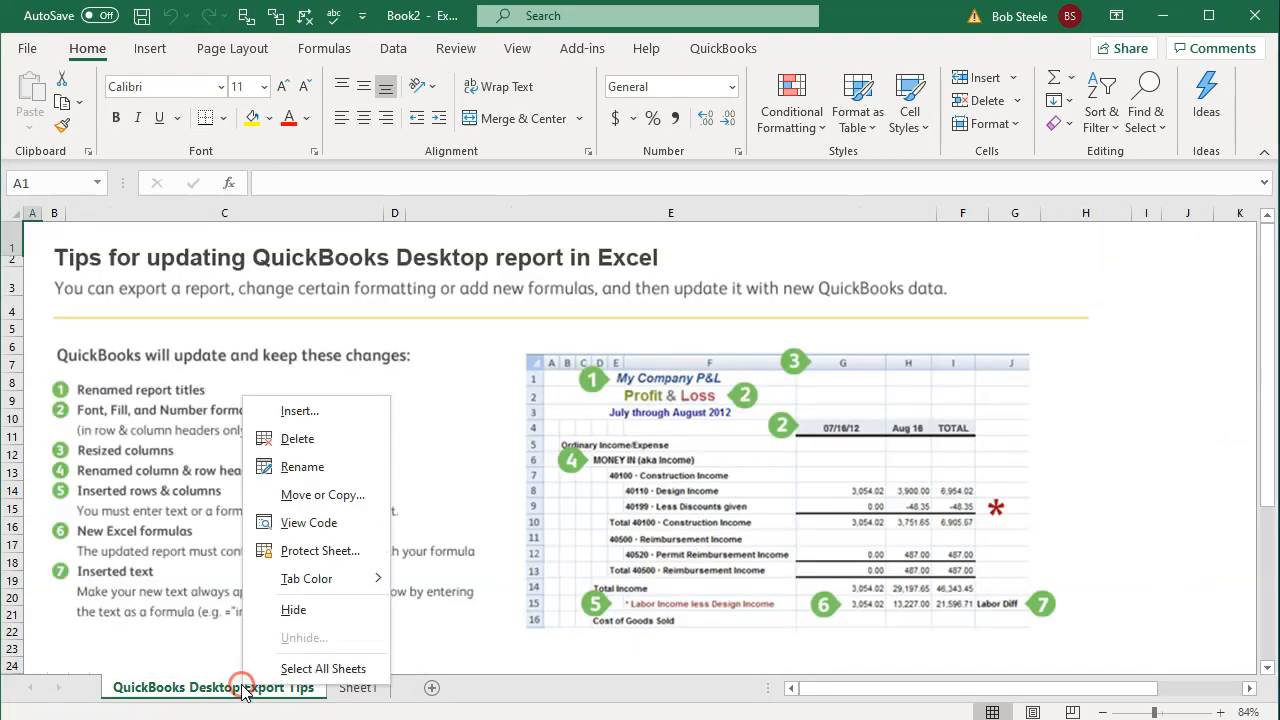
pyautogui.click(296, 440)
pyautogui.click(586, 412)
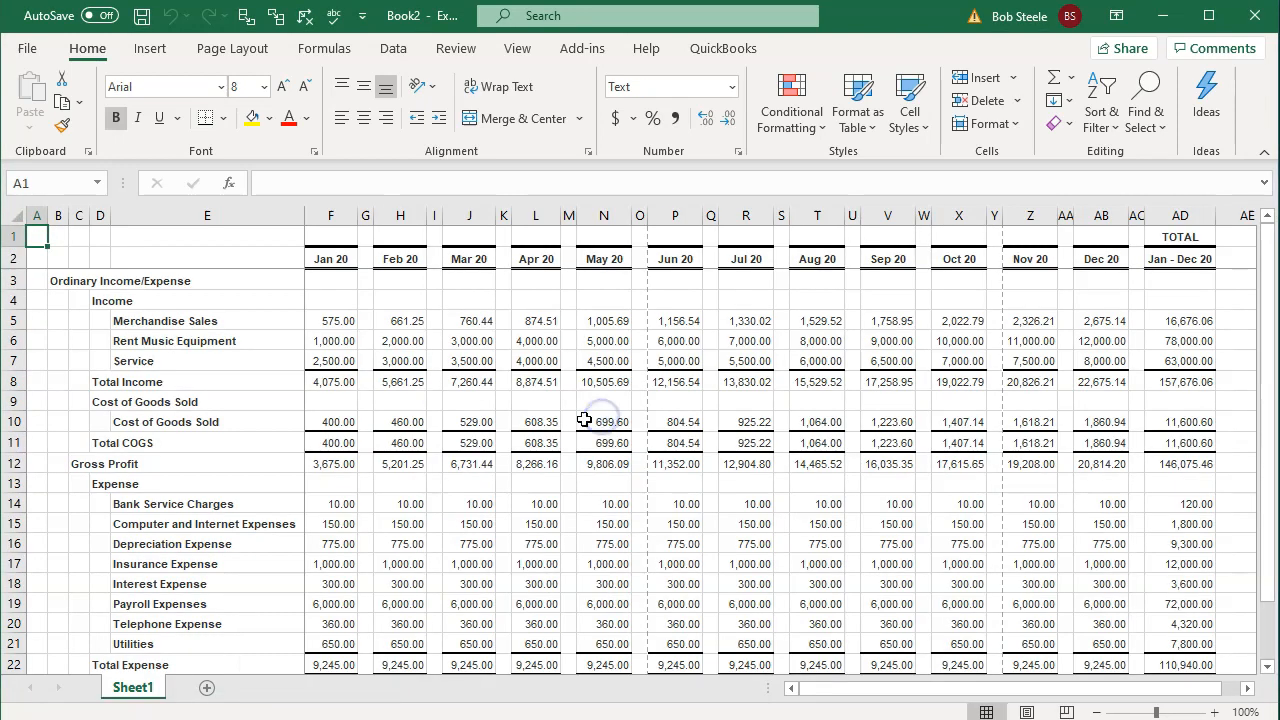
# Step: Switch to Page Layout view, accepting the freeze panes warning, and turn off the split
pyautogui.click(1028, 710)
pyautogui.click(612, 410)
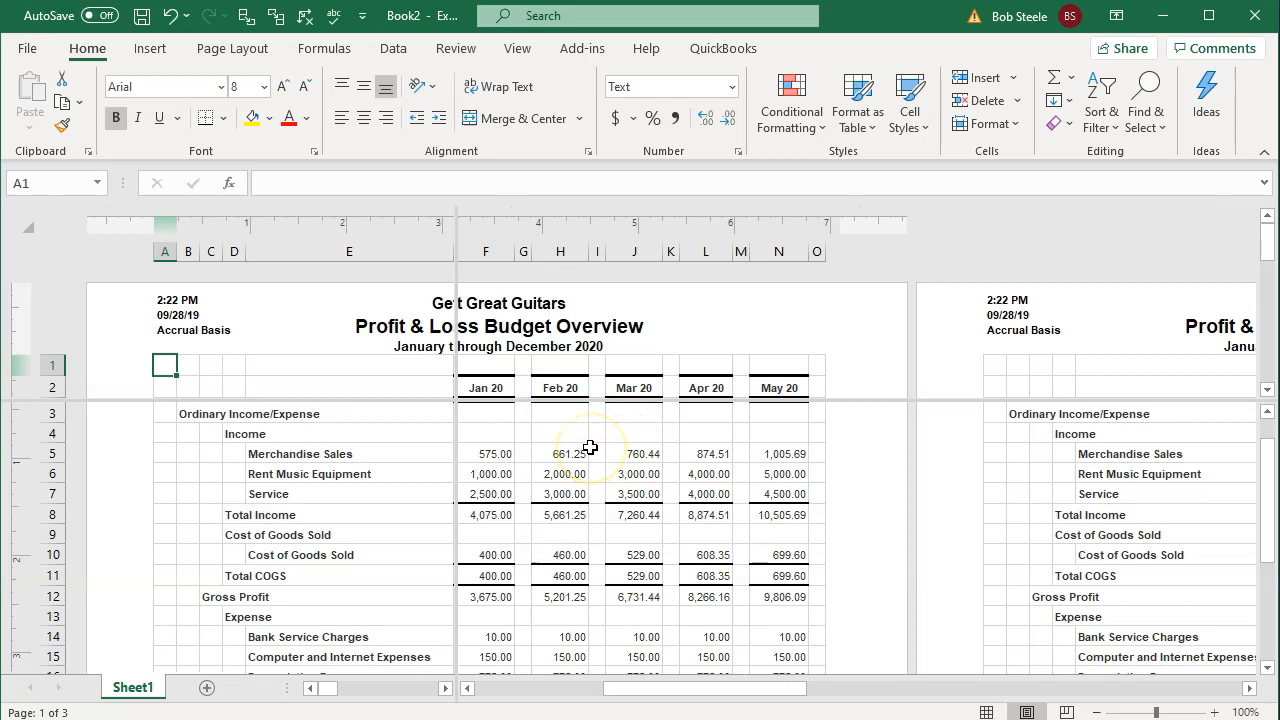
pyautogui.click(521, 52)
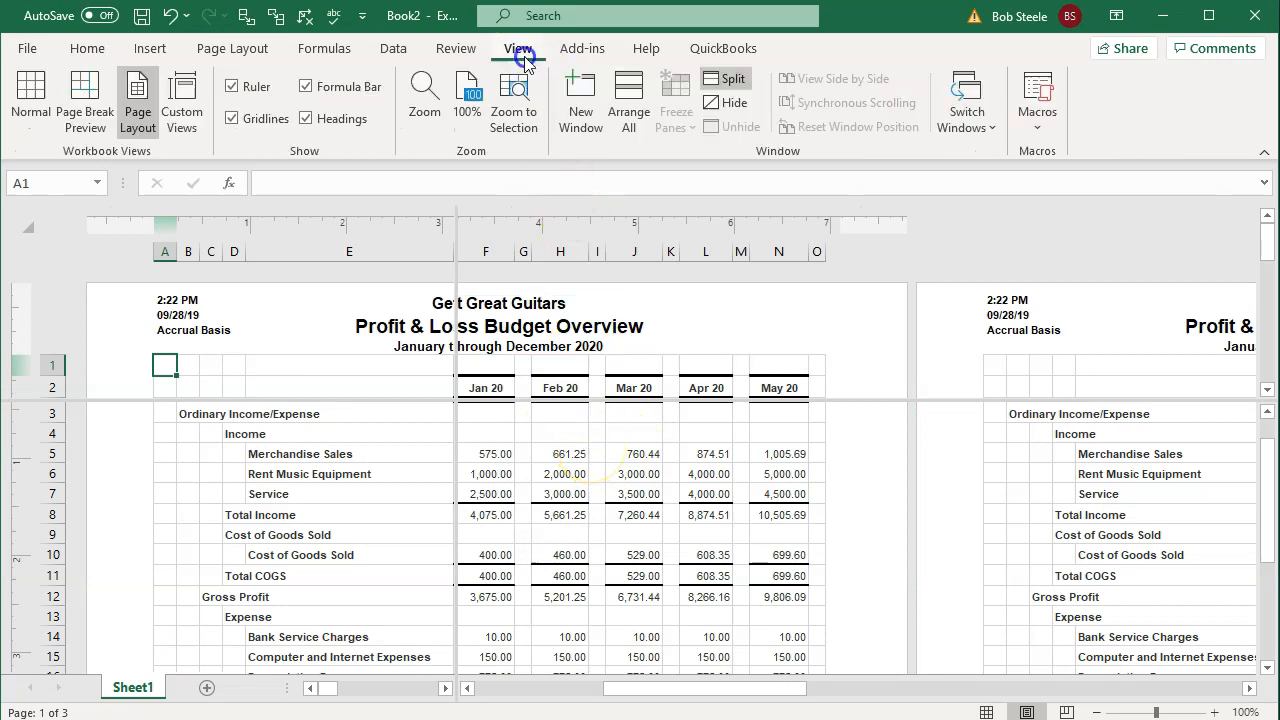
pyautogui.click(726, 82)
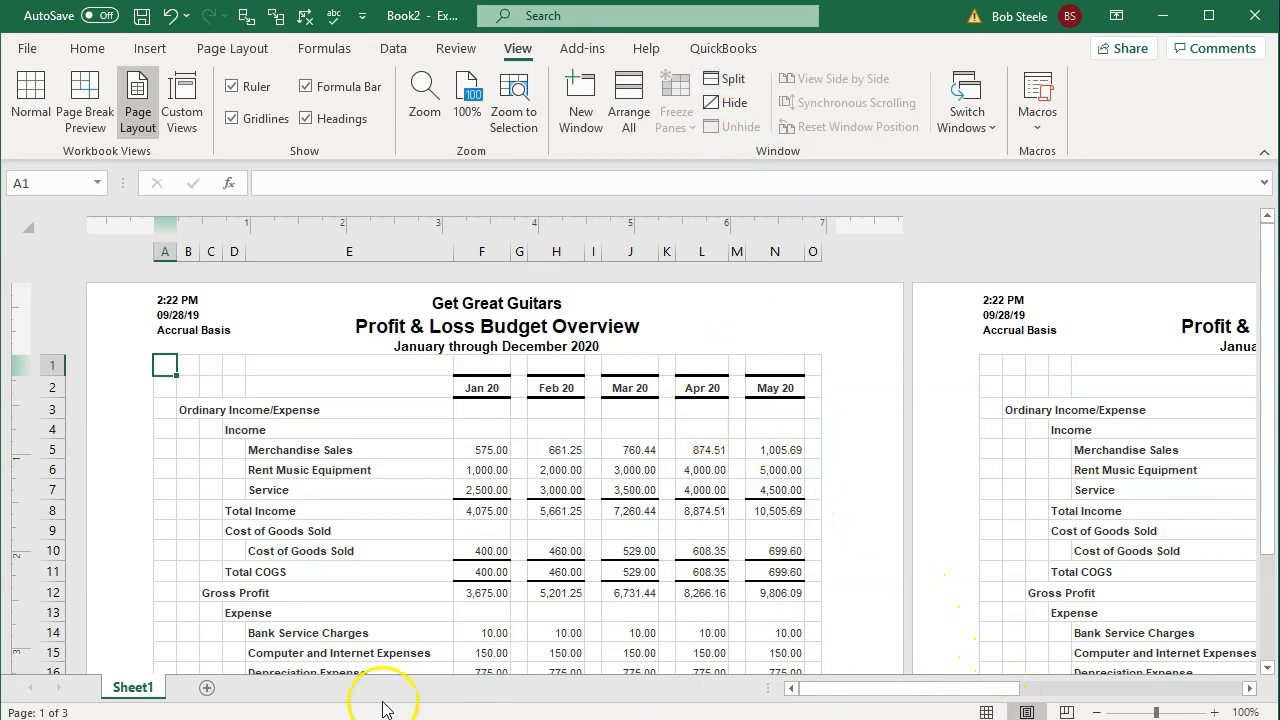
# Step: Rename Sheet1 to P&L Budget
pyautogui.doubleClick(133, 687)
pyautogui.click(336, 587)
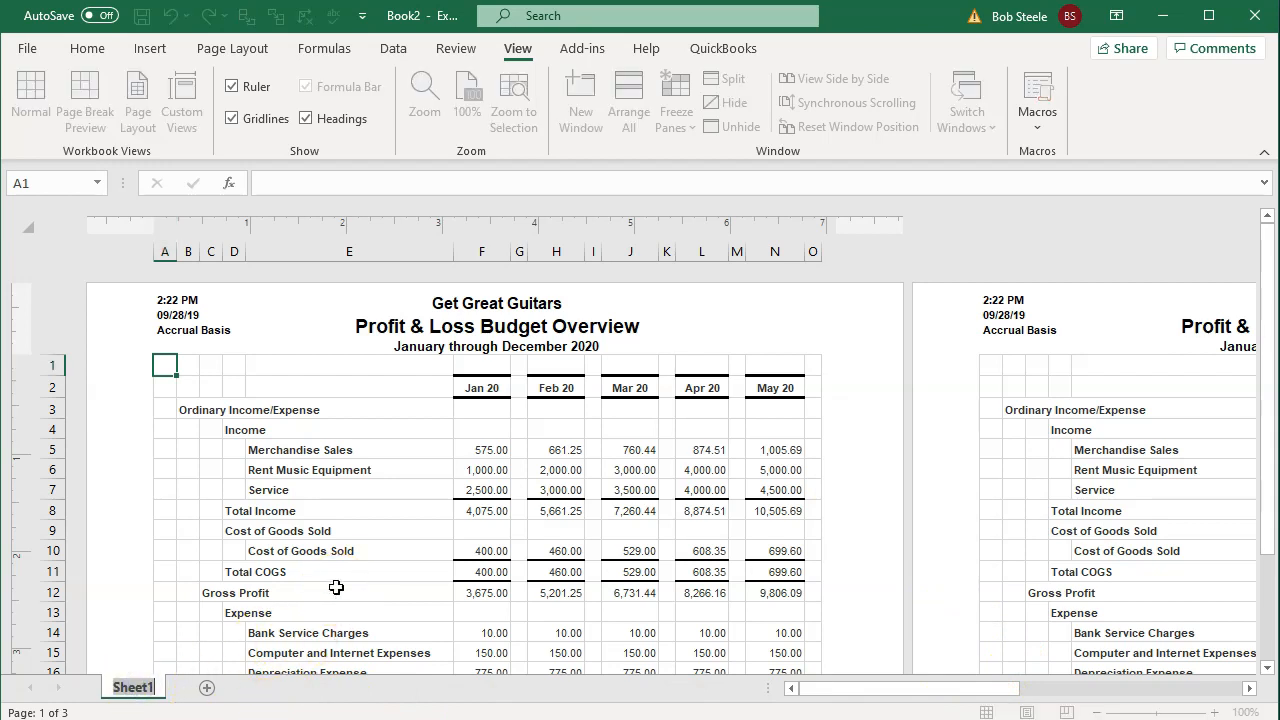
pyautogui.write('P&L Budget')
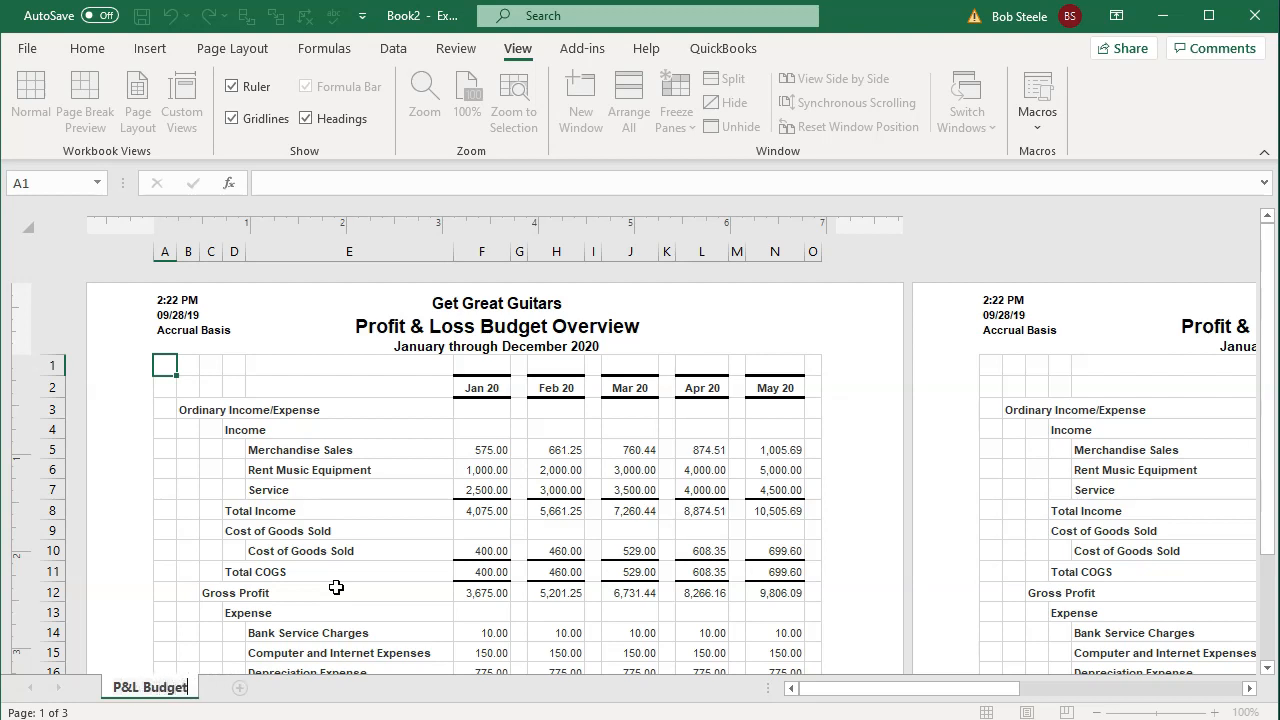
pyautogui.click(336, 587)
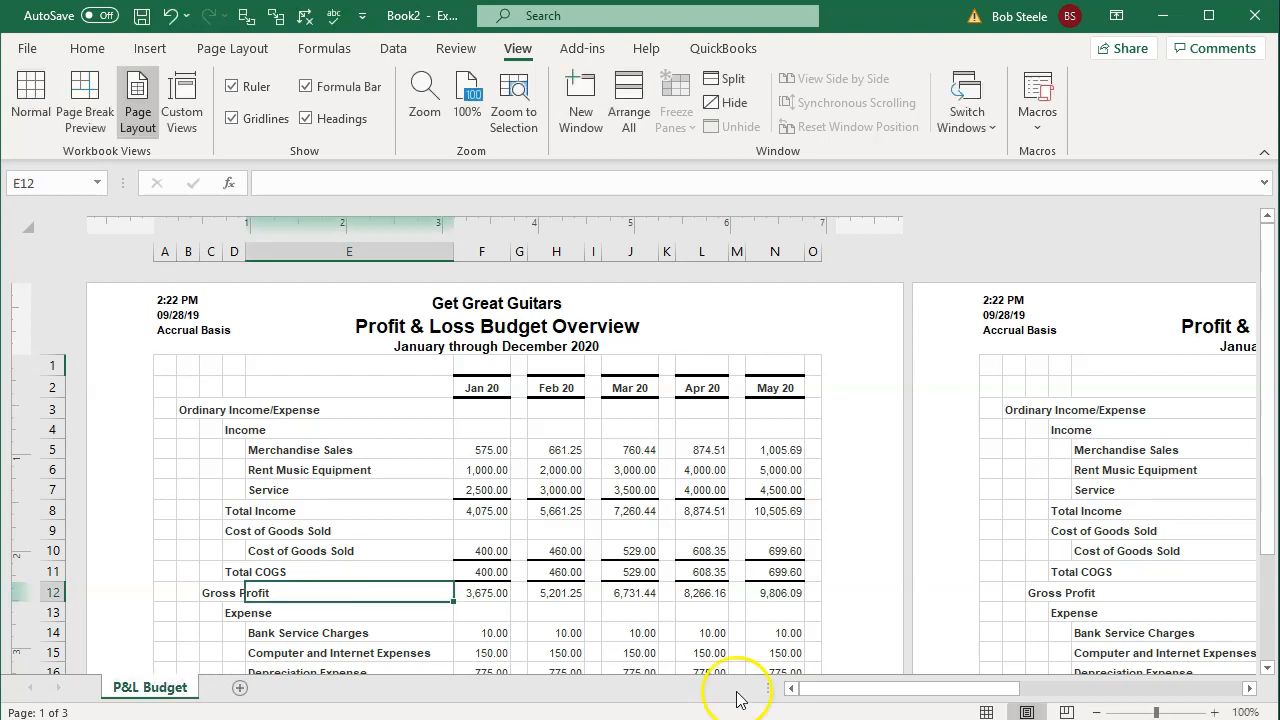
# Step: Return to Normal view and select spacer columns A, G, I, K, M, O, Q, S, U, W, Y, AA, AC
pyautogui.click(986, 712)
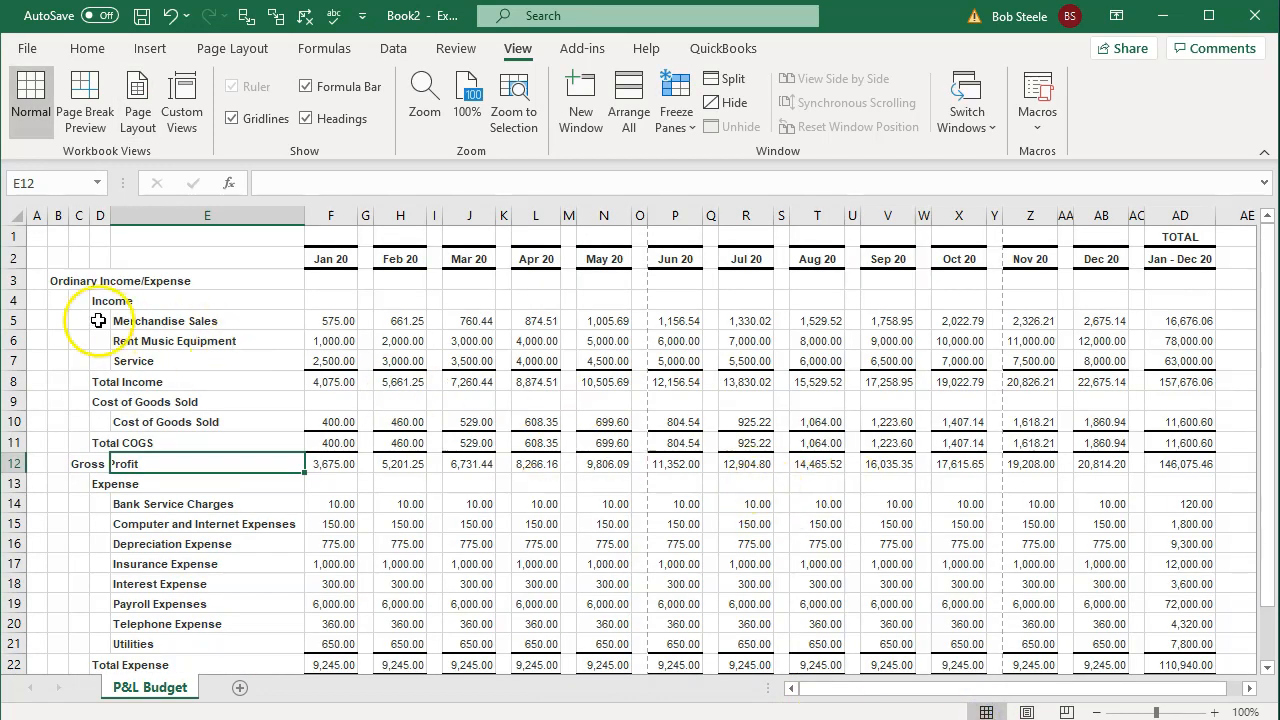
pyautogui.click(38, 214)
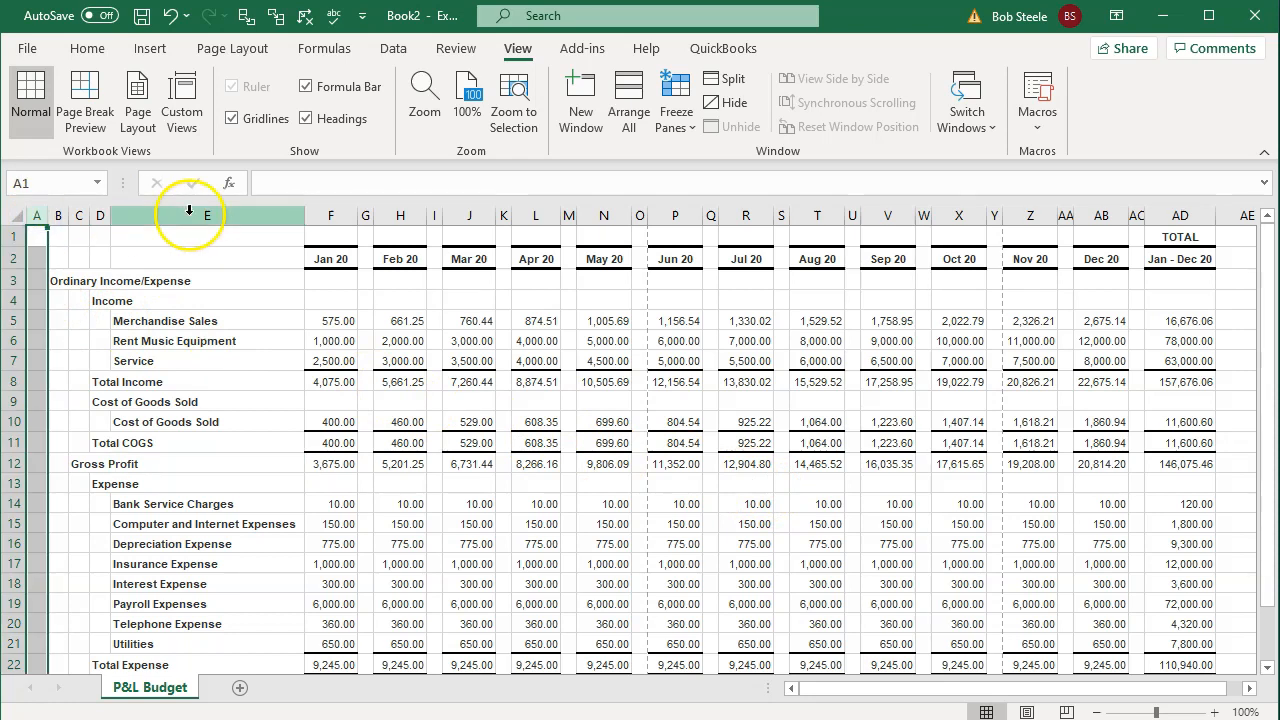
pyautogui.keyDown('ctrl'); pyautogui.click(366, 212); pyautogui.keyUp('ctrl')
pyautogui.keyDown('ctrl'); pyautogui.click(435, 212); pyautogui.keyUp('ctrl')
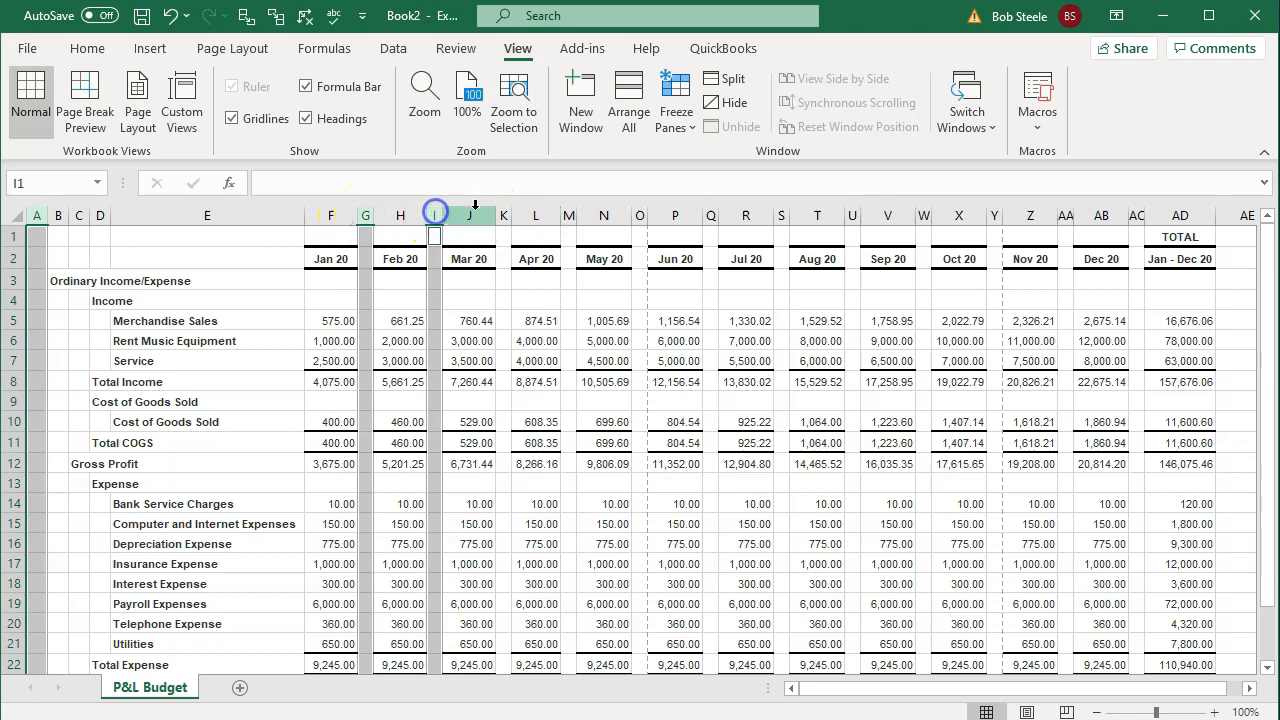
pyautogui.keyDown('ctrl'); pyautogui.click(503, 212); pyautogui.keyUp('ctrl')
pyautogui.keyDown('ctrl'); pyautogui.click(568, 215); pyautogui.keyUp('ctrl')
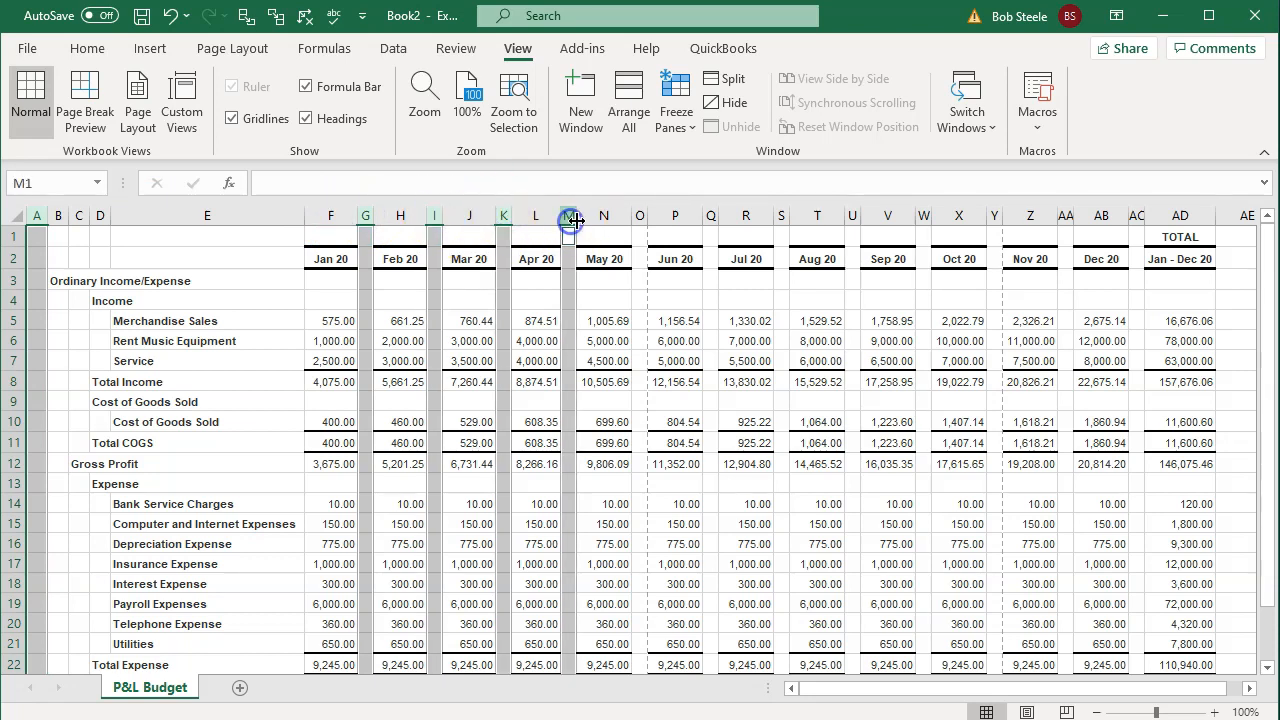
pyautogui.keyDown('ctrl'); pyautogui.click(639, 215); pyautogui.keyUp('ctrl')
pyautogui.keyDown('ctrl'); pyautogui.click(710, 215); pyautogui.keyUp('ctrl')
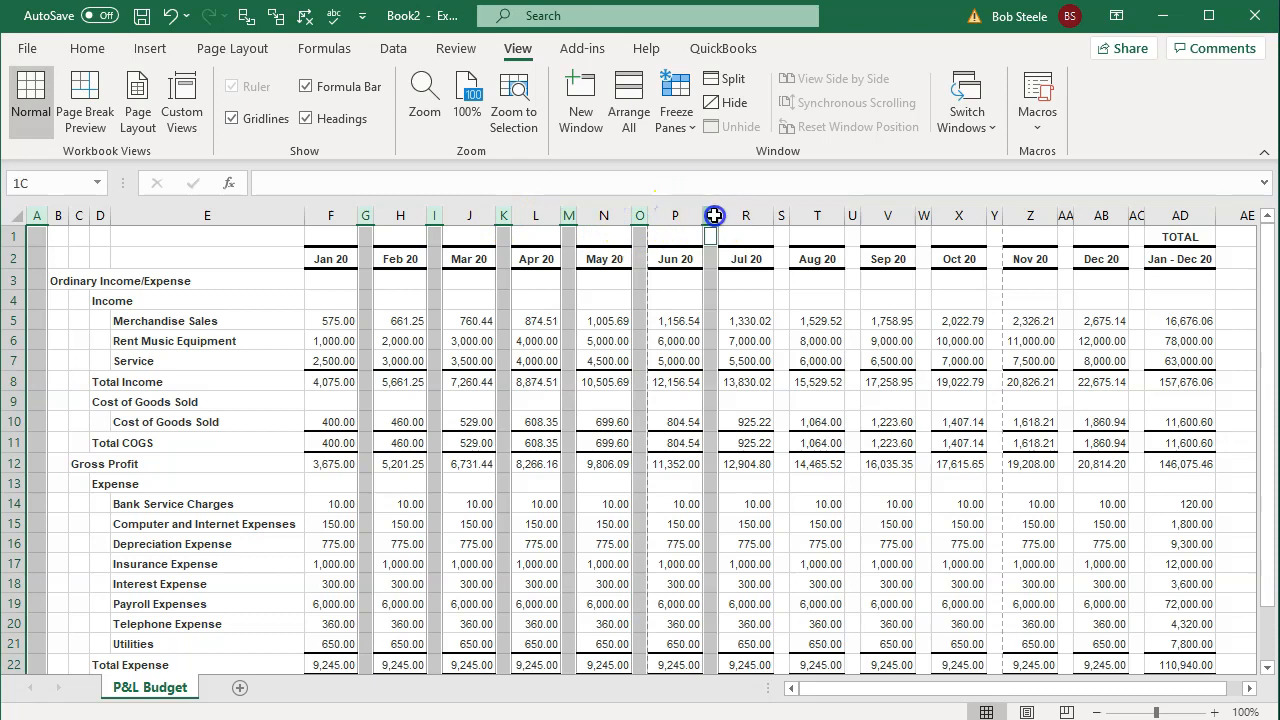
pyautogui.keyDown('ctrl'); pyautogui.click(781, 215); pyautogui.keyUp('ctrl')
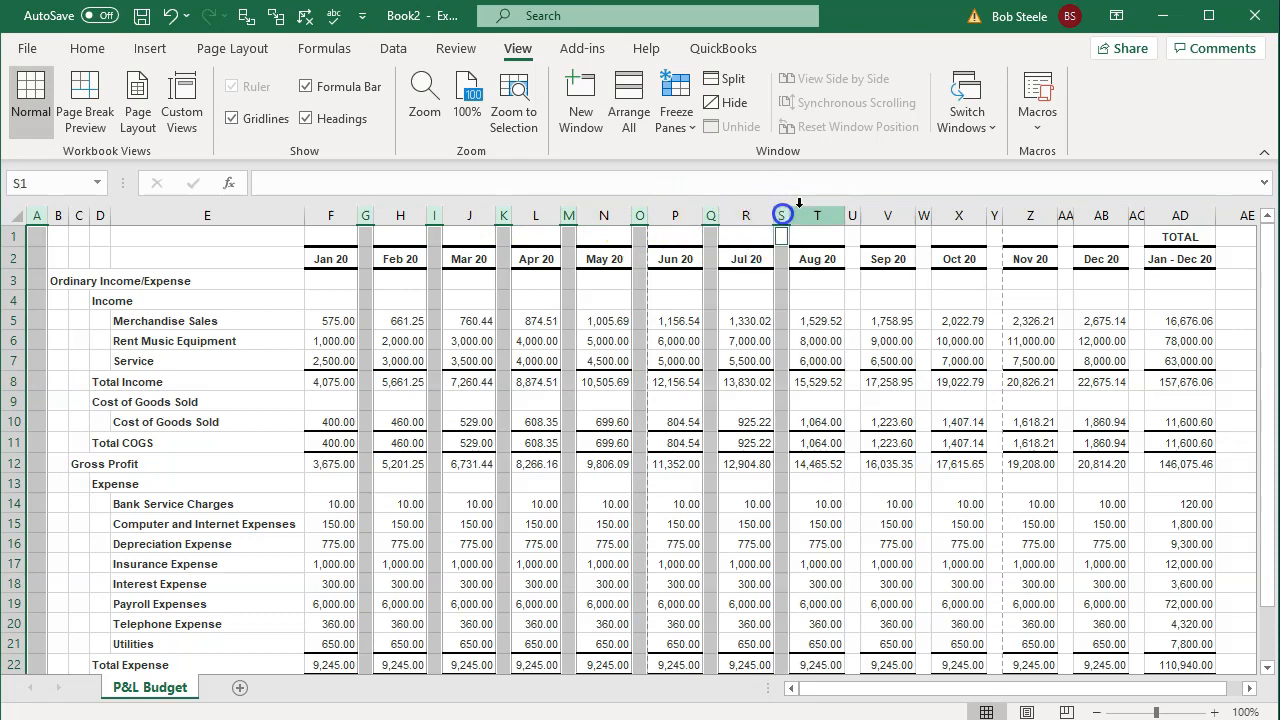
pyautogui.keyDown('ctrl'); pyautogui.click(852, 215); pyautogui.keyUp('ctrl')
pyautogui.keyDown('ctrl'); pyautogui.click(923, 215); pyautogui.keyUp('ctrl')
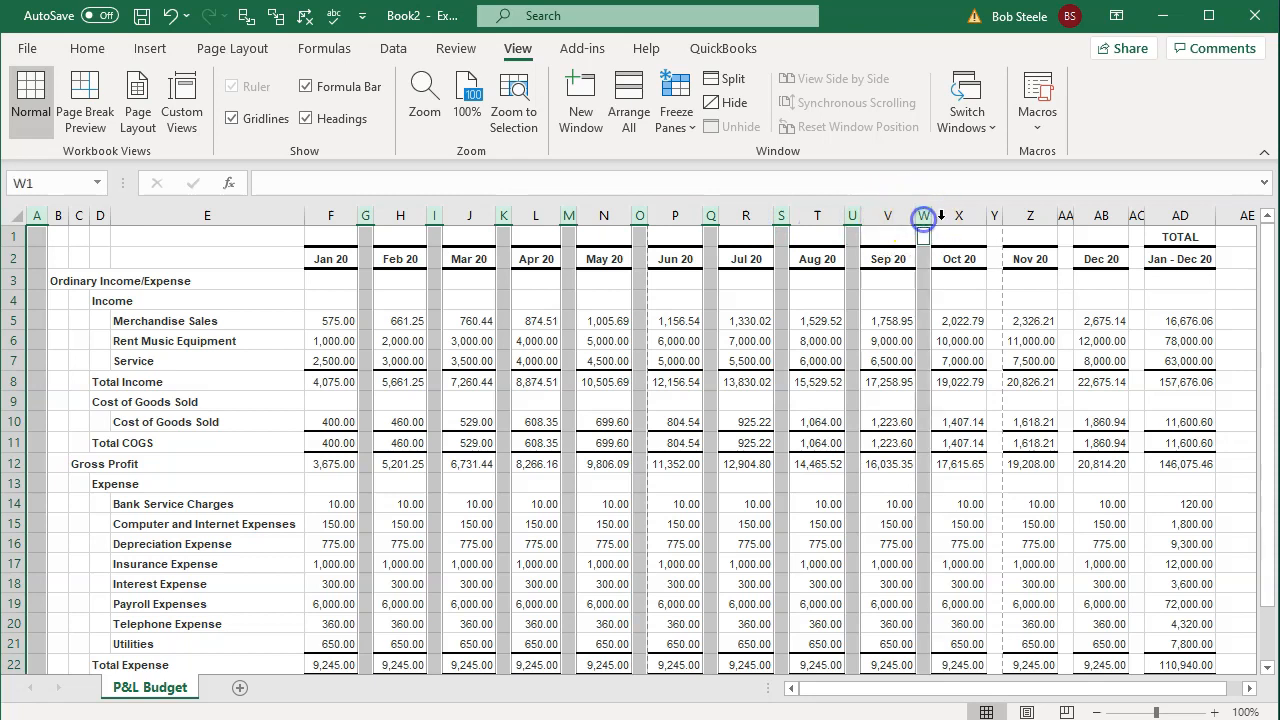
pyautogui.keyDown('ctrl'); pyautogui.click(994, 216); pyautogui.keyUp('ctrl')
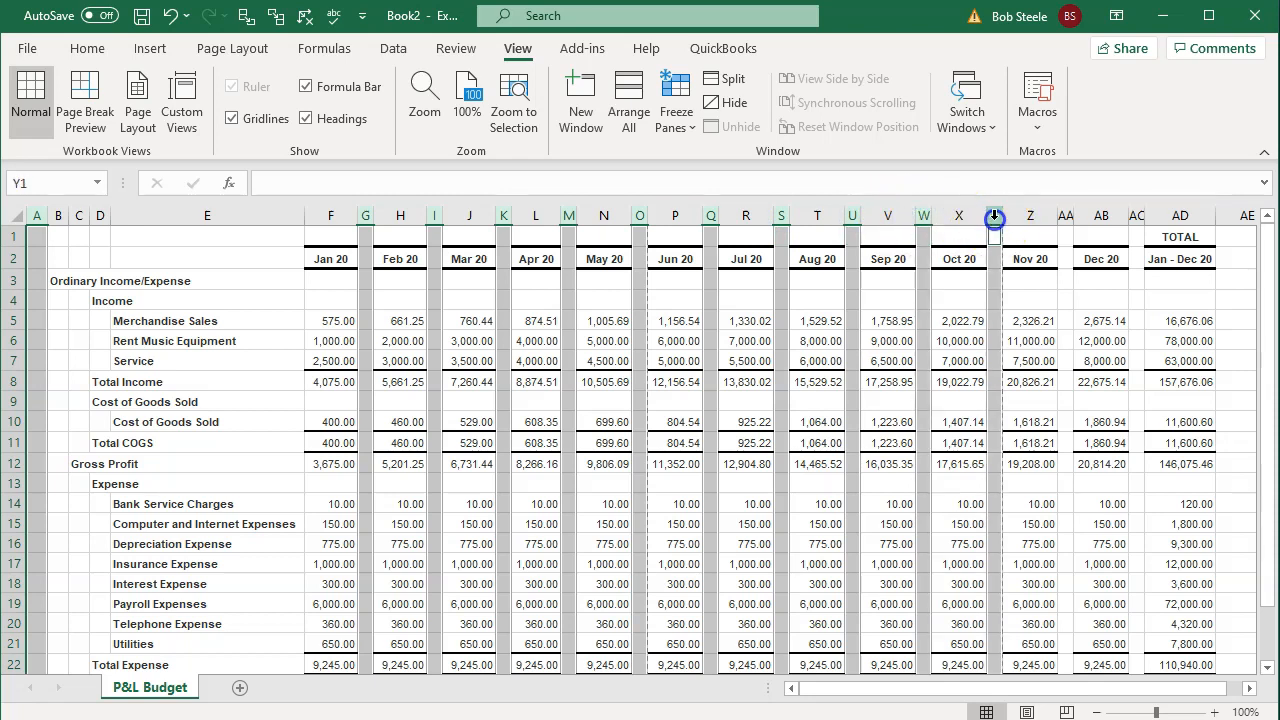
pyautogui.keyDown('ctrl'); pyautogui.click(1065, 215); pyautogui.keyUp('ctrl')
pyautogui.keyDown('ctrl'); pyautogui.click(1137, 215); pyautogui.keyUp('ctrl')
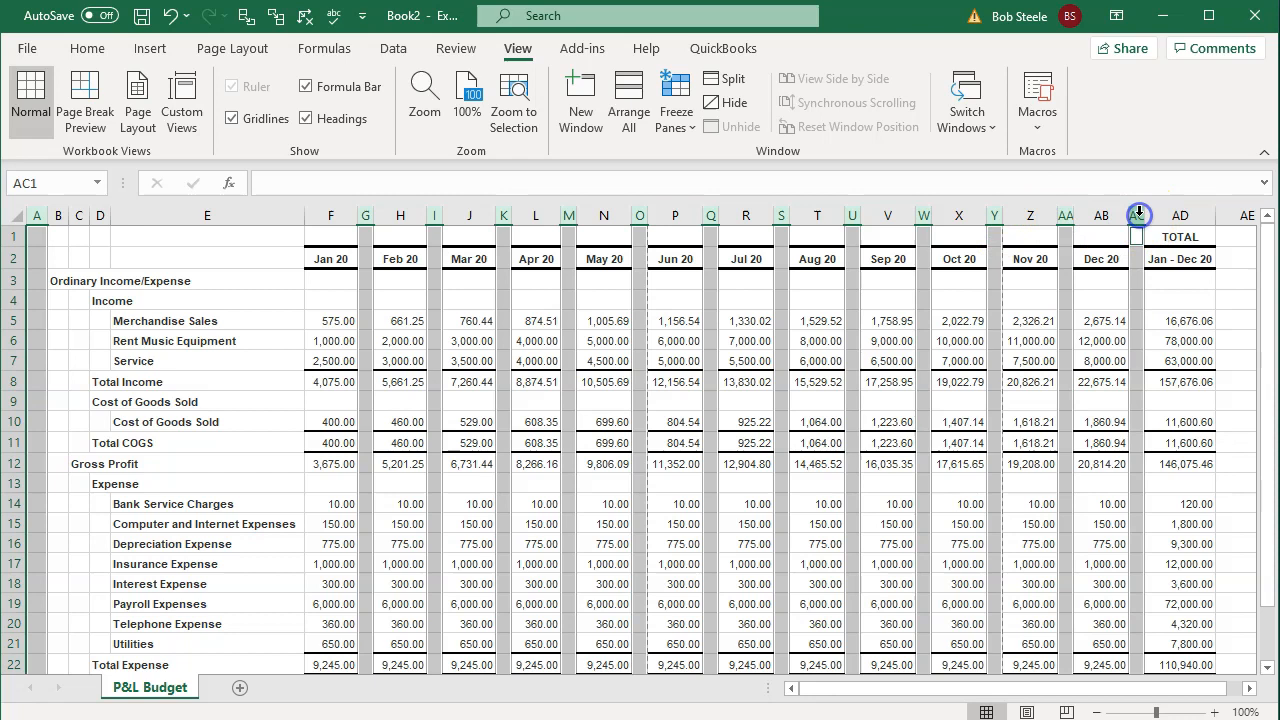
# Step: Delete the selected spacer columns so Jan 20–Dec 20 fill columns E–P
pyautogui.rightClick(437, 282)
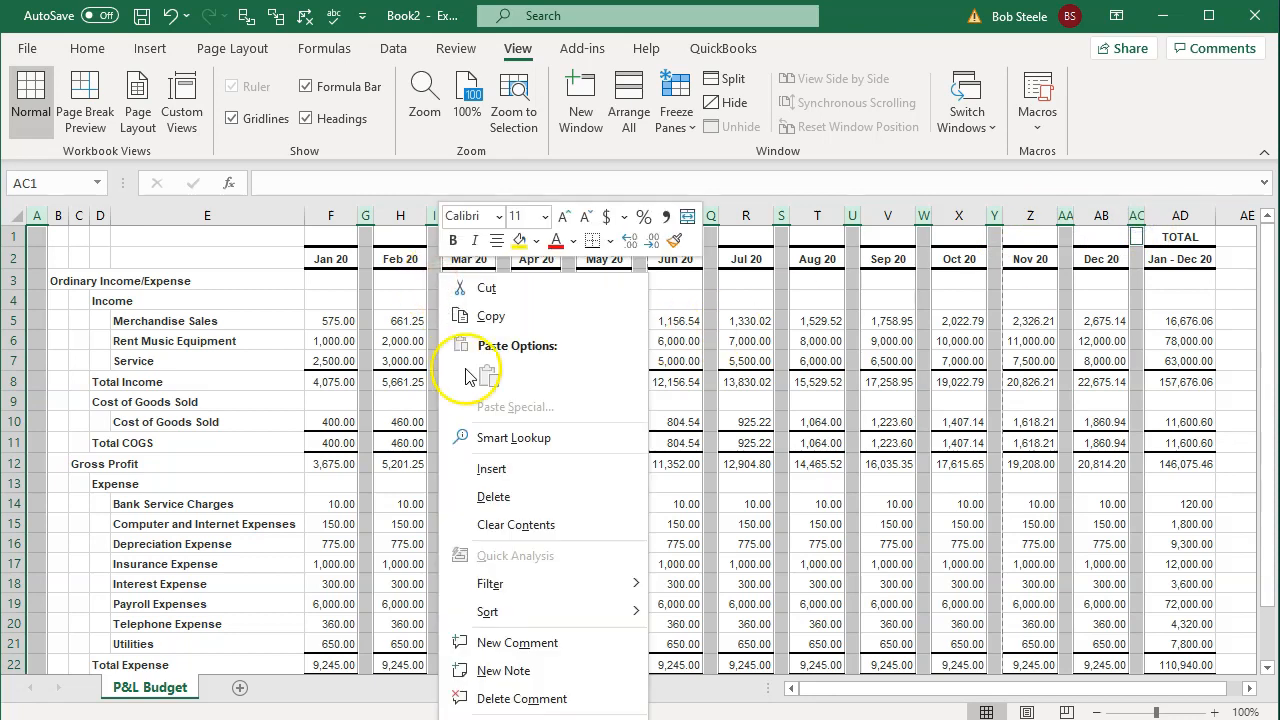
pyautogui.click(490, 496)
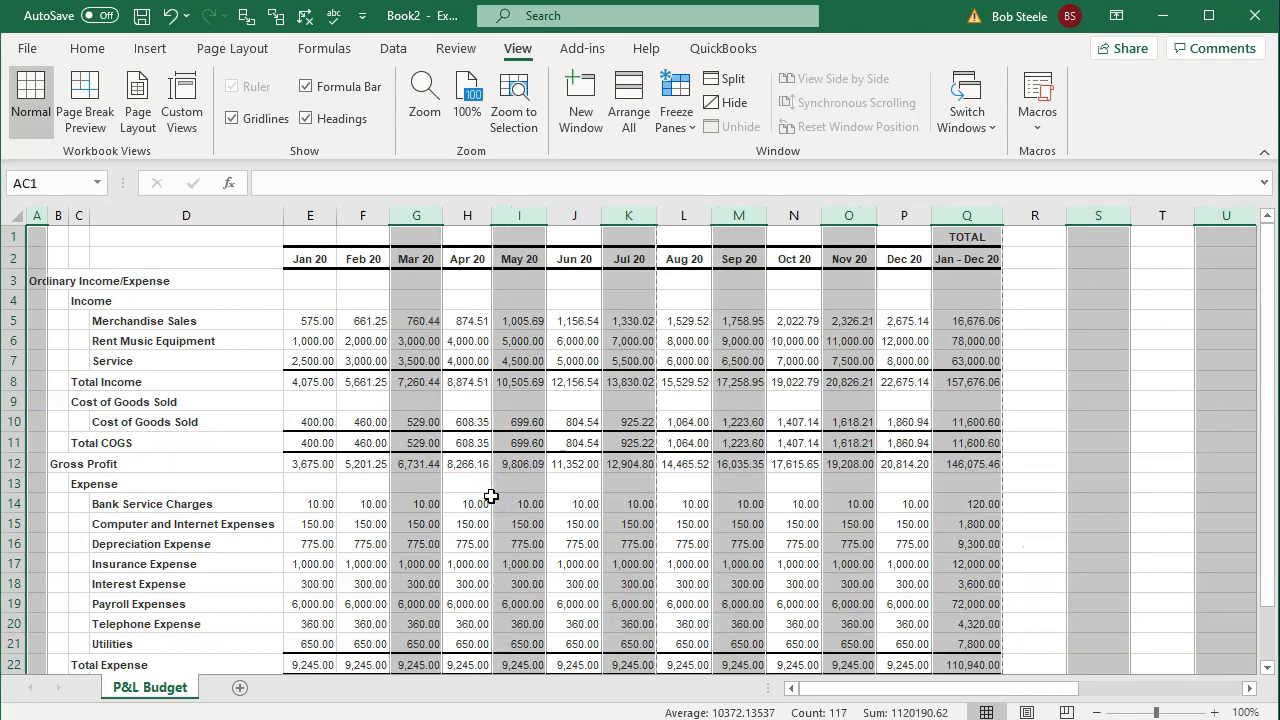
pyautogui.click(563, 443)
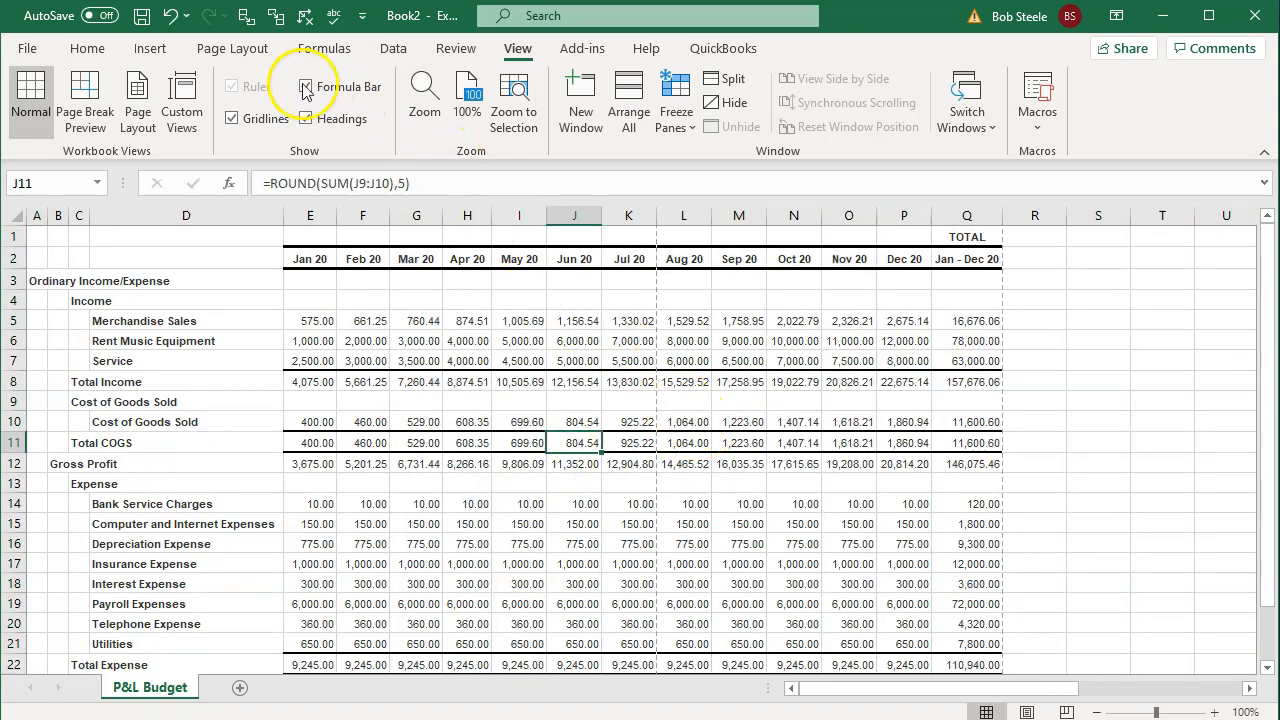
pyautogui.click(236, 52)
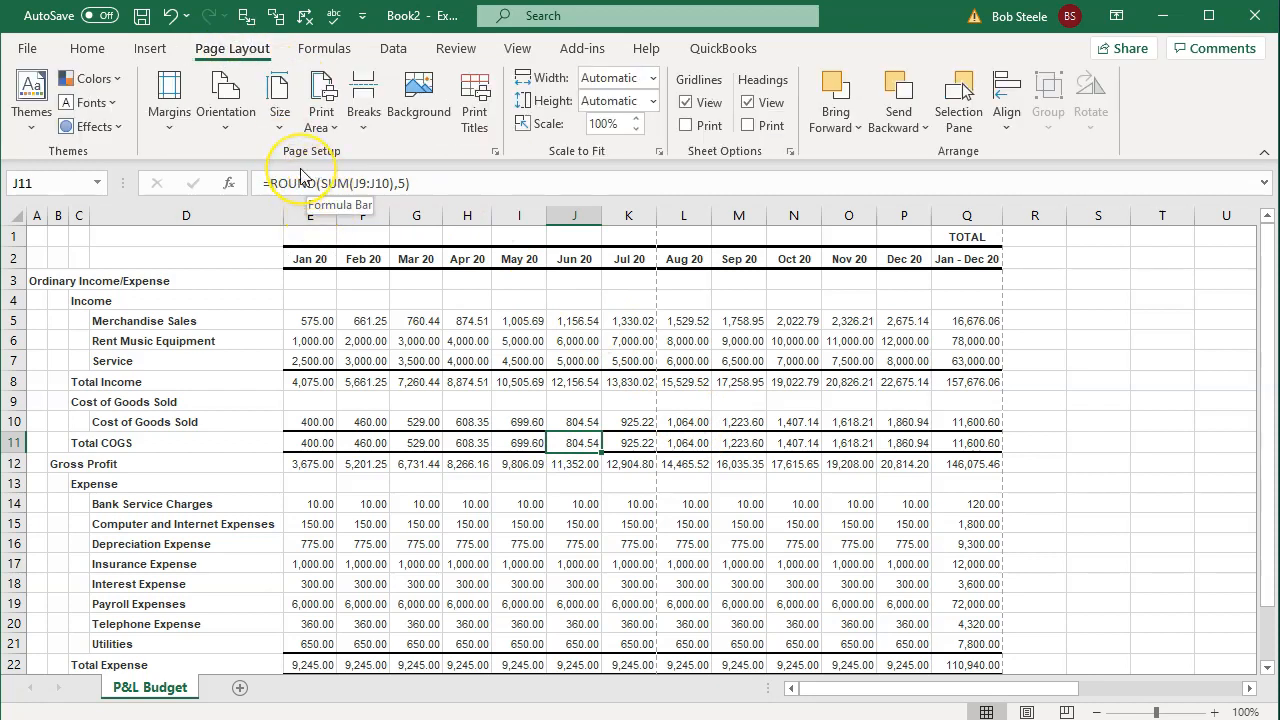
# Step: Switch the P&L Budget sheet to landscape orientation
pyautogui.click(236, 126)
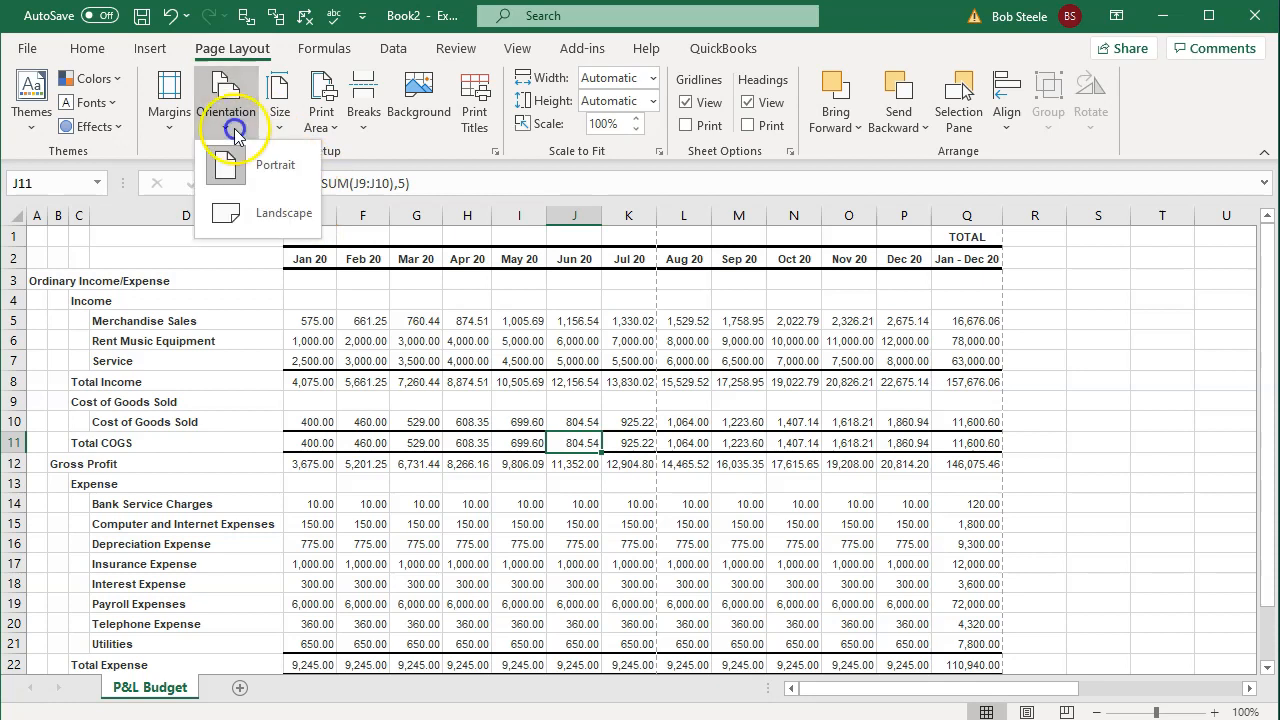
pyautogui.click(257, 211)
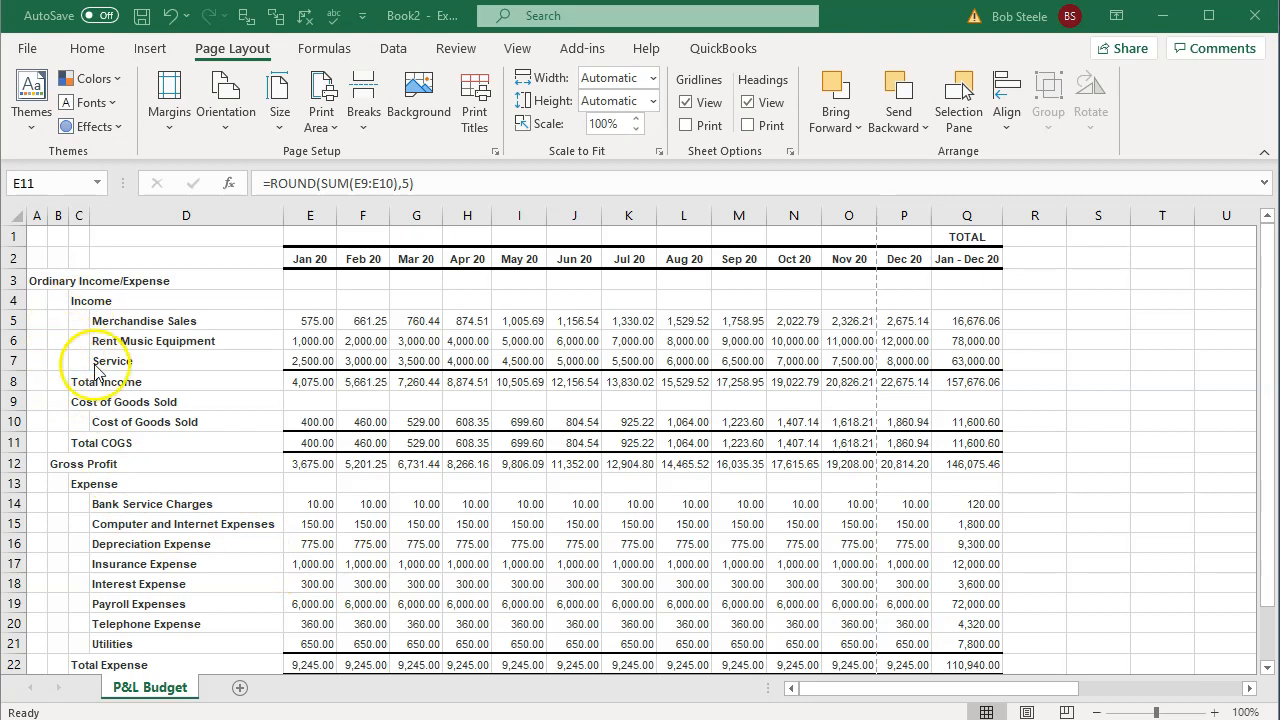
pyautogui.click(26, 50)
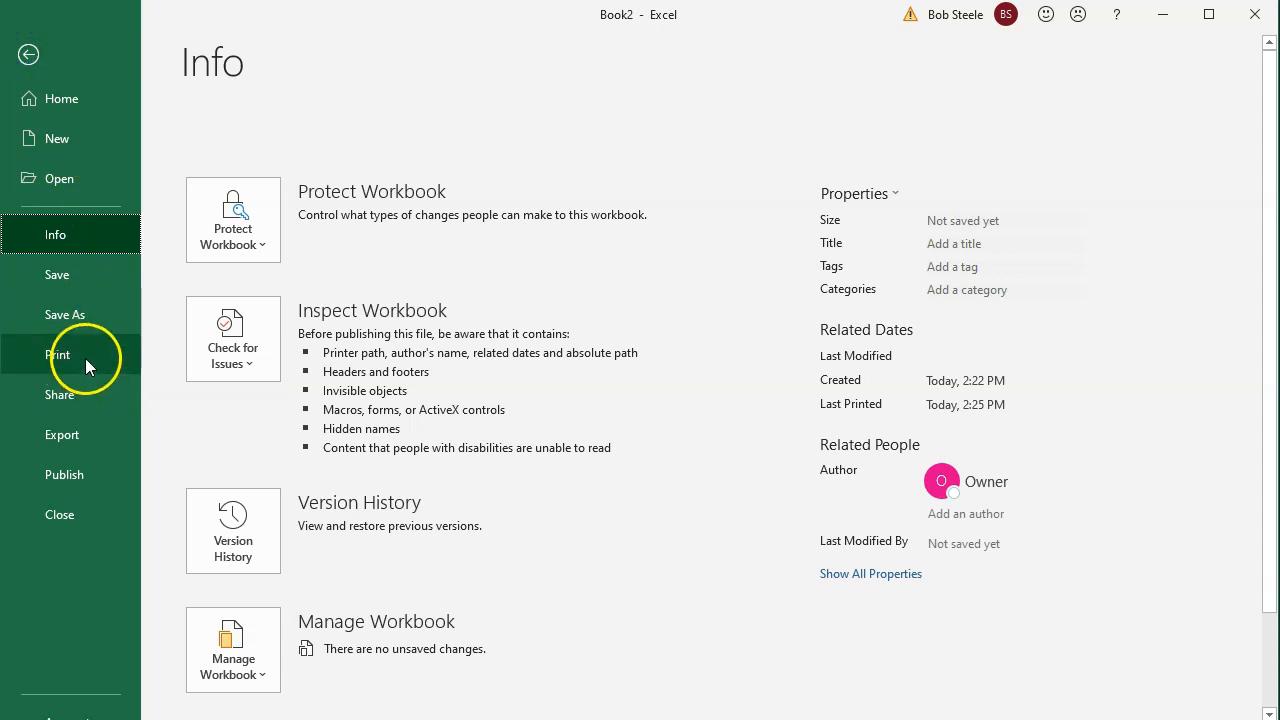
# Step: Set custom print scaling to 80% so the report, including TOTAL, fits one landscape page
pyautogui.click(83, 357)
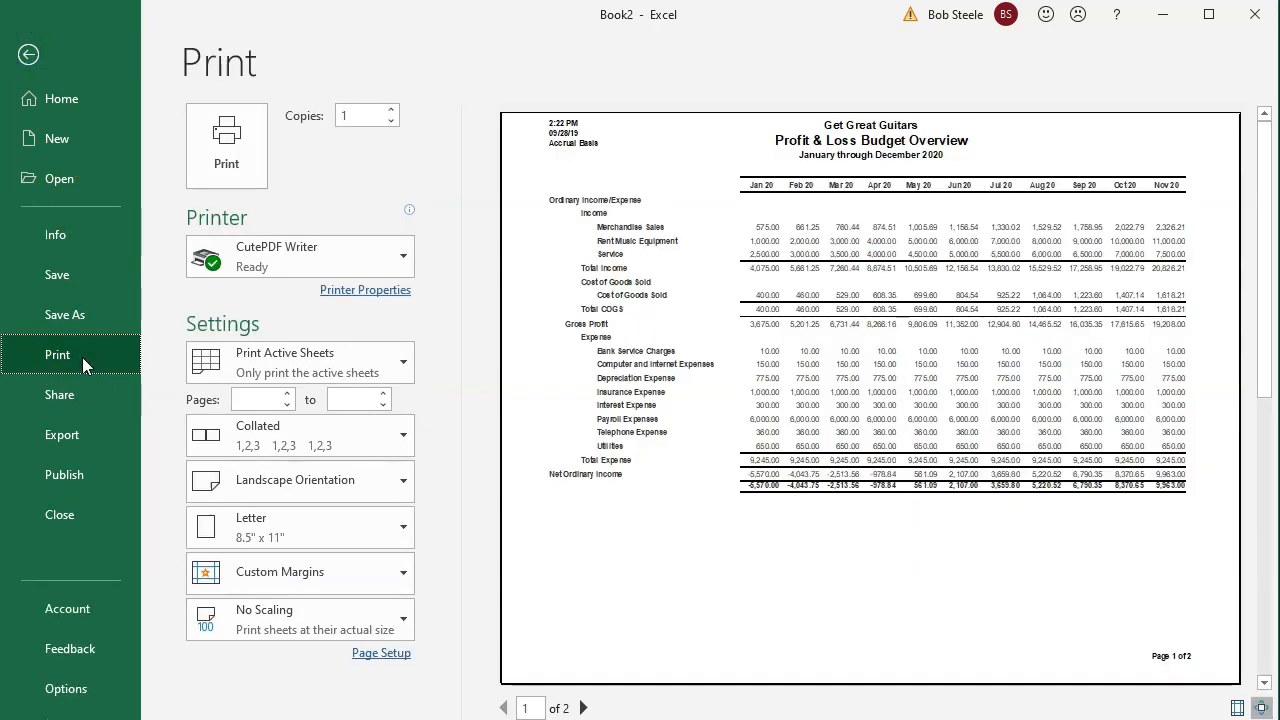
pyautogui.click(277, 630)
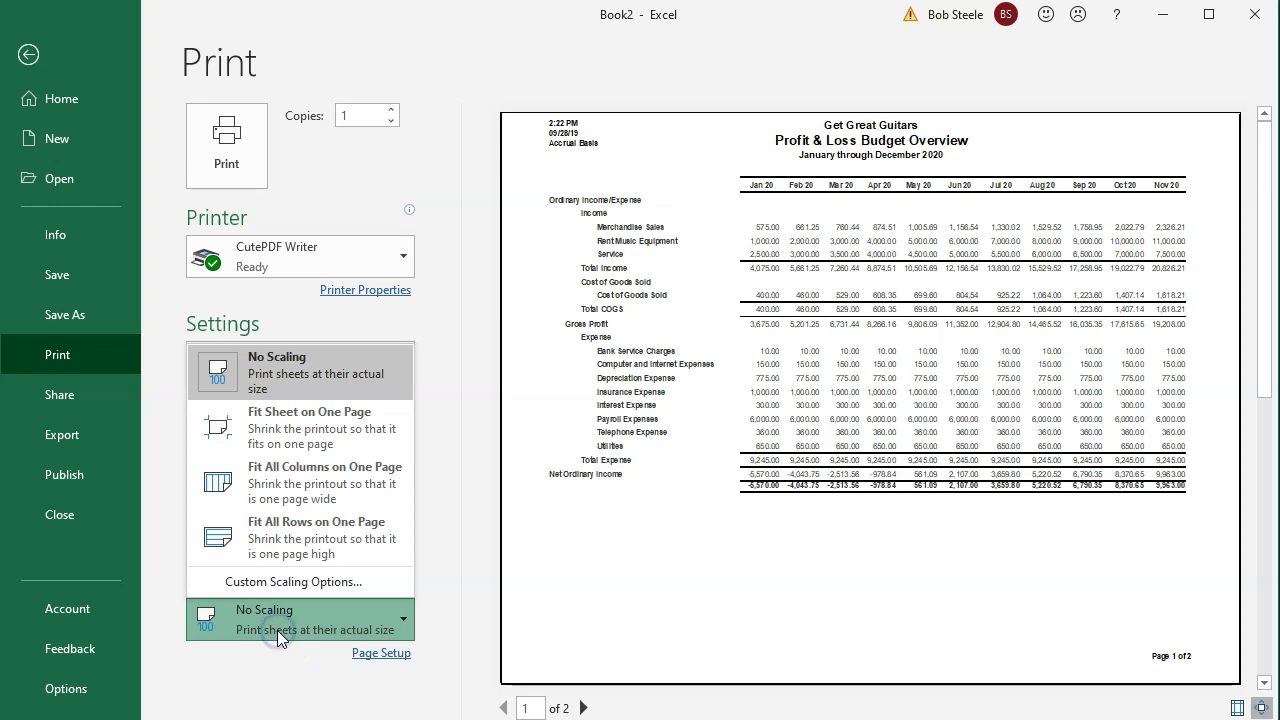
pyautogui.click(343, 581)
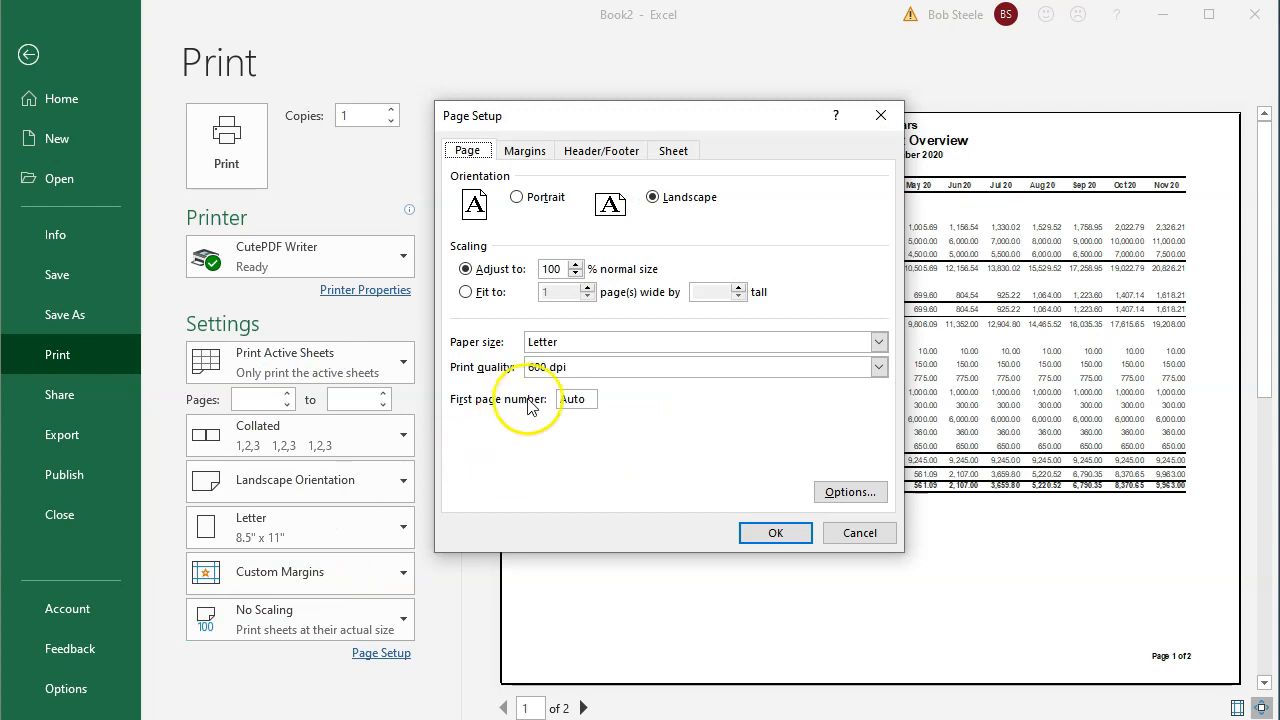
pyautogui.click(576, 274)
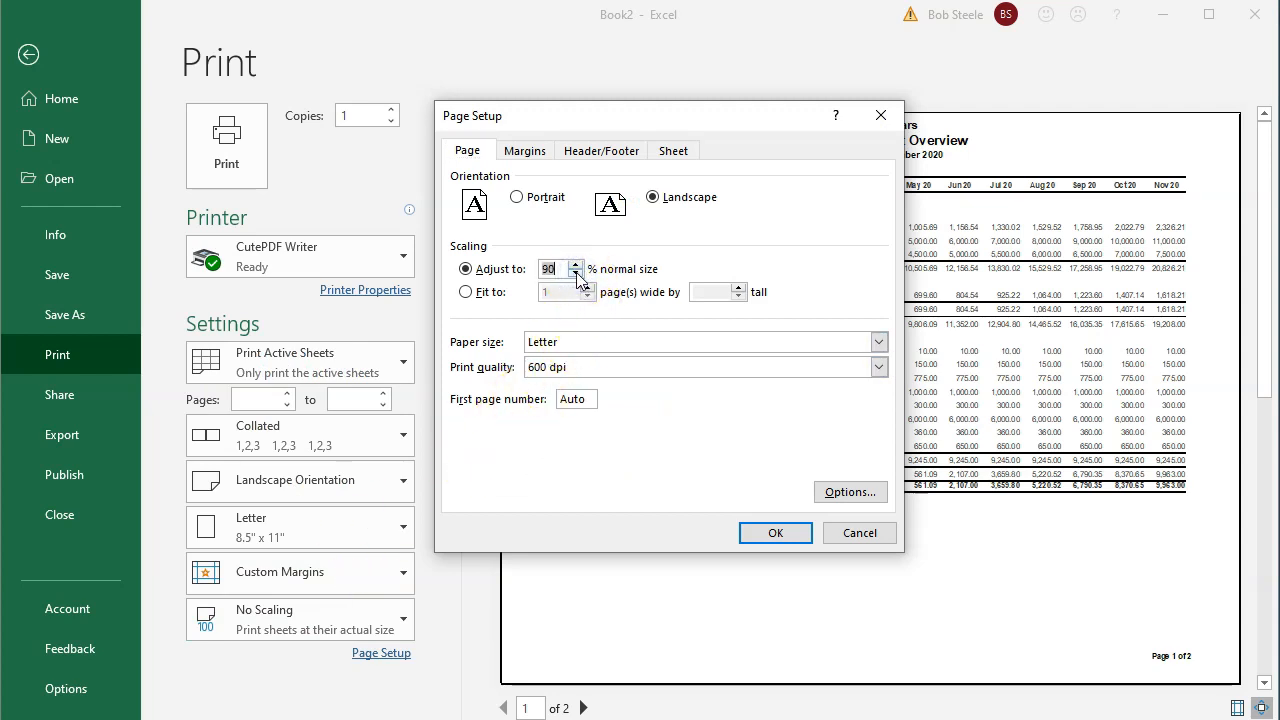
pyautogui.click(778, 533)
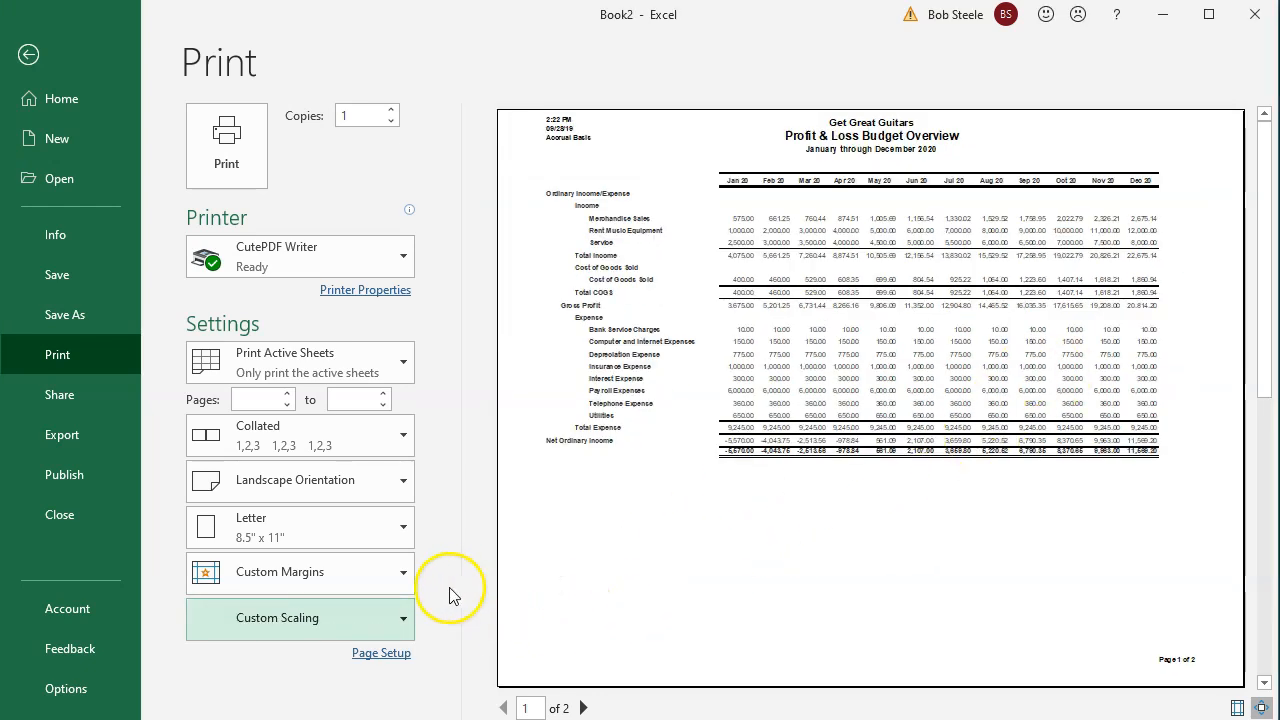
pyautogui.click(378, 618)
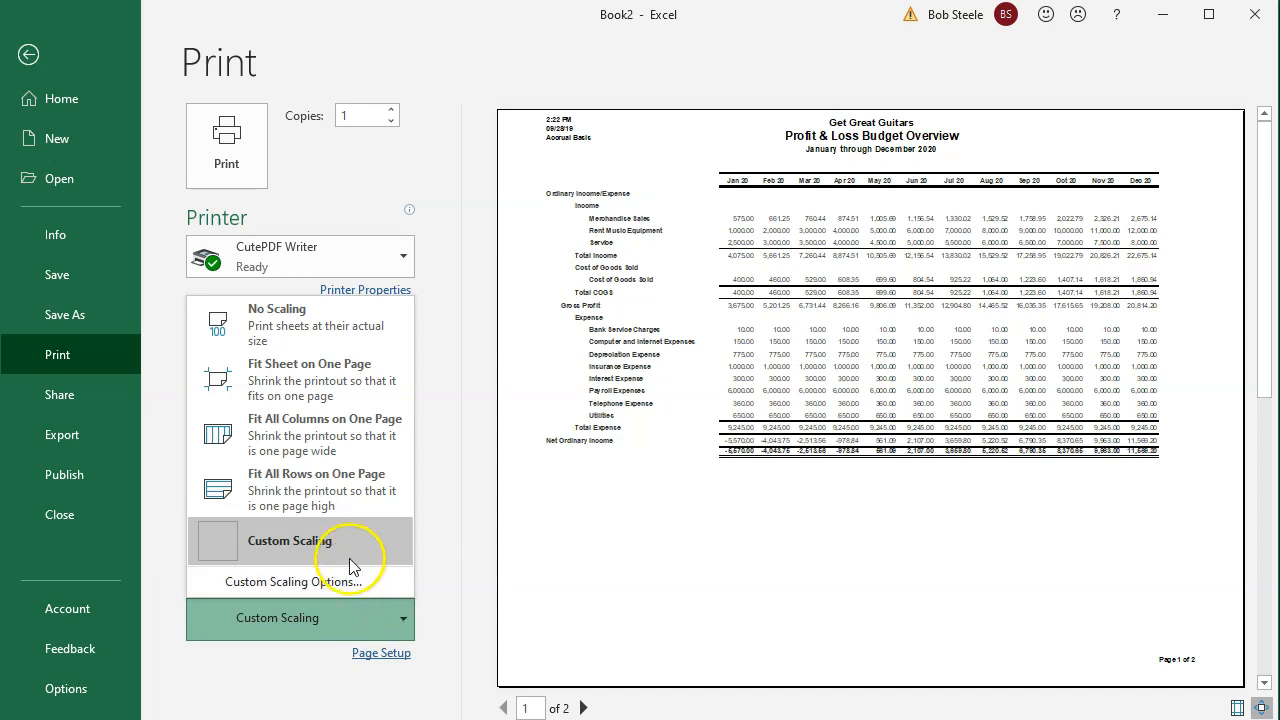
pyautogui.click(298, 582)
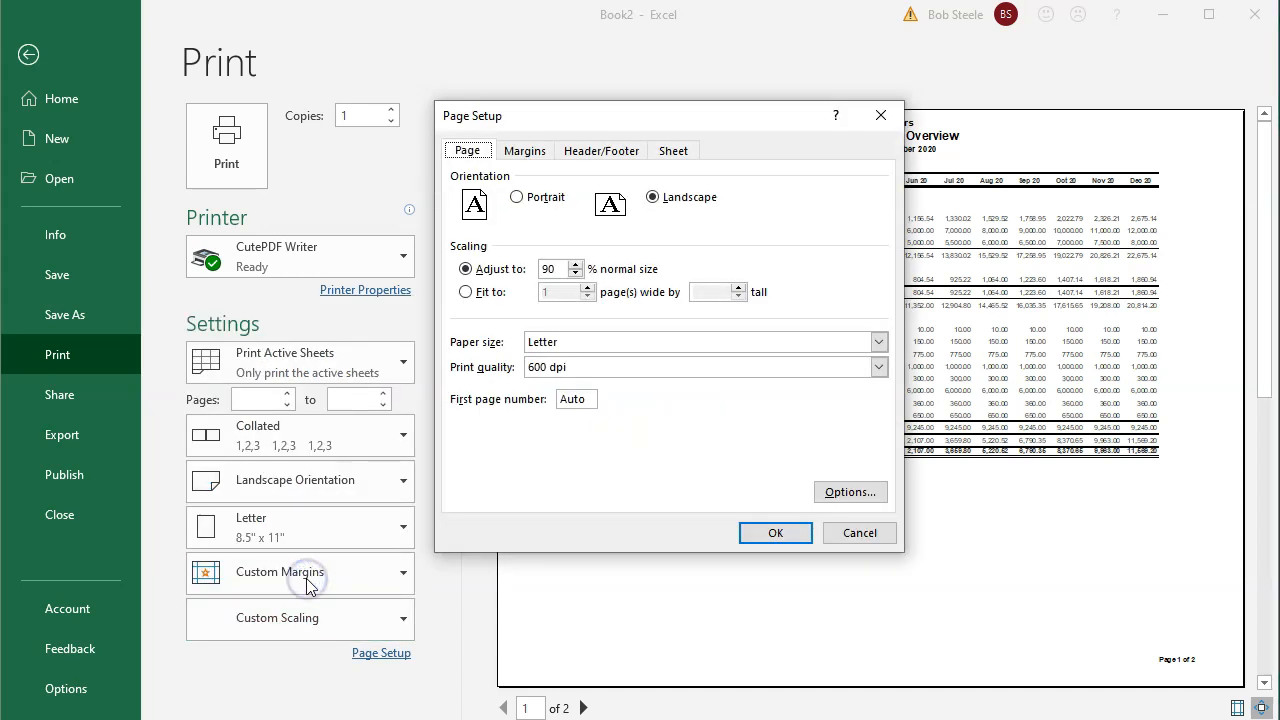
pyautogui.click(576, 275)
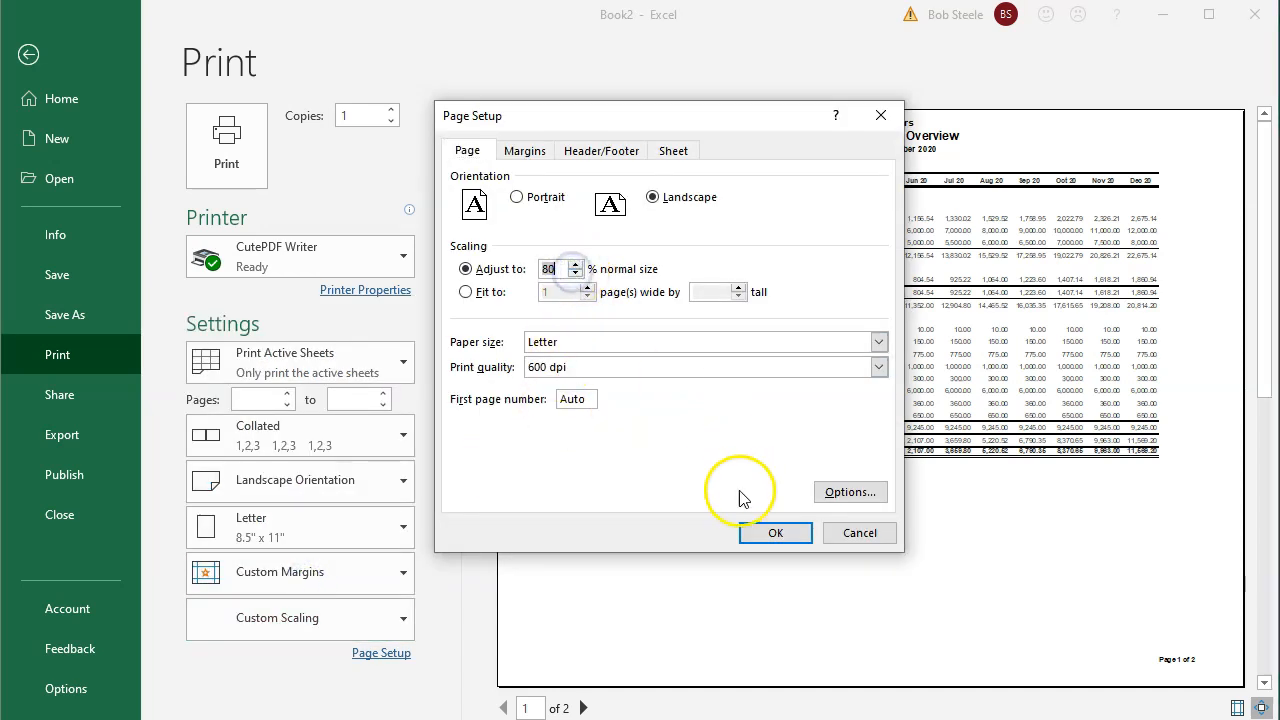
pyautogui.click(756, 530)
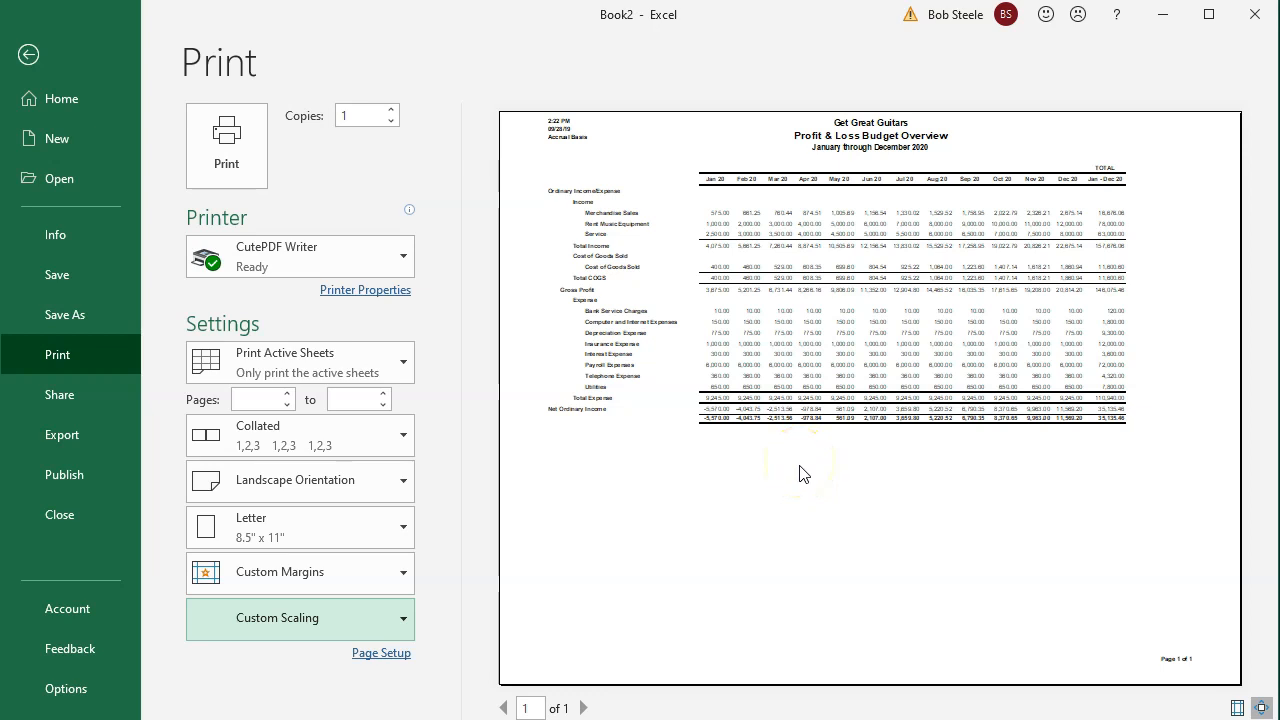
pyautogui.click(28, 55)
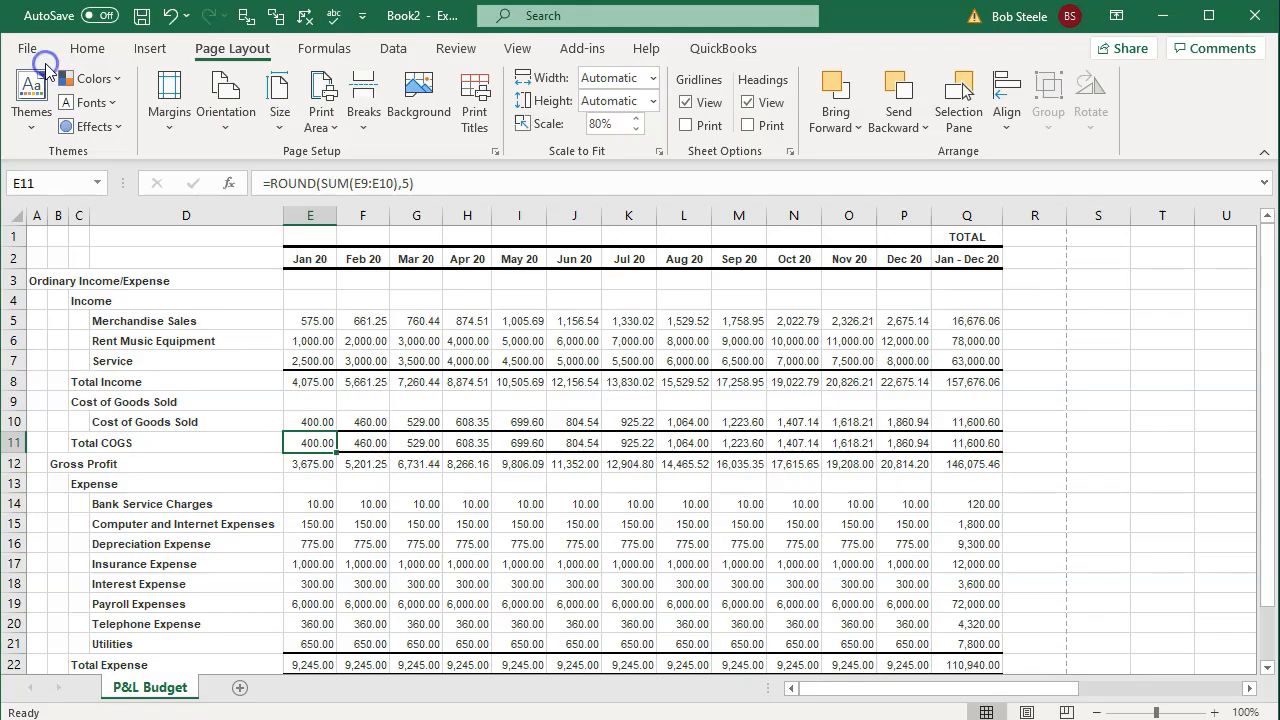
# Step: Start Save As and browse to the Get Great Guitars folder on the Desktop
pyautogui.click(27, 47)
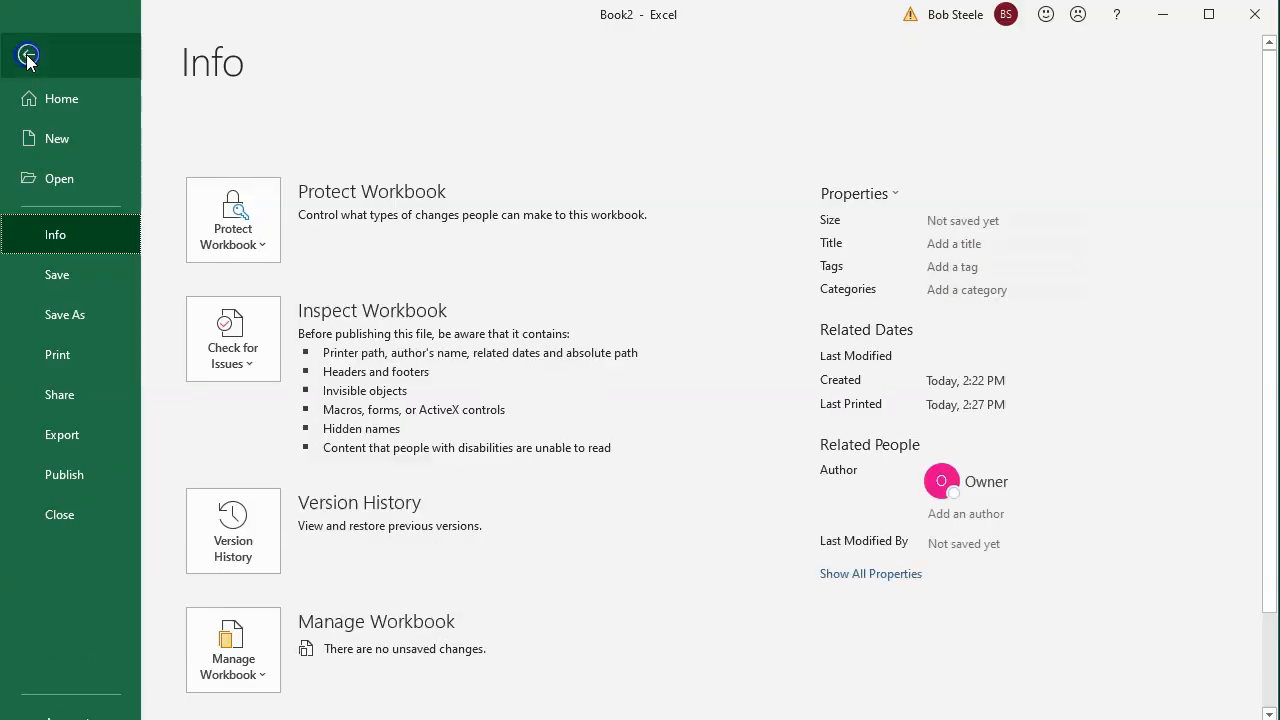
pyautogui.click(87, 316)
pyautogui.click(286, 397)
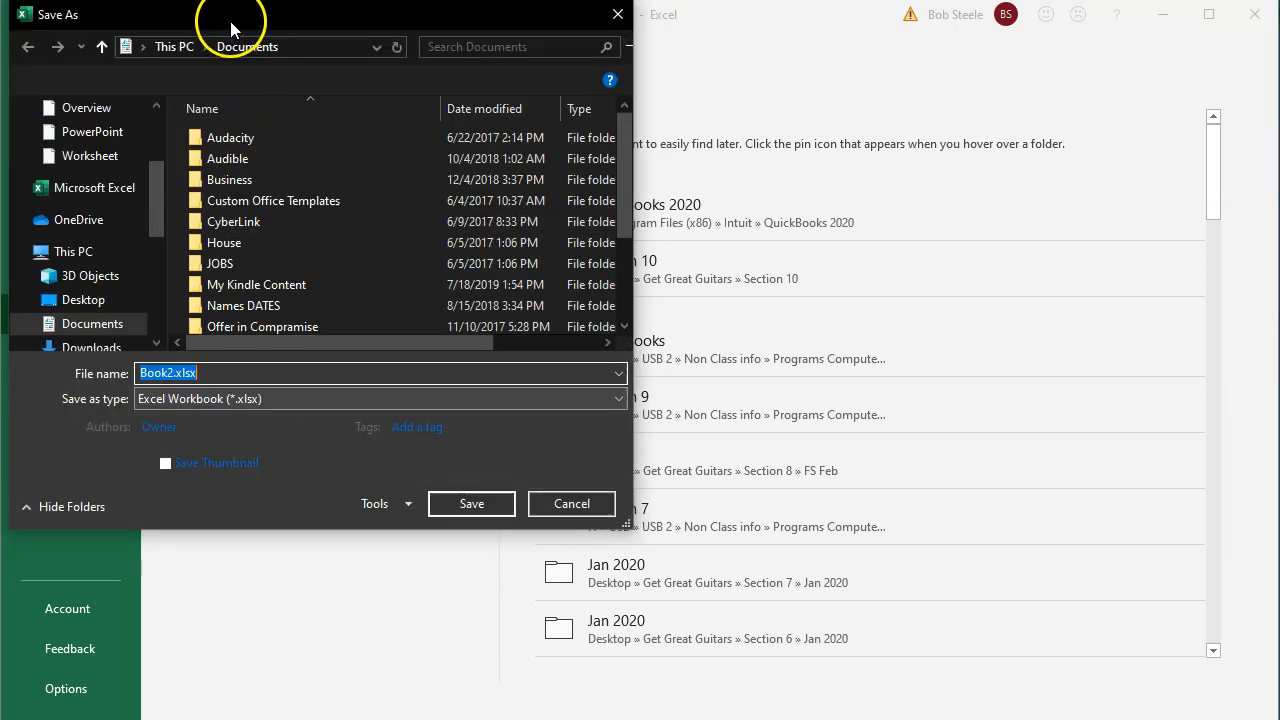
pyautogui.moveTo(230, 28); pyautogui.dragTo(465, 104)
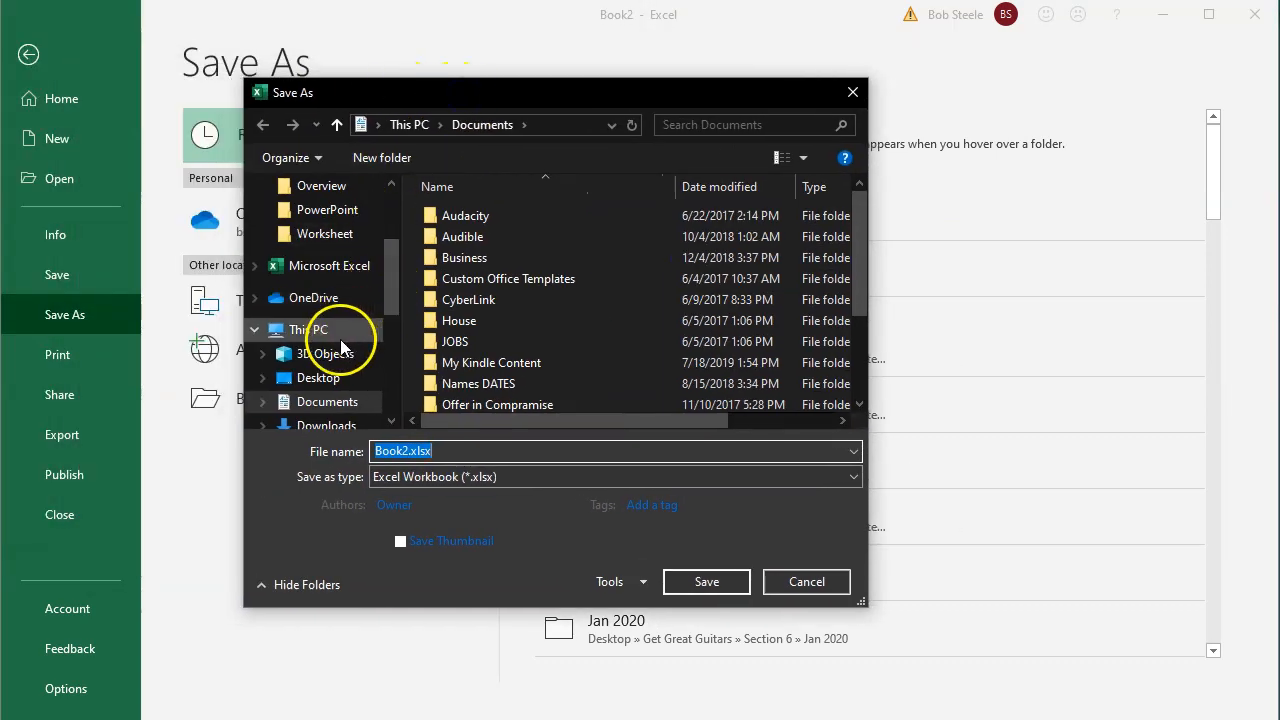
pyautogui.click(322, 380)
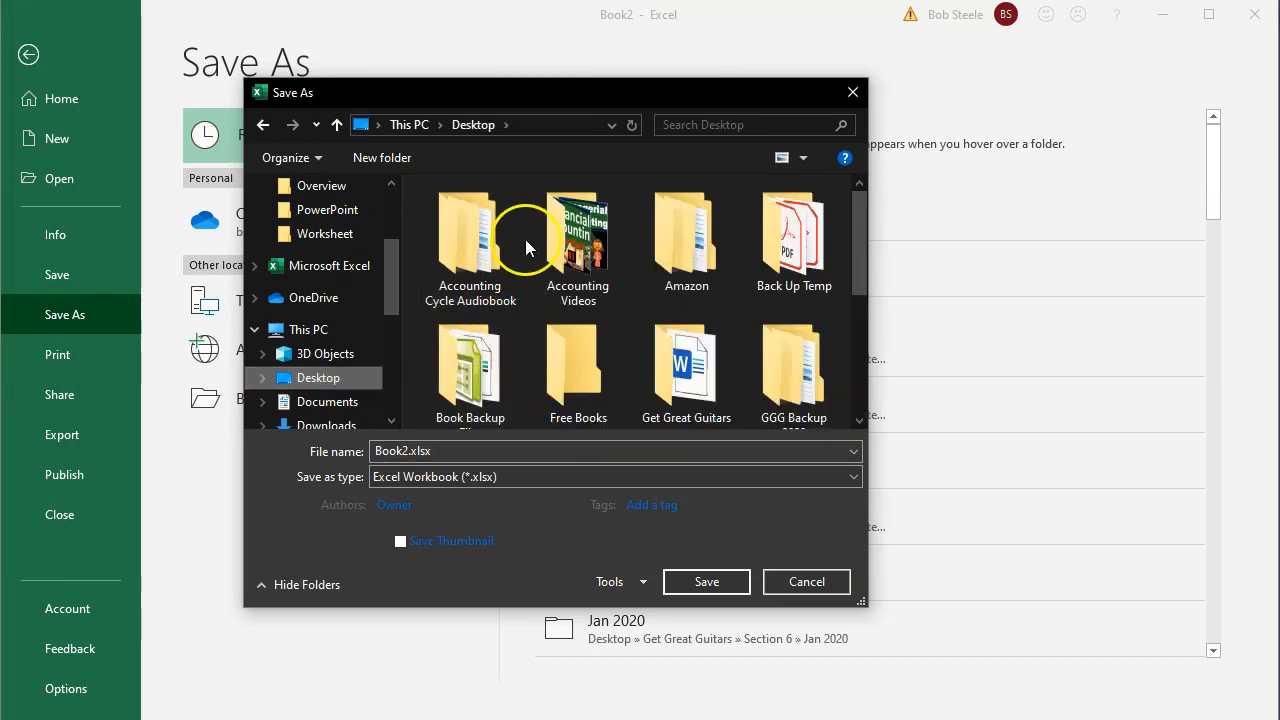
pyautogui.doubleClick(667, 350)
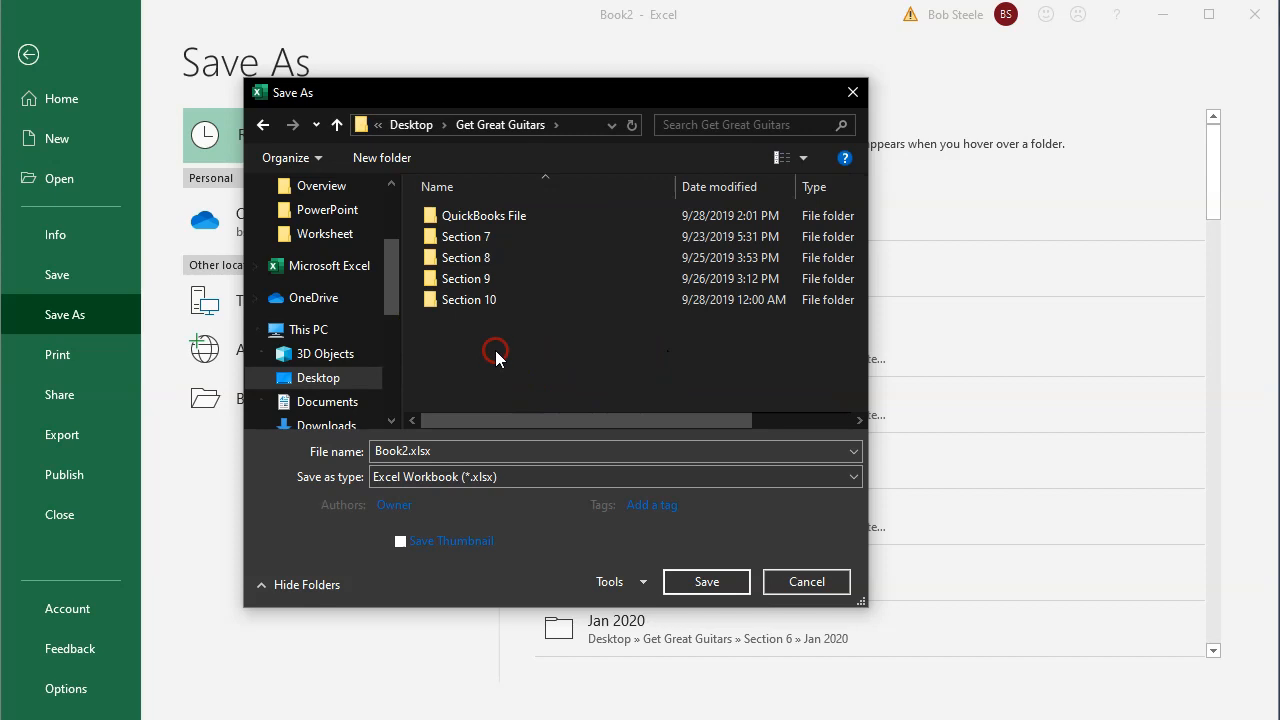
# Step: Create a new folder named Section 11 inside Get Great Guitars and open it
pyautogui.rightClick(496, 352)
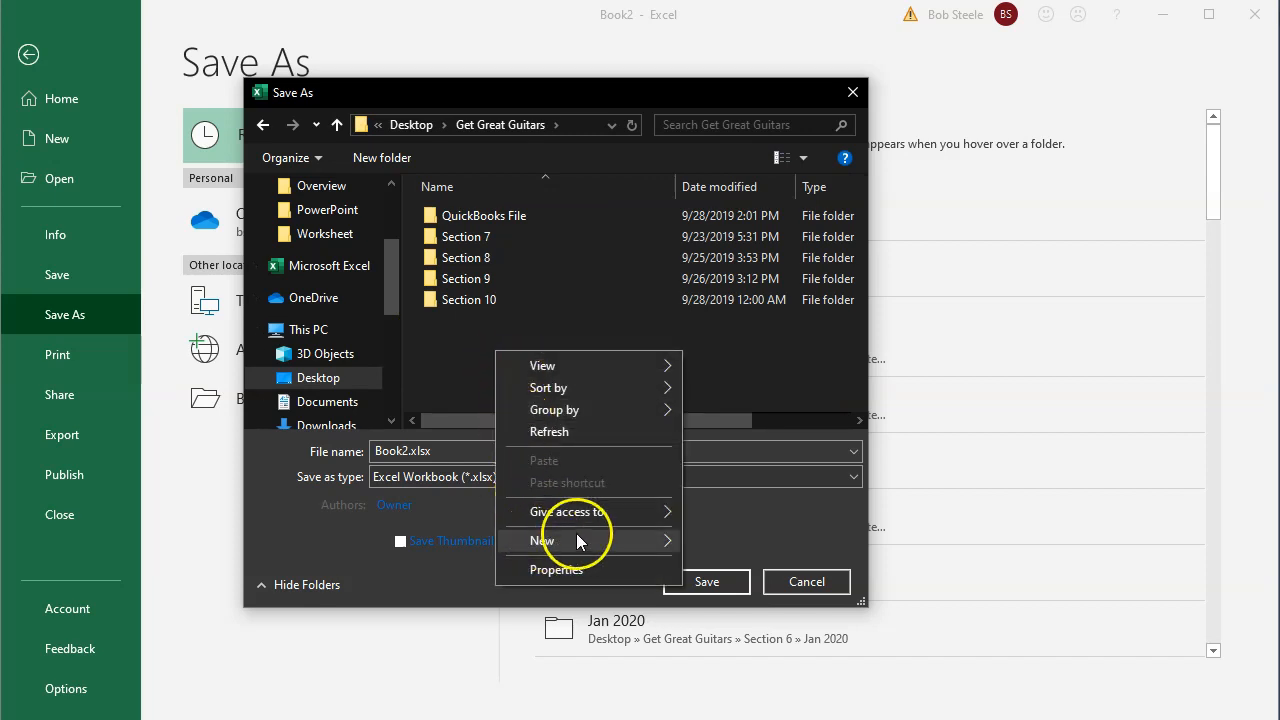
pyautogui.click(693, 543)
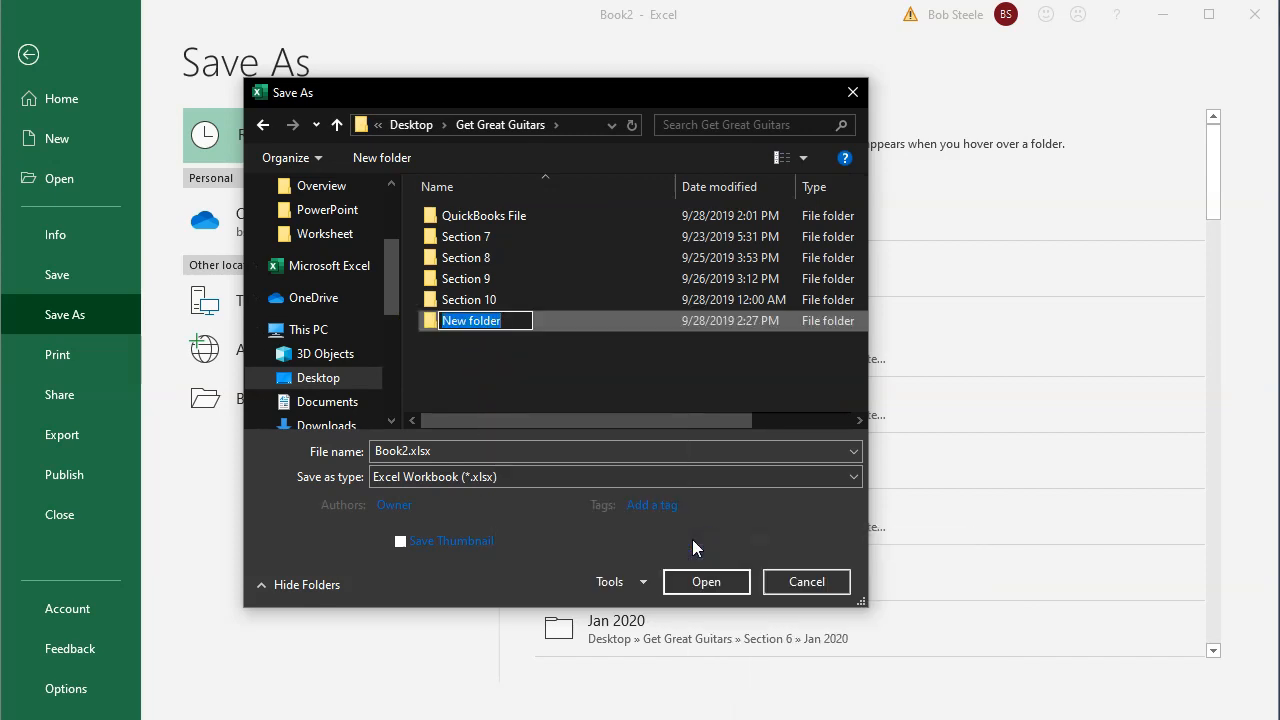
pyautogui.write('S')
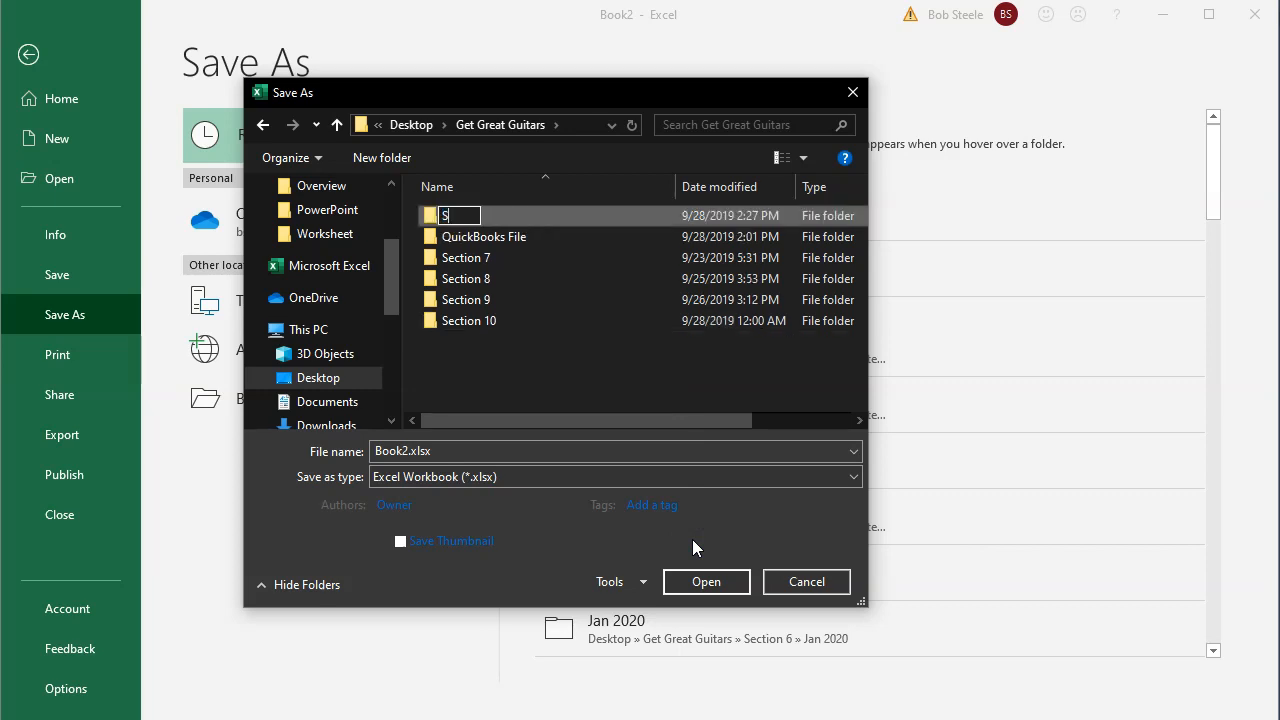
pyautogui.write('ection 11')
pyautogui.click(534, 362)
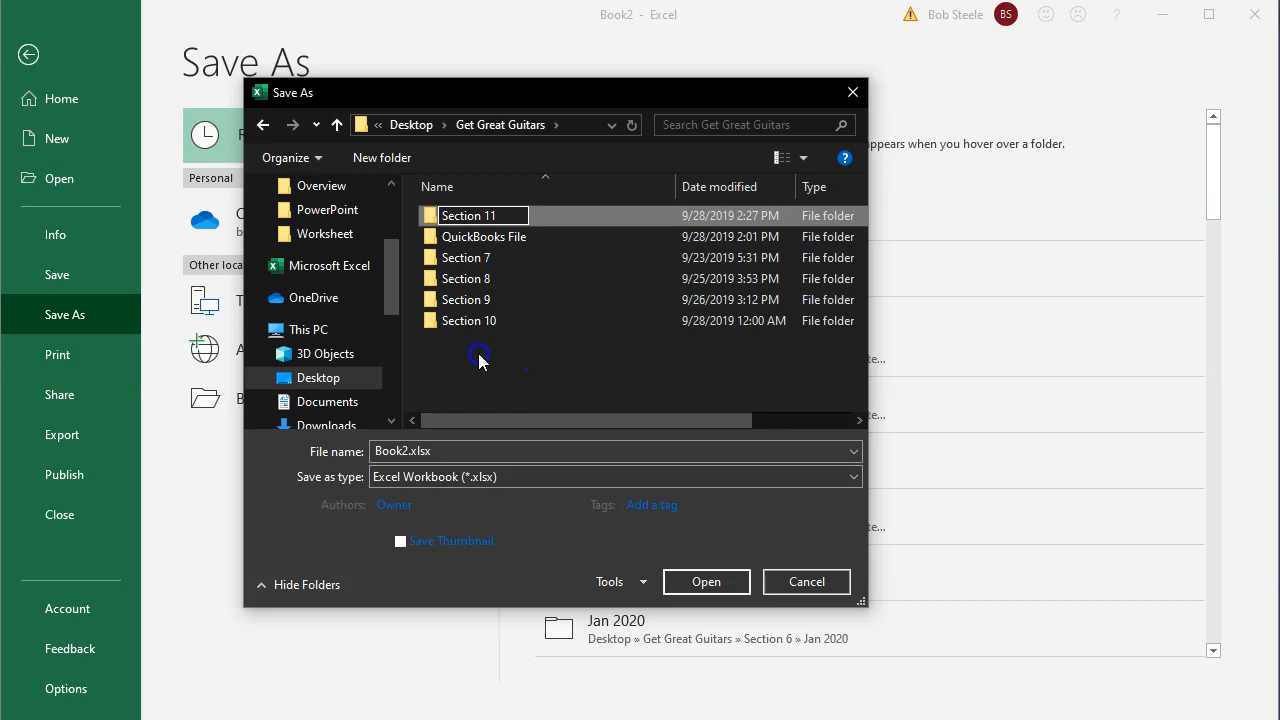
pyautogui.doubleClick(462, 319)
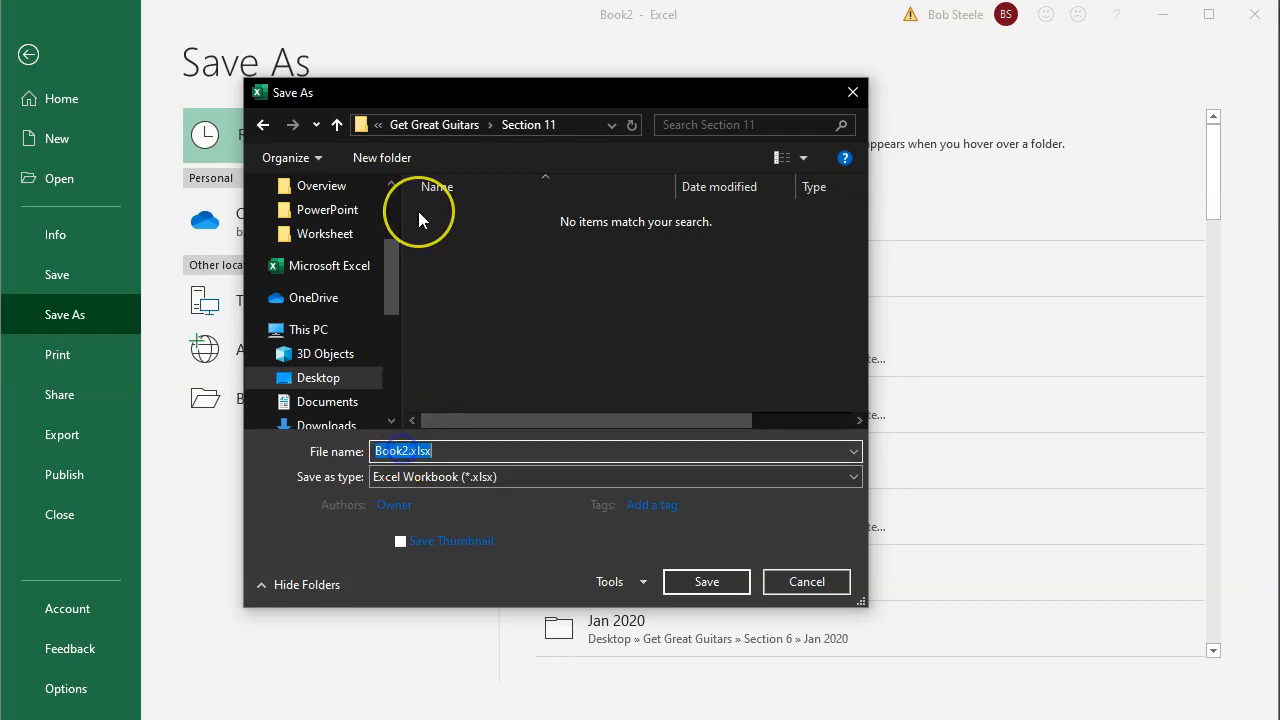
# Step: Save the workbook as Budget 2020.xlsx in macro-free format, then close Excel
pyautogui.click(419, 213)
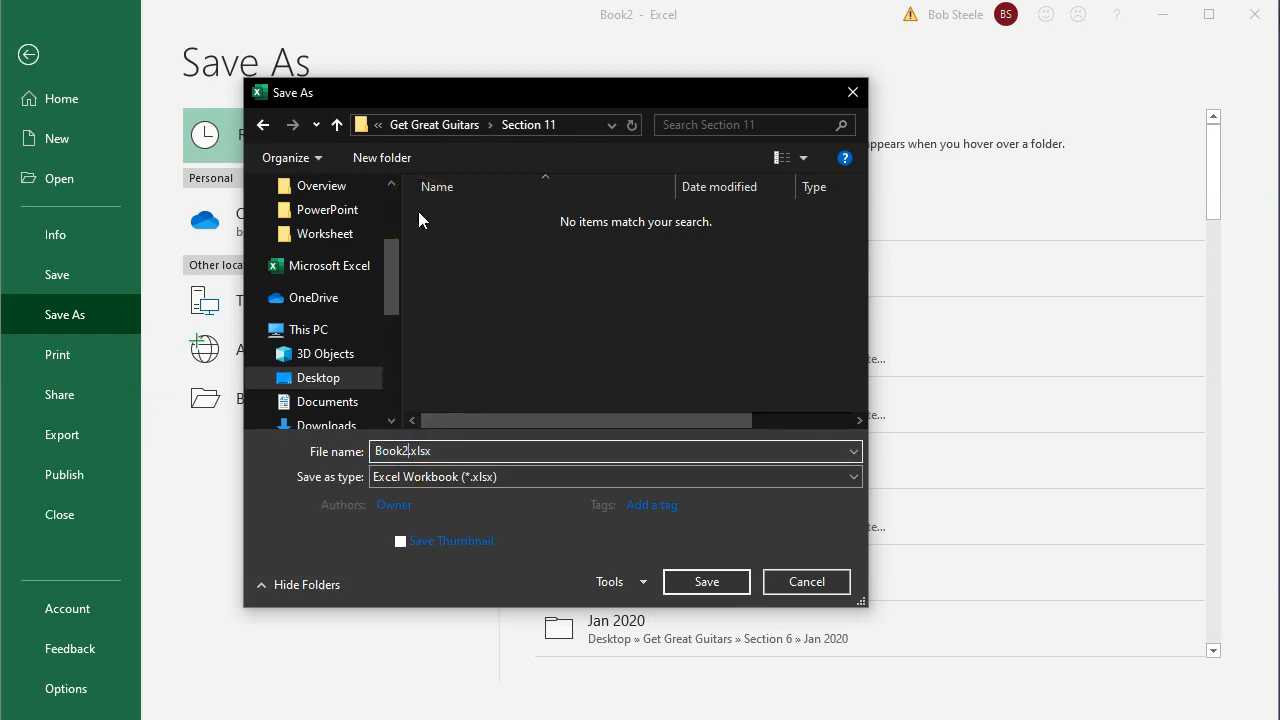
pyautogui.press('BackSpace')
pyautogui.press('BackSpace')
pyautogui.press('BackSpace')
pyautogui.press('BackSpace')
pyautogui.write('Budget 202')
pyautogui.click(703, 582)
pyautogui.click(566, 439)
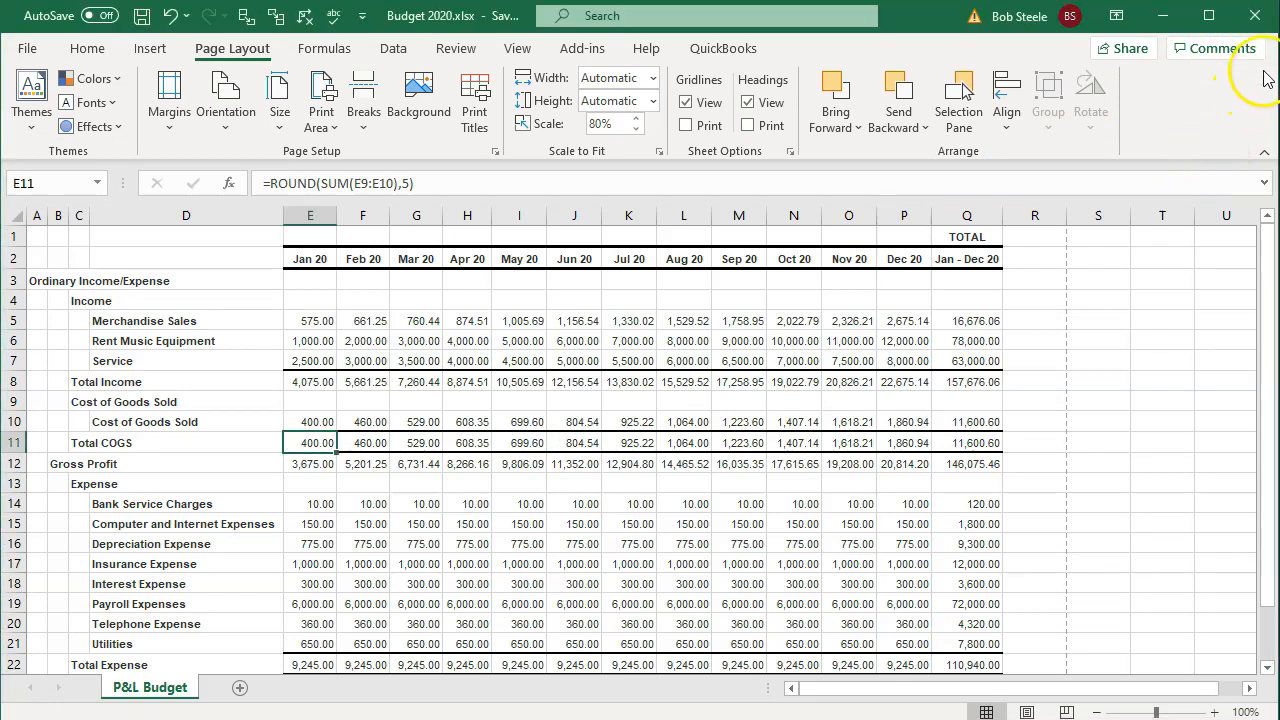
pyautogui.click(1262, 20)
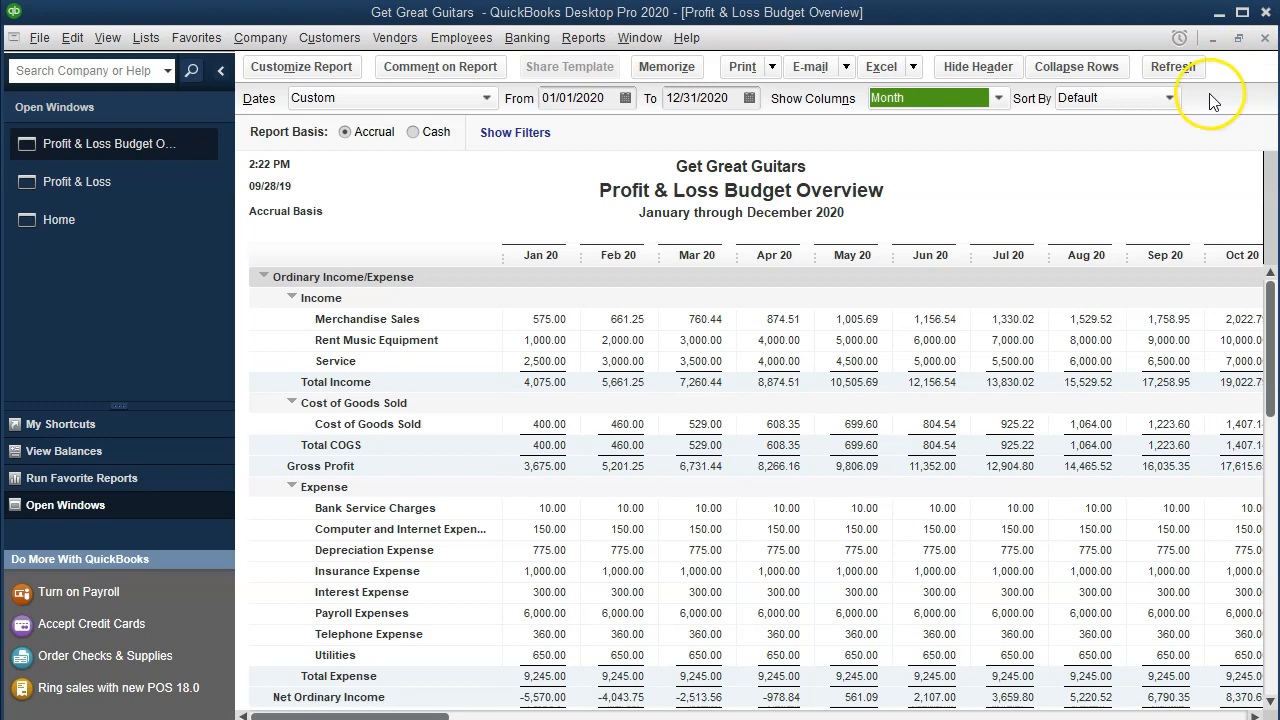
# Step: Generate a Budget vs. Actual report from FY2020 - Profit & Loss by Account, Account by Month layout
pyautogui.click(584, 40)
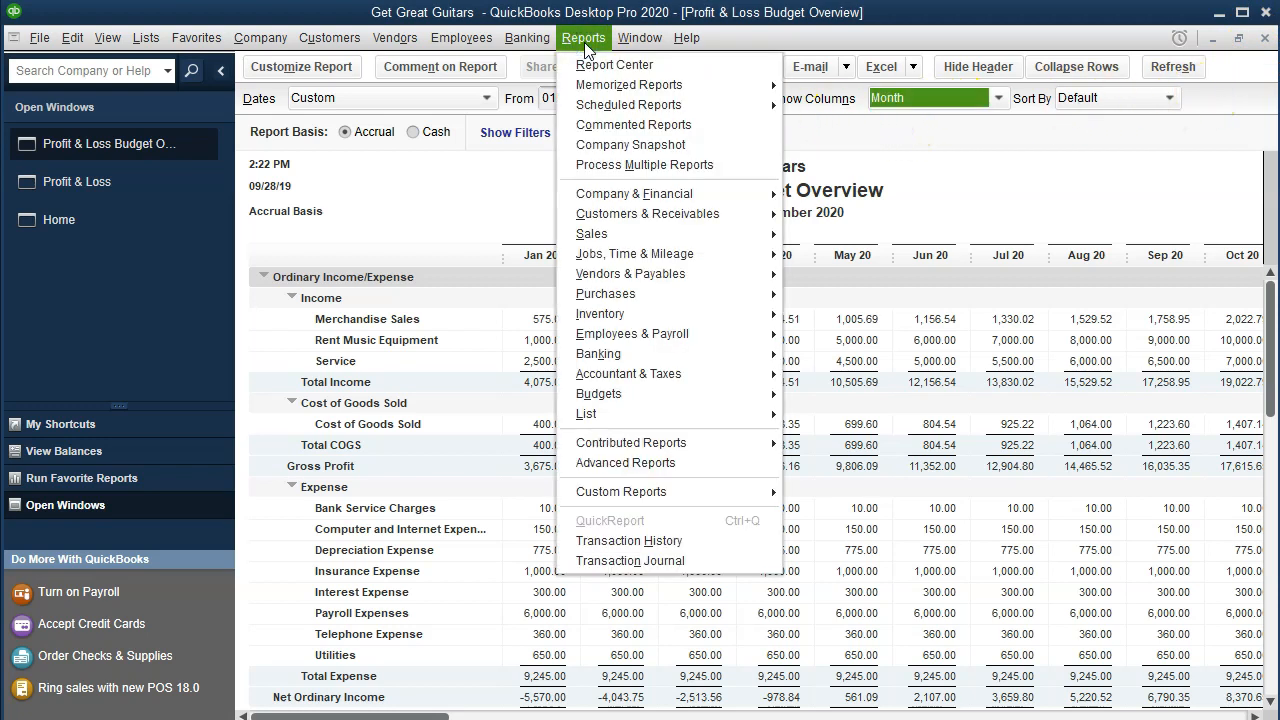
pyautogui.moveTo(765, 394)
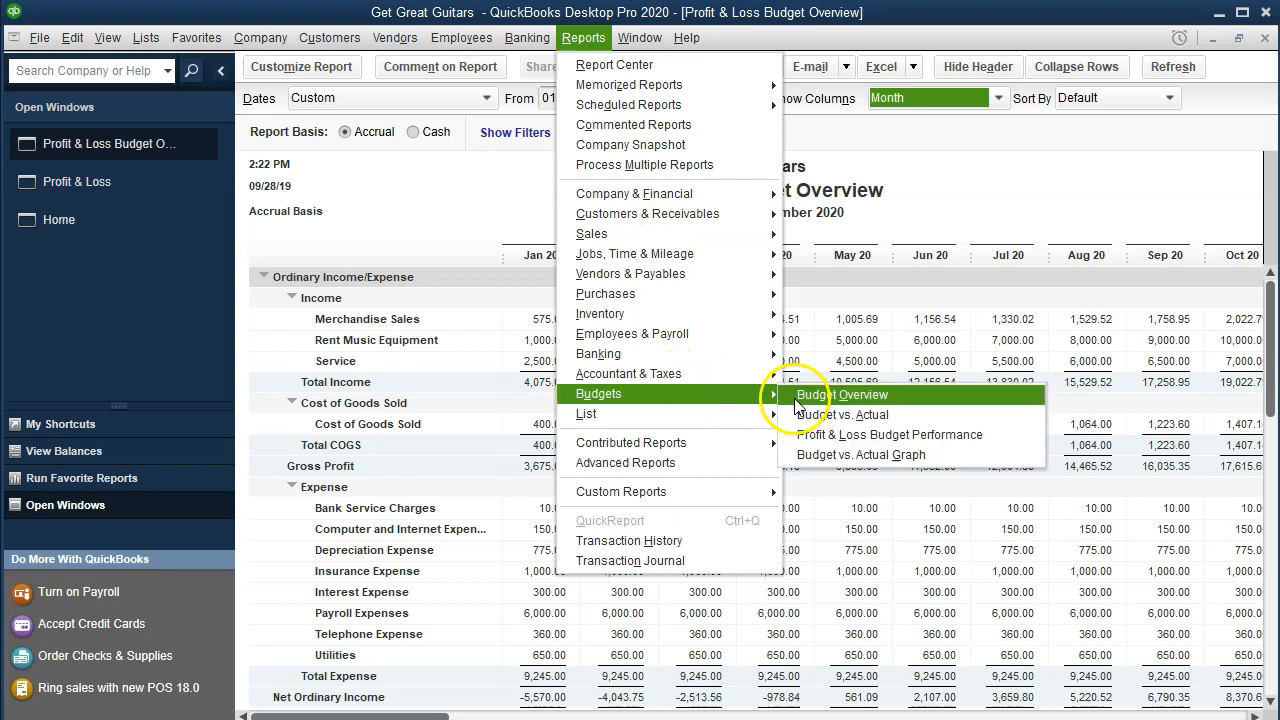
pyautogui.click(912, 414)
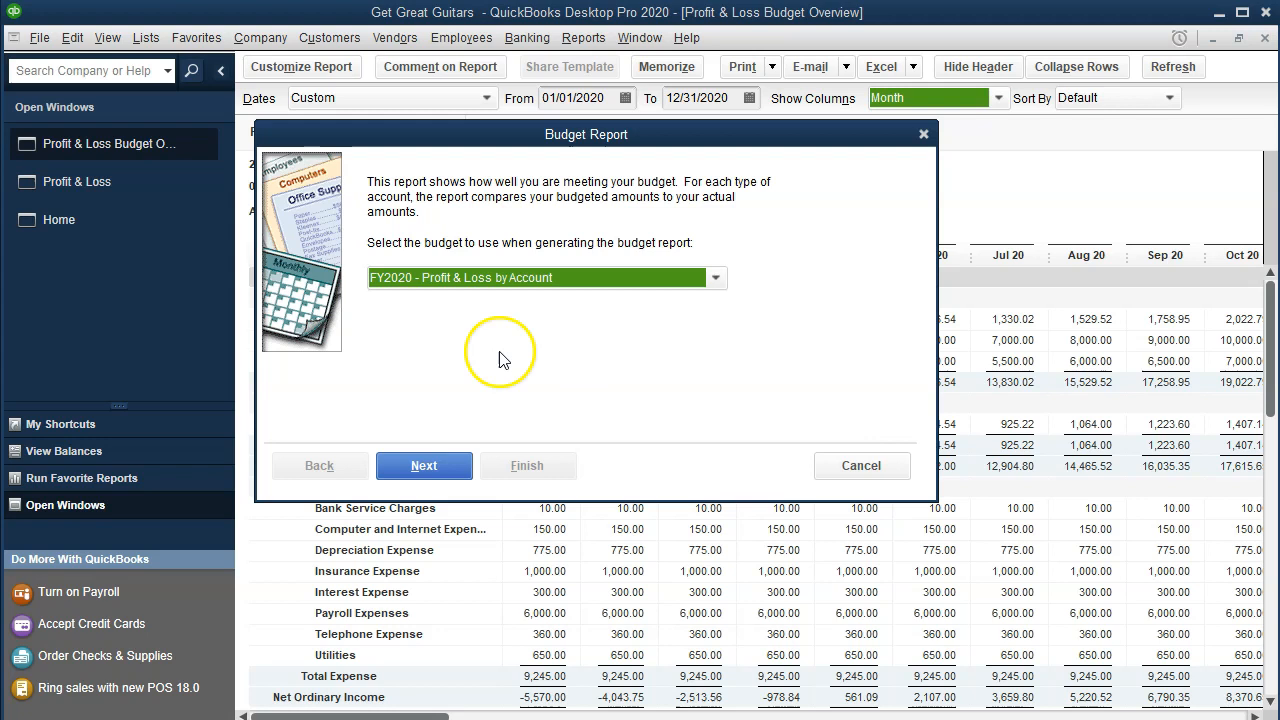
pyautogui.click(716, 284)
pyautogui.click(690, 305)
pyautogui.click(422, 465)
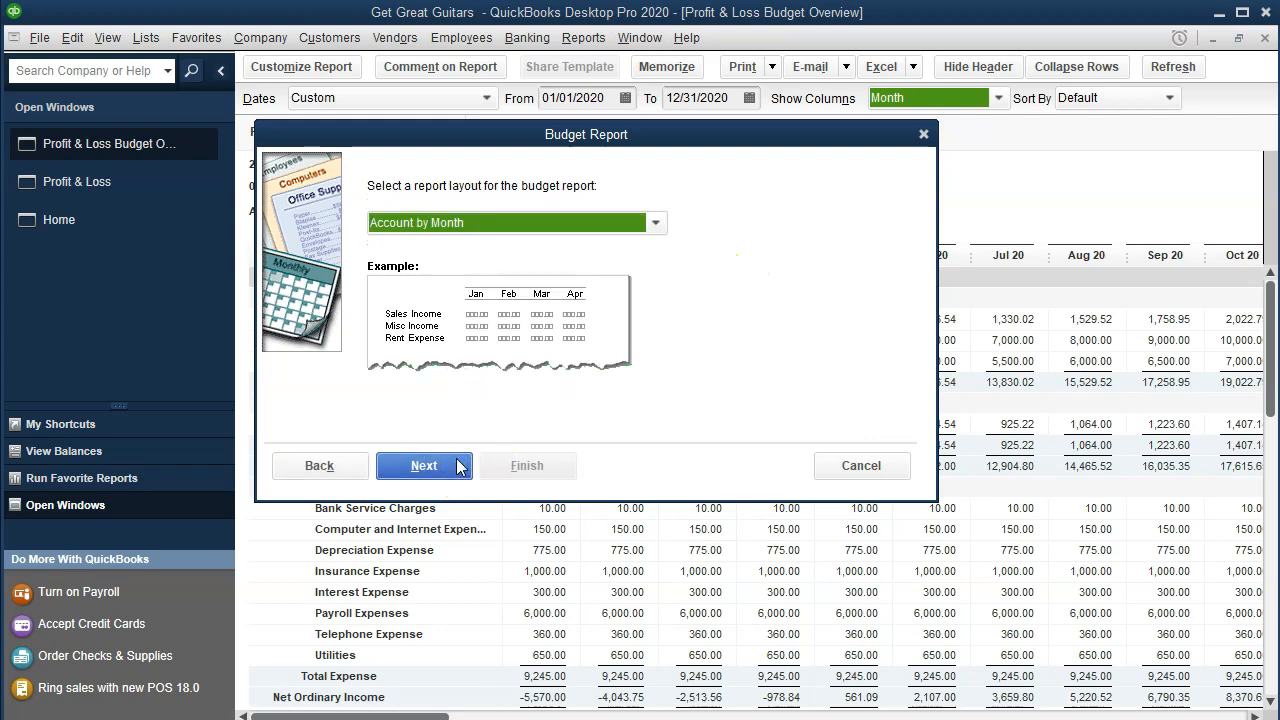
pyautogui.click(458, 467)
pyautogui.click(521, 465)
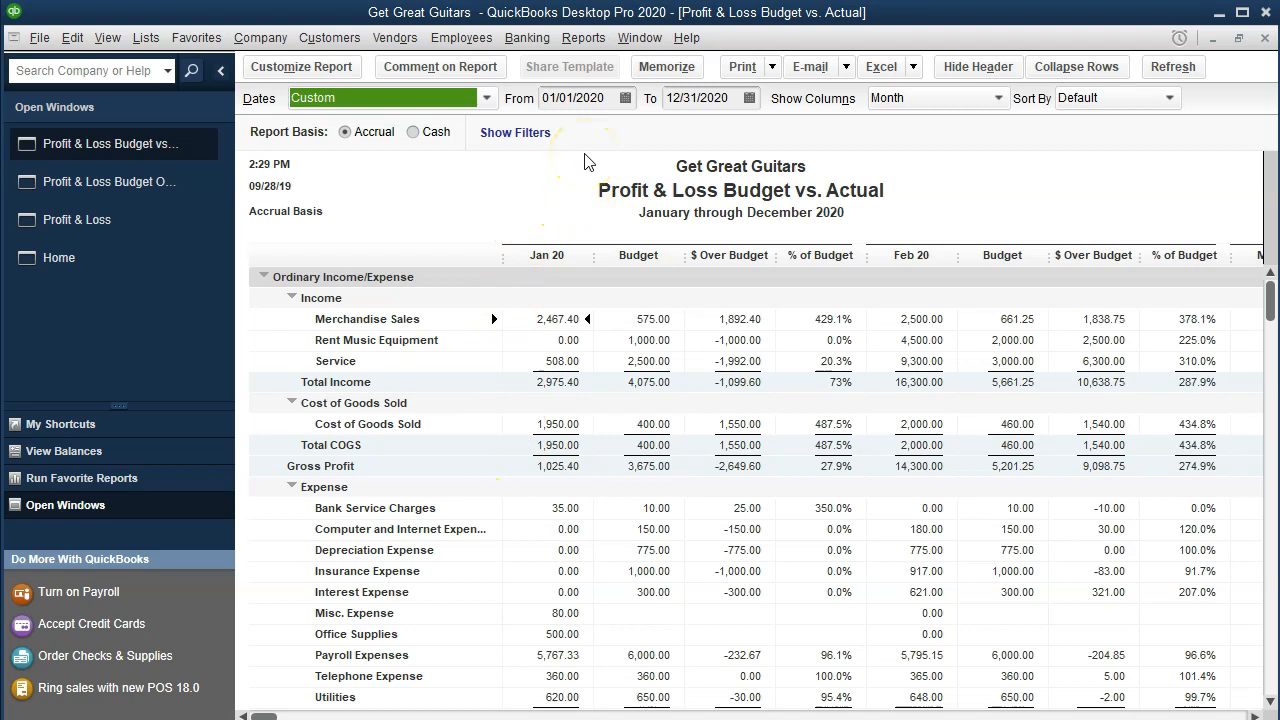
# Step: Change the report end date to 02/29/2020 so it covers January–February 2020
pyautogui.moveTo(268, 716); pyautogui.dragTo(357, 712)
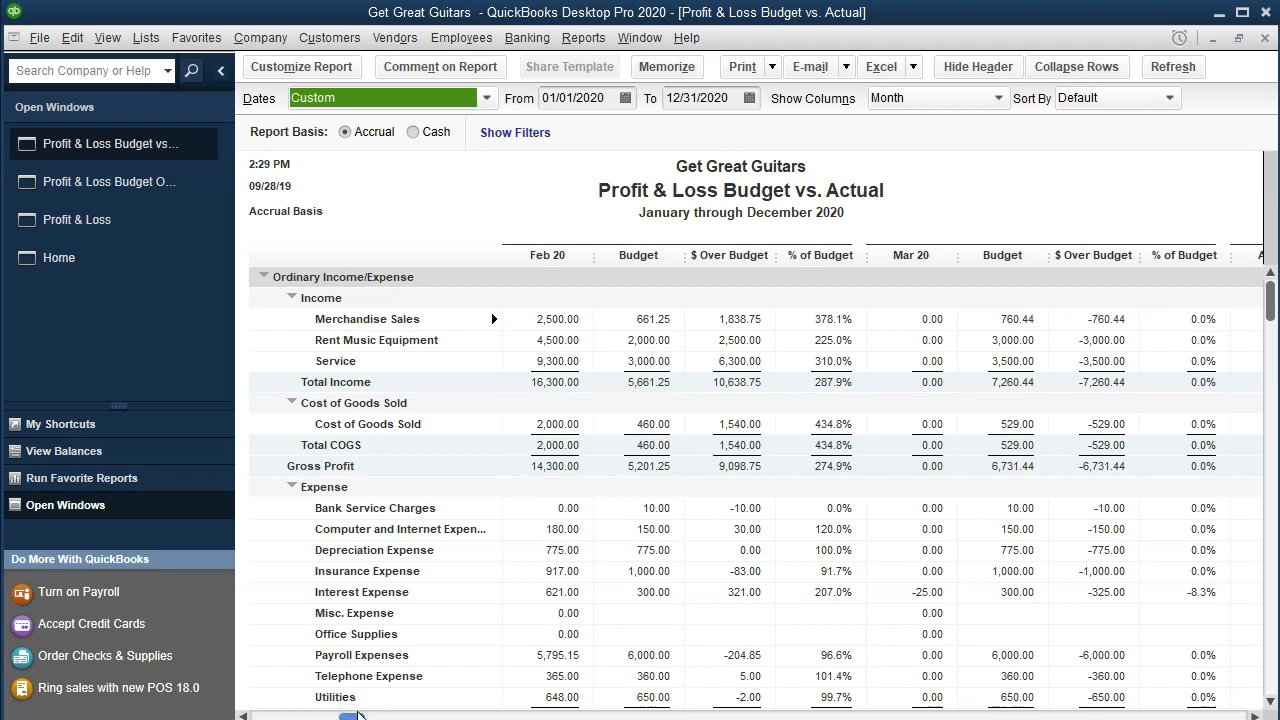
pyautogui.press('Tab')
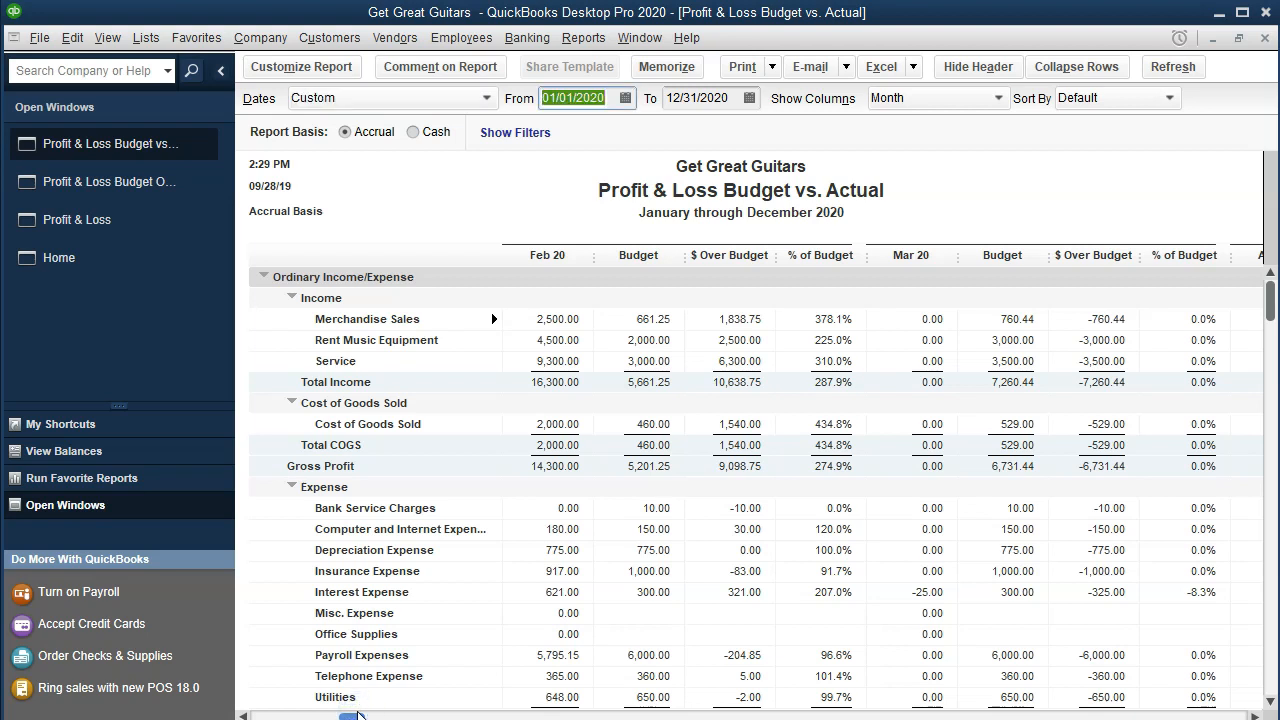
pyautogui.press('Tab')
pyautogui.write('02/29/20')
pyautogui.press('Tab')
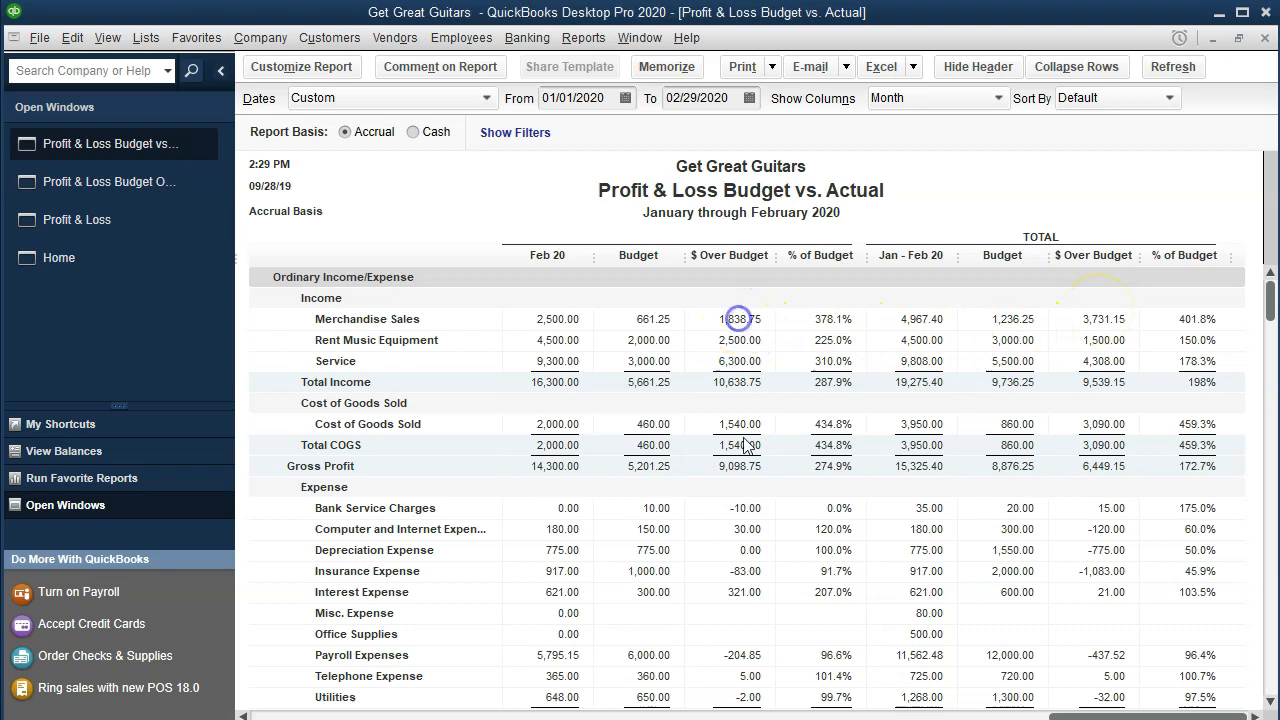
pyautogui.scroll(-1, 752, 492)
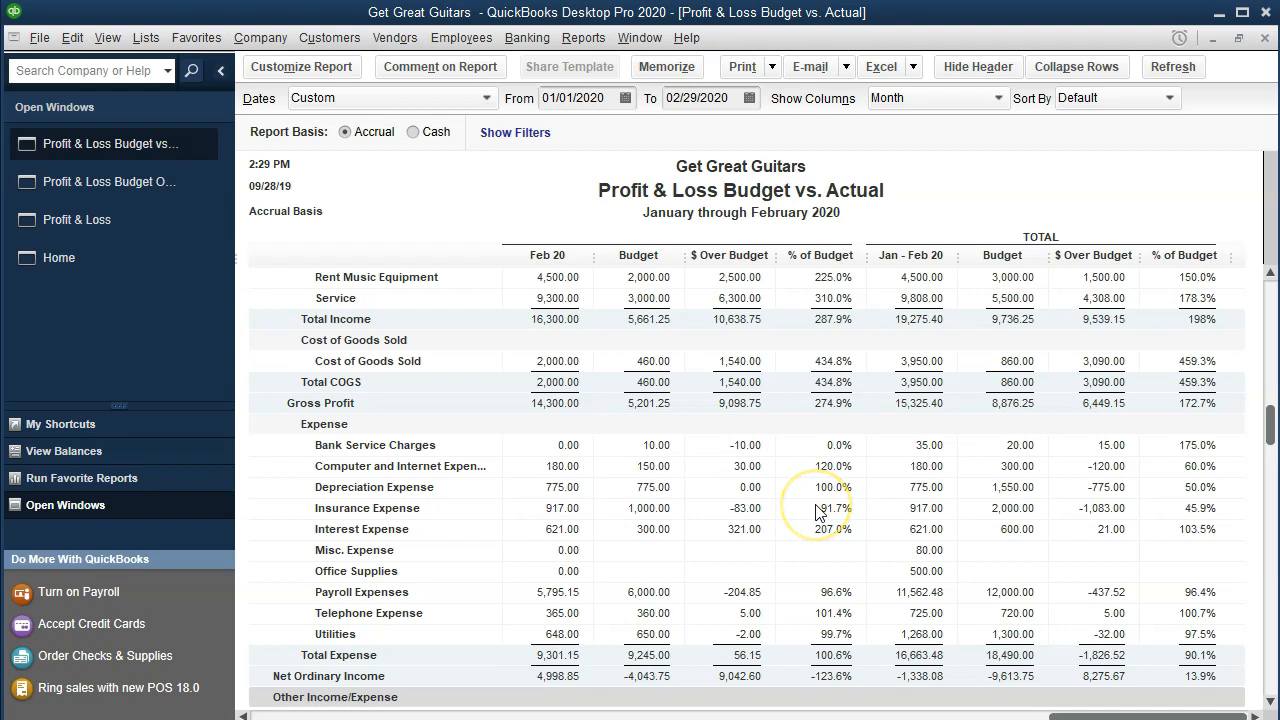
pyautogui.click(775, 67)
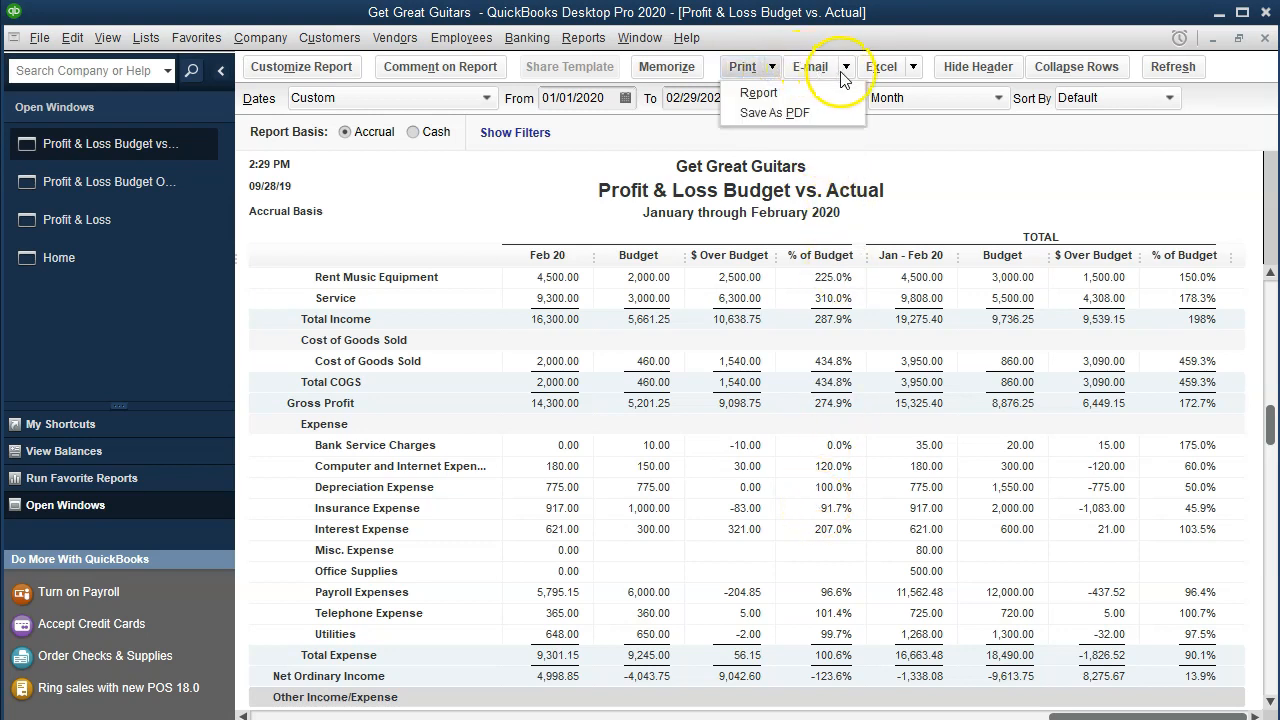
pyautogui.click(912, 72)
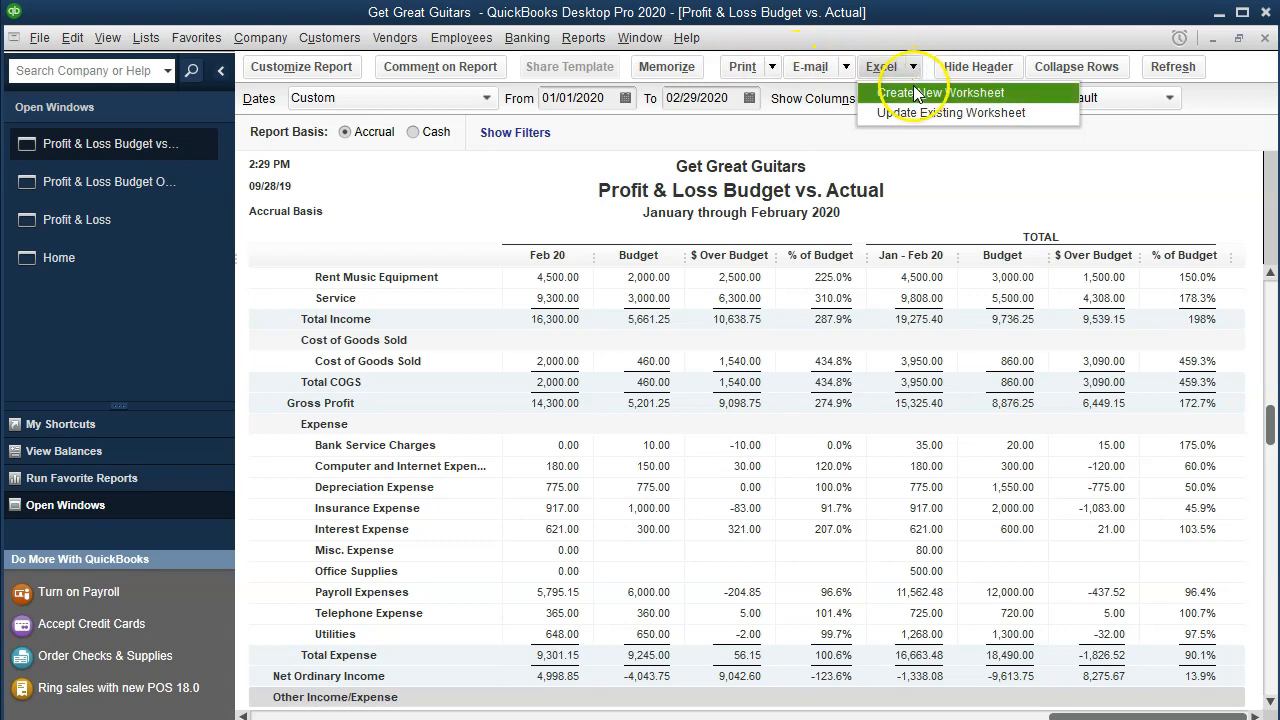
# Step: Export the report as a new worksheet into the existing Section 11\Budget 2020.xlsx workbook
pyautogui.click(917, 93)
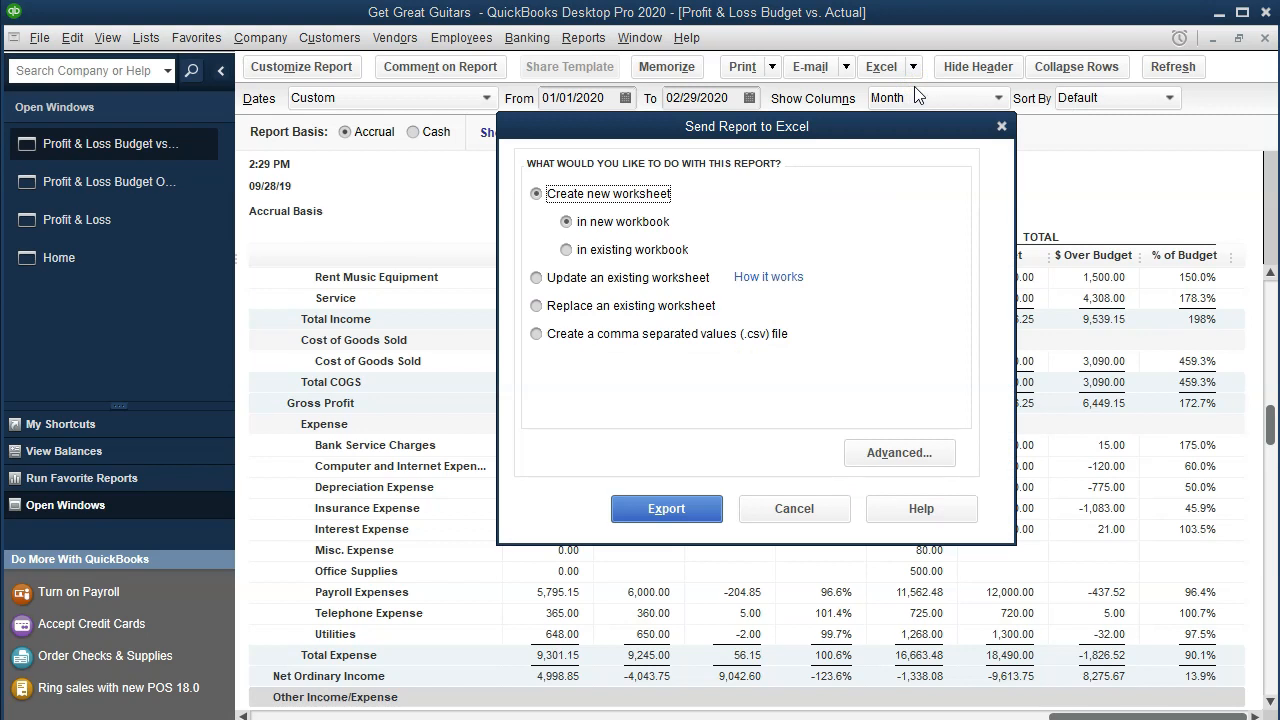
pyautogui.click(613, 252)
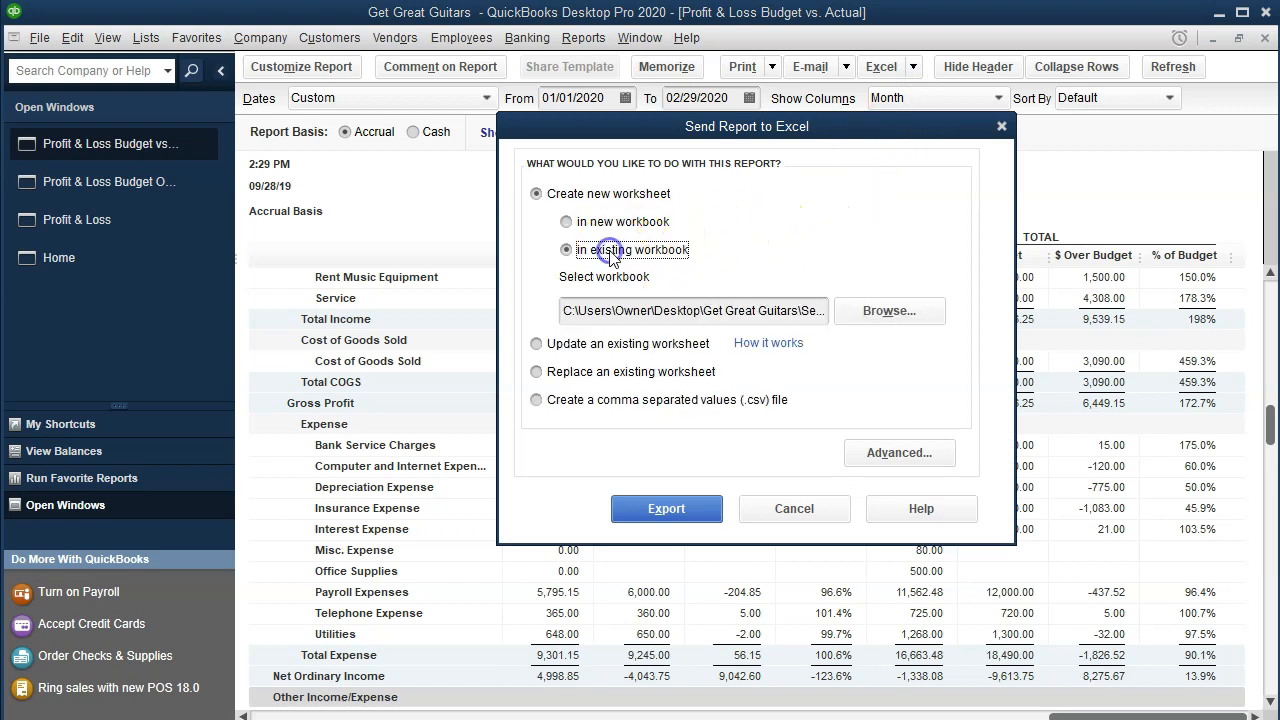
pyautogui.click(873, 322)
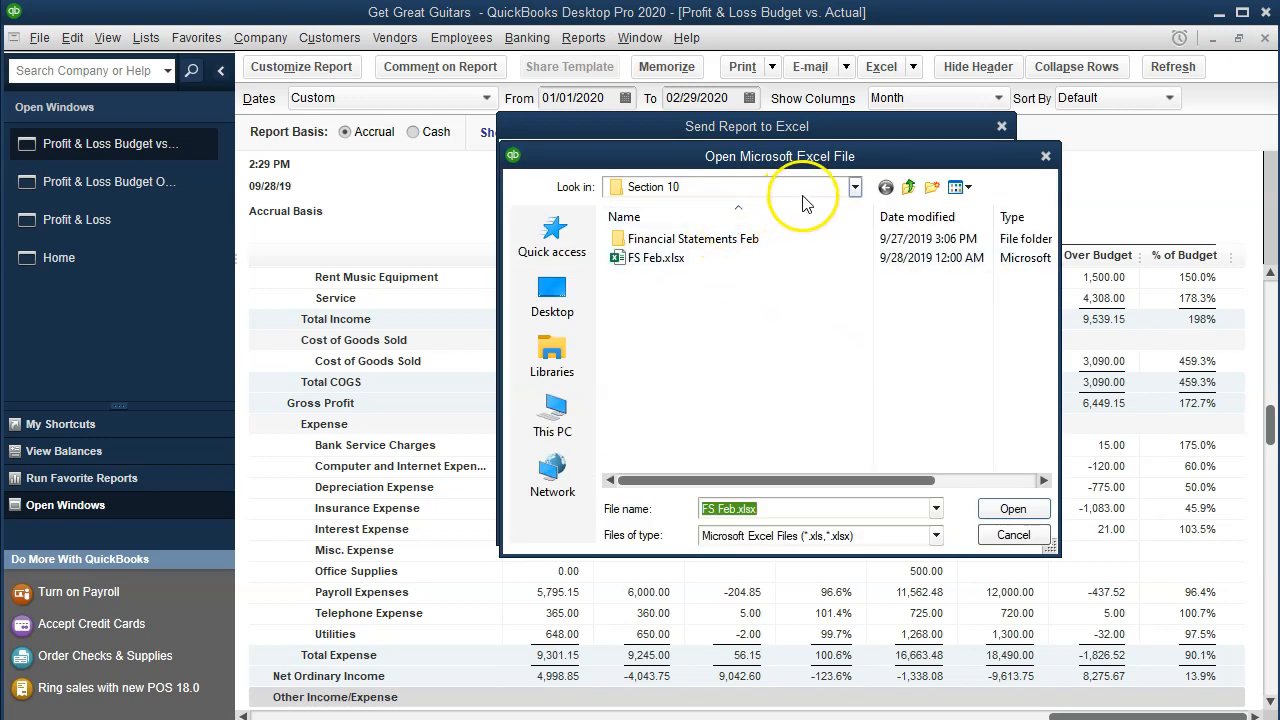
pyautogui.click(855, 187)
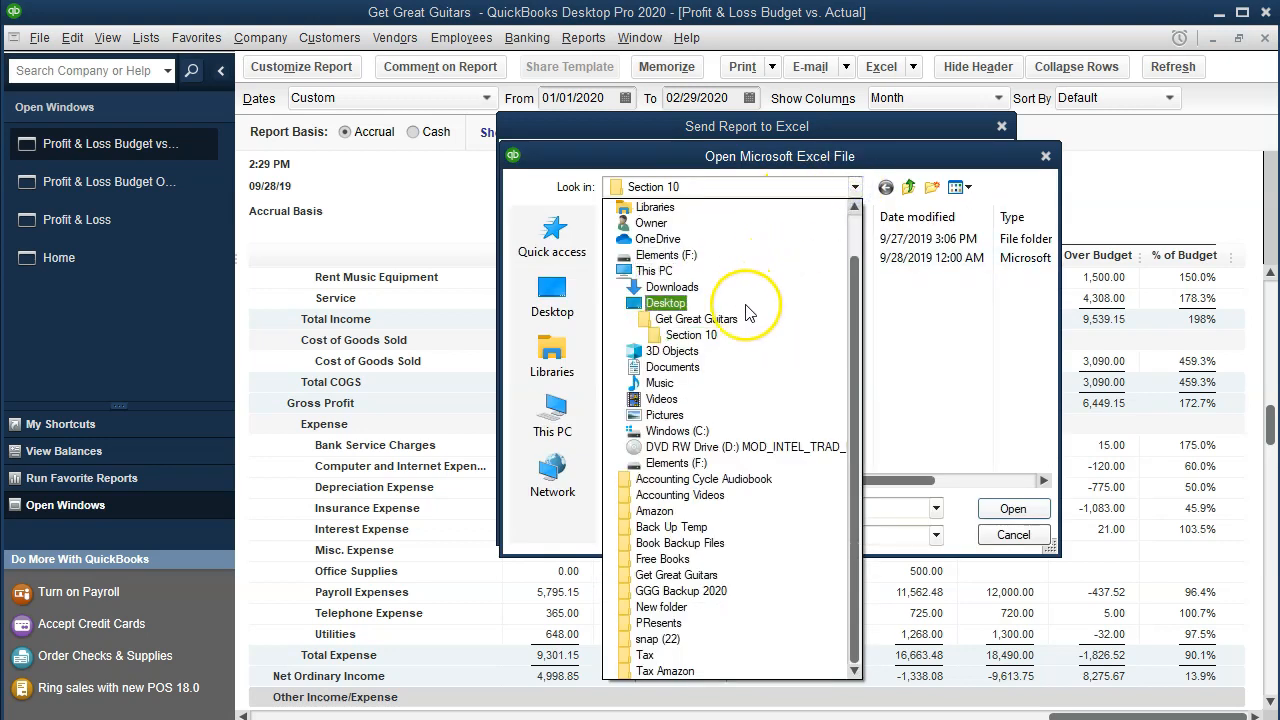
pyautogui.click(746, 316)
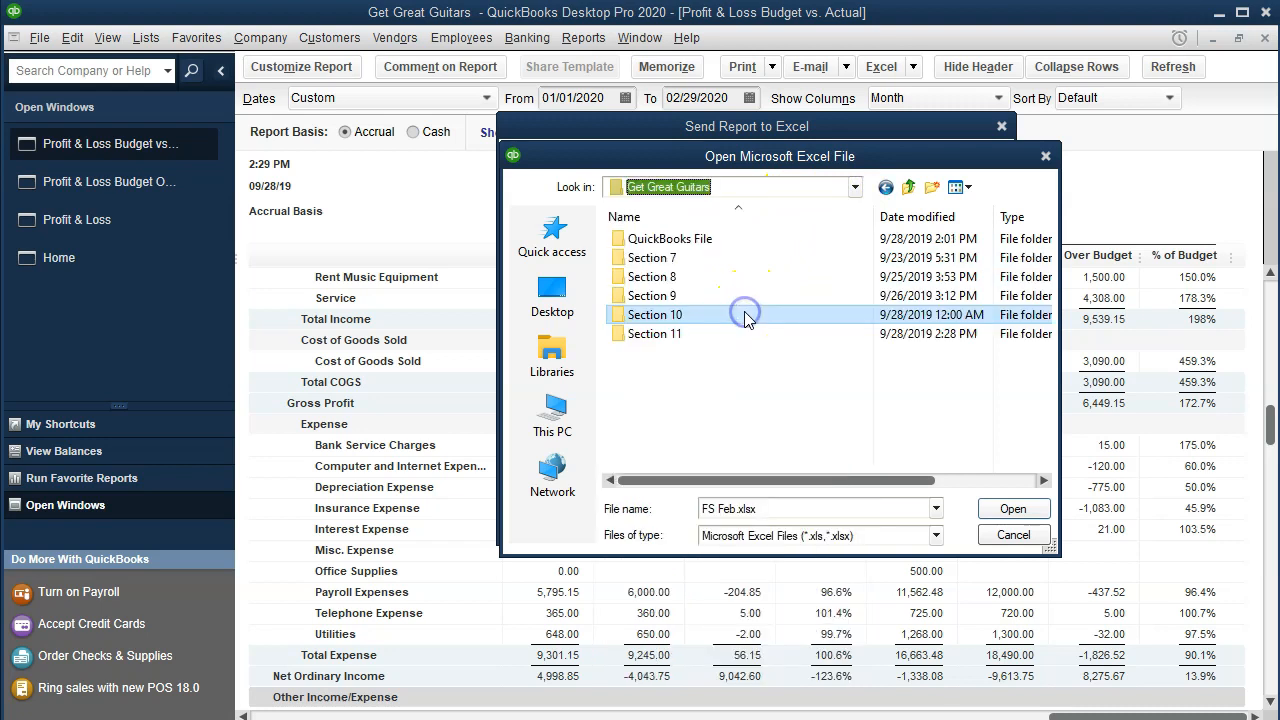
pyautogui.doubleClick(687, 336)
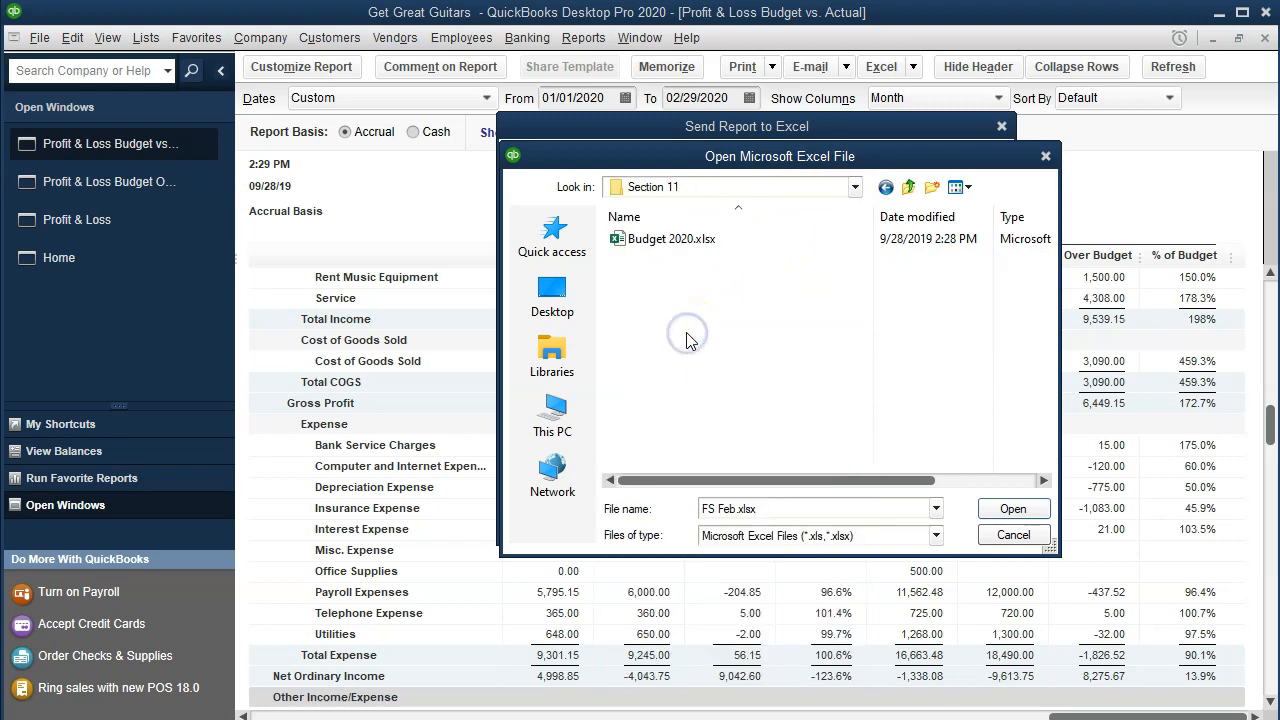
pyautogui.click(655, 240)
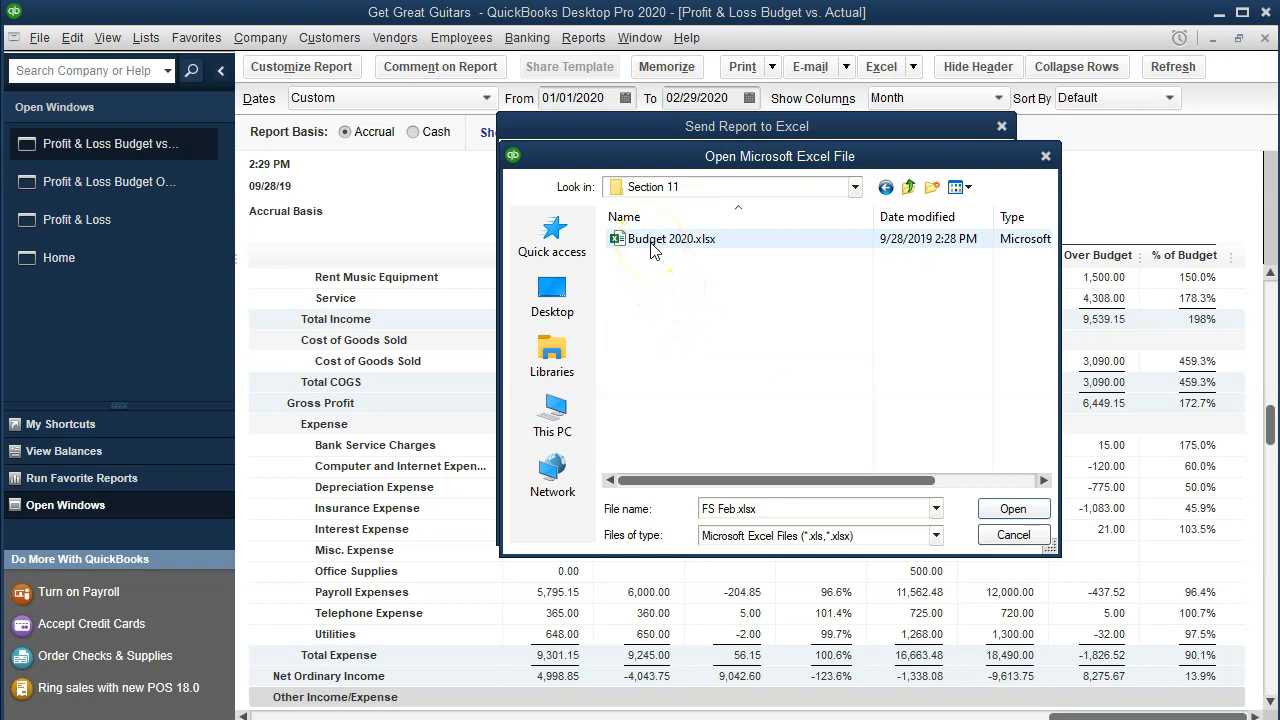
pyautogui.doubleClick(655, 240)
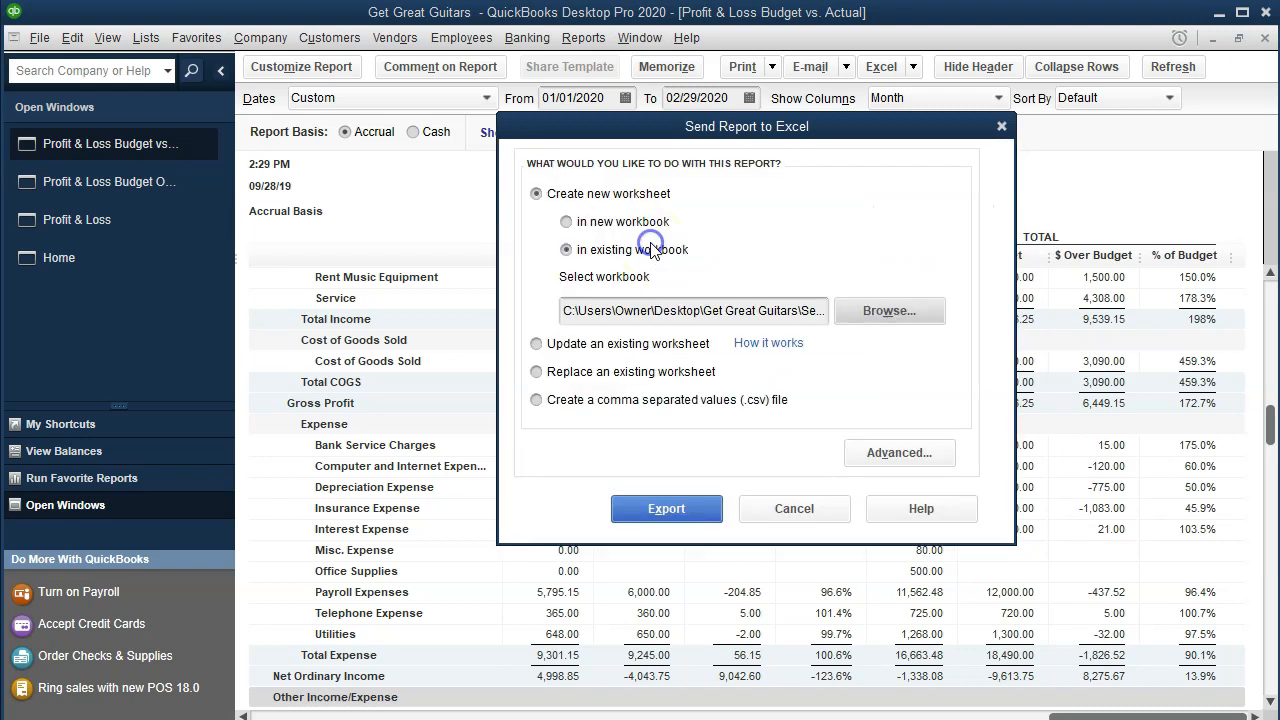
pyautogui.click(660, 515)
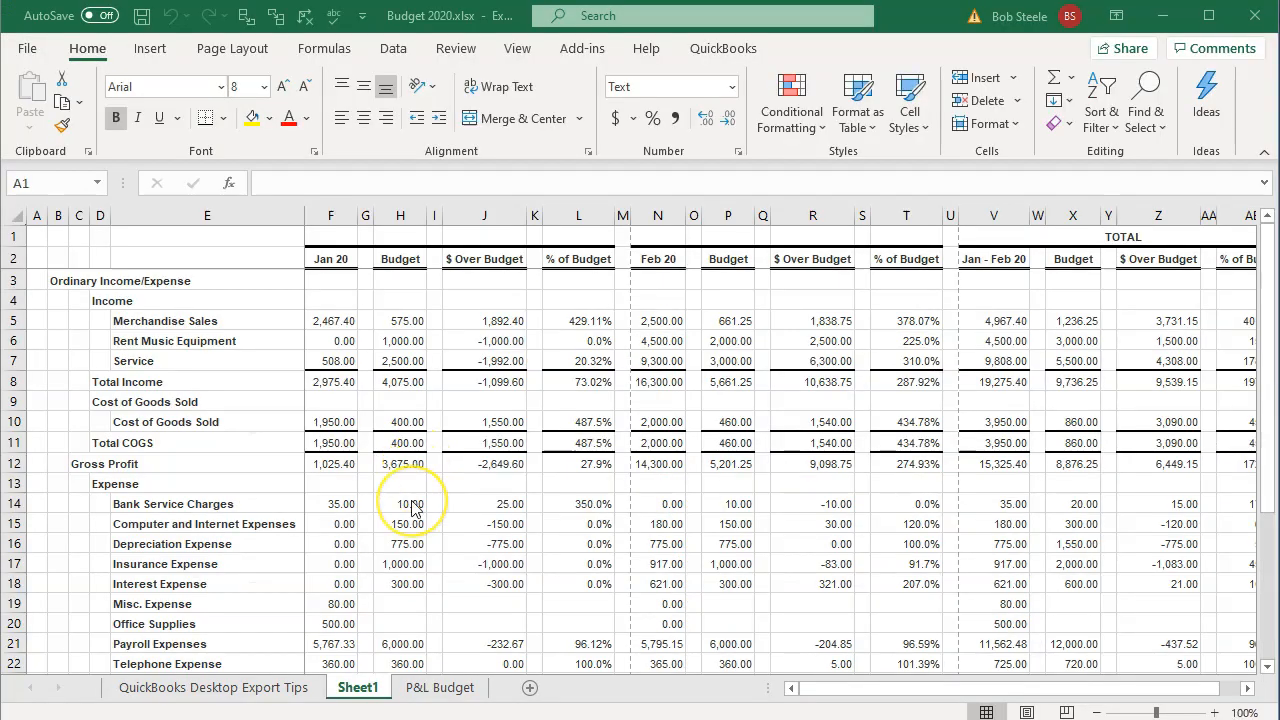
# Step: Move Sheet1 after P&L Budget and delete the QuickBooks Desktop Export Tips sheet
pyautogui.click(358, 693)
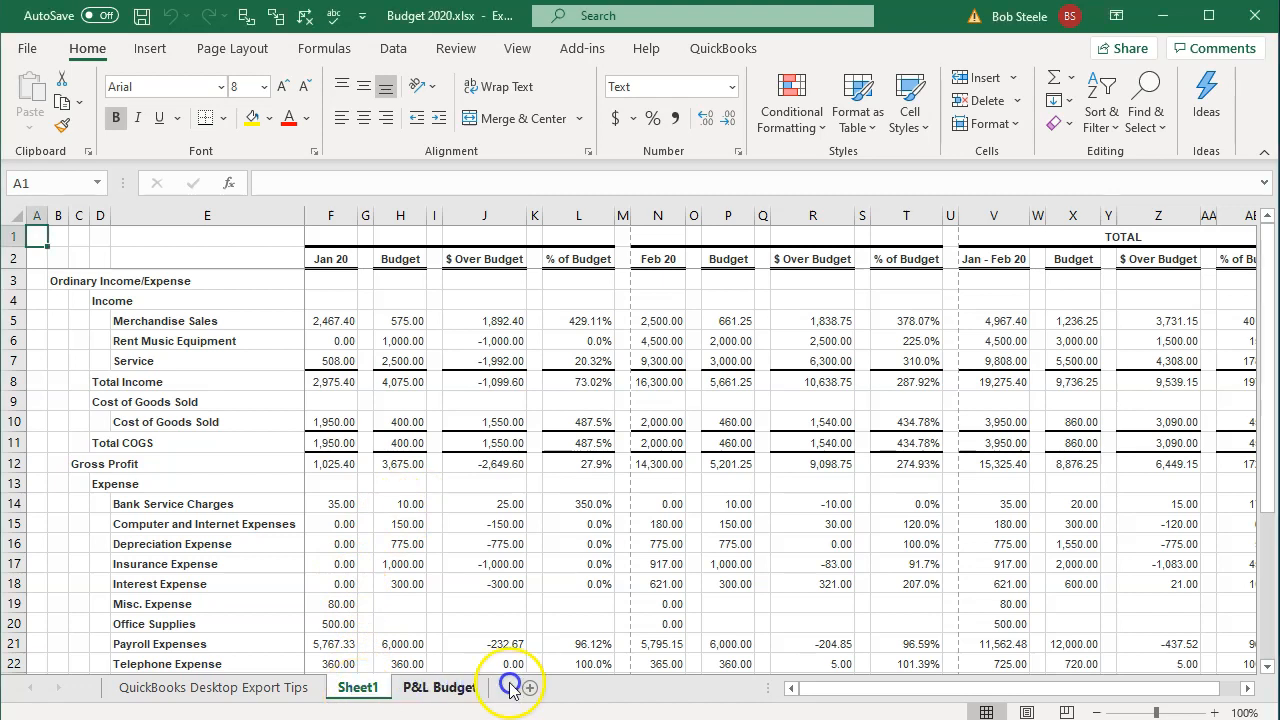
pyautogui.moveTo(352, 693); pyautogui.dragTo(494, 698)
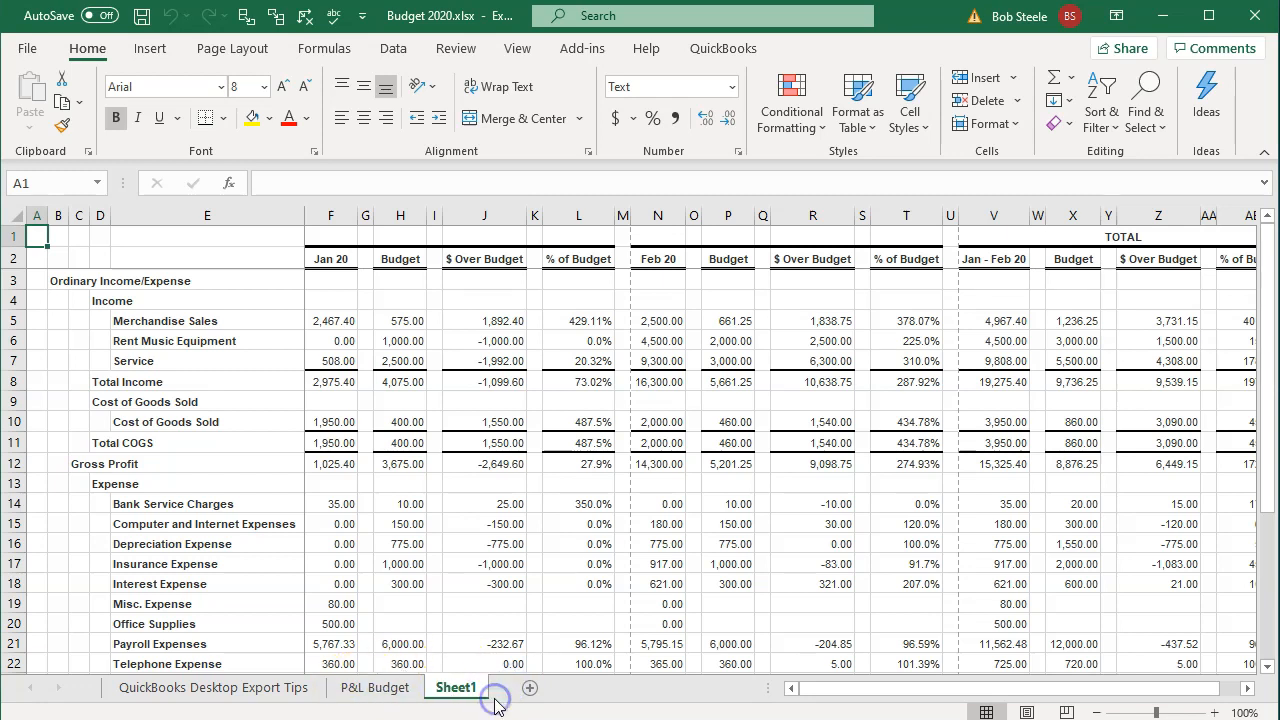
pyautogui.click(251, 694)
pyautogui.rightClick(251, 690)
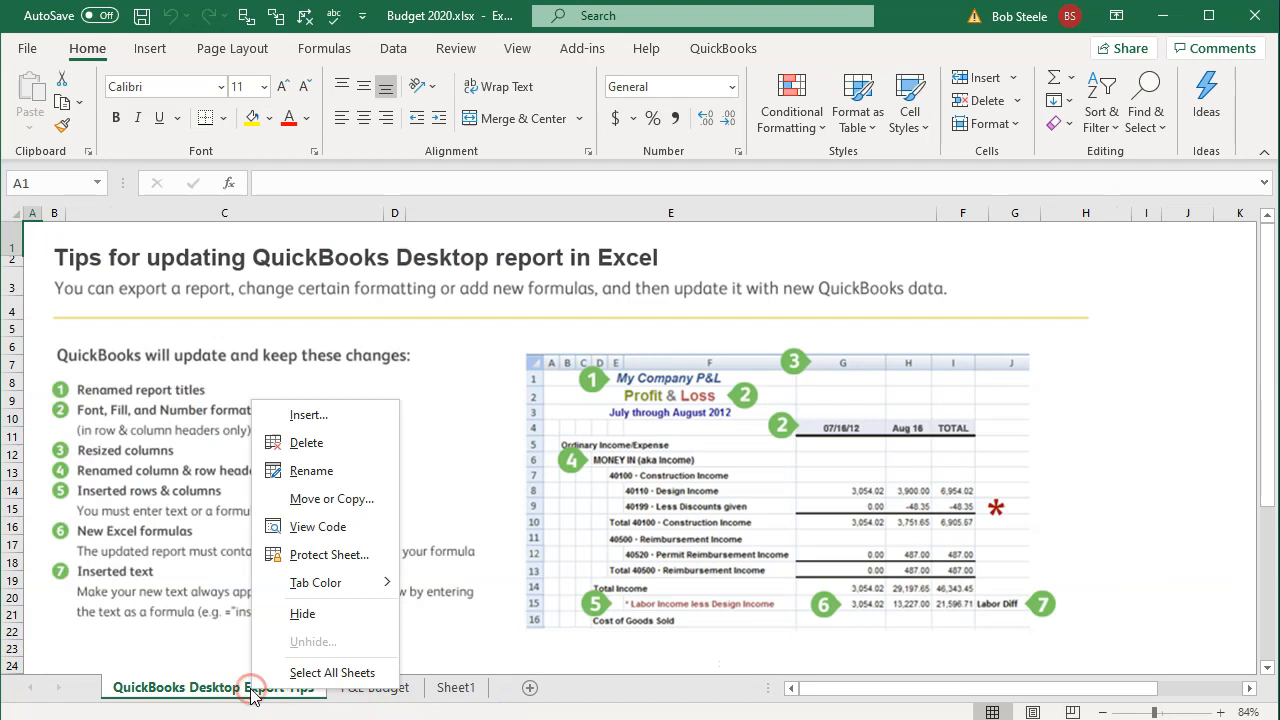
pyautogui.click(292, 442)
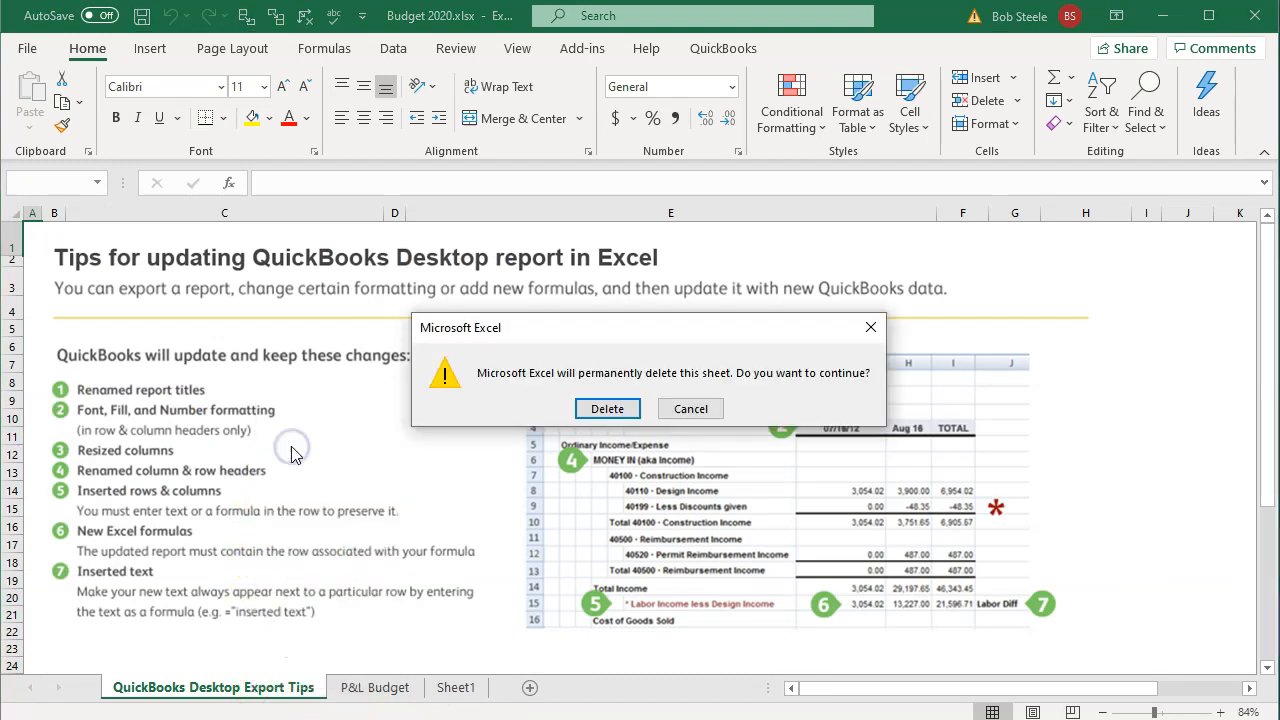
pyautogui.click(607, 409)
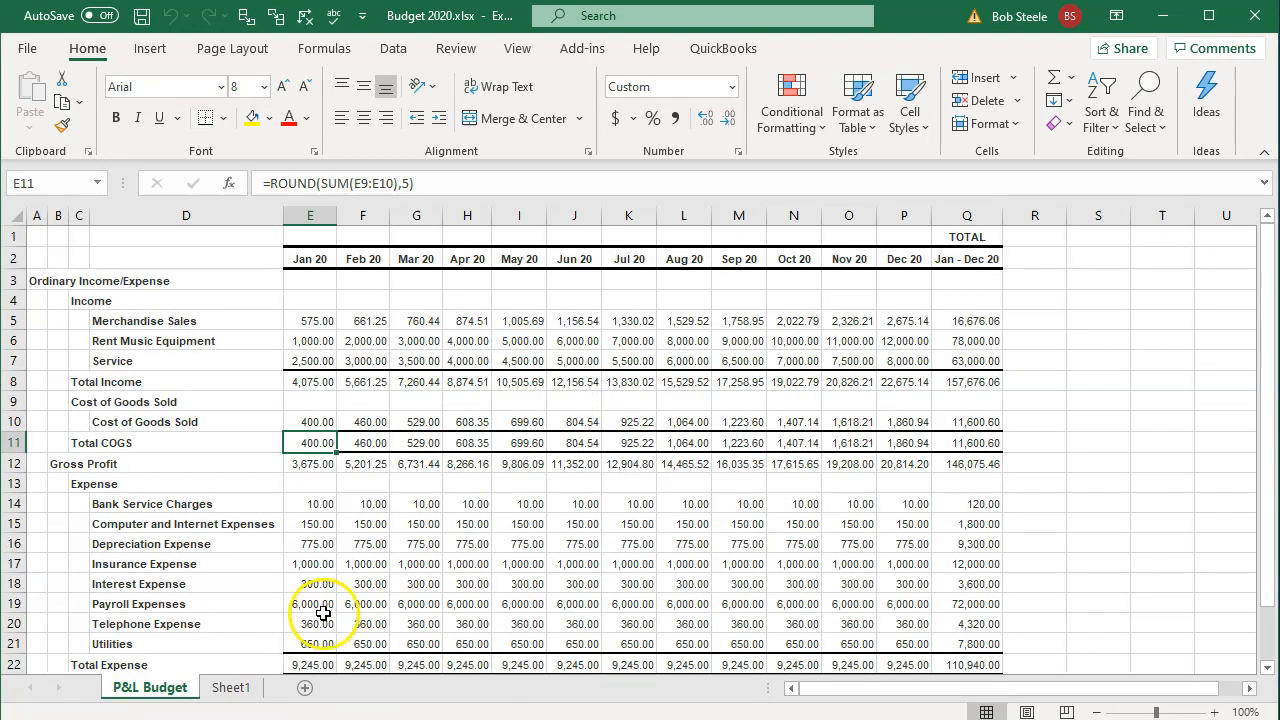
pyautogui.click(240, 689)
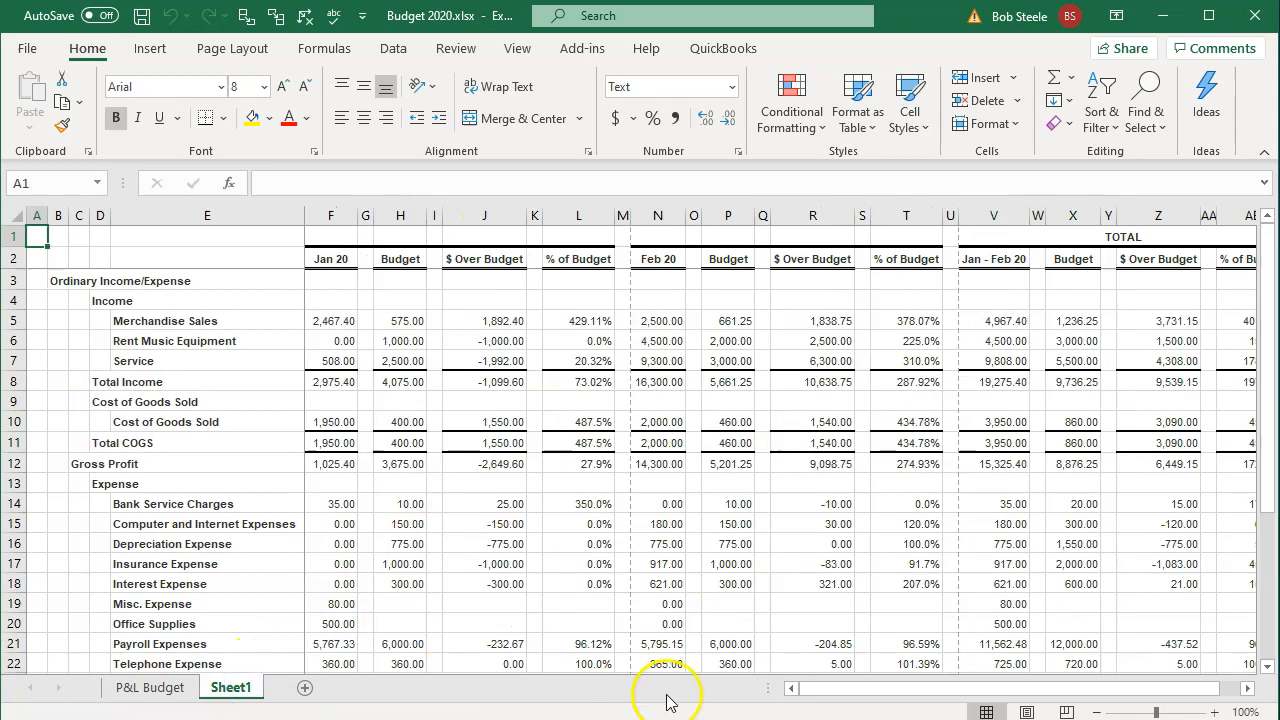
# Step: Unfreeze panes and remove the split on Sheet1, returning to Normal view
pyautogui.click(1026, 711)
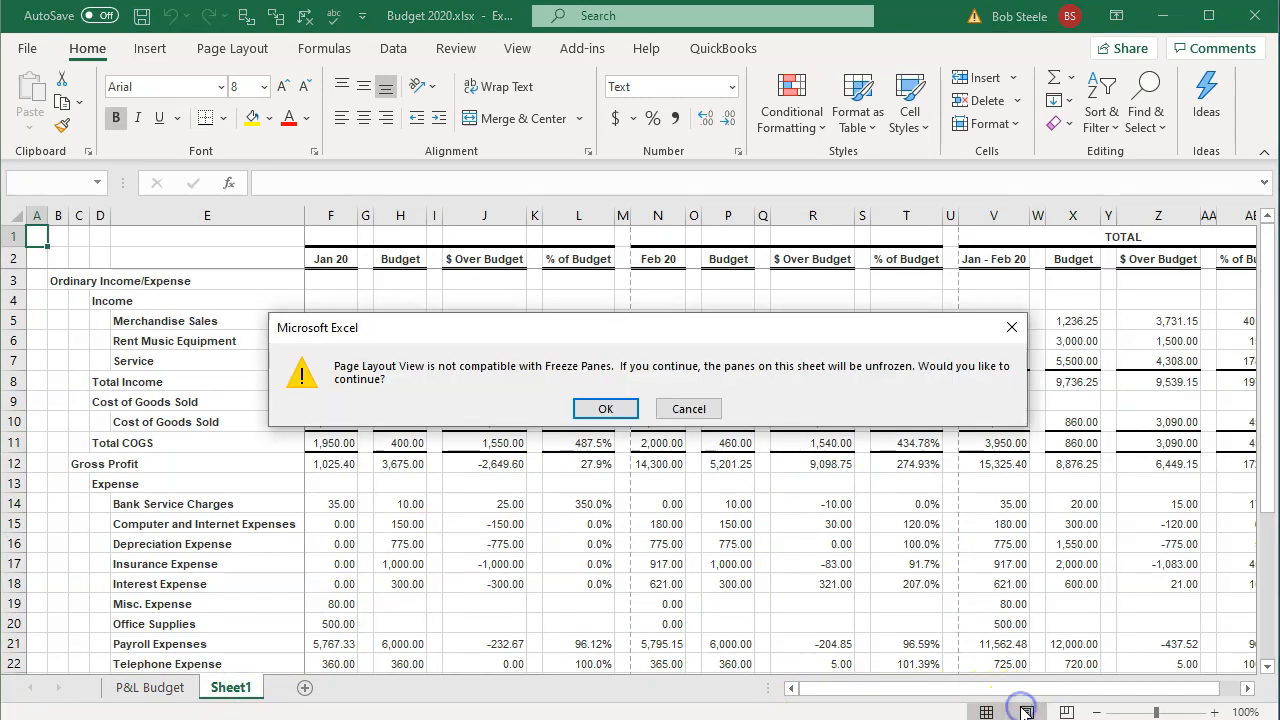
pyautogui.click(595, 410)
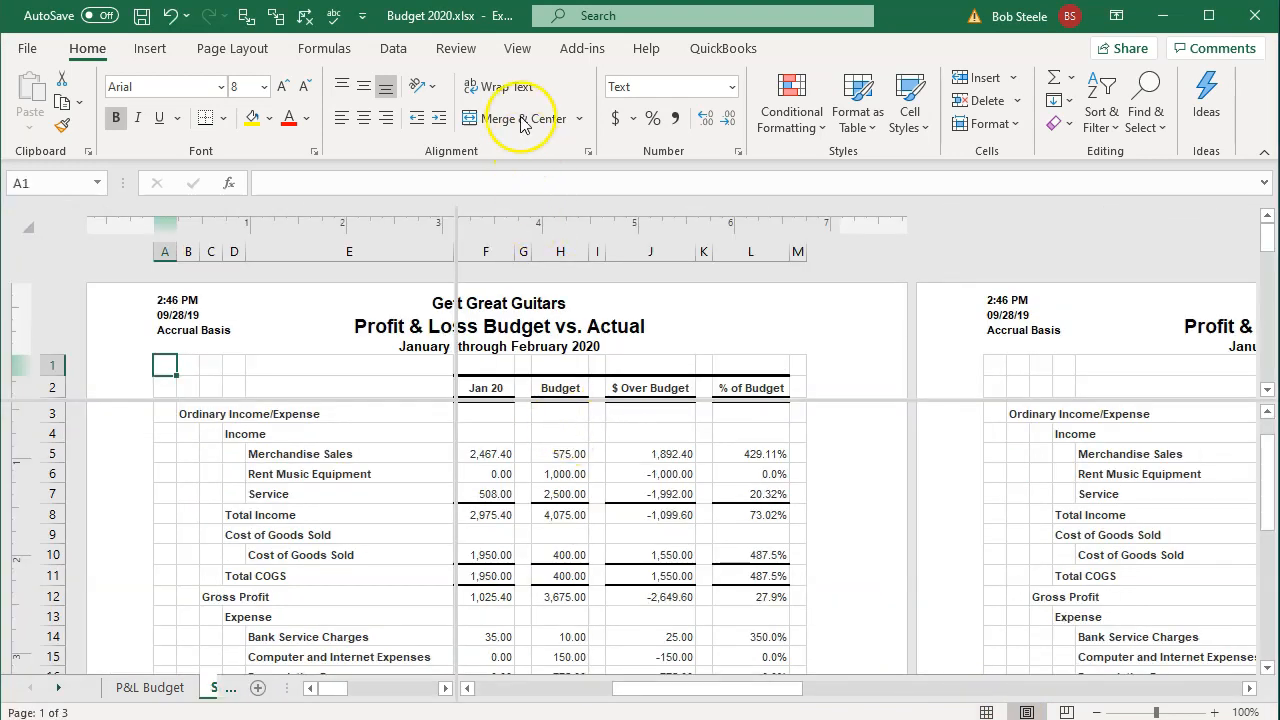
pyautogui.click(517, 50)
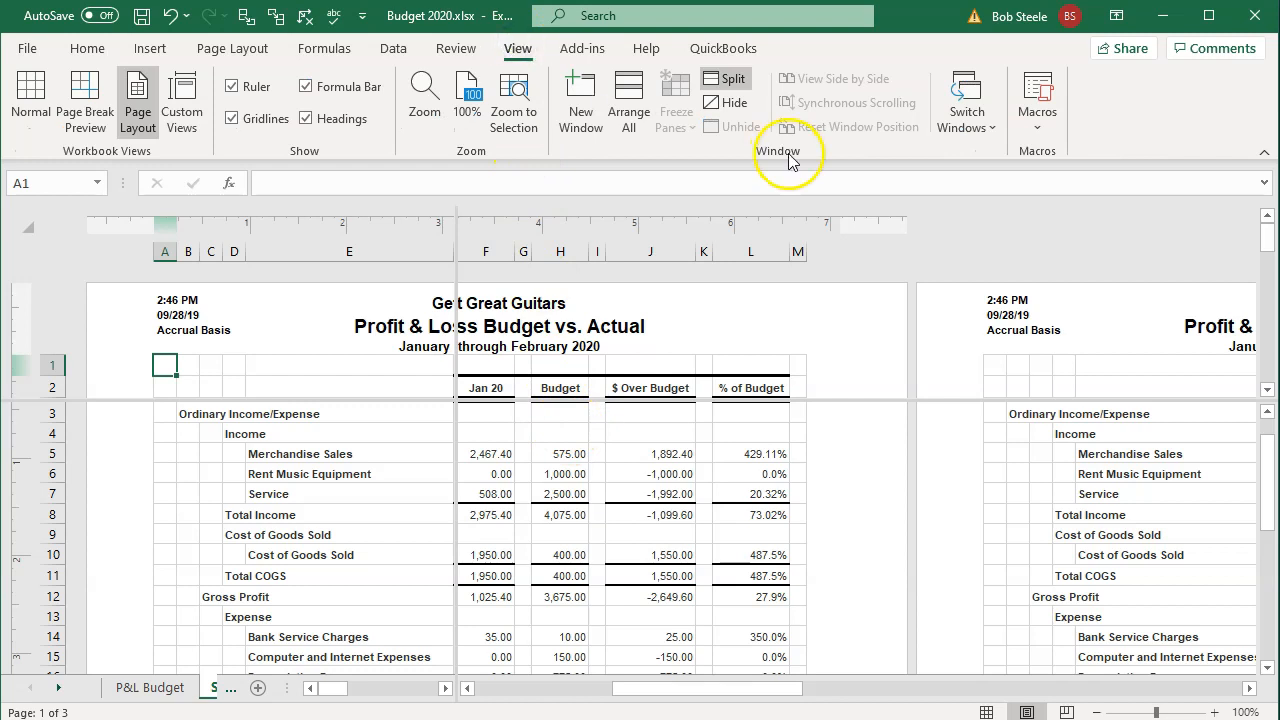
pyautogui.click(740, 86)
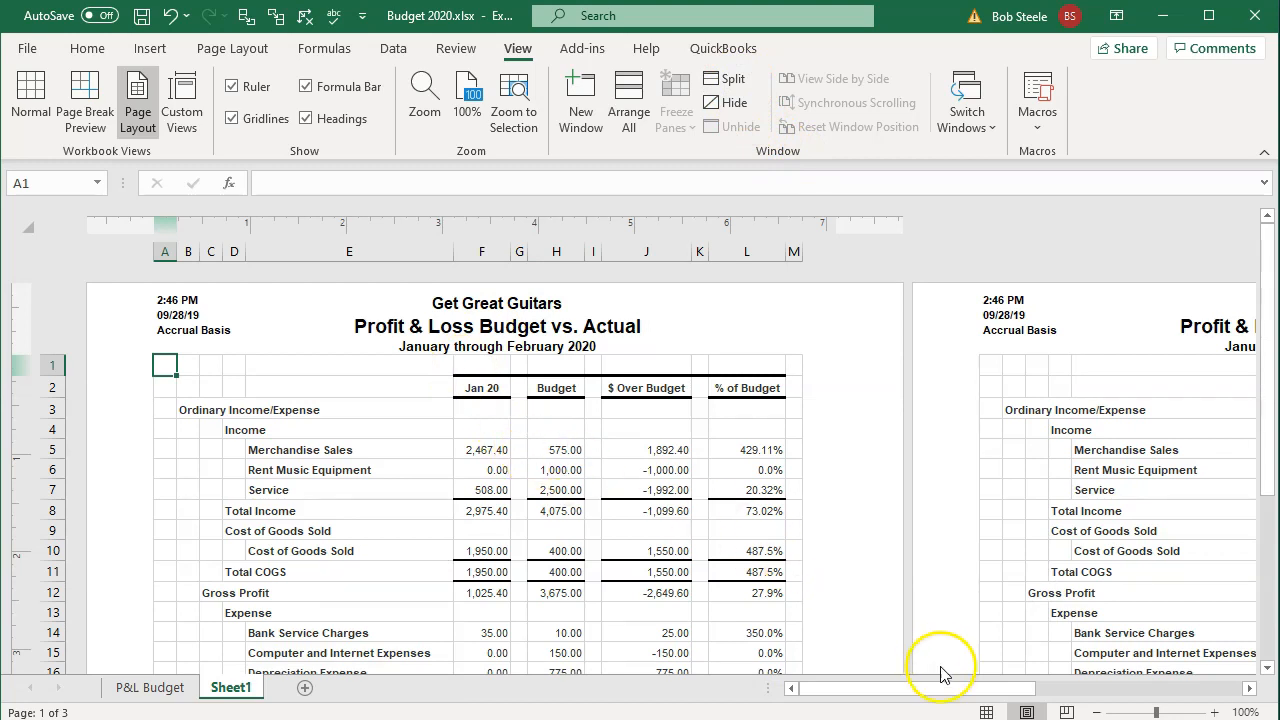
pyautogui.click(986, 711)
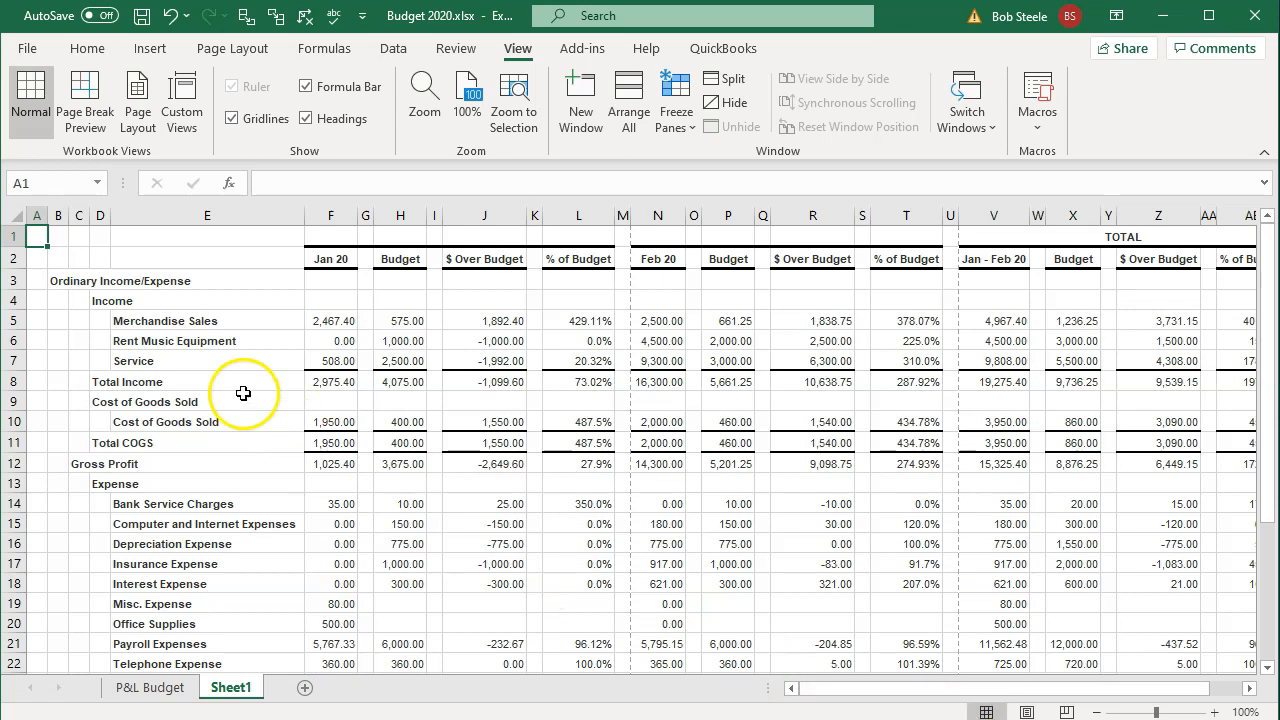
pyautogui.click(37, 215)
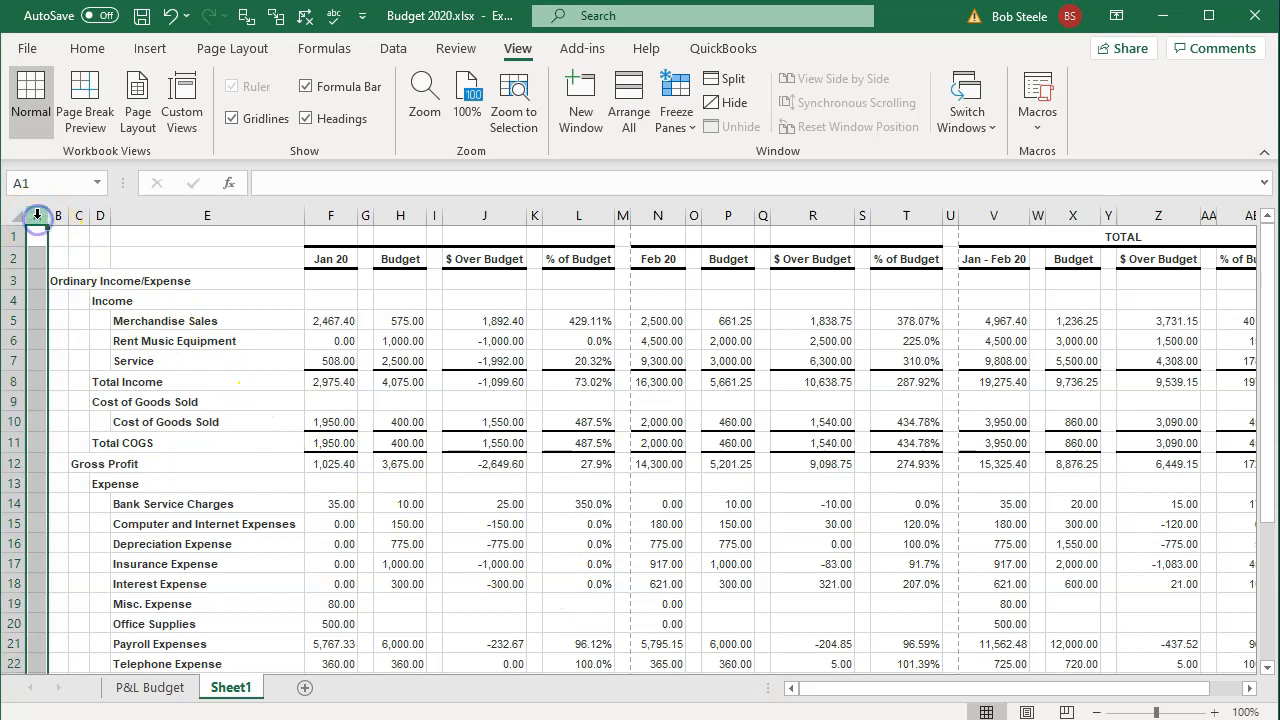
# Step: Delete the blank spacer columns G, I, K, M, Q, S, U, W, Y and AA together
pyautogui.keyDown('ctrl'); pyautogui.click(366, 215); pyautogui.keyUp('ctrl')
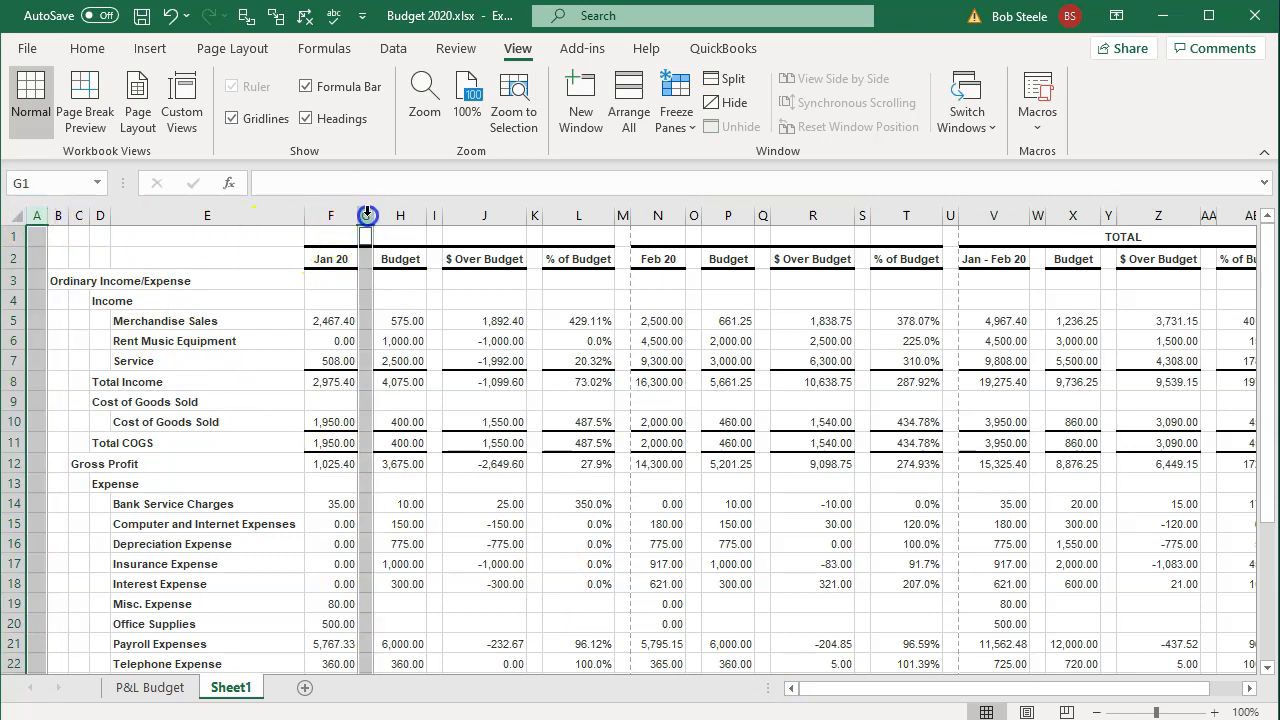
pyautogui.keyDown('ctrl'); pyautogui.click(436, 215); pyautogui.keyUp('ctrl')
pyautogui.keyDown('ctrl'); pyautogui.click(534, 215); pyautogui.keyUp('ctrl')
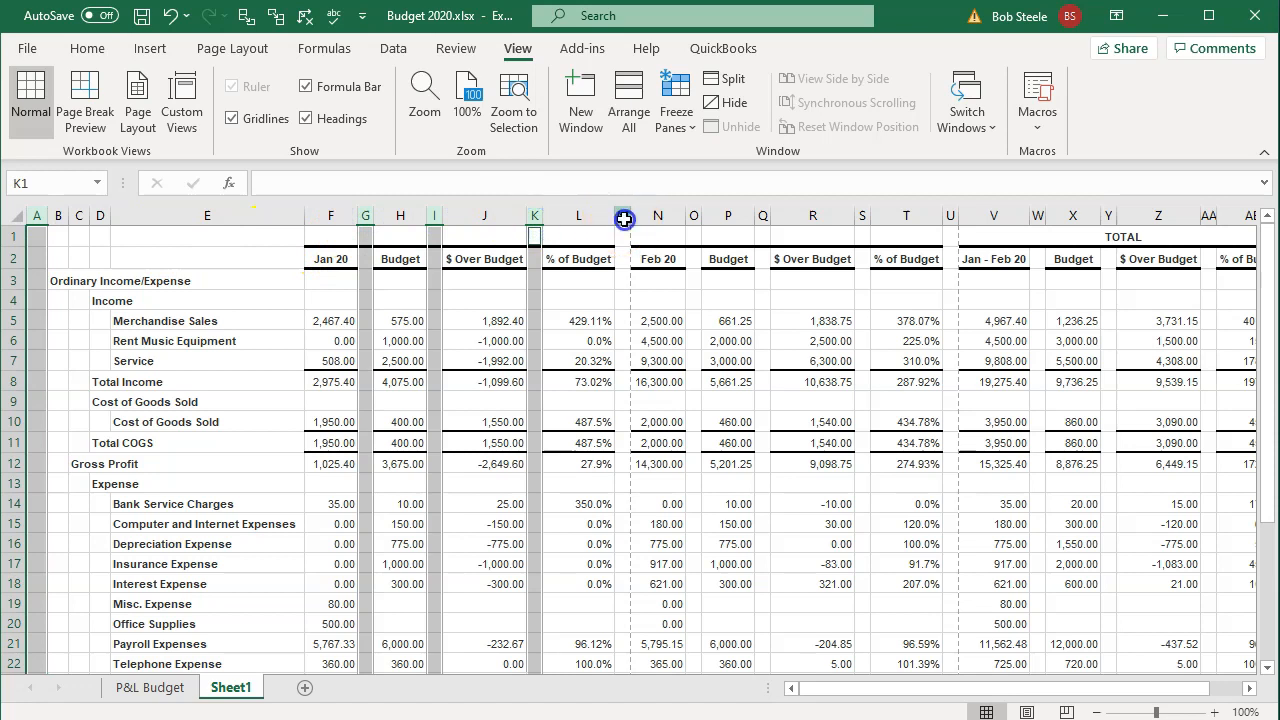
pyautogui.keyDown('ctrl'); pyautogui.click(622, 215); pyautogui.keyUp('ctrl')
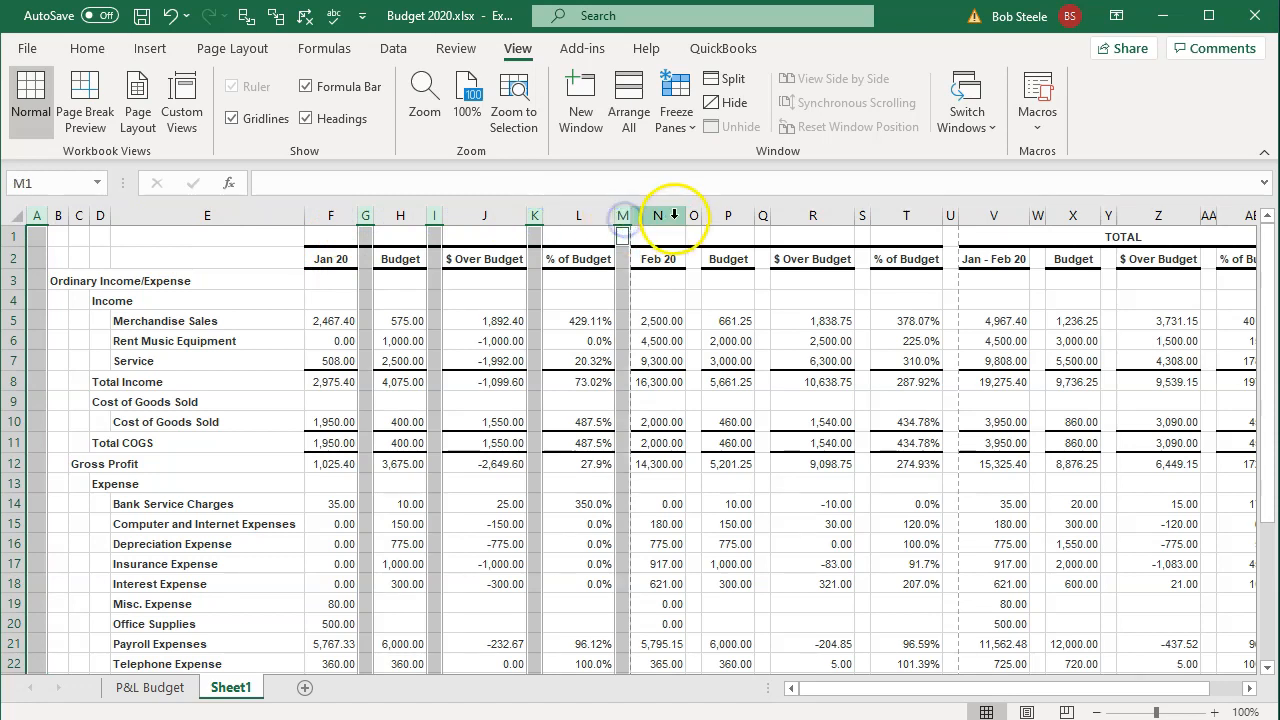
pyautogui.keyDown('ctrl'); pyautogui.click(762, 214); pyautogui.keyUp('ctrl')
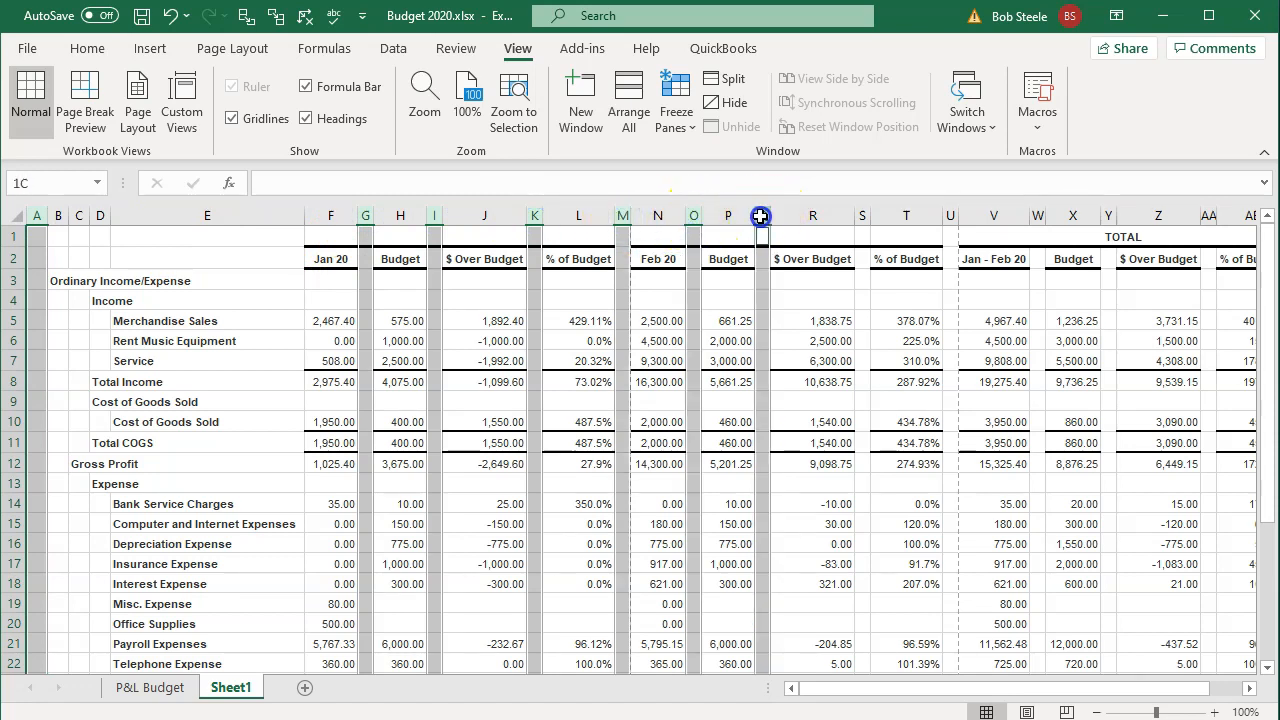
pyautogui.keyDown('ctrl'); pyautogui.click(862, 214); pyautogui.keyUp('ctrl')
pyautogui.keyDown('ctrl'); pyautogui.click(950, 212); pyautogui.keyUp('ctrl')
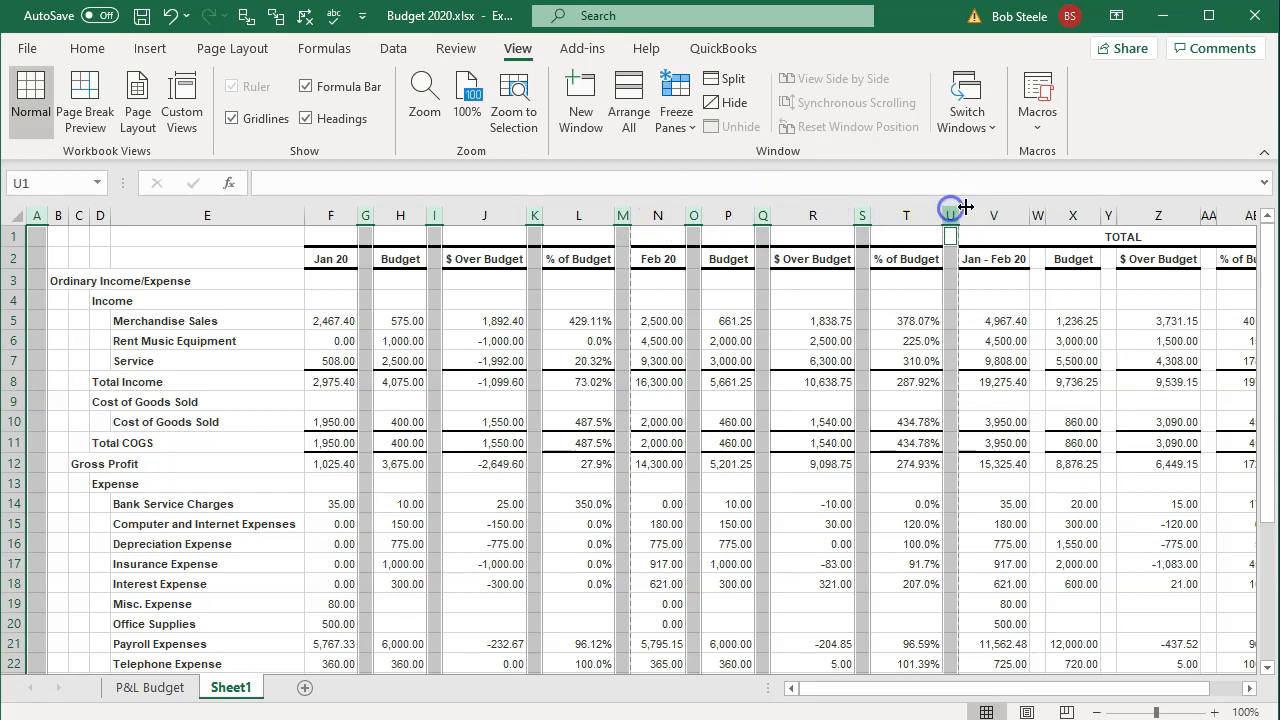
pyautogui.keyDown('ctrl'); pyautogui.click(1037, 214); pyautogui.keyUp('ctrl')
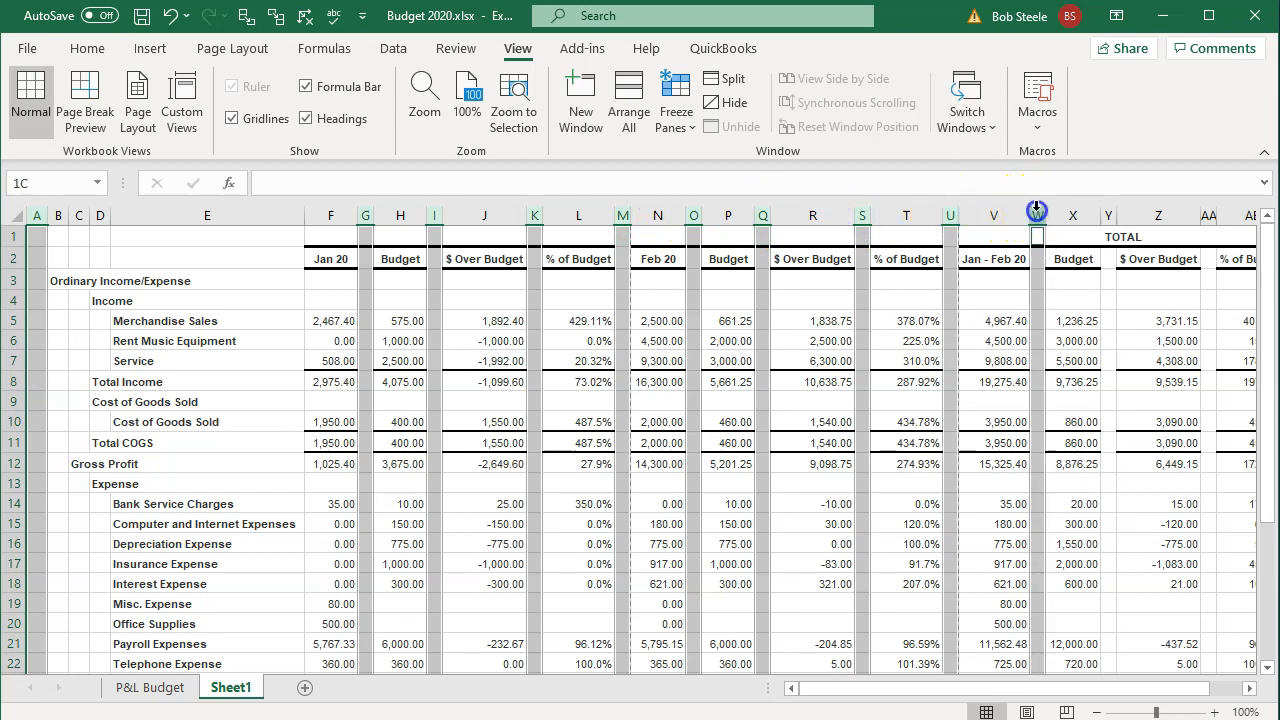
pyautogui.keyDown('ctrl'); pyautogui.click(1108, 214); pyautogui.keyUp('ctrl')
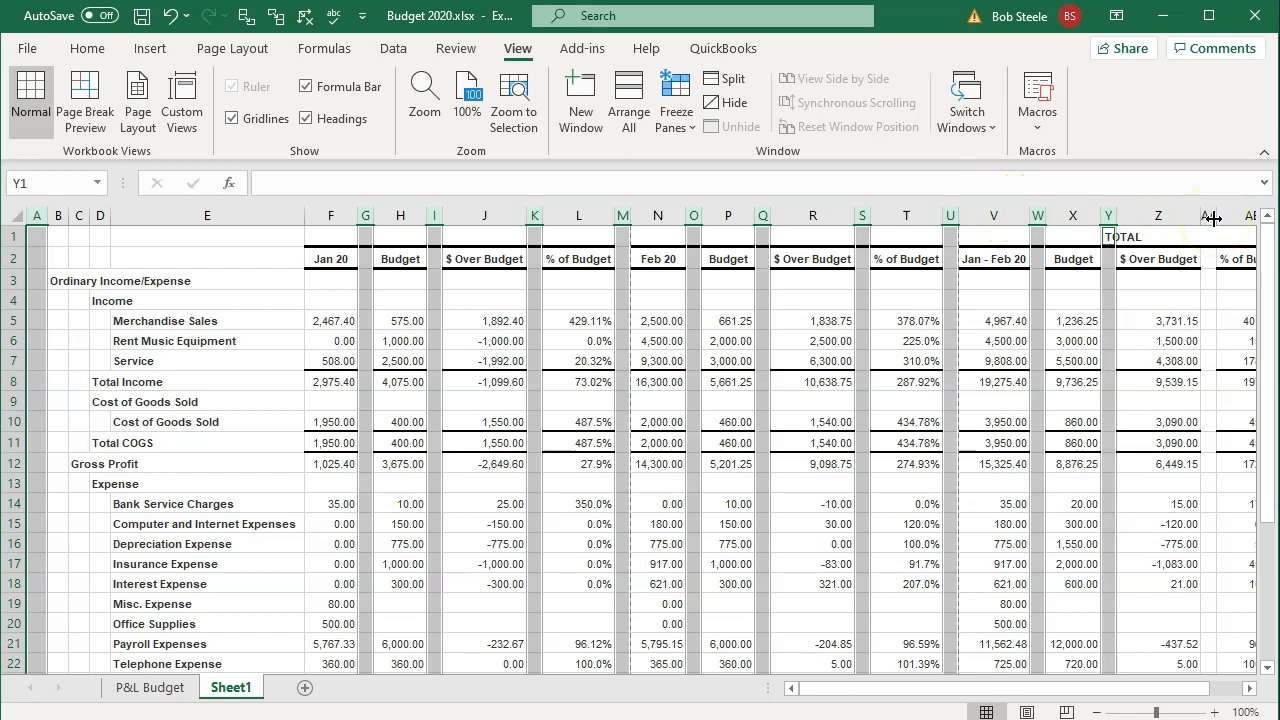
pyautogui.keyDown('ctrl'); pyautogui.click(1209, 215); pyautogui.keyUp('ctrl')
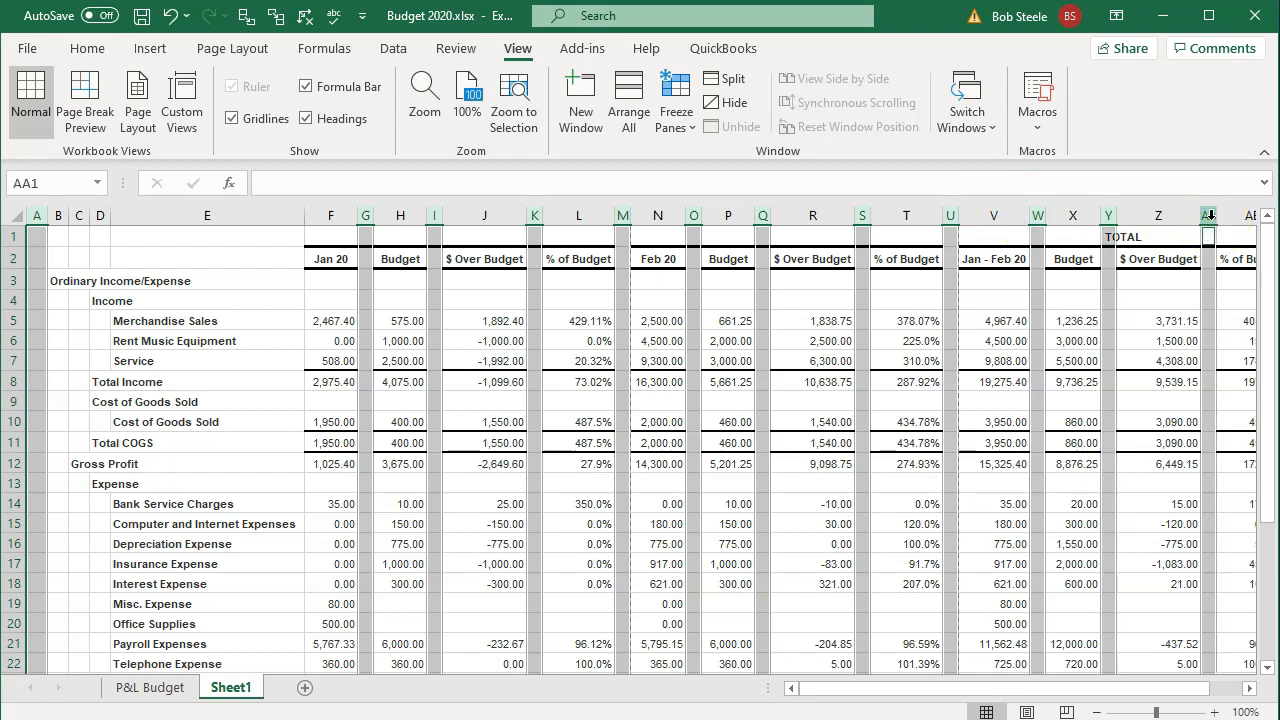
pyautogui.rightClick(1212, 288)
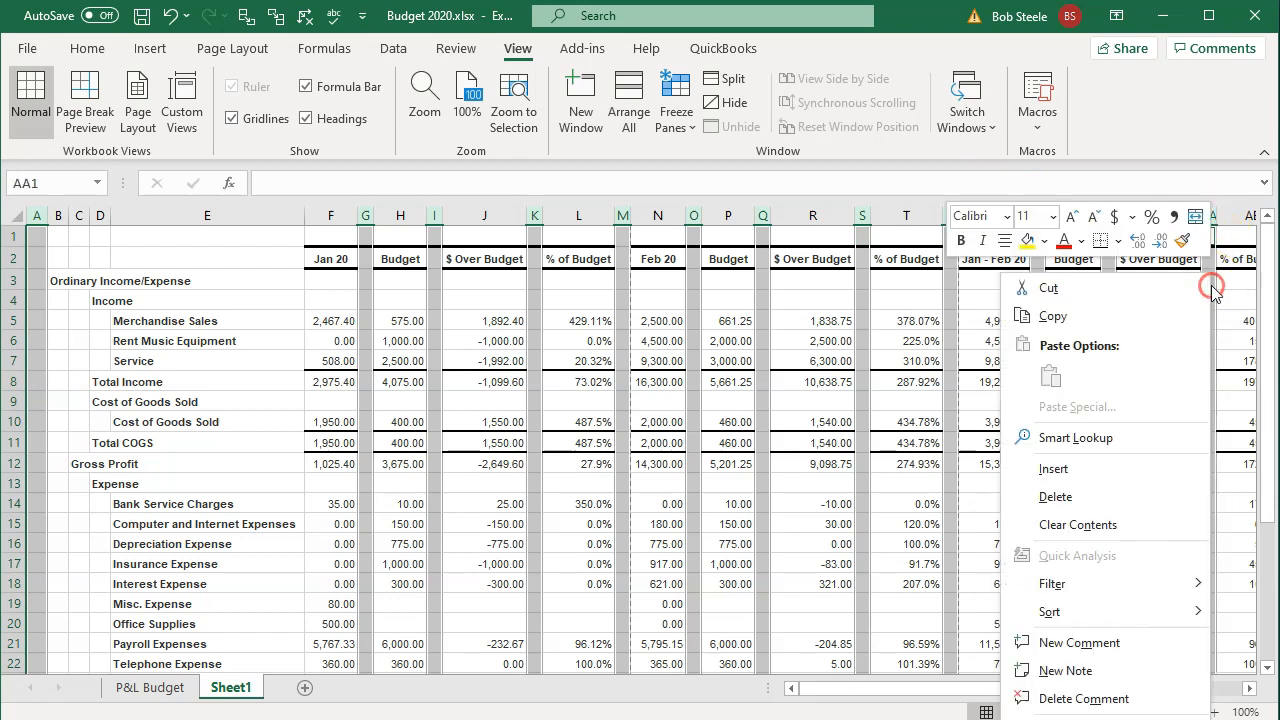
pyautogui.click(1141, 493)
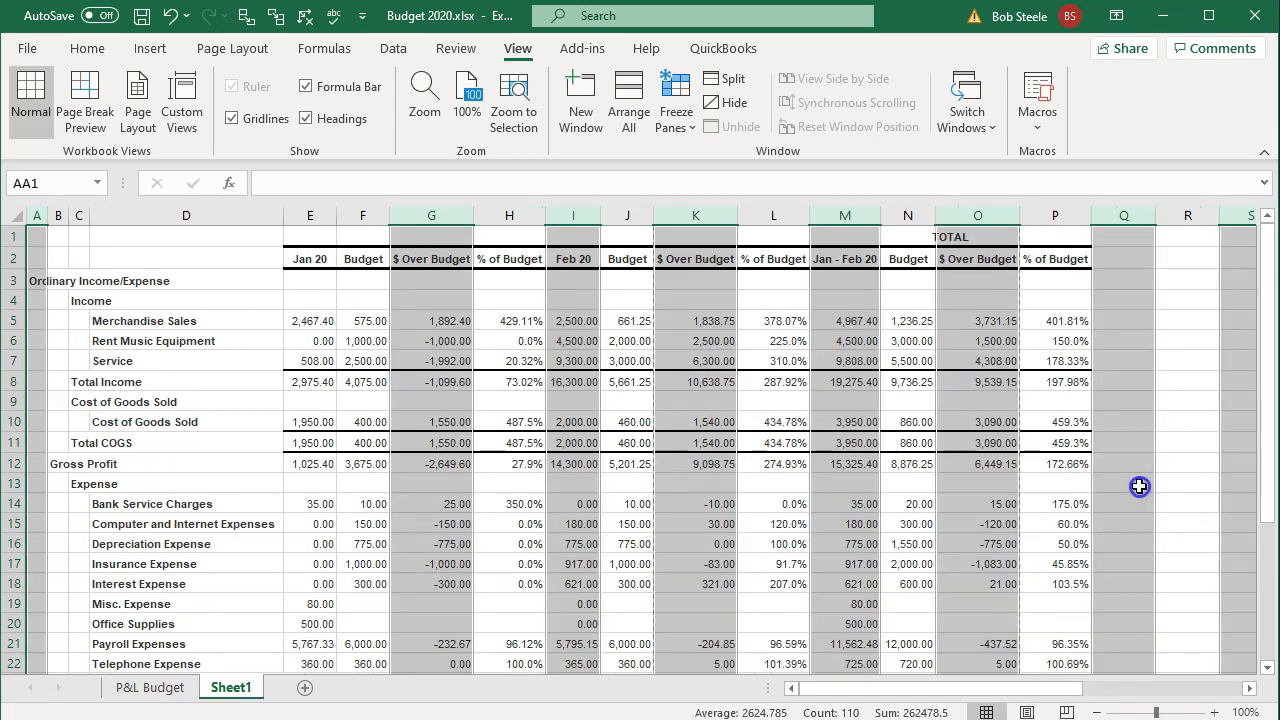
pyautogui.click(1139, 487)
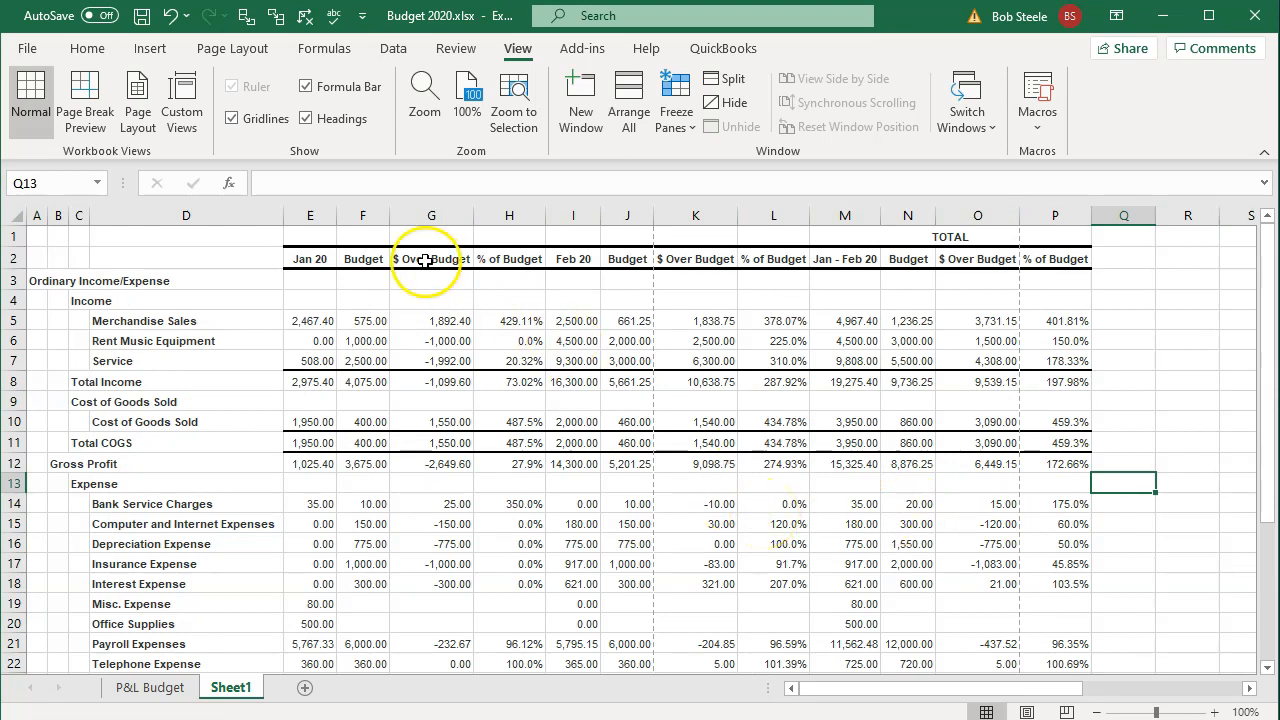
# Step: Set the Budget vs. Actual sheet to landscape orientation
pyautogui.click(247, 52)
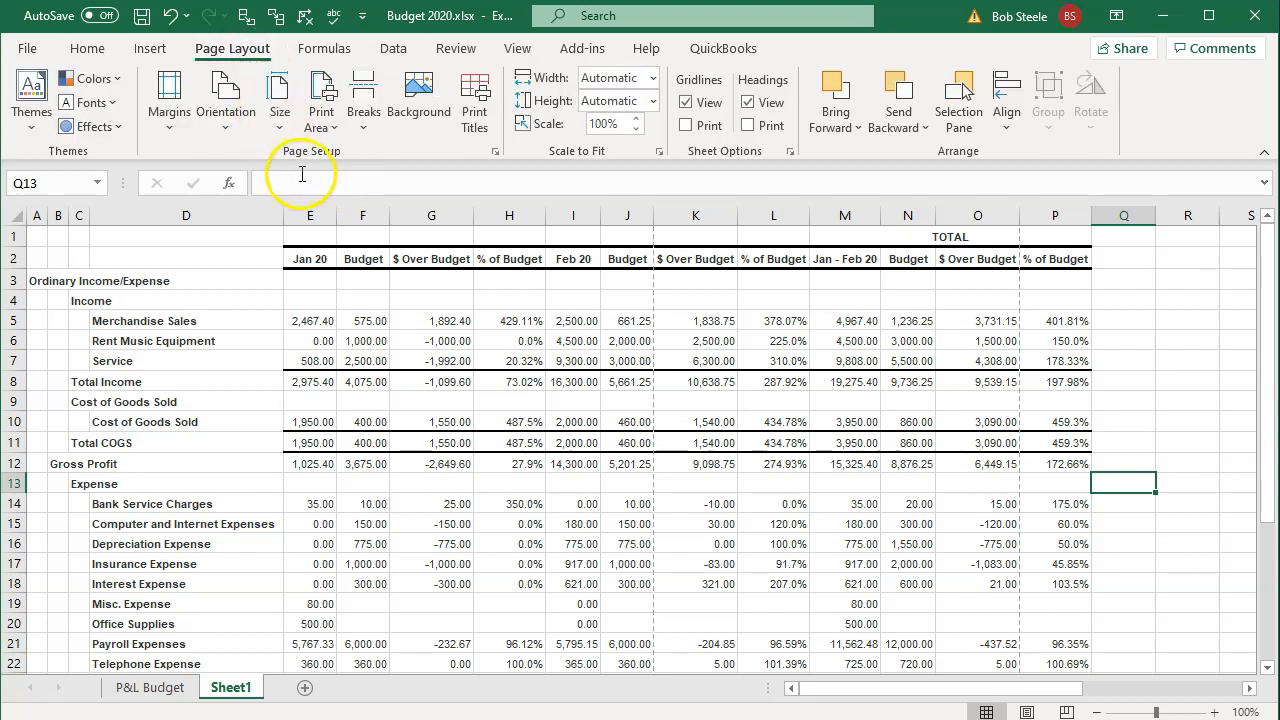
pyautogui.click(230, 116)
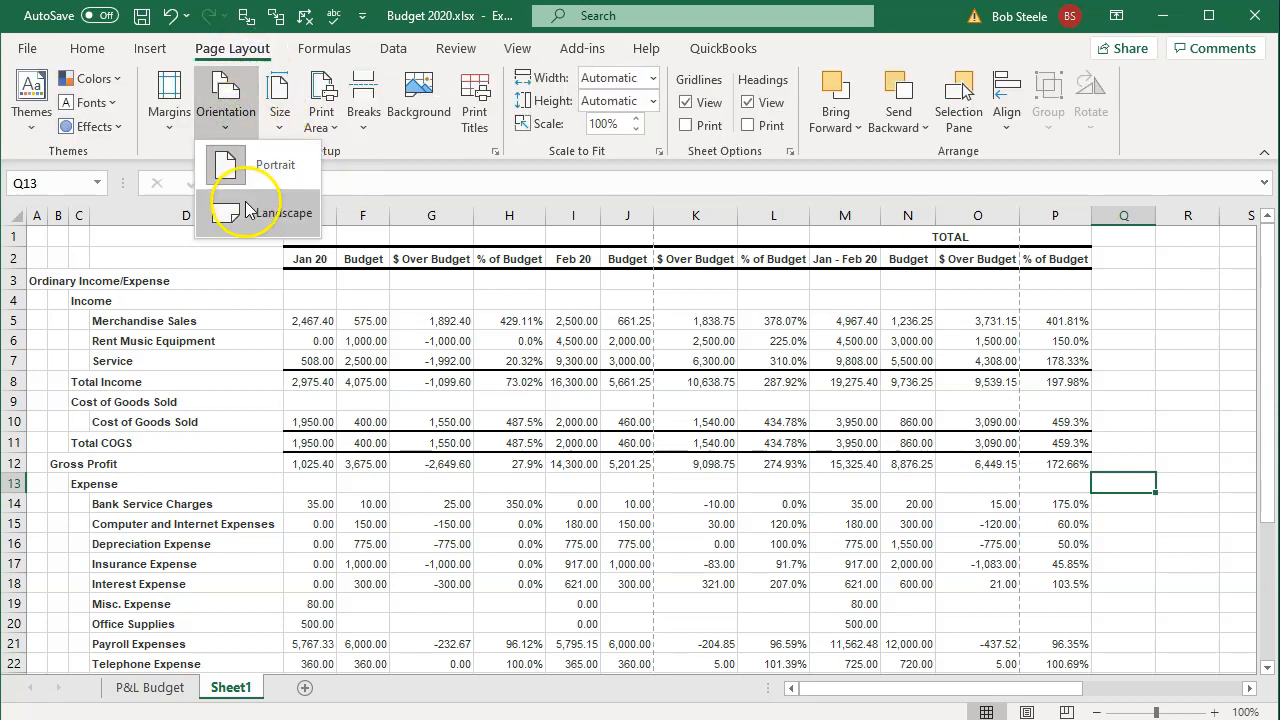
pyautogui.click(282, 216)
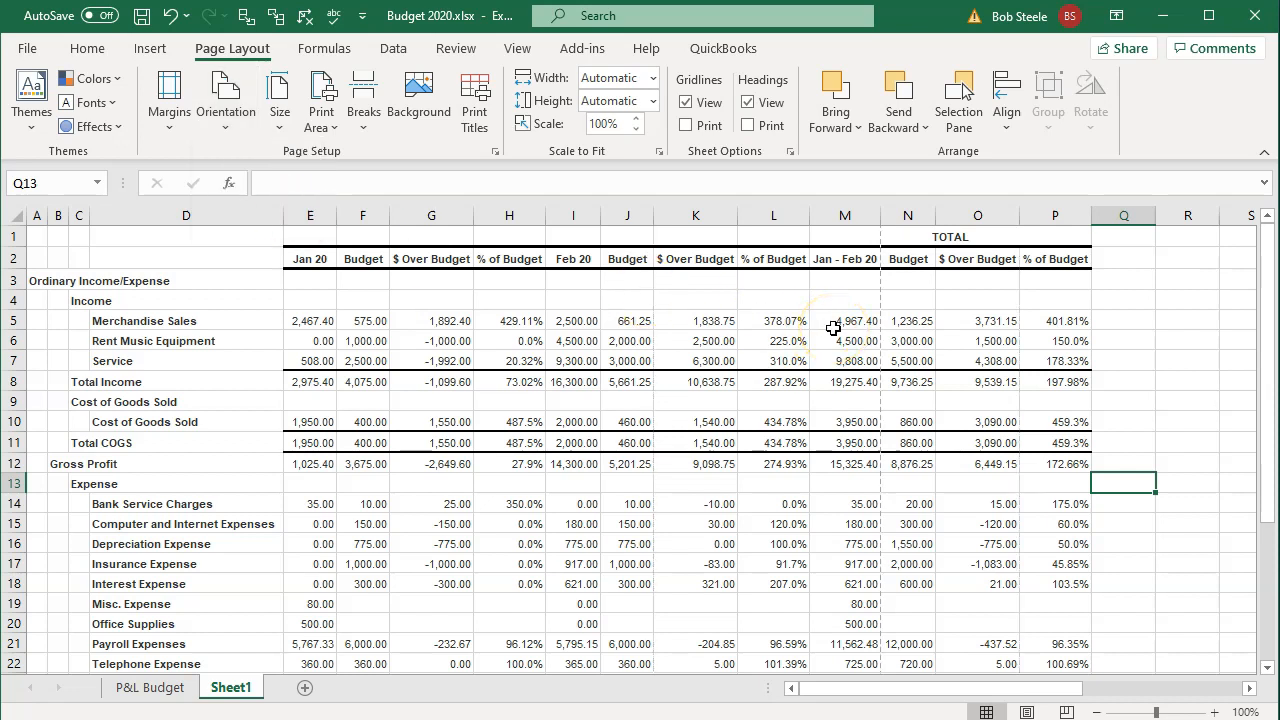
# Step: Set the print scaling to 80% through Custom Scaling Options
pyautogui.click(30, 50)
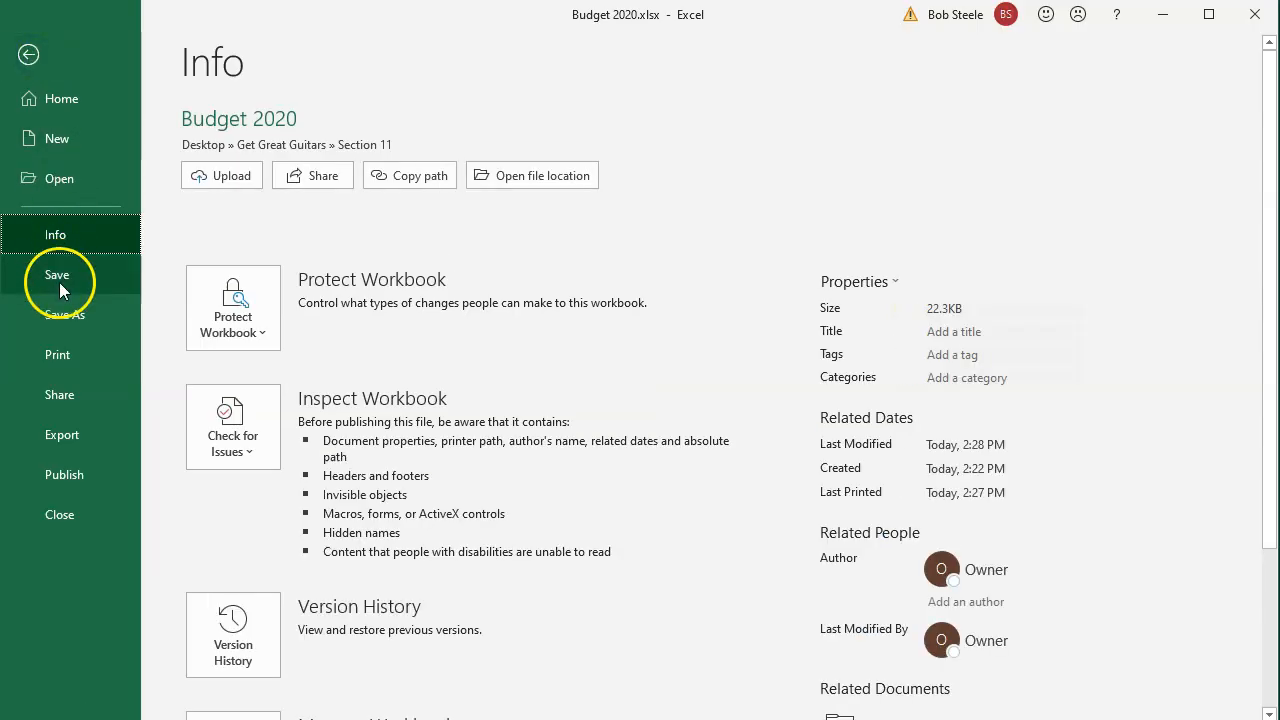
pyautogui.click(60, 354)
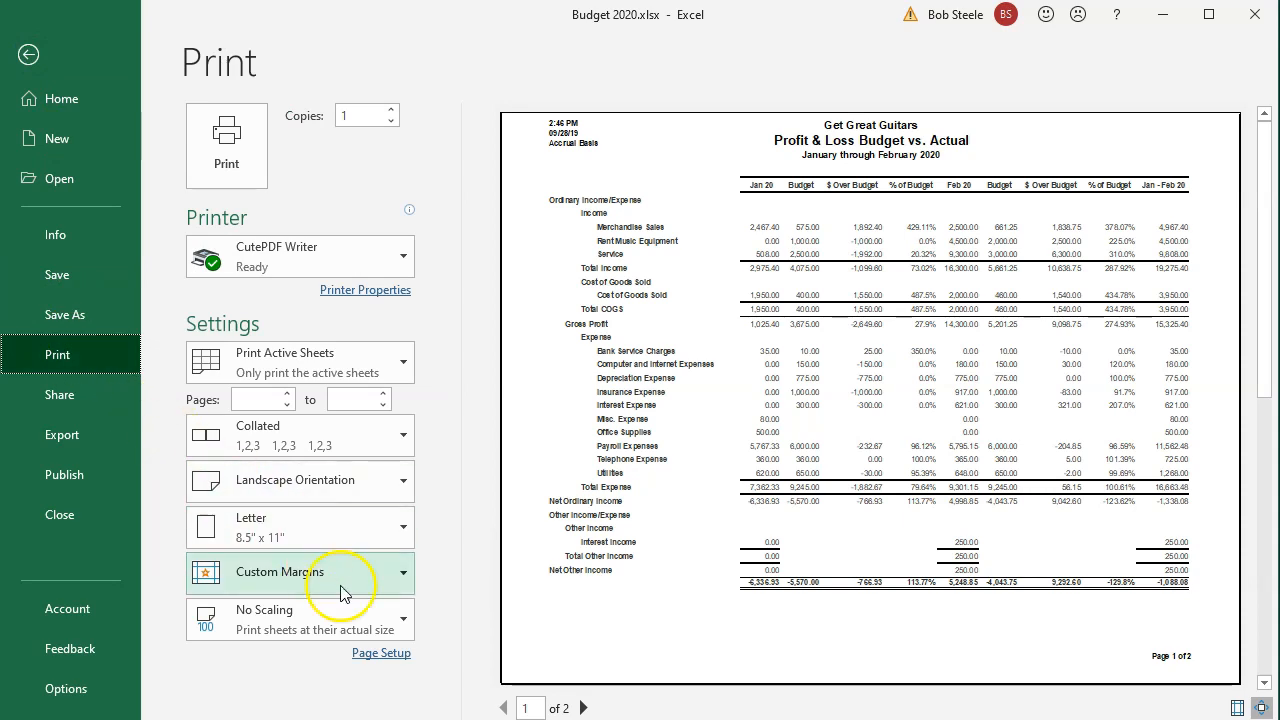
pyautogui.click(357, 614)
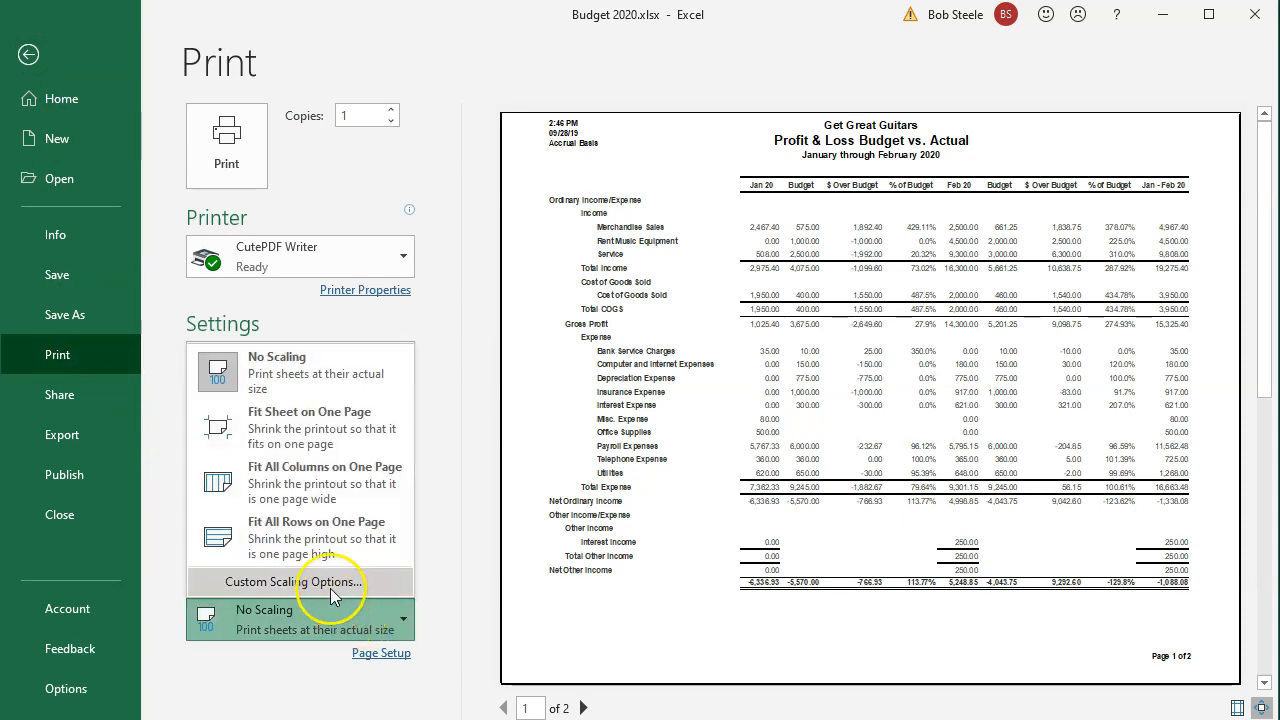
pyautogui.click(330, 588)
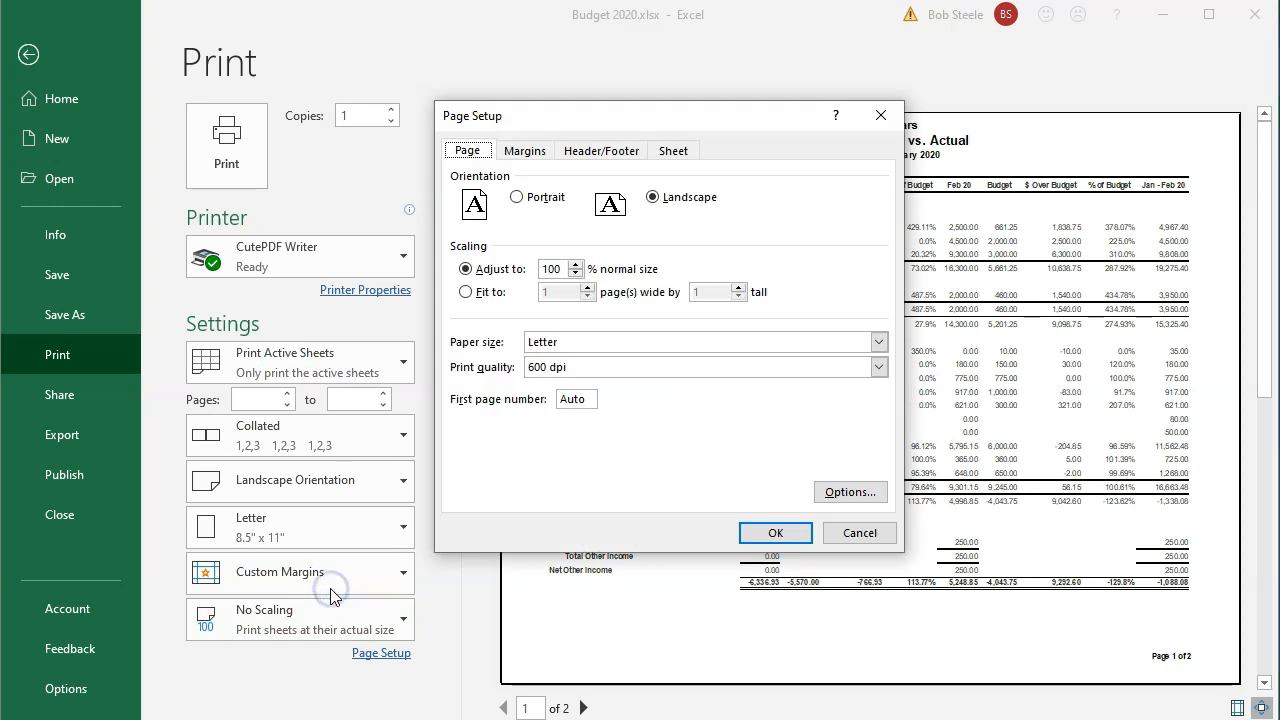
pyautogui.doubleClick(560, 269)
pyautogui.write('80')
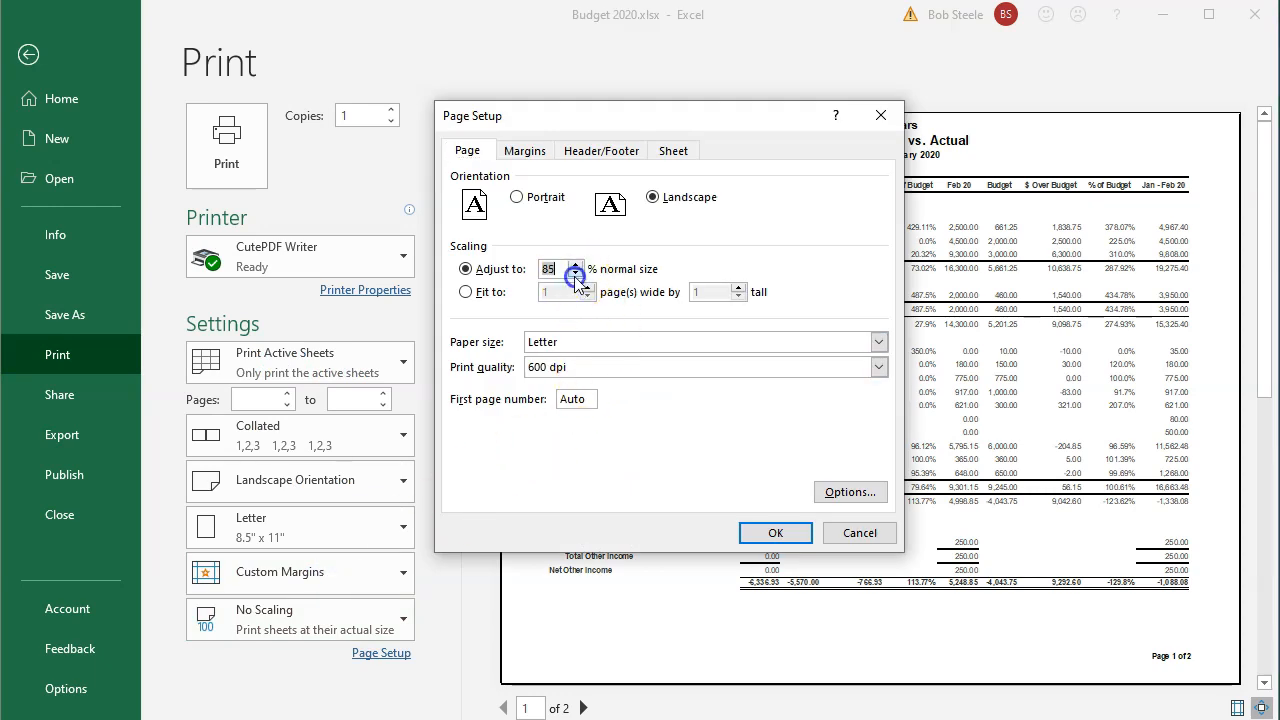
pyautogui.click(752, 534)
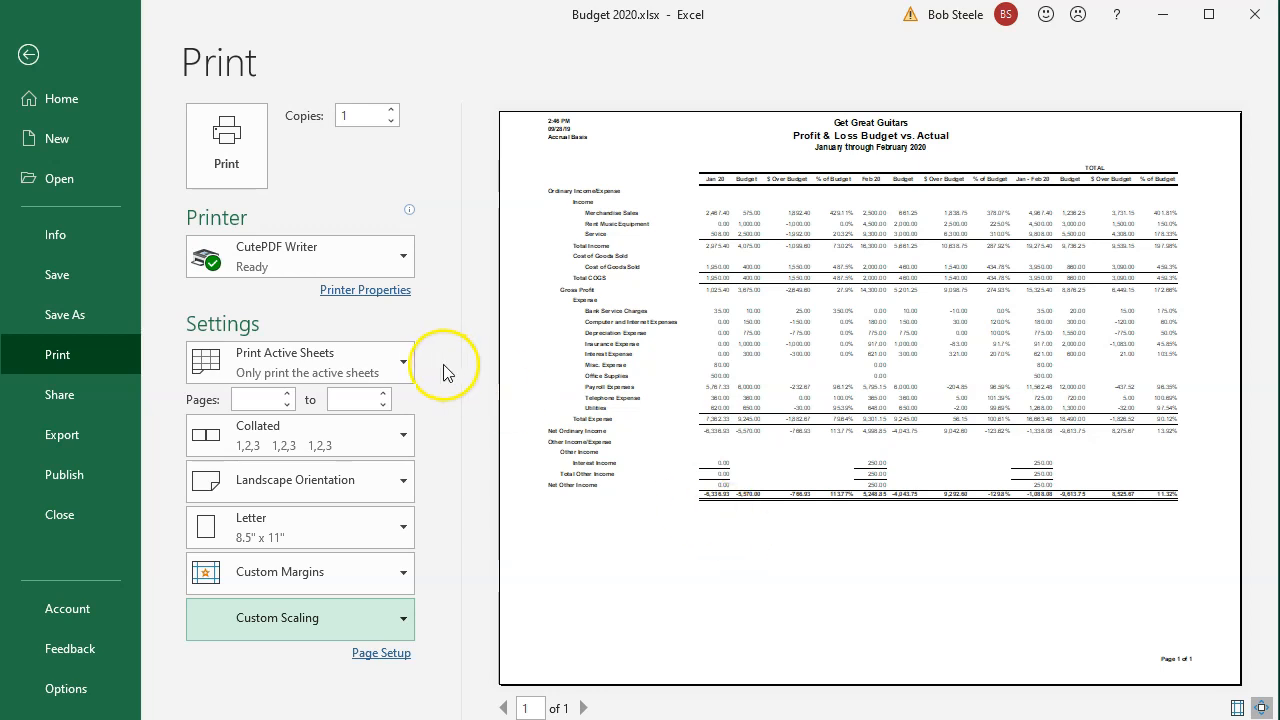
# Step: Switch printing to Print Entire Workbook and review both landscape preview pages
pyautogui.click(404, 367)
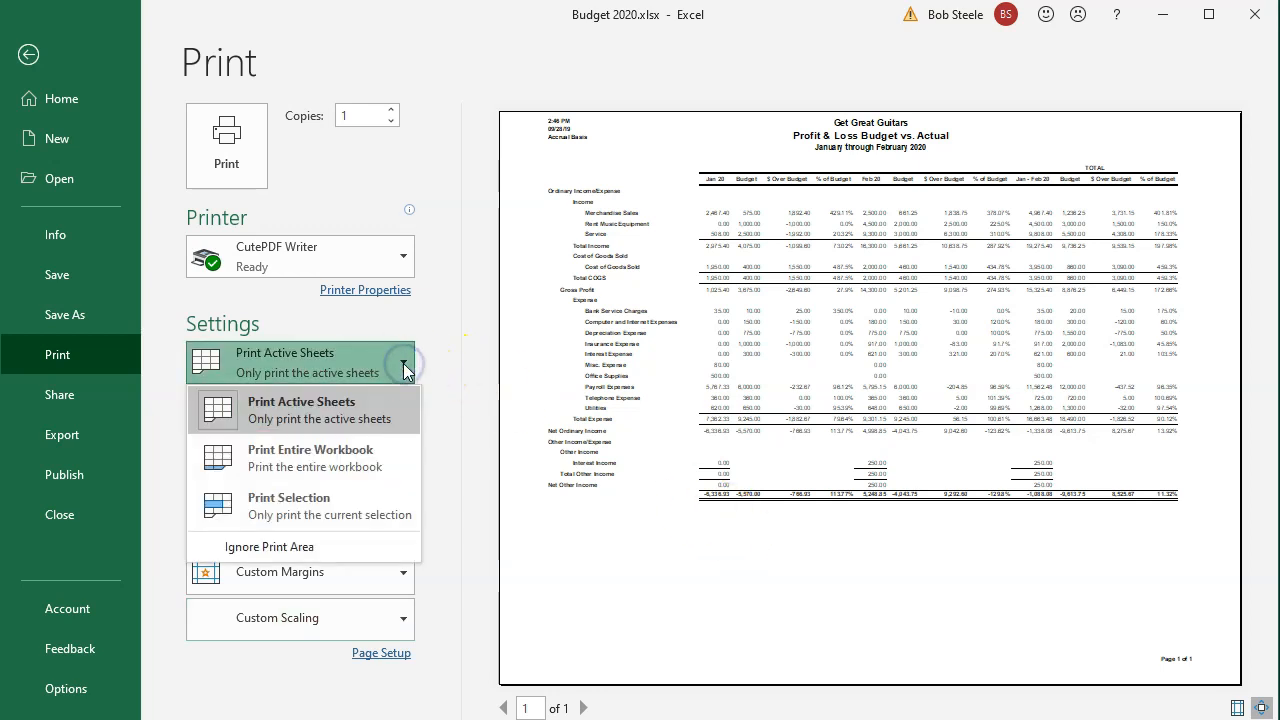
pyautogui.click(388, 459)
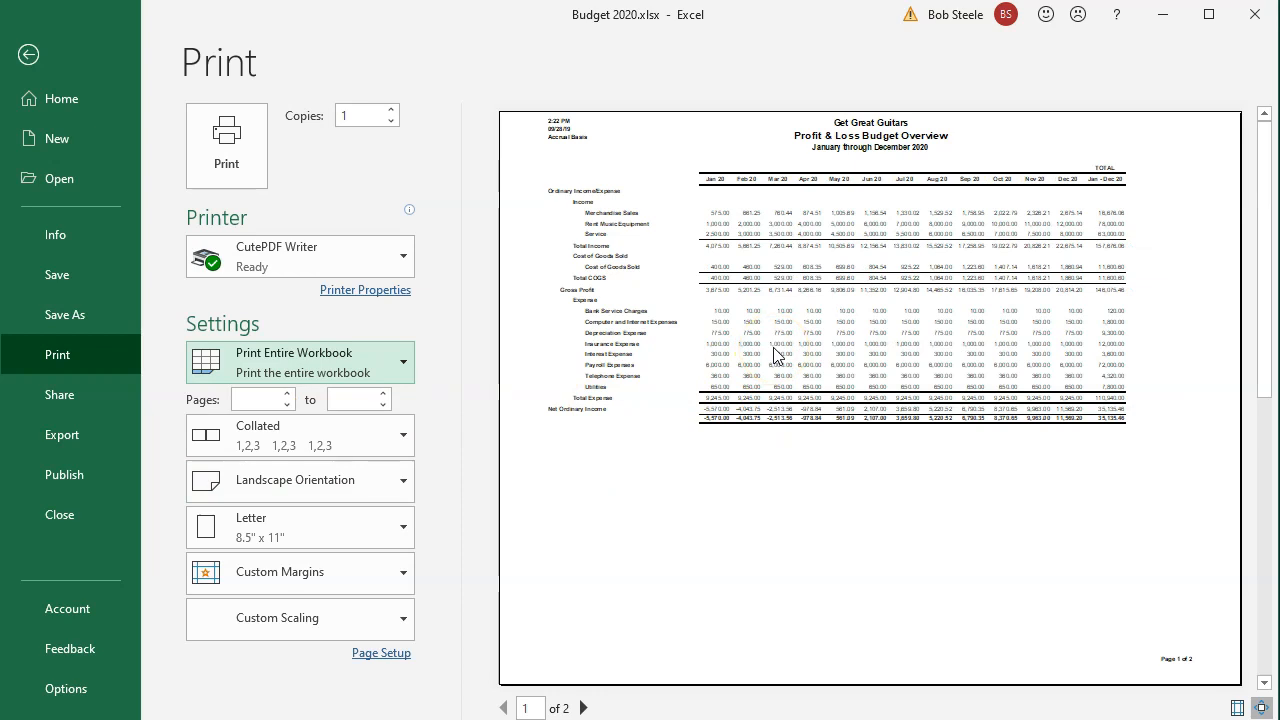
pyautogui.scroll(-1, 776, 355)
pyautogui.scroll(1, 776, 355)
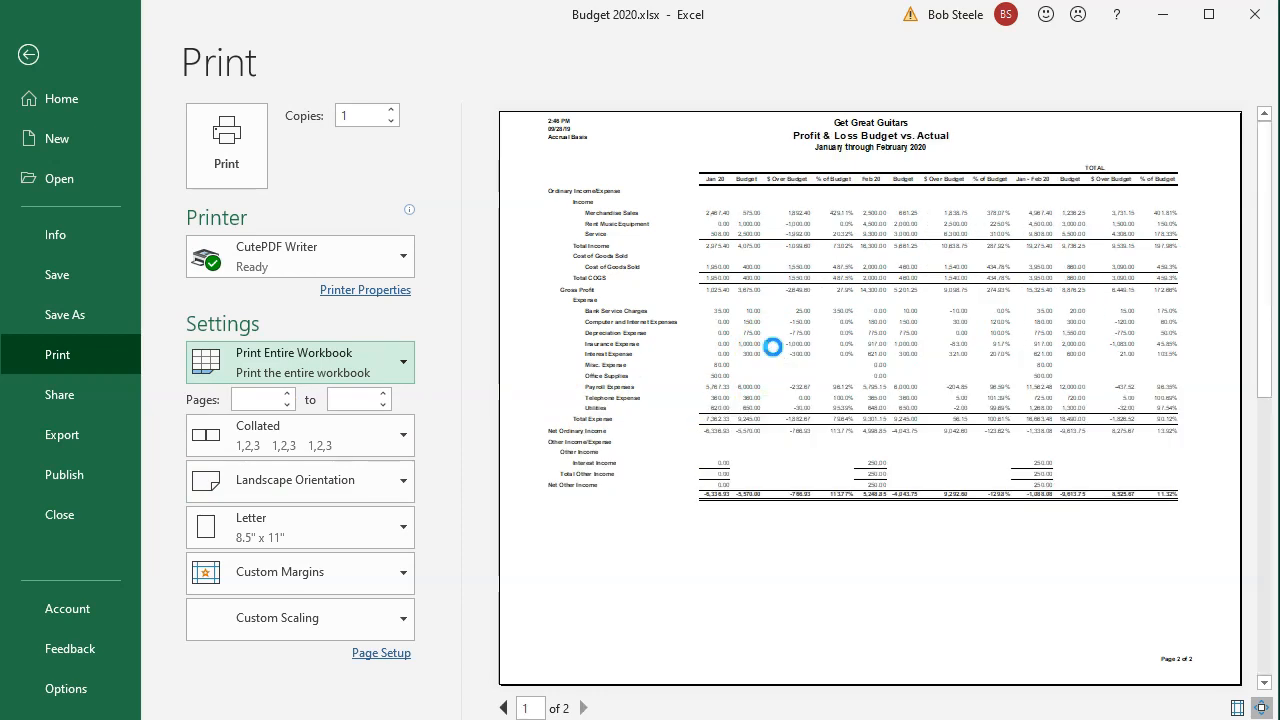
pyautogui.scroll(-1, 776, 355)
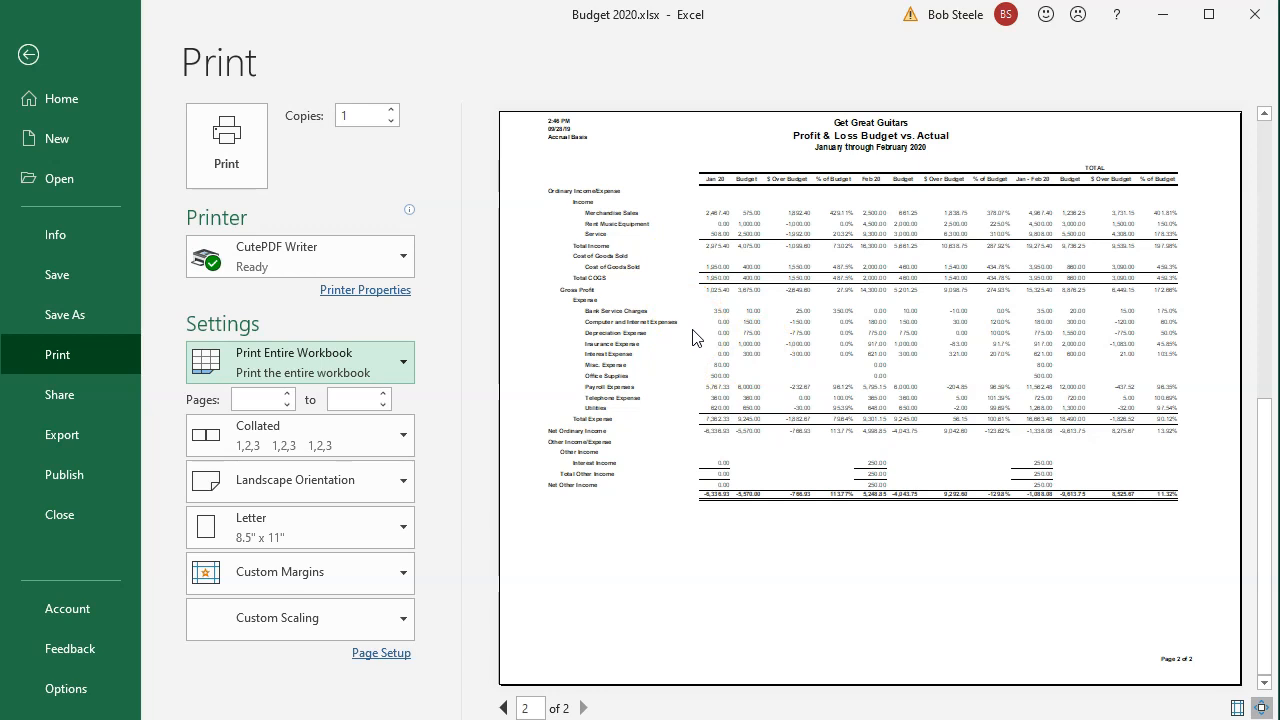
pyautogui.scroll(1, 666, 364)
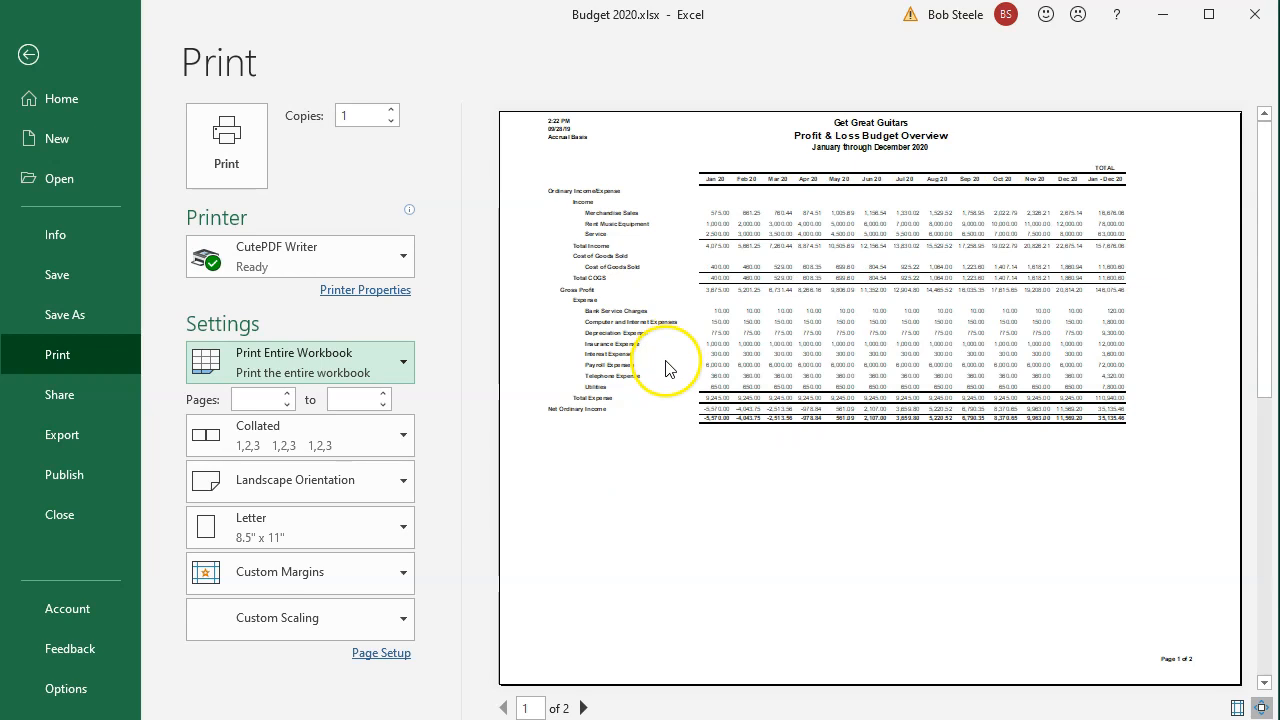
pyautogui.scroll(-1, 666, 364)
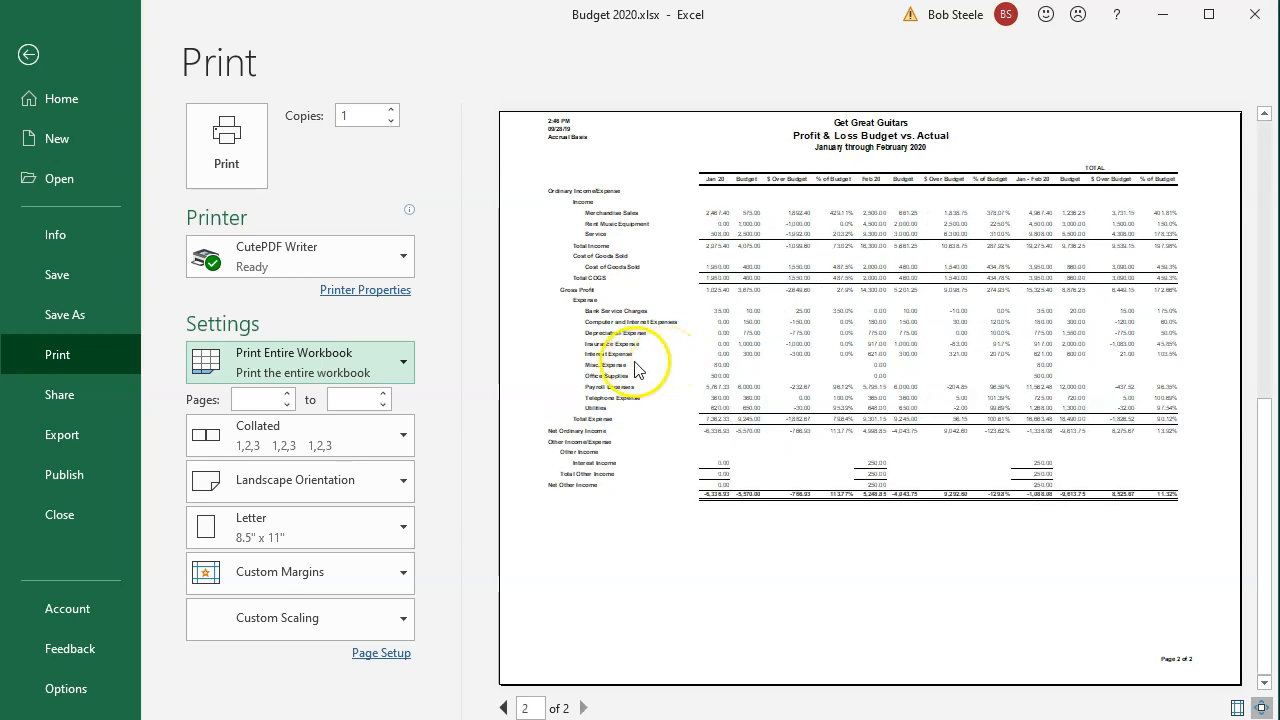
# Step: Print the workbook through CutePDF, saving it as Budget 2020.pdf in Get Great Guitars > Section 11
pyautogui.click(238, 184)
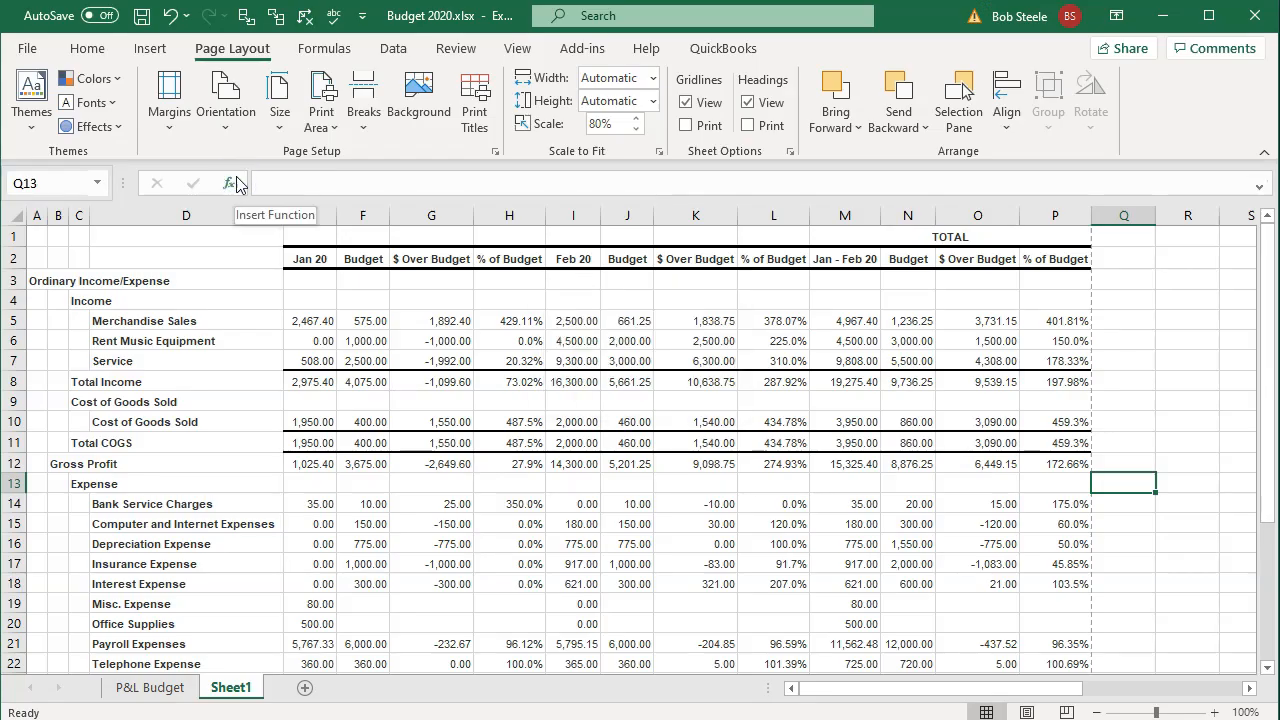
pyautogui.click(510, 443)
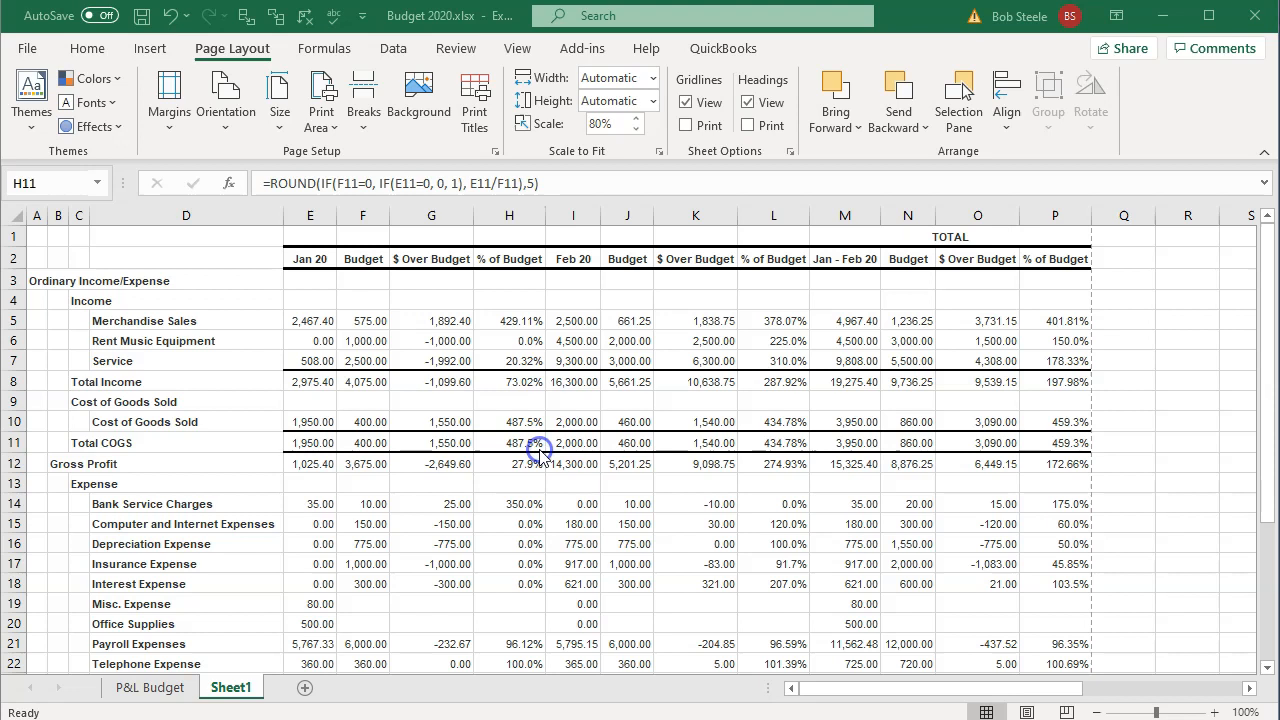
pyautogui.click(698, 210)
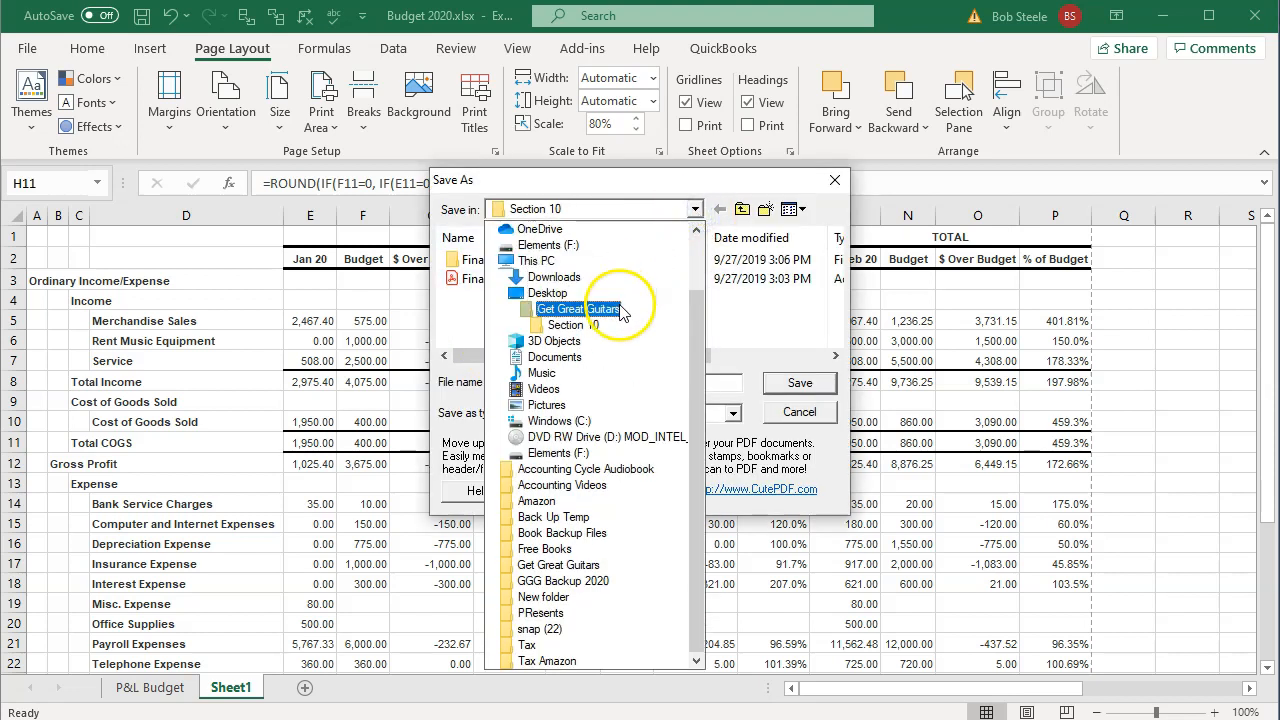
pyautogui.click(625, 293)
pyautogui.scroll(-1, 620, 305)
pyautogui.click(545, 338)
pyautogui.doubleClick(545, 338)
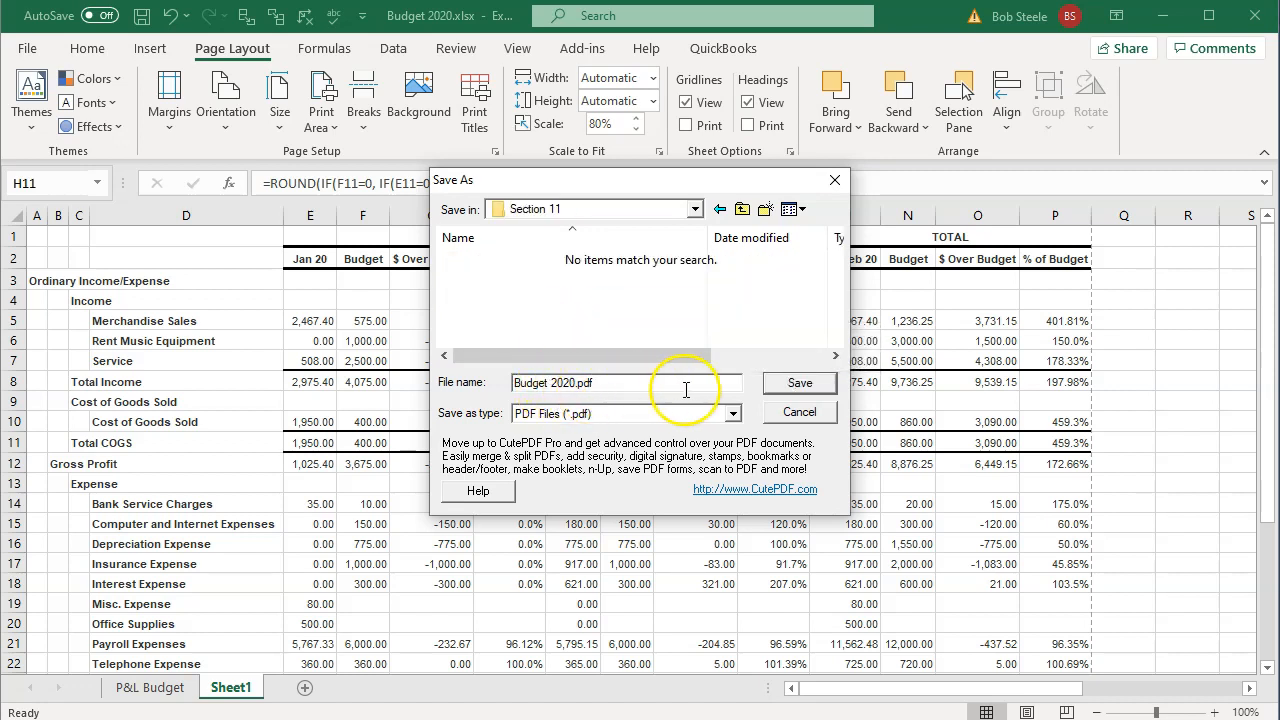
pyautogui.click(788, 392)
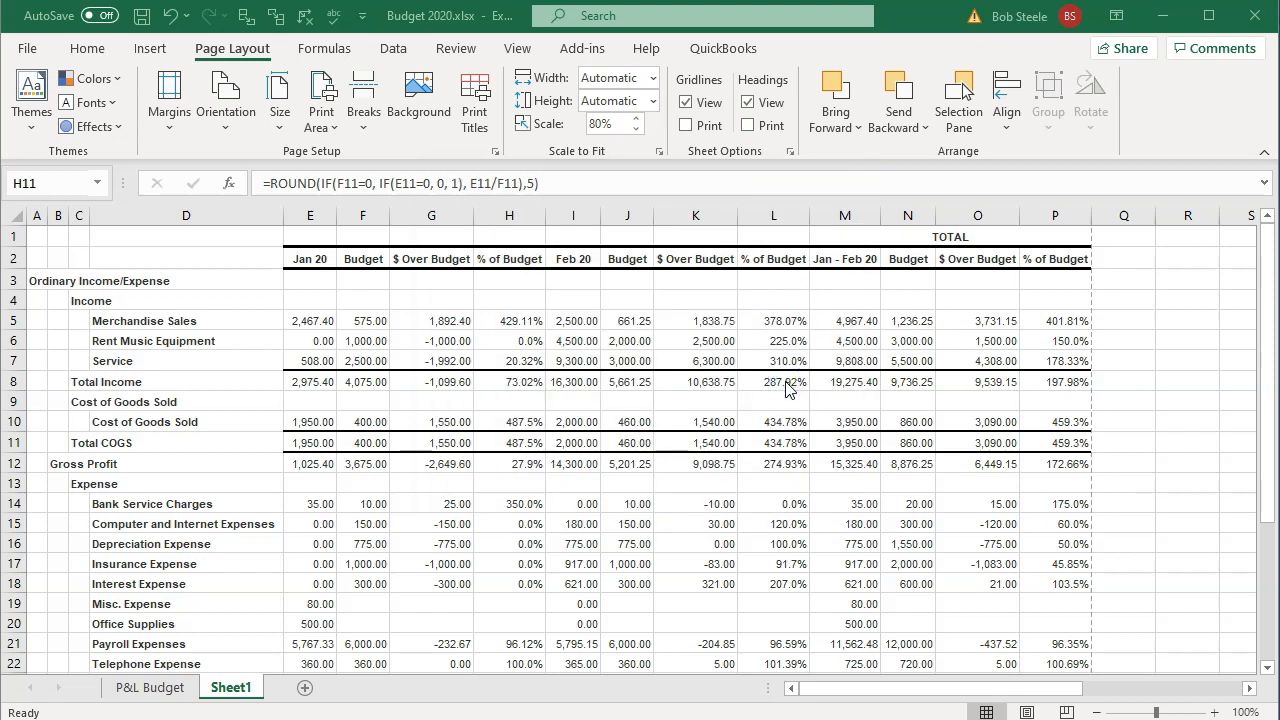